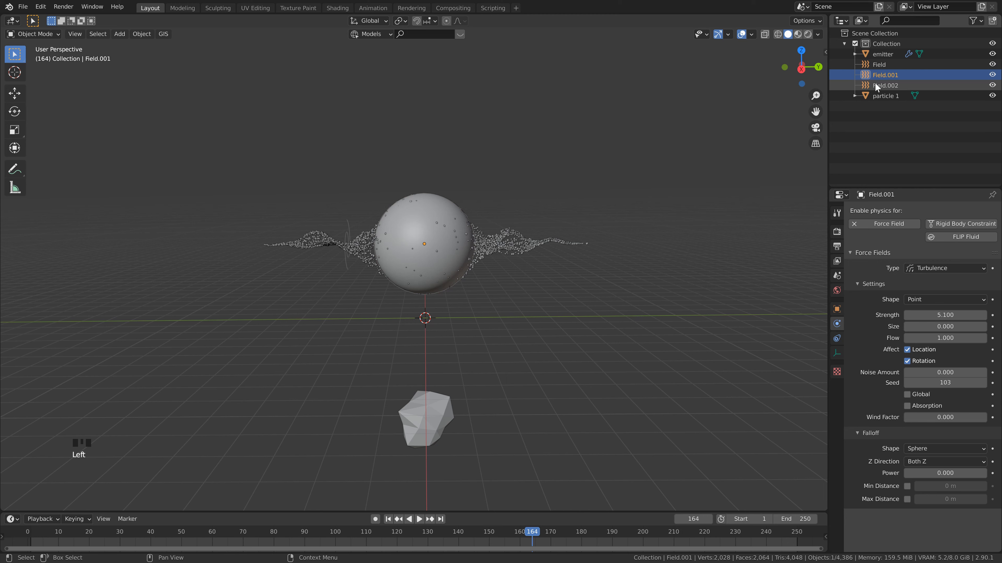
Step: Review the force settings of the turbulence field and the vortex field, including the vortex strength
click(875, 86)
click(885, 75)
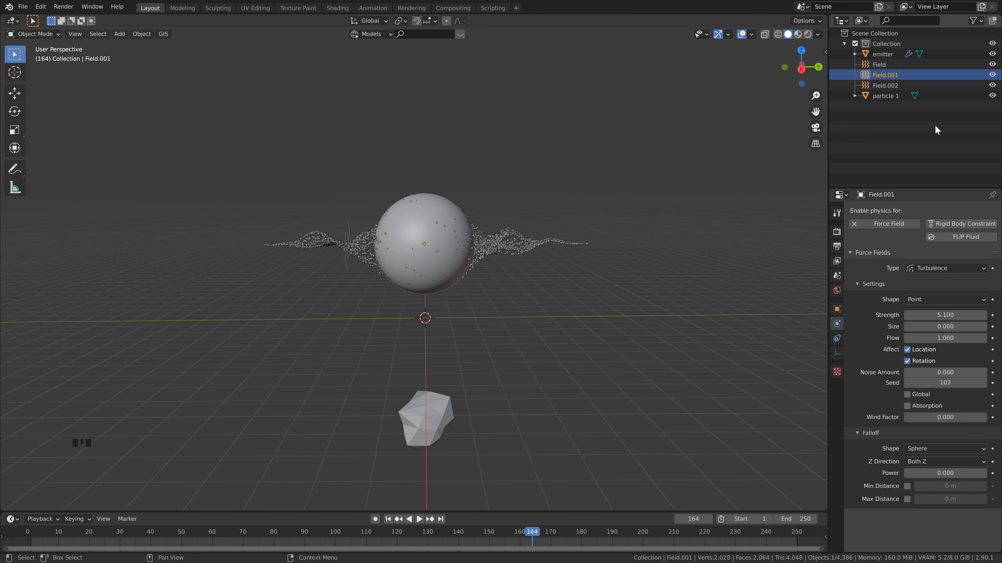
click(881, 86)
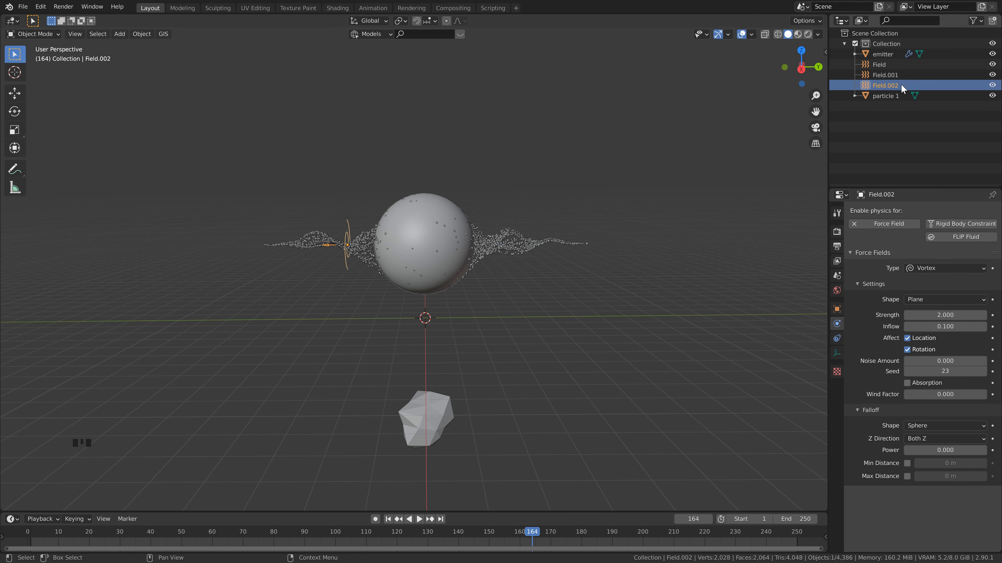
click(947, 315)
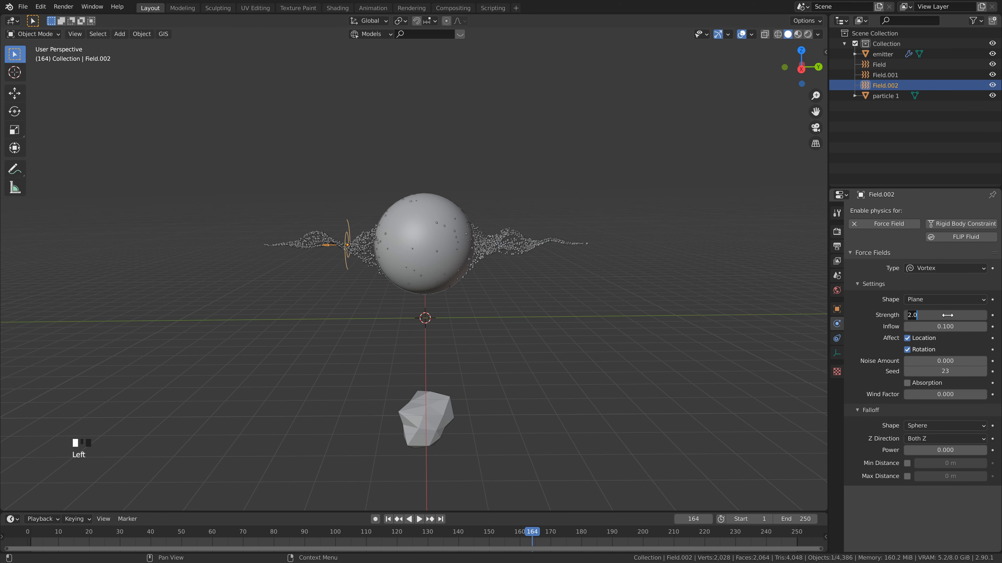
key(Return)
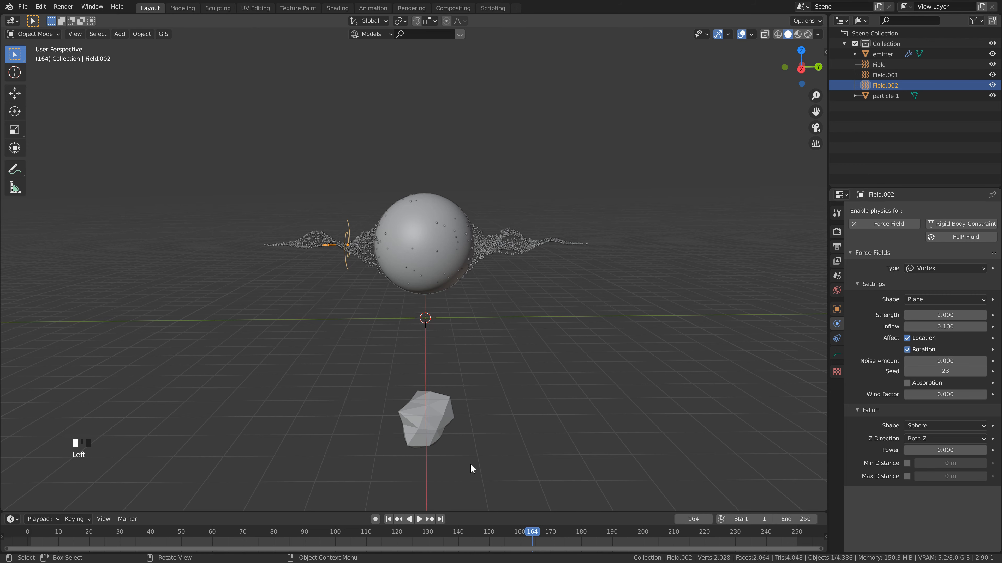
Step: Play the particle animation from the first frame to check how the fields shape the stream
click(388, 519)
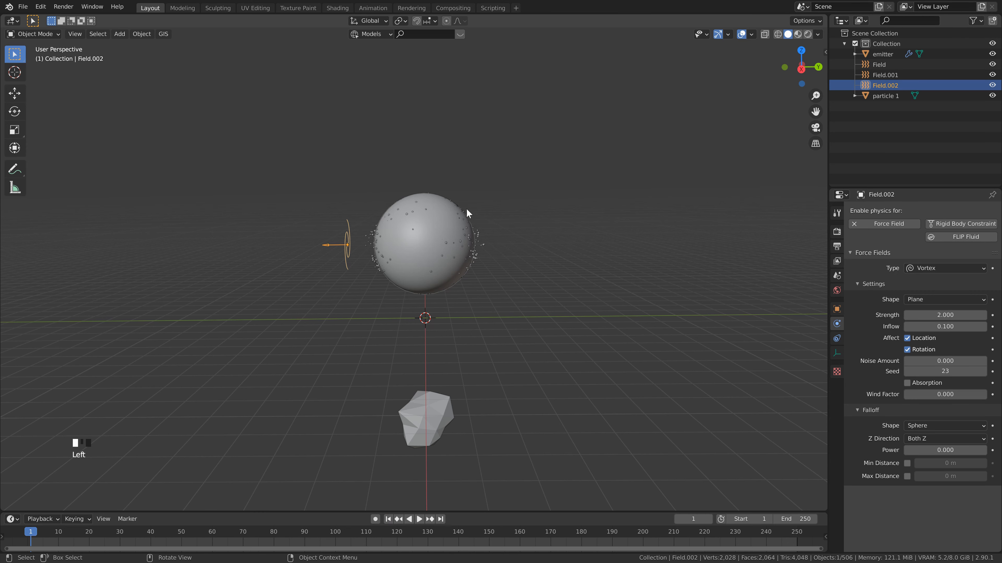
key(space)
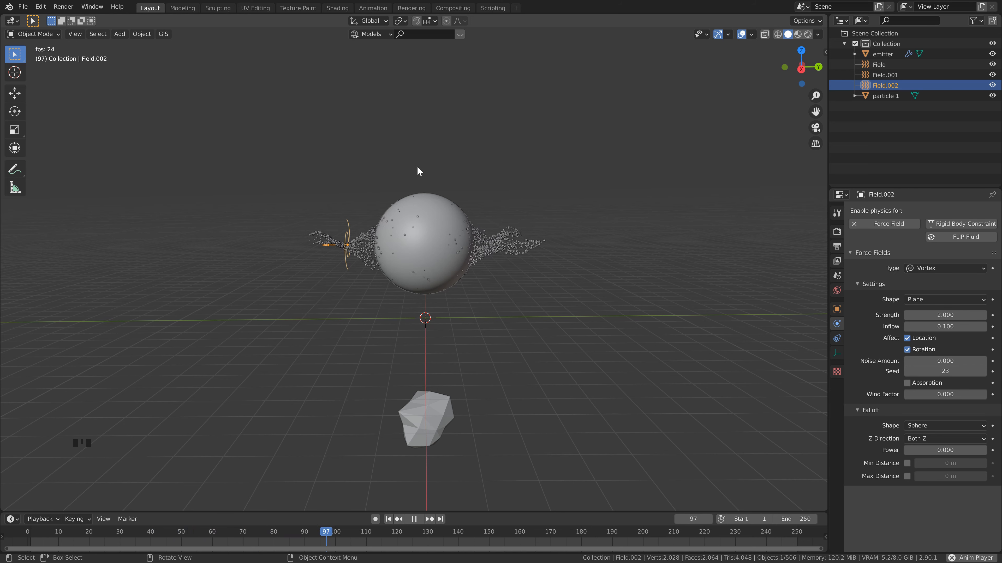
key(space)
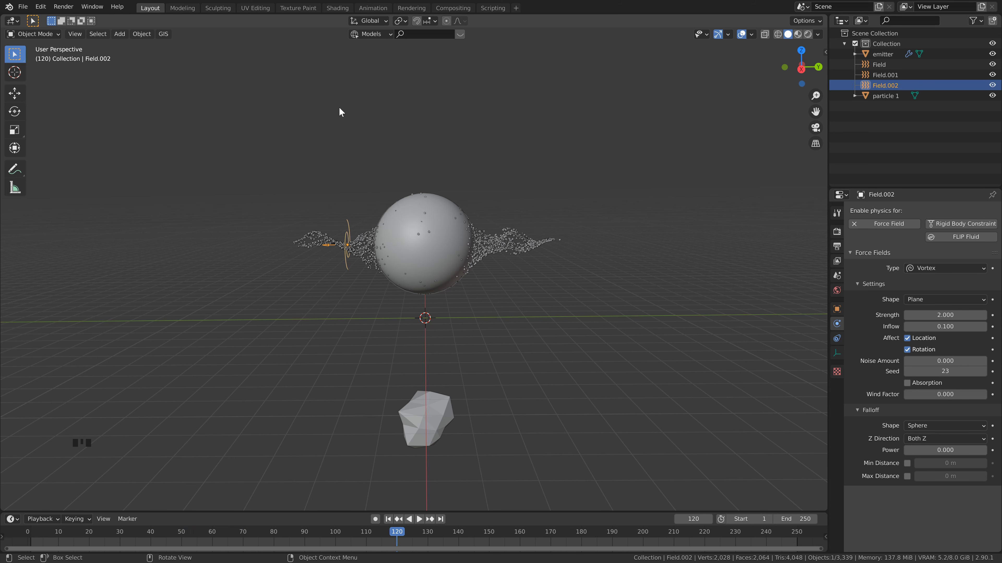
Step: Turn off Show Emitter for both render and viewport display in the sphere's particle settings, and return to frame 1
click(450, 233)
click(837, 333)
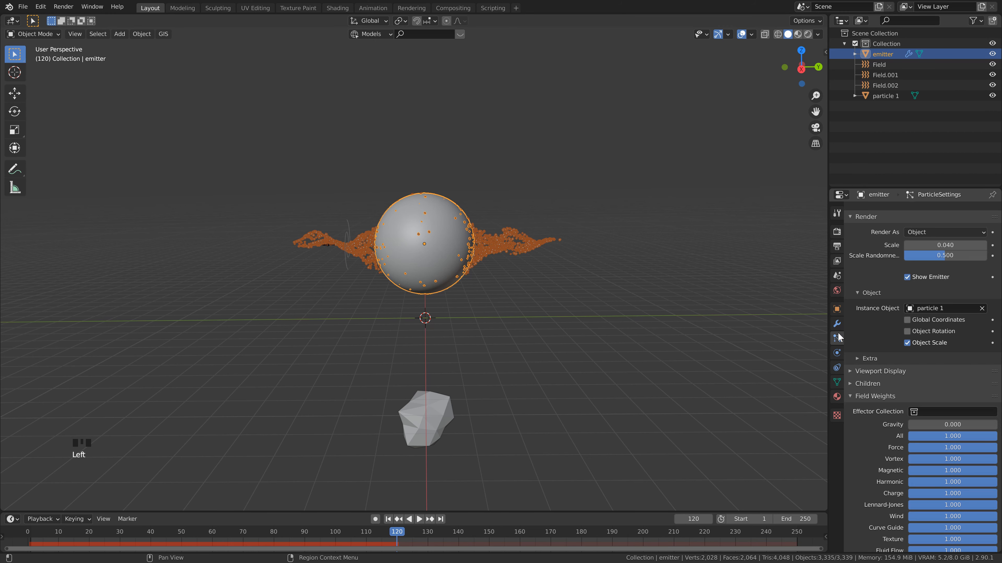
scroll(870, 334, up, 4)
scroll(872, 335, up, 1)
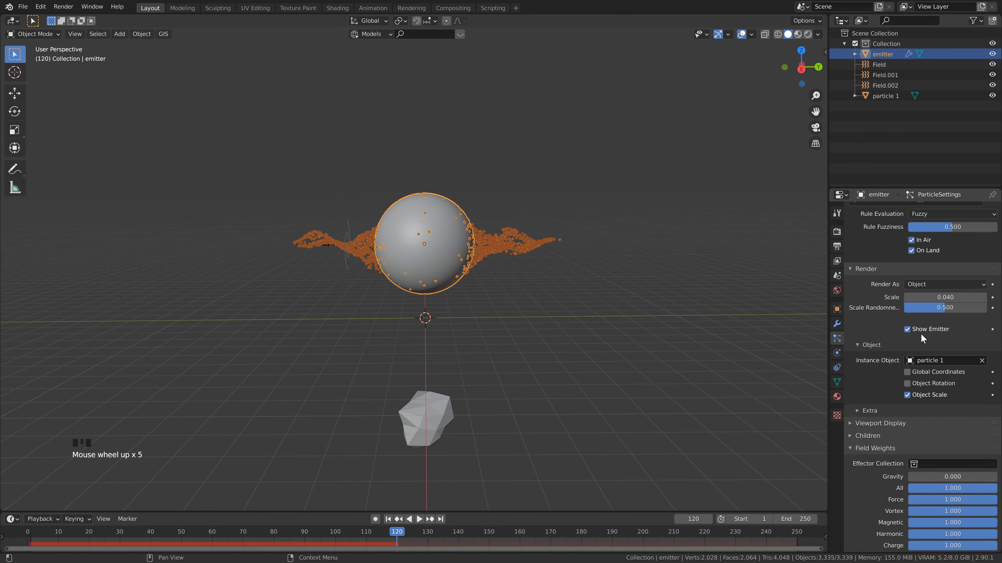
click(907, 329)
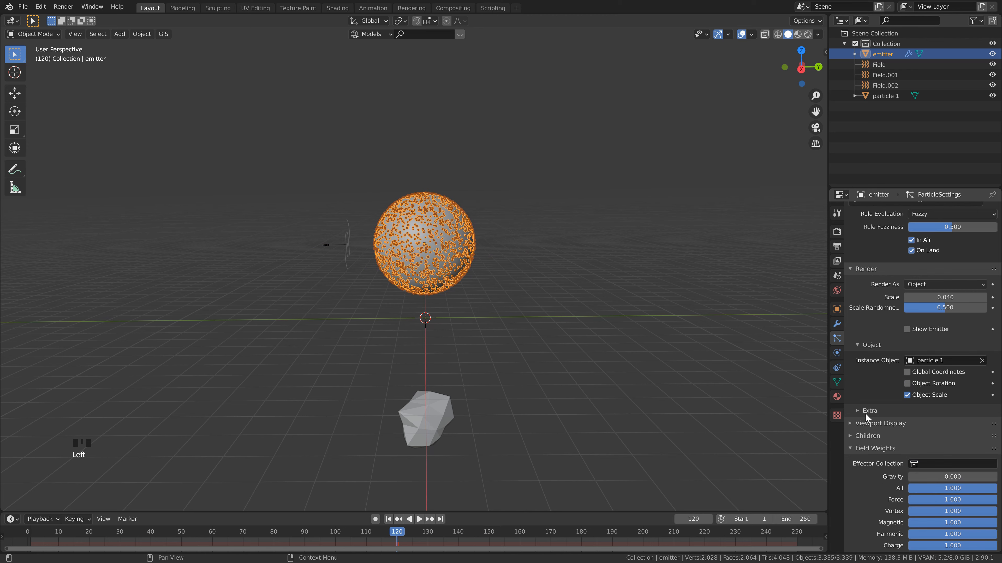
click(852, 424)
scroll(905, 461, down, 3)
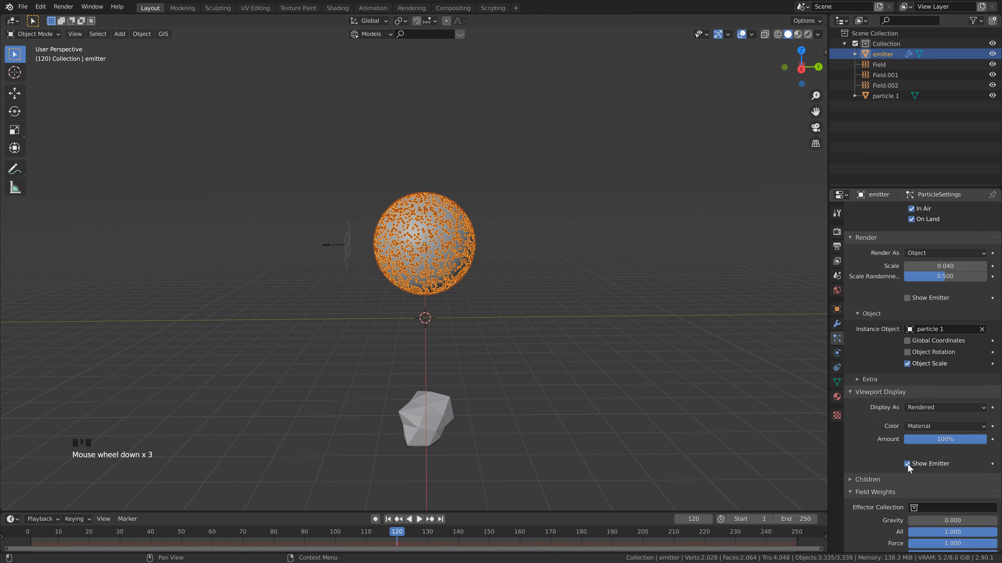
click(907, 463)
click(388, 520)
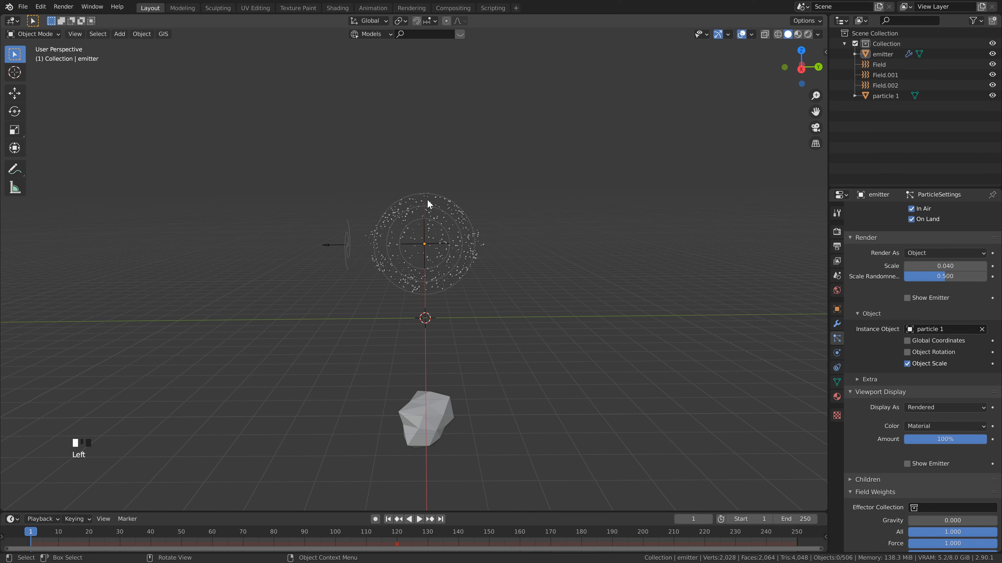
middle_drag(433, 191, 433, 195)
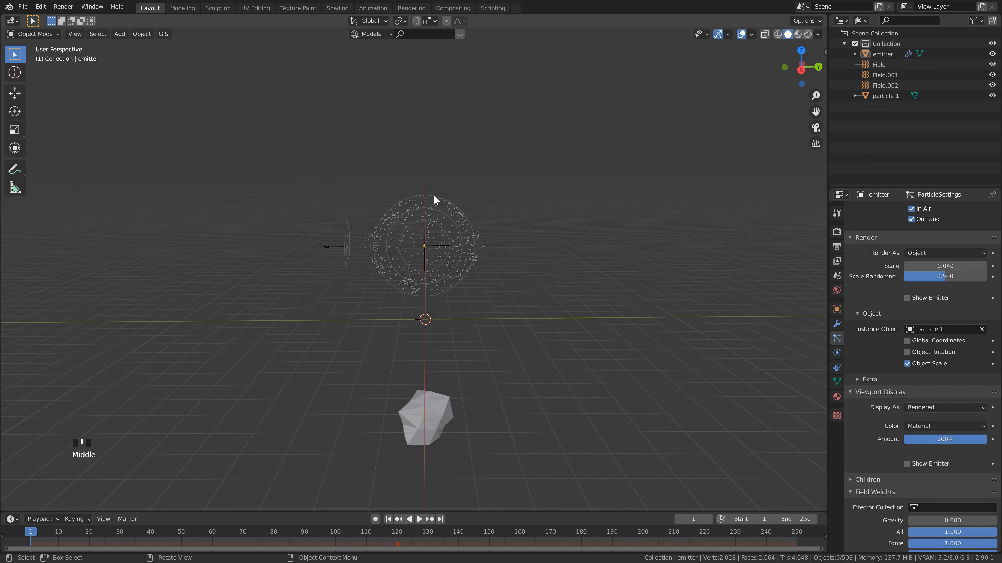
scroll(492, 271, down, 1)
Step: Add seven new collections directly under the Scene Collection
click(851, 33)
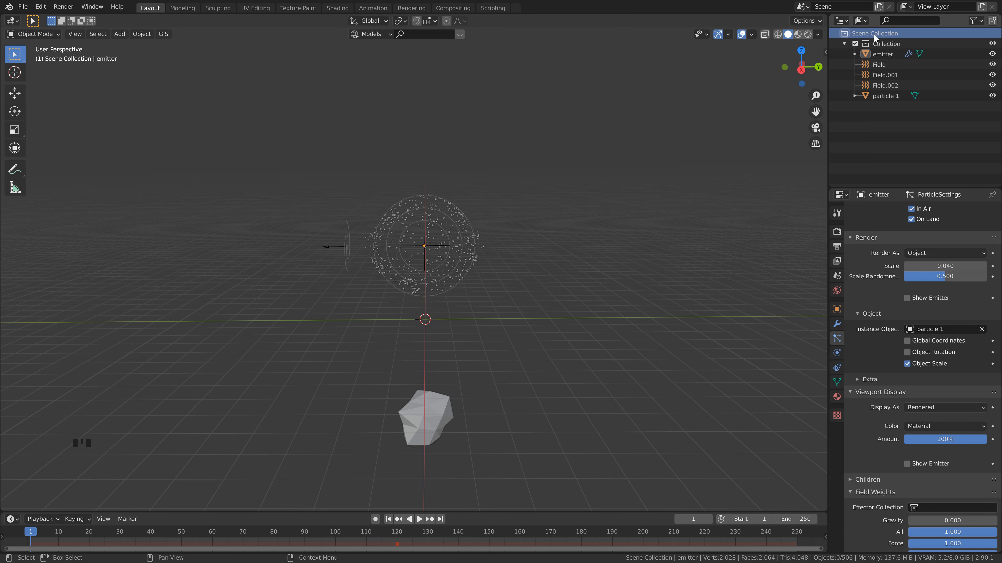
click(992, 21)
click(992, 21)
click(992, 21)
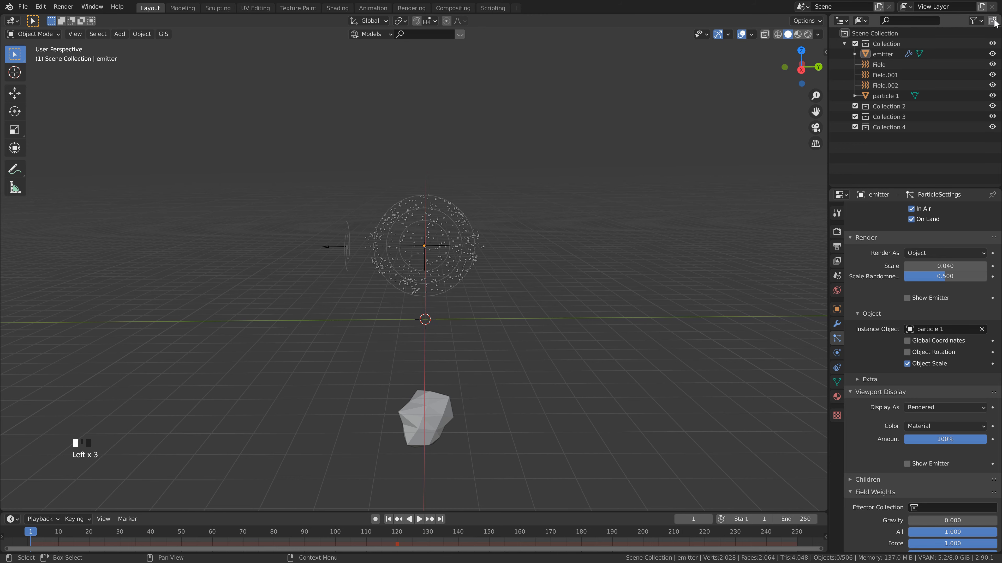
click(992, 21)
click(993, 21)
click(992, 21)
click(992, 21)
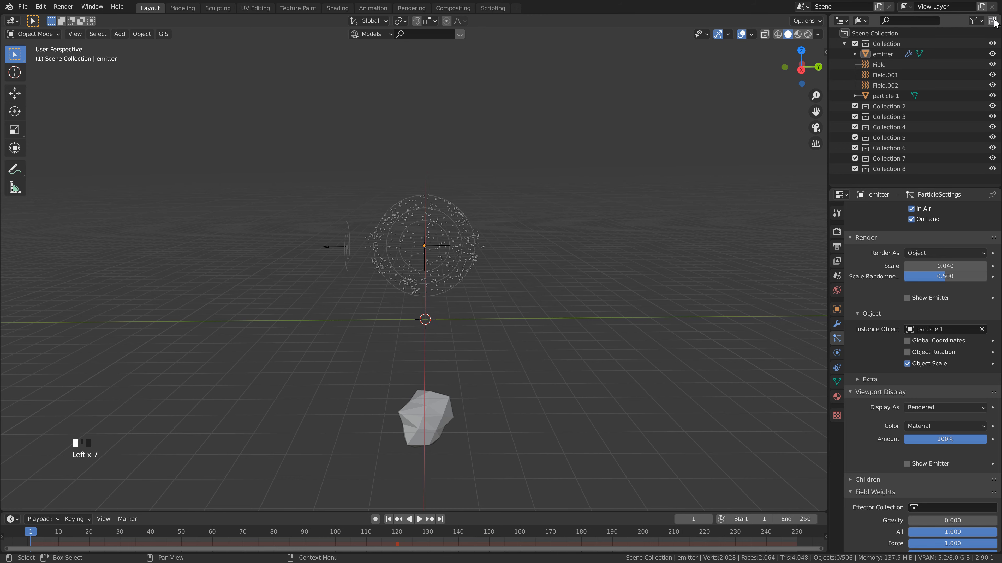
Step: Rename the seven new collections T1, T2, T3, T4, T5, T6 and T7 in order
double_click(892, 105)
text(T1)
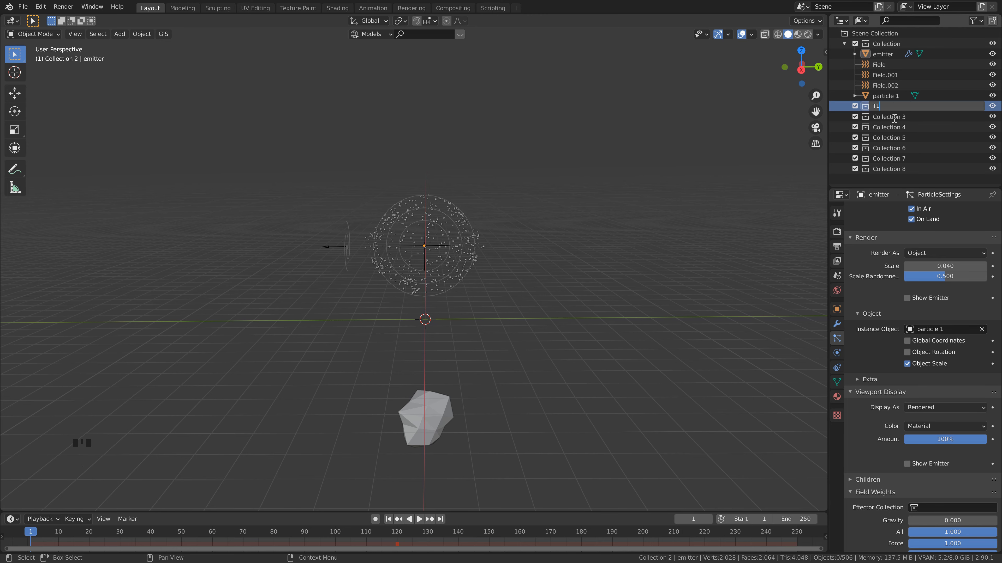
double_click(893, 118)
text(T2)
double_click(888, 129)
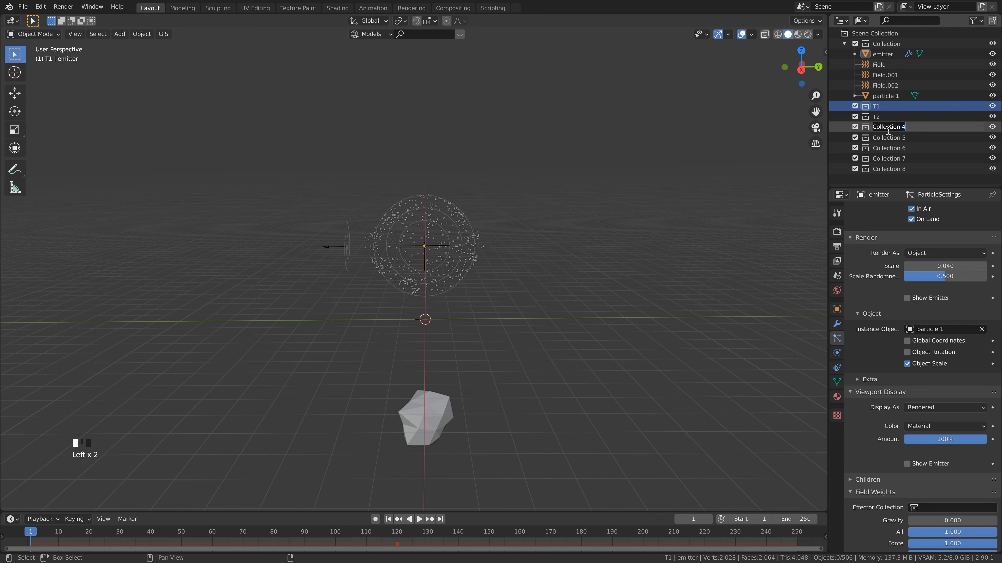
text(T3)
double_click(886, 138)
text(T4)
double_click(884, 148)
text(T5)
double_click(883, 159)
text(T6)
double_click(884, 169)
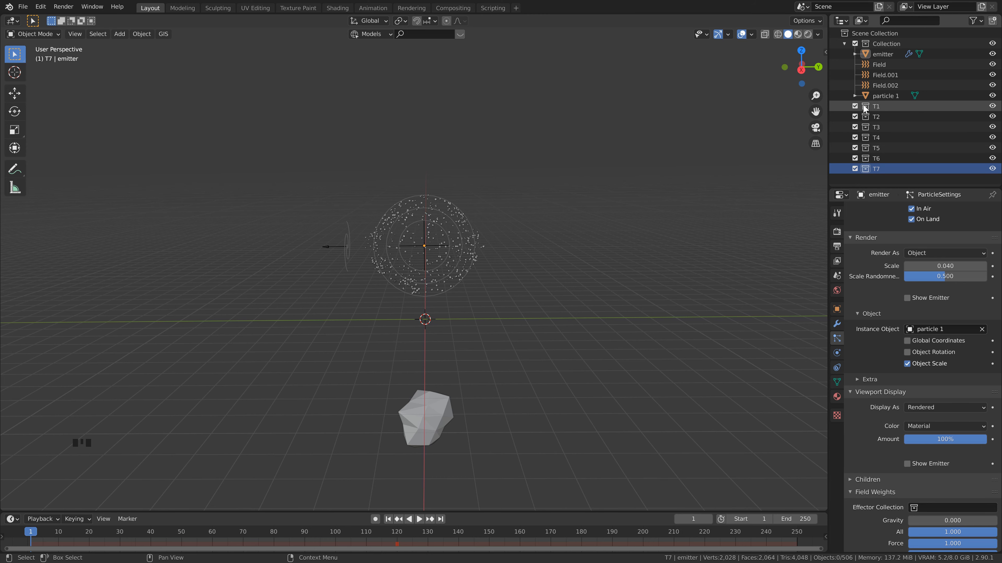
Step: Move the emitter together with Field, Field.001 and Field.002 into the T1 collection
click(931, 508)
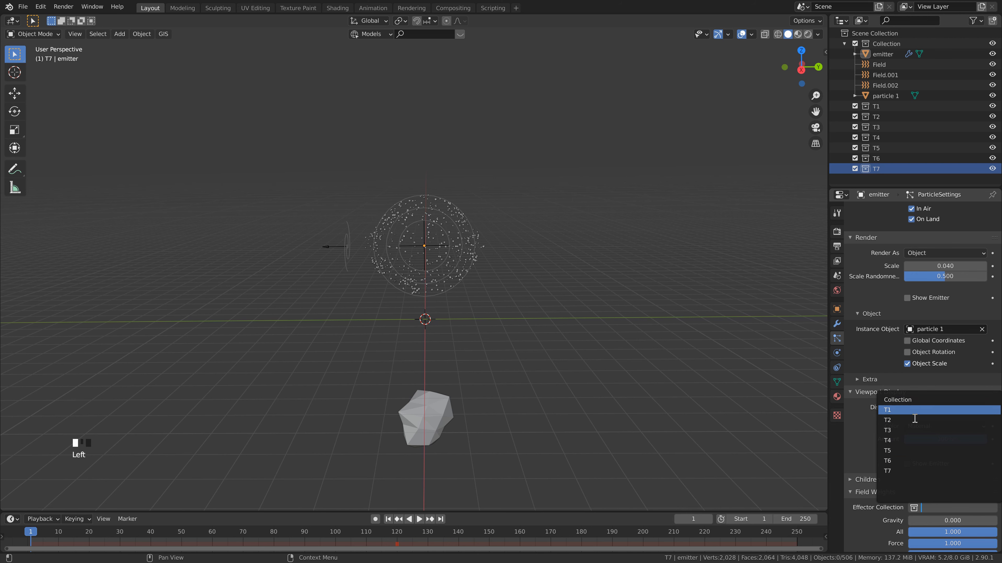
click(878, 106)
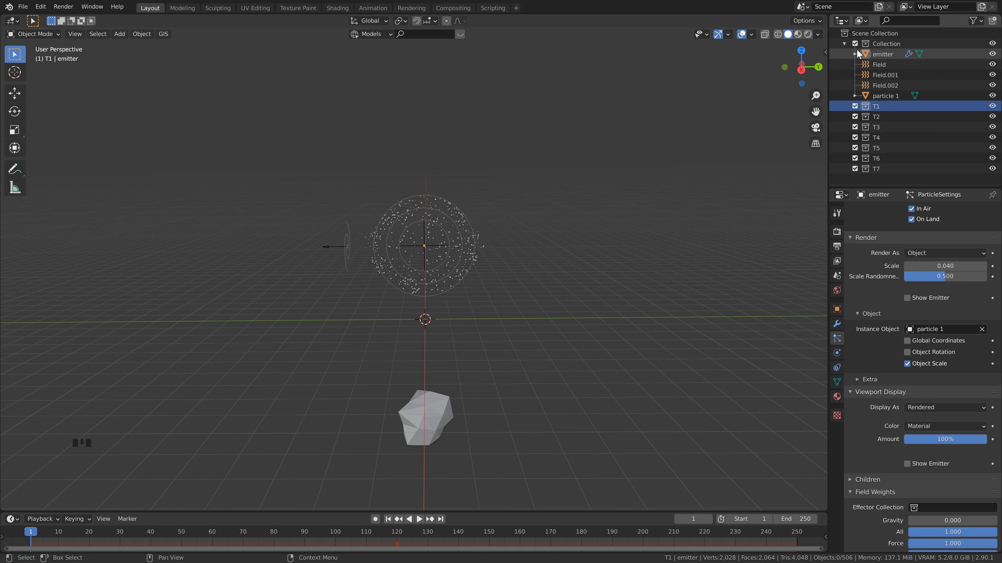
click(889, 94)
click(893, 54)
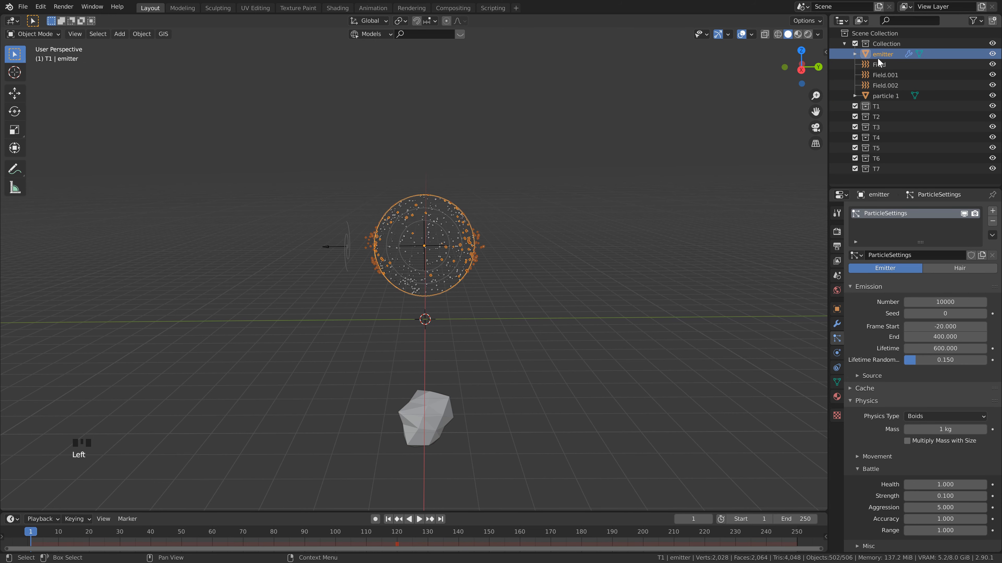
shift+click(890, 84)
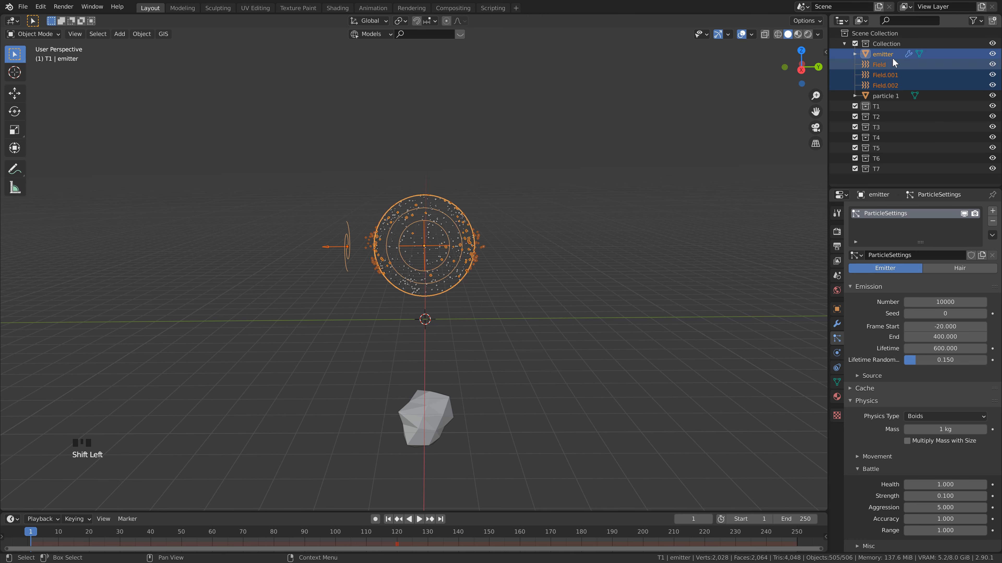
drag(887, 54, 892, 103)
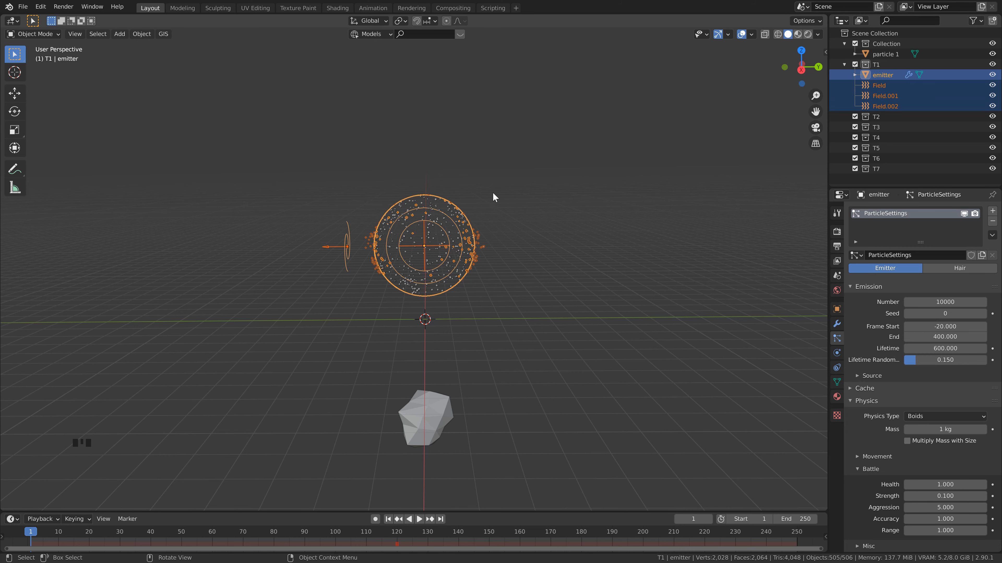
Step: Duplicate the emitter and its three force fields in place and move the copies into the T2 collection
key(shift+d)
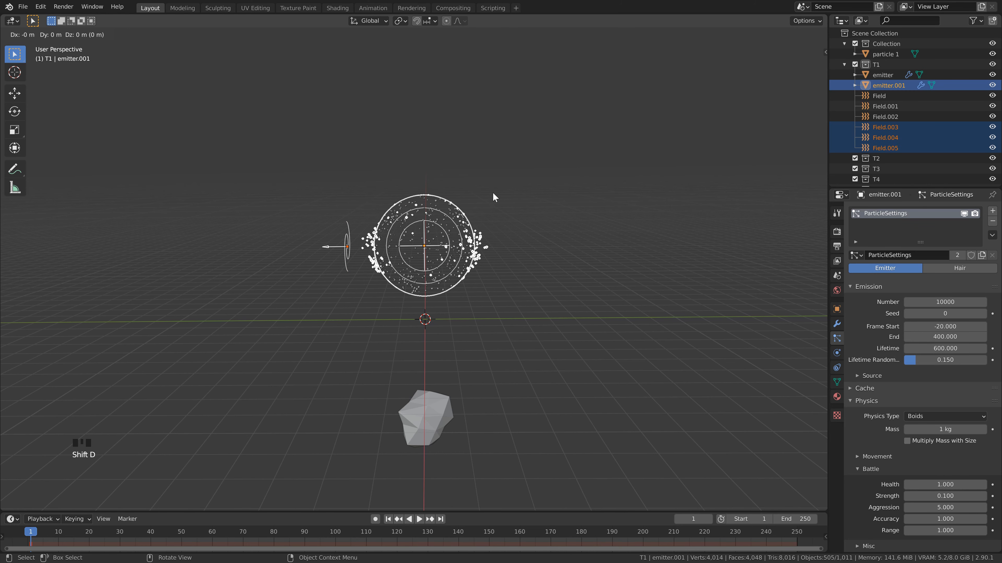
right_click(492, 192)
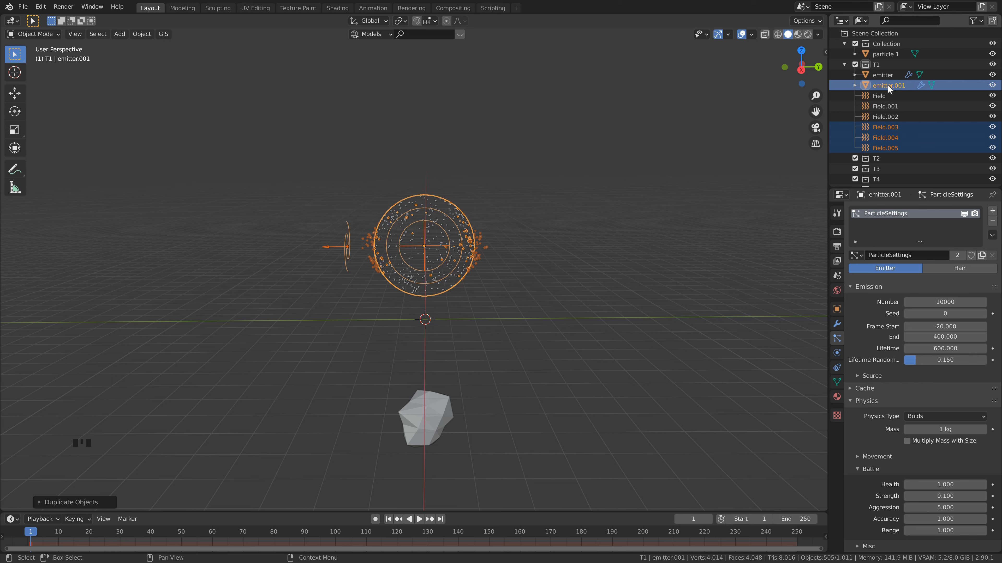
drag(887, 83, 882, 153)
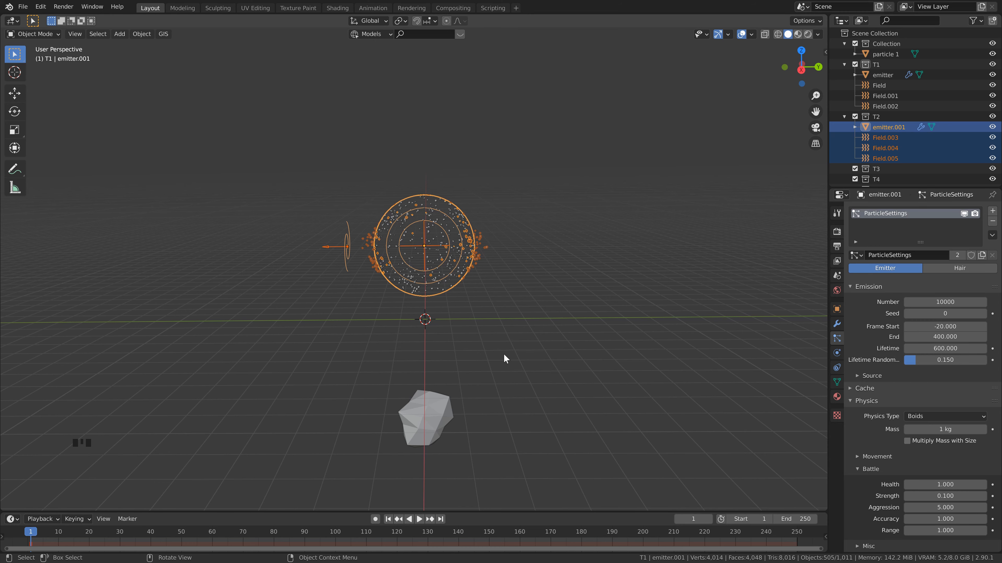
Step: Play the animation with both emitters, and rewind it to the first frame
key(space)
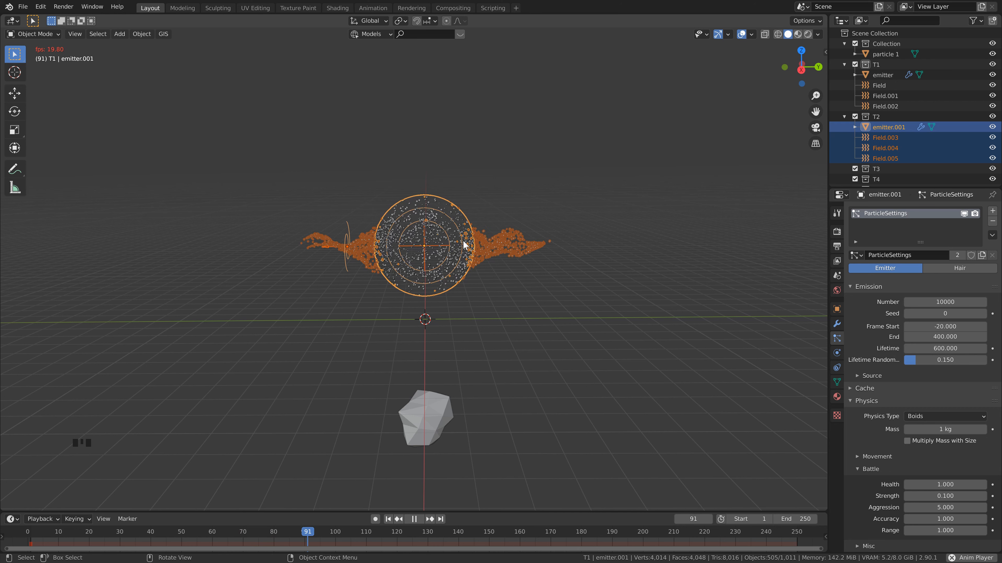
key(space)
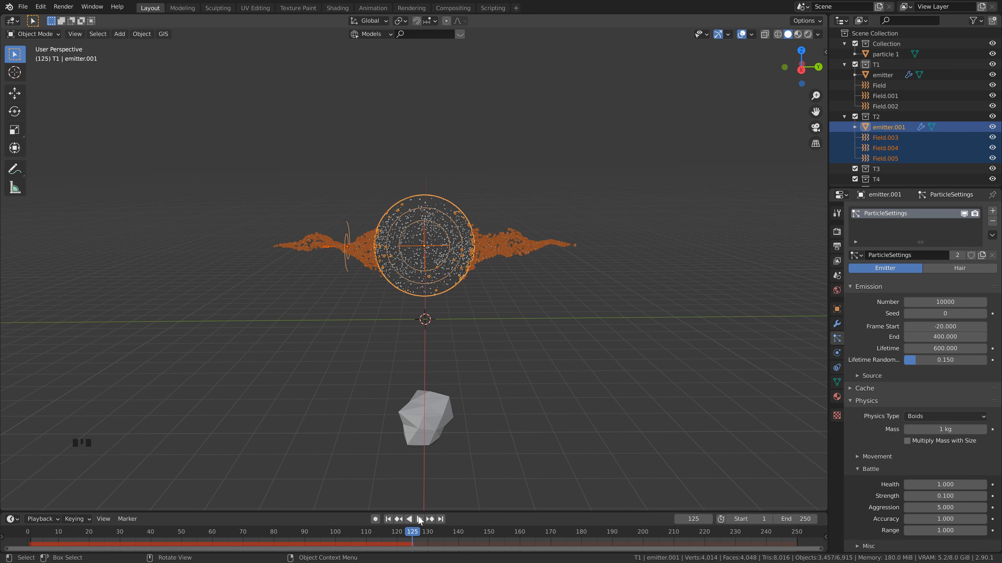
click(390, 520)
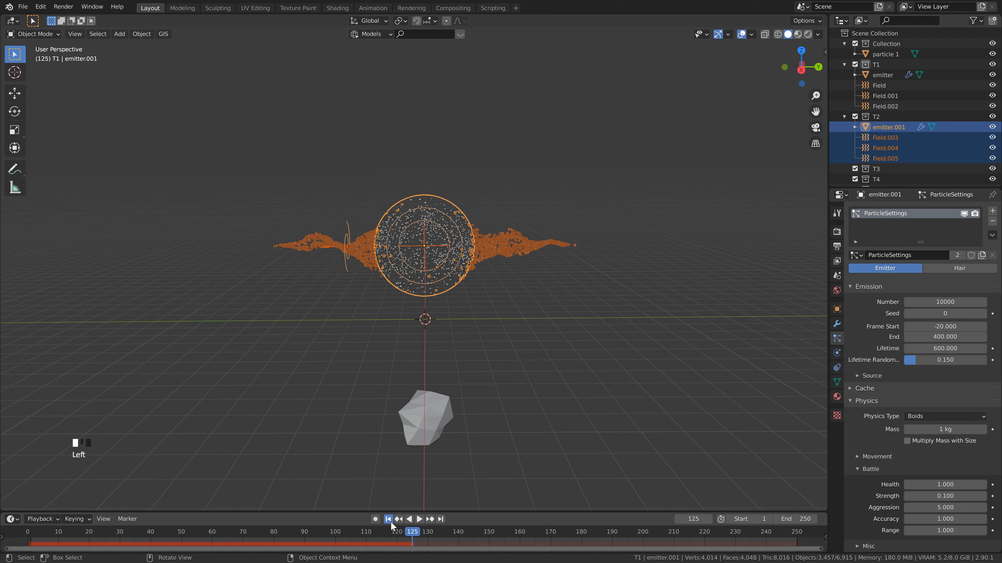
Step: Add a Plain Axes empty and move it 3 m up along Z to the centre of the emitter sphere
click(391, 317)
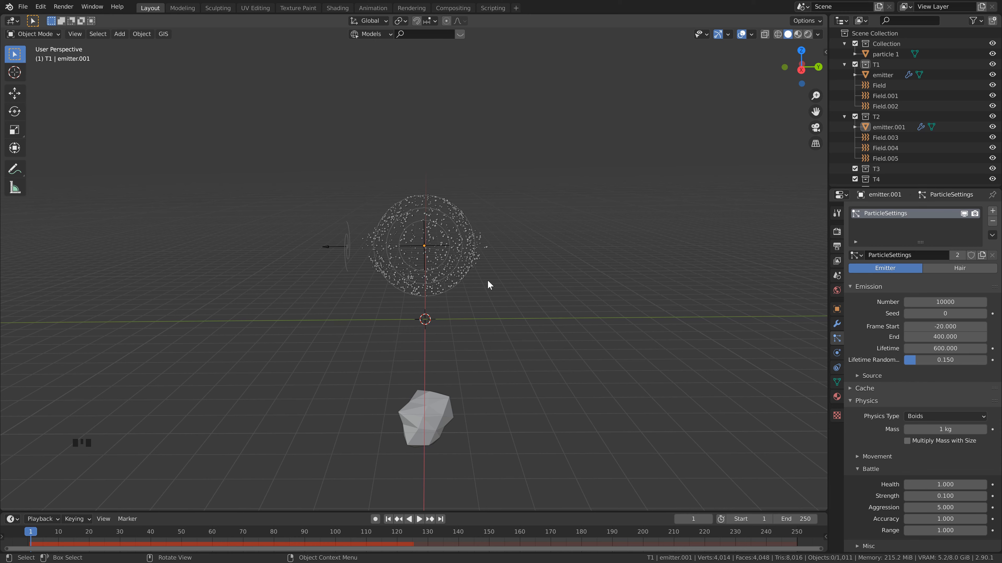
key(shift+a)
mouse_move(489, 198)
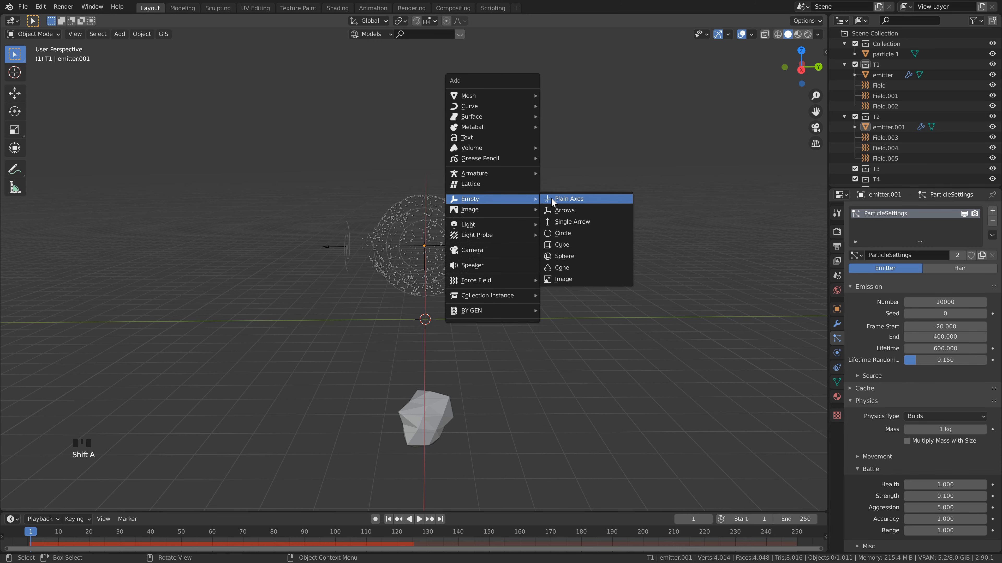
click(568, 198)
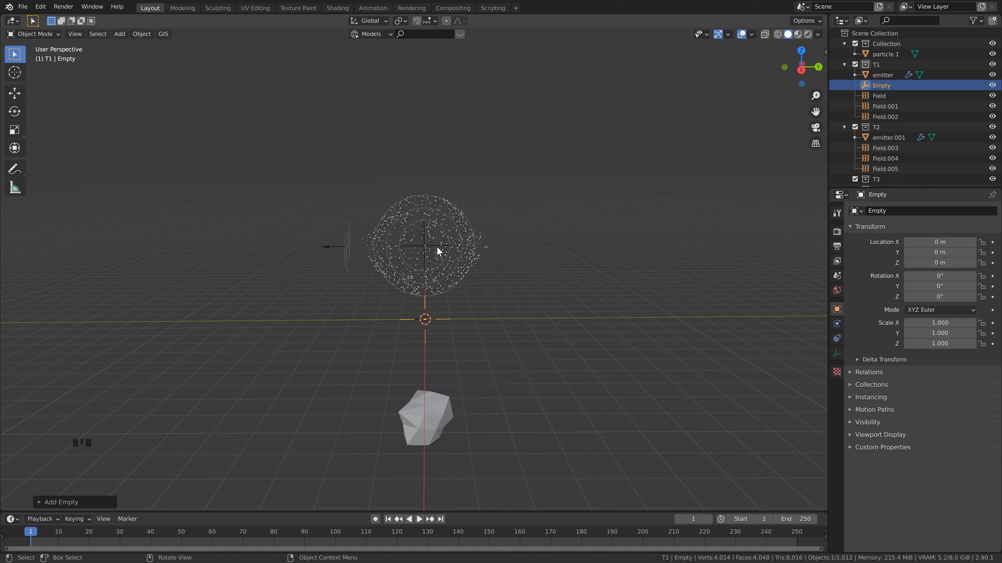
key(g)
key(z)
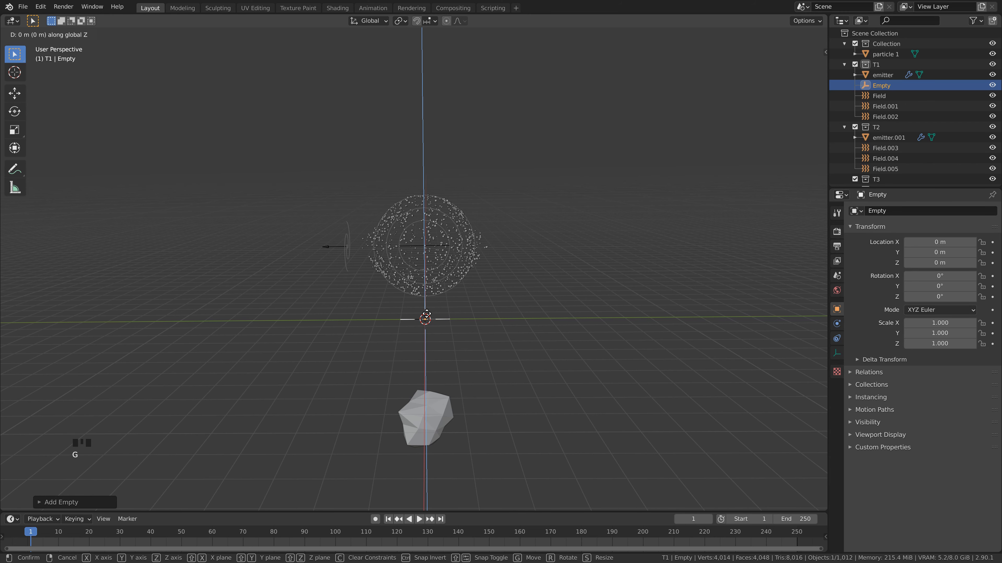
key(3)
key(Return)
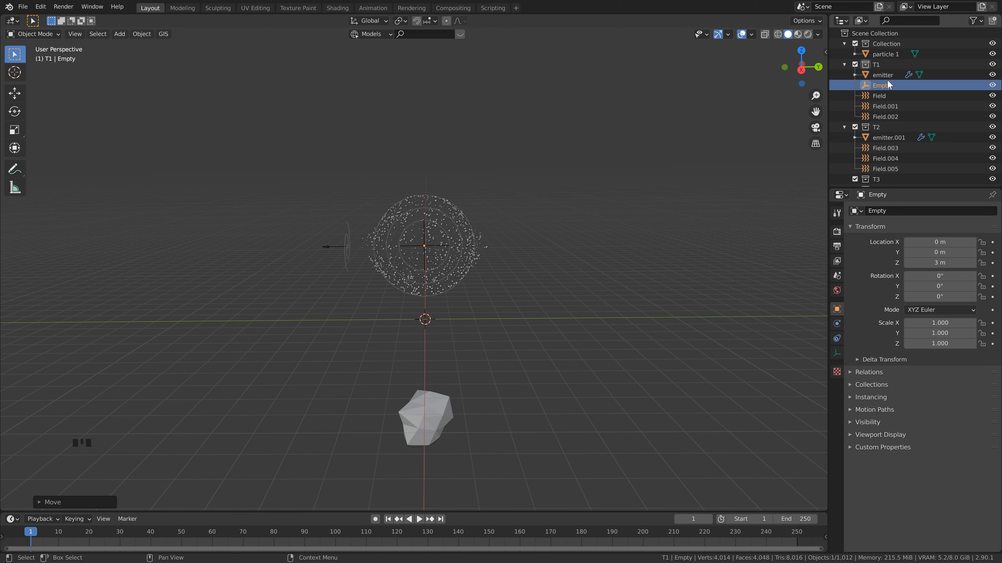
Step: Move the empty into the T2 collection and parent emitter.001, Field.003, Field.004 and Field.005 to it with Keep Transform
click(878, 88)
drag(878, 87, 886, 129)
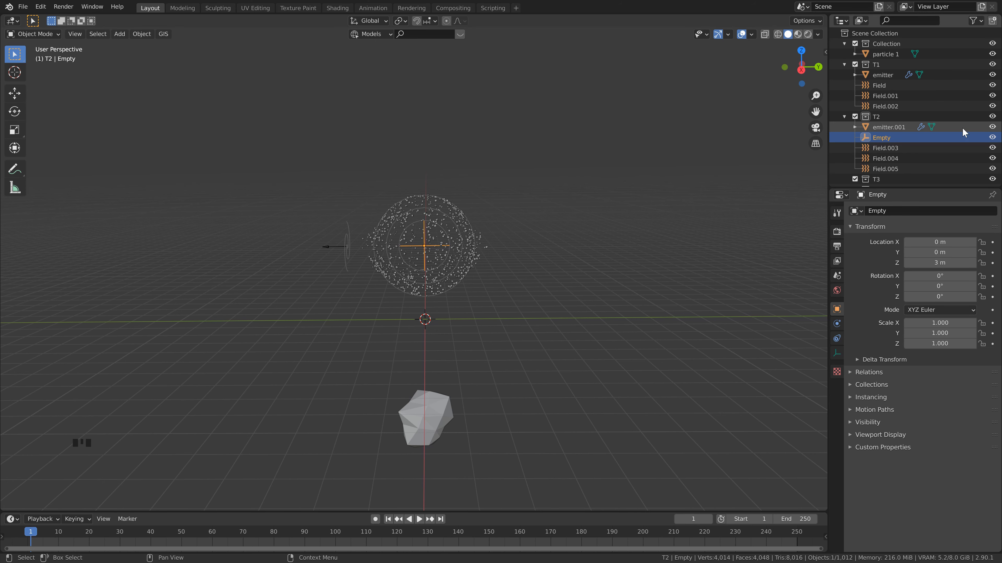
click(890, 128)
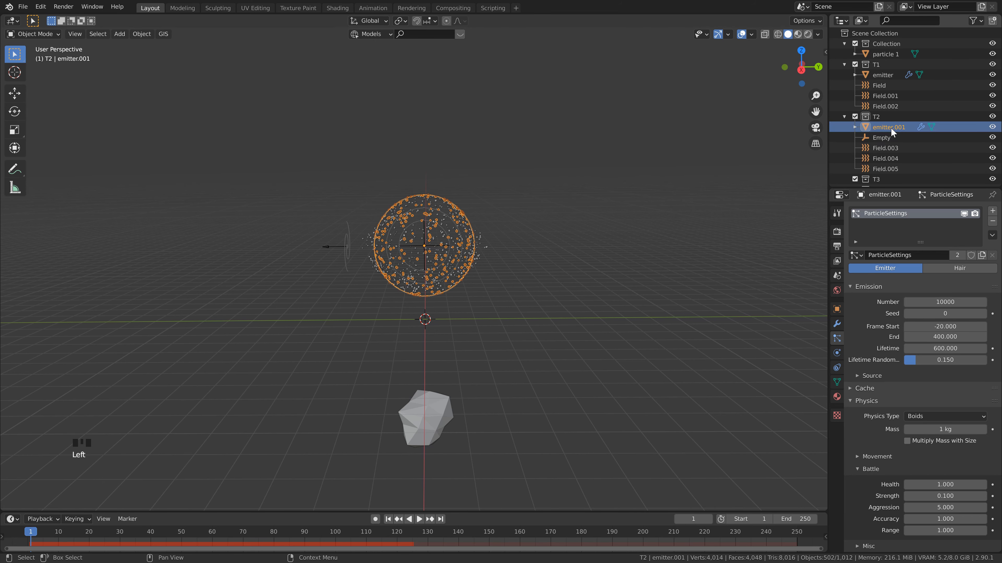
ctrl+click(893, 148)
ctrl+click(893, 157)
ctrl+click(892, 168)
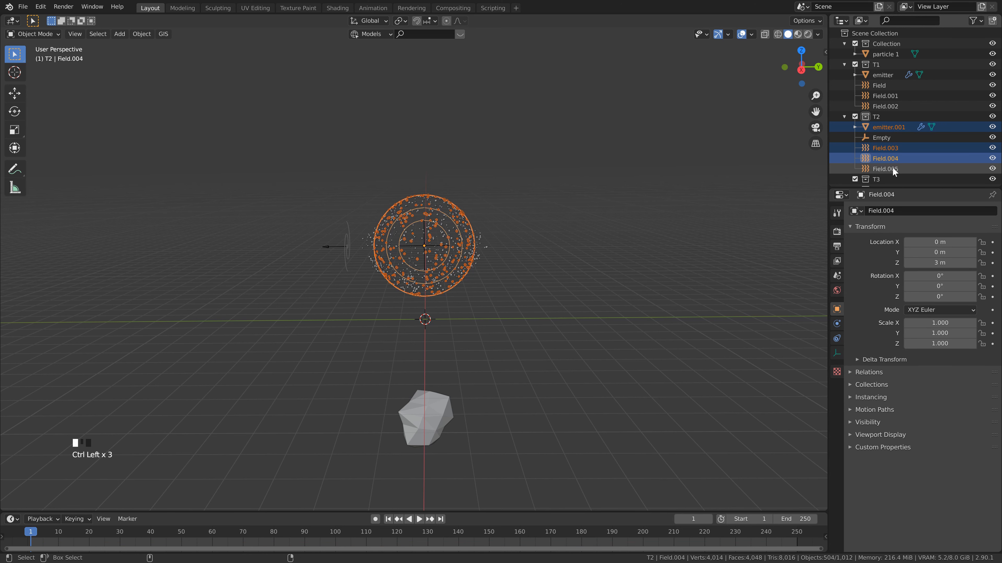
ctrl+click(889, 136)
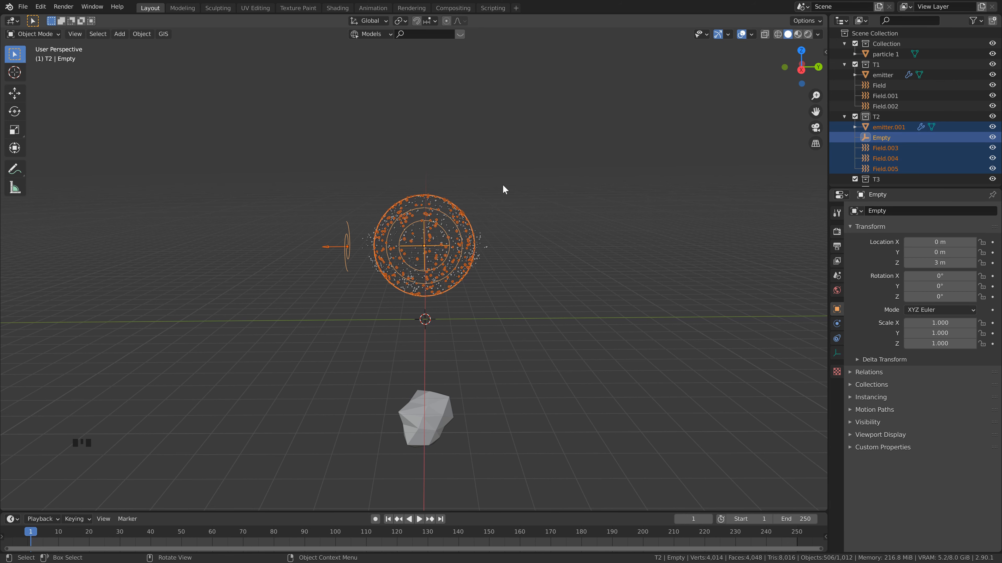
key(ctrl+p)
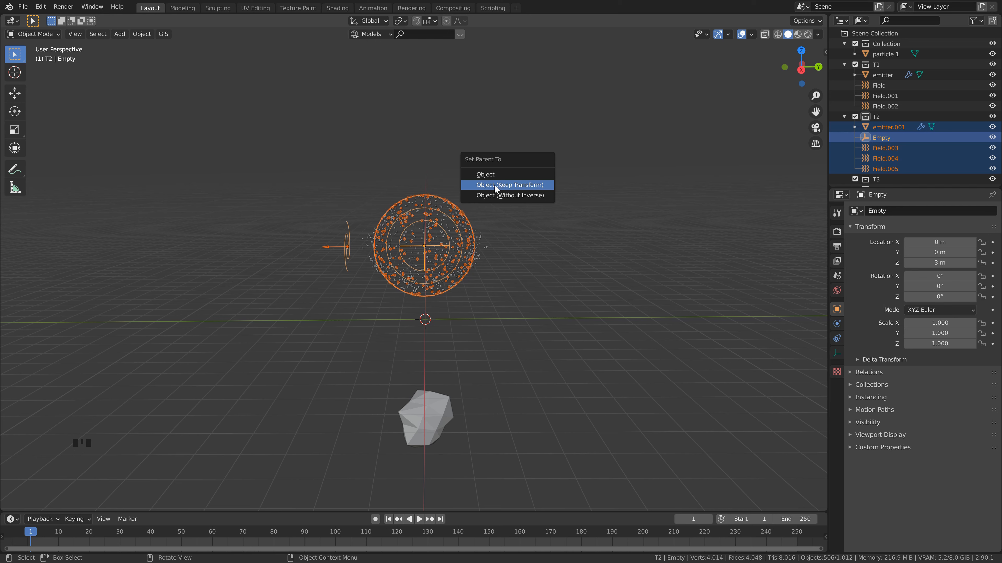
click(494, 184)
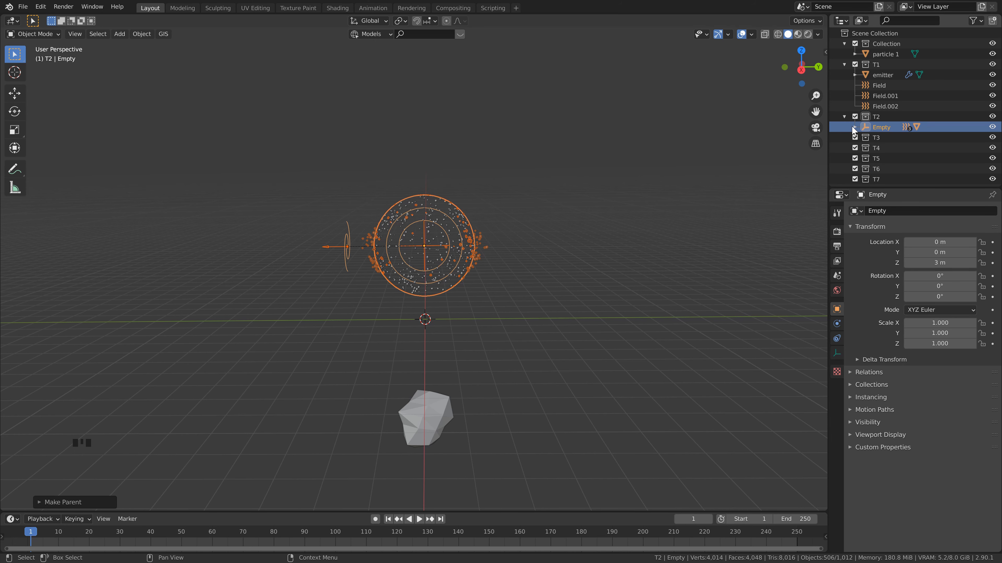
click(854, 128)
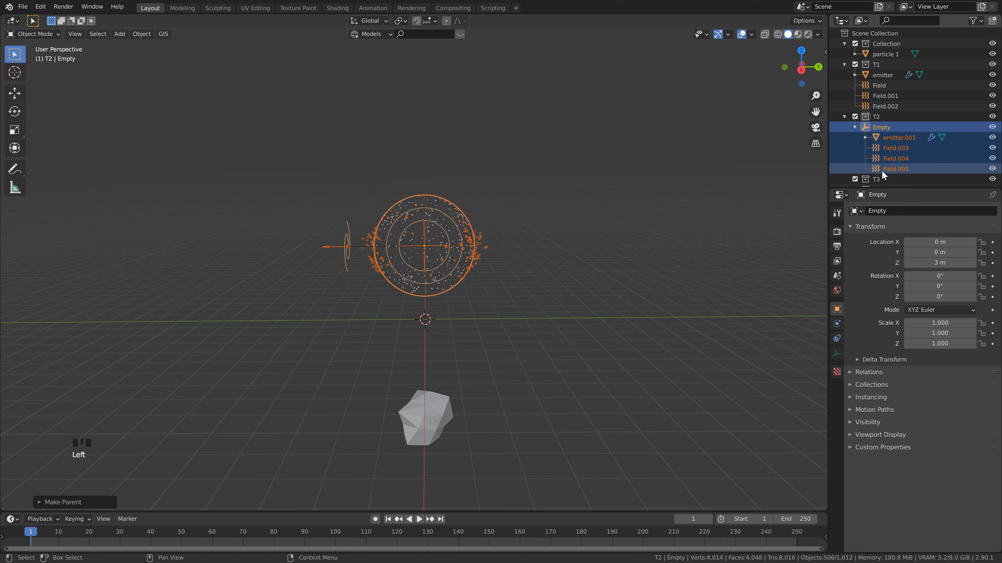
click(773, 174)
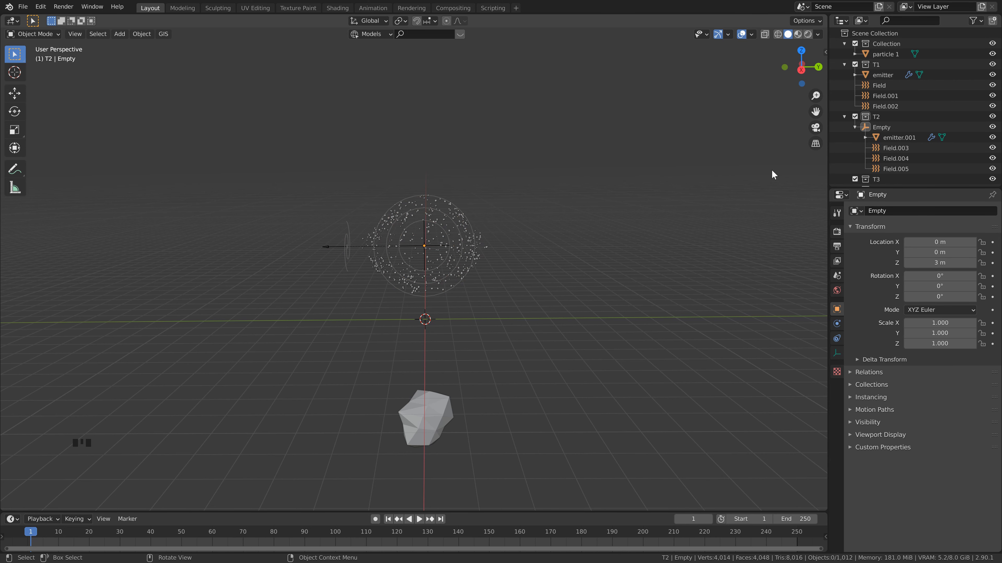
Step: Set the X rotation of the empty in T2 to 90° and play the animation briefly
key(n)
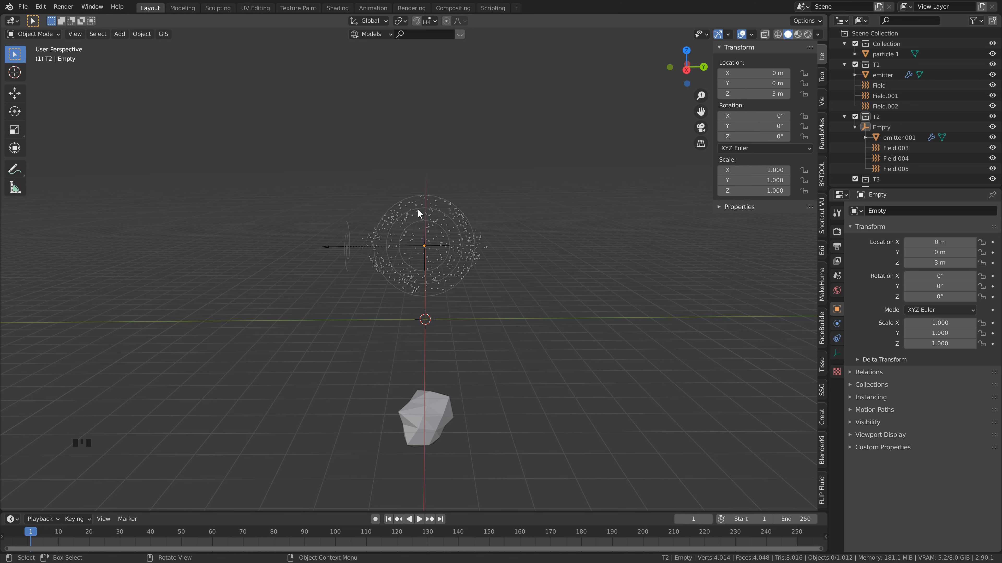
click(873, 75)
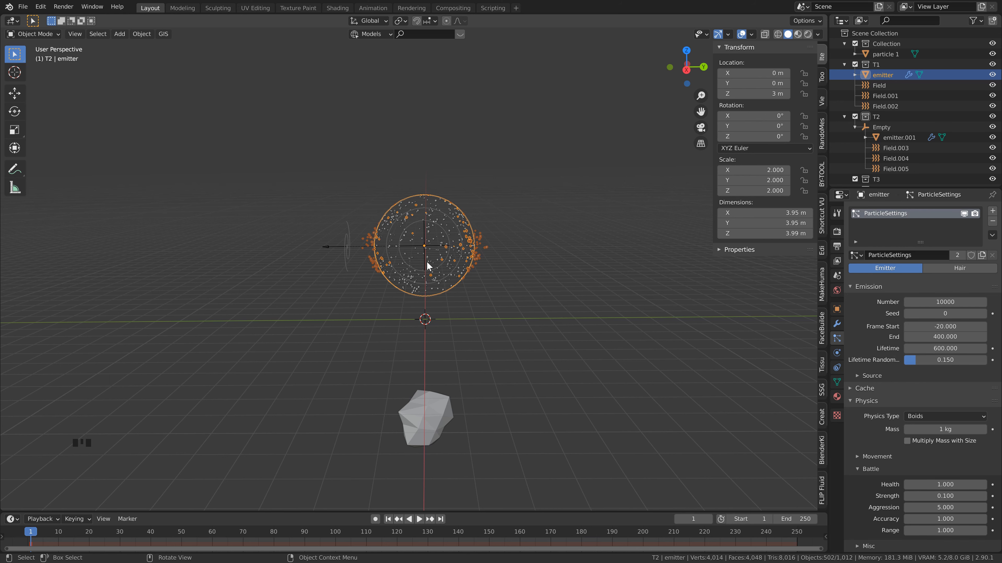
click(881, 128)
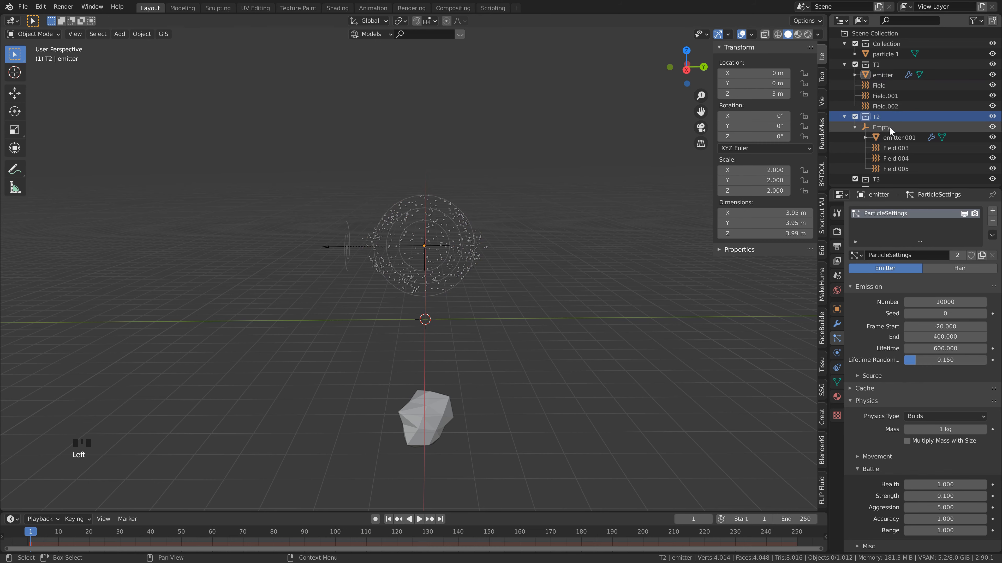
click(768, 115)
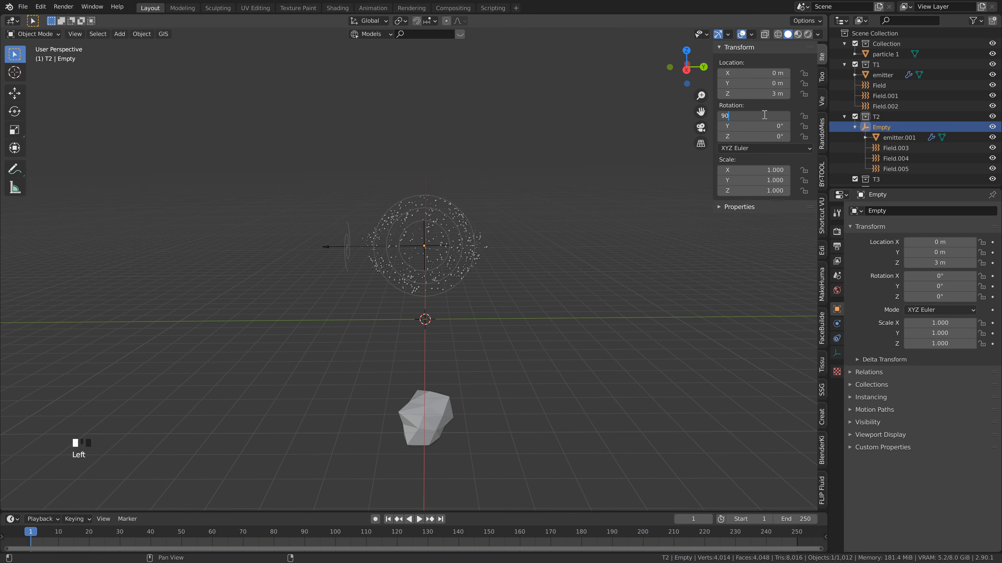
text(90)
key(Return)
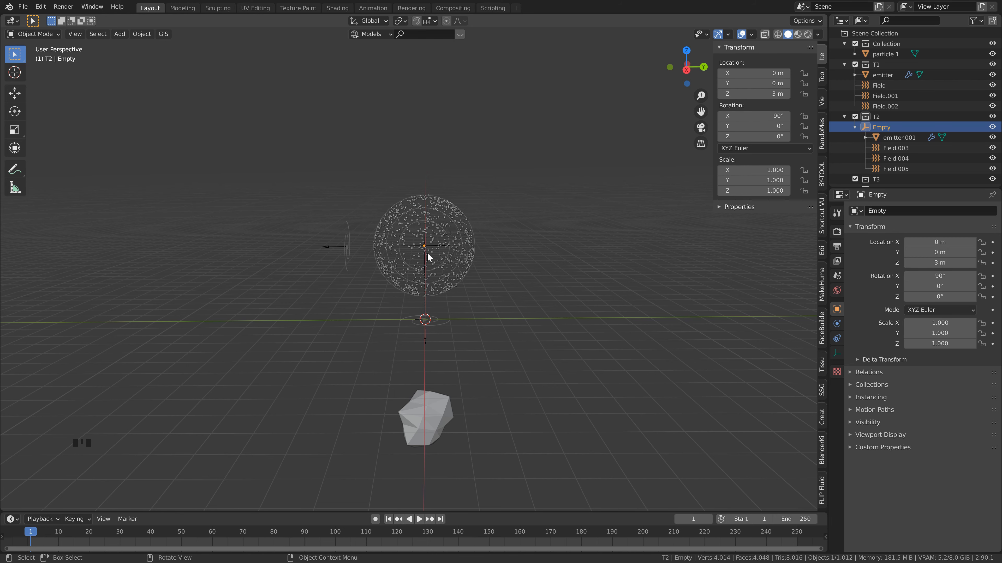
key(space)
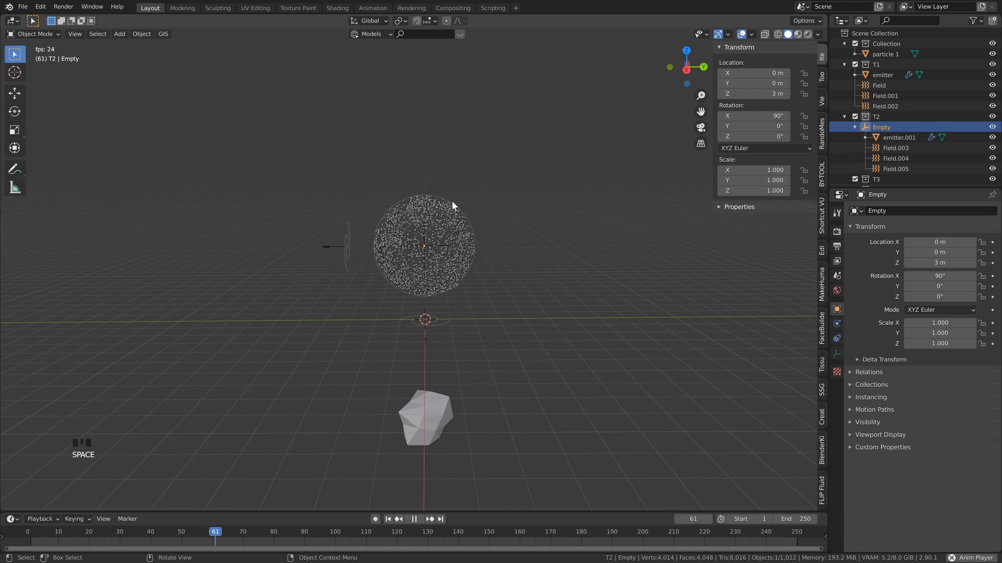
key(space)
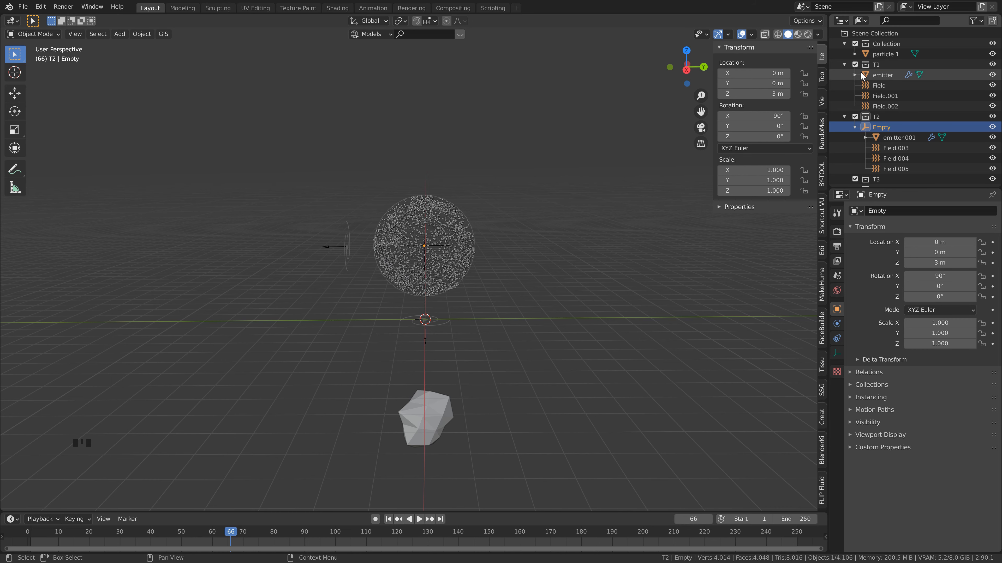
Step: Set the Effector Collection in the original emitter's particle field weights to T1
click(889, 72)
scroll(936, 291, down, 2)
scroll(936, 291, down, 20)
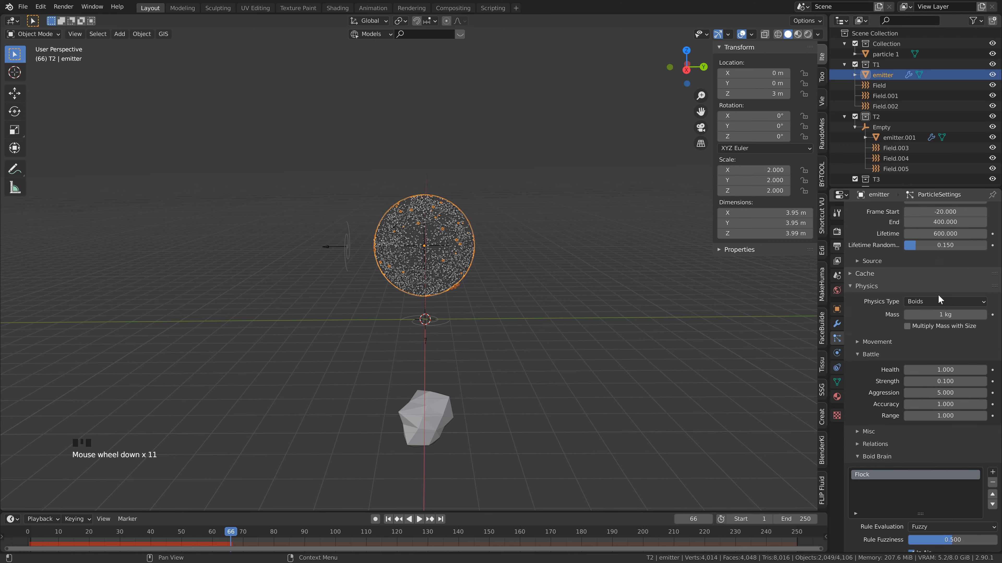
scroll(945, 407, down, 8)
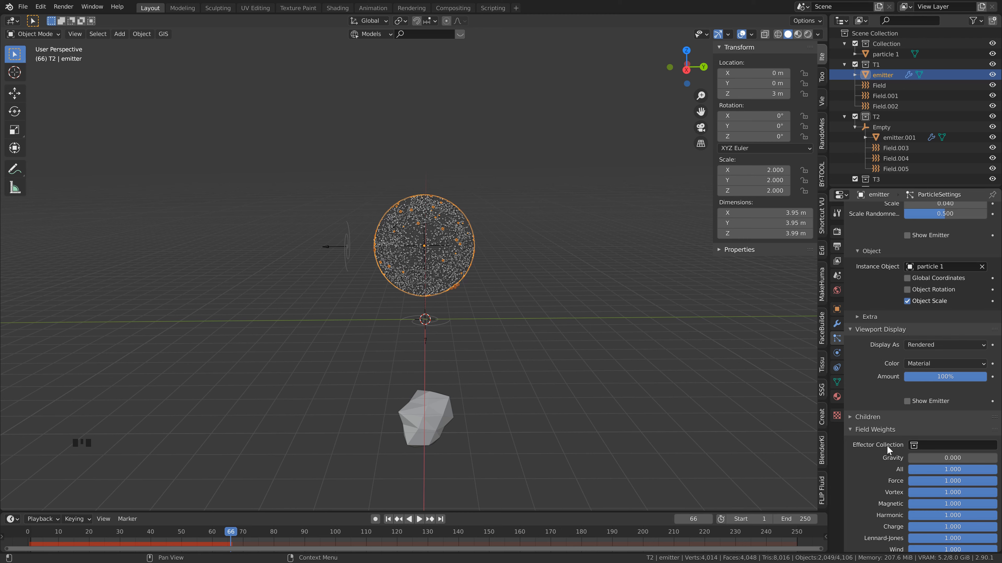
click(934, 446)
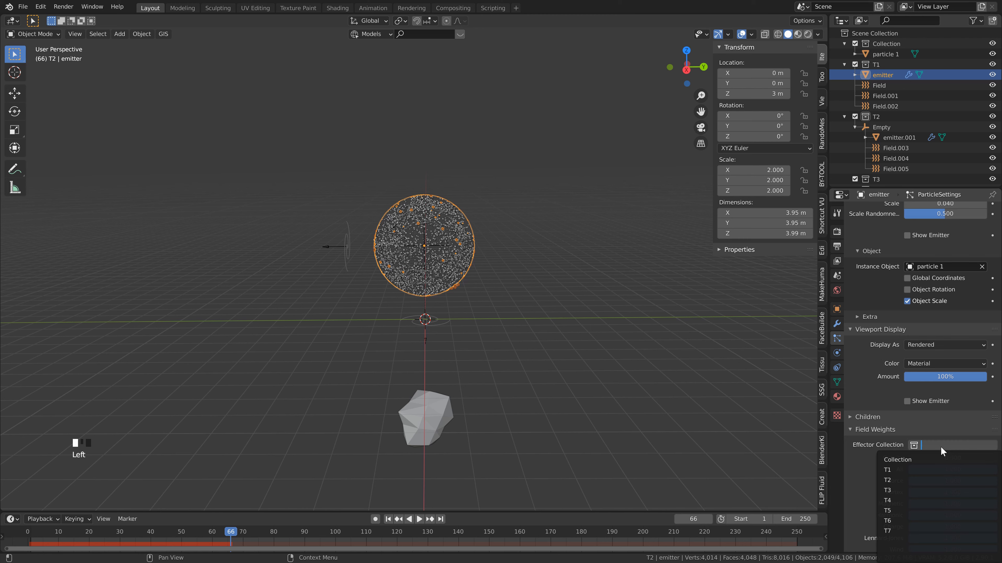
click(890, 469)
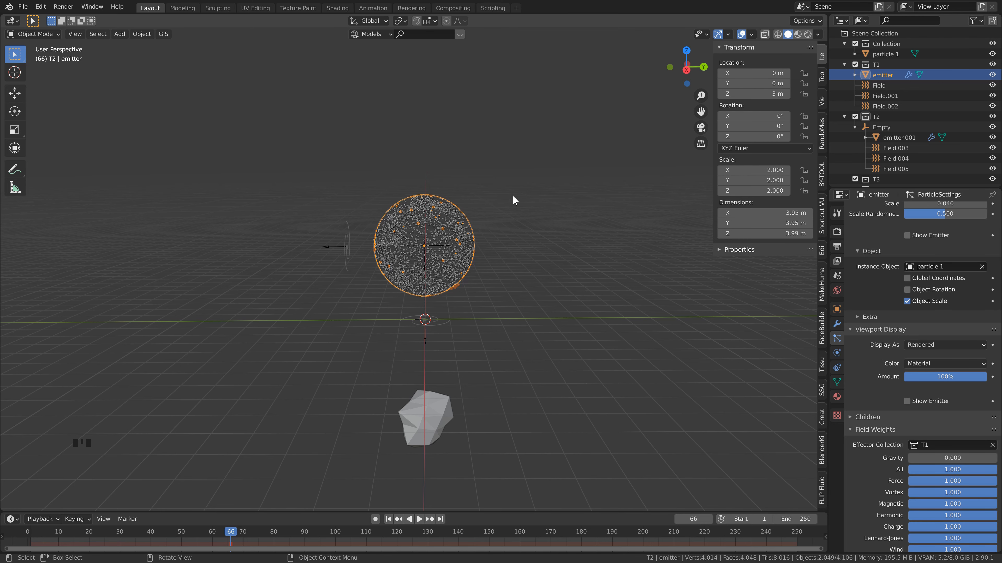
Step: Try to set the Effector Collection of emitter.001 to T2, and restore T1 on the original emitter
click(890, 137)
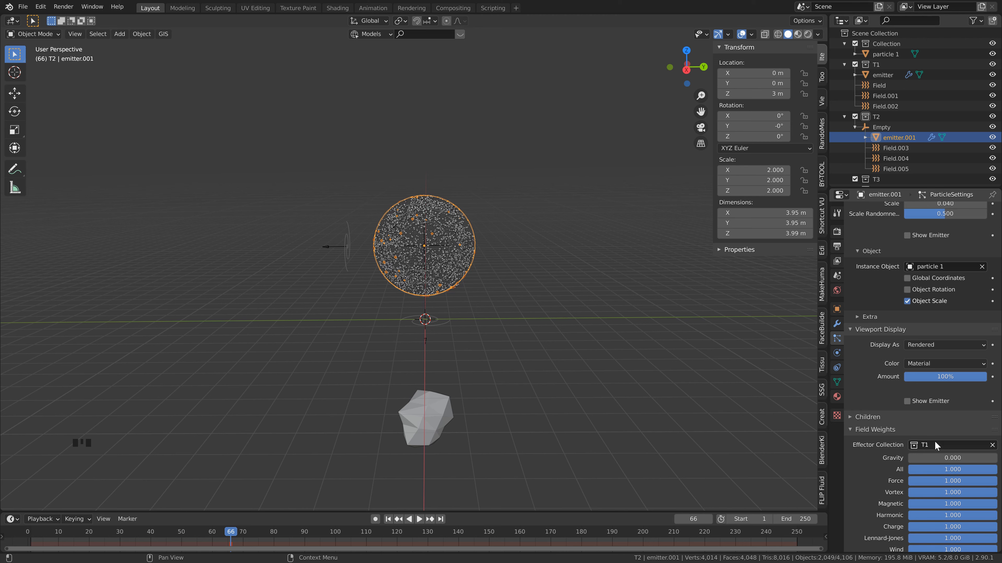
triple_click(952, 442)
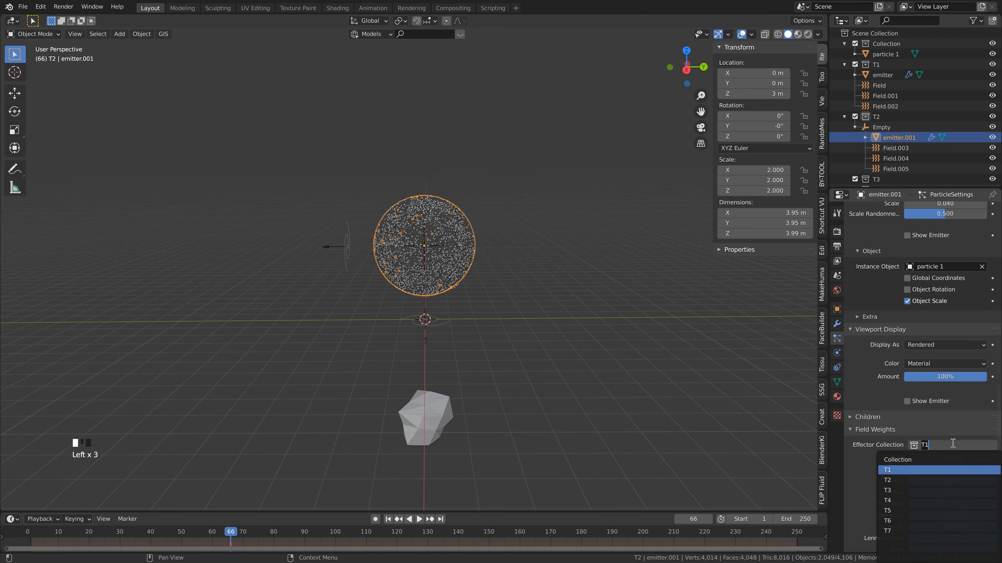
click(897, 481)
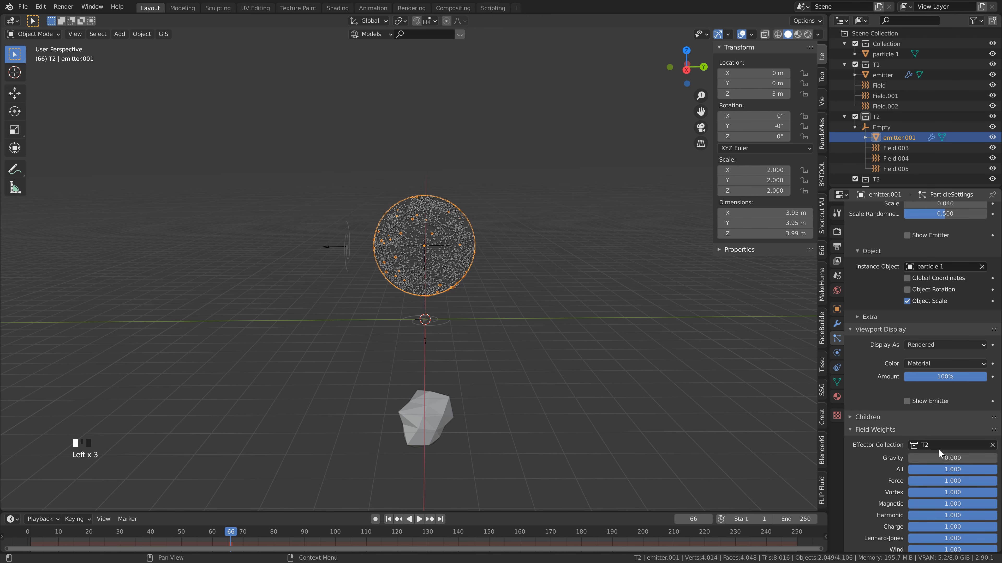
click(886, 75)
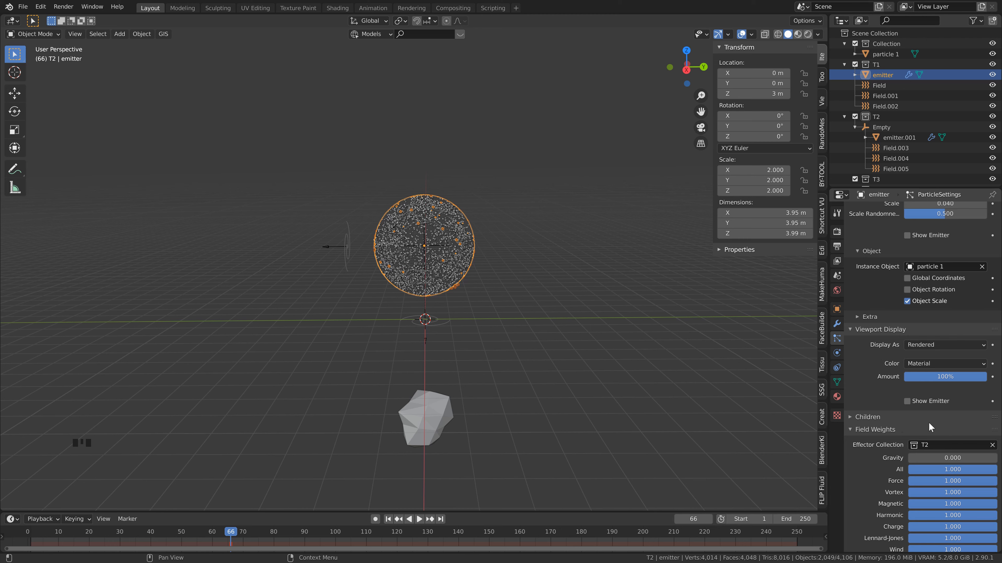
click(941, 445)
click(931, 469)
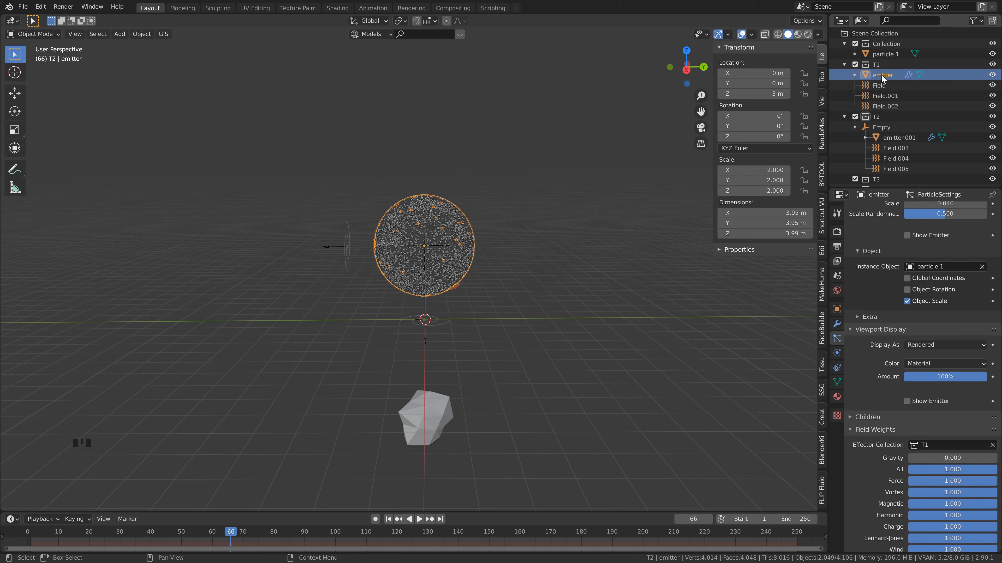
Step: Make the shared particle settings of emitter.001 an independent copy, and compare them with the original emitter's settings
click(891, 137)
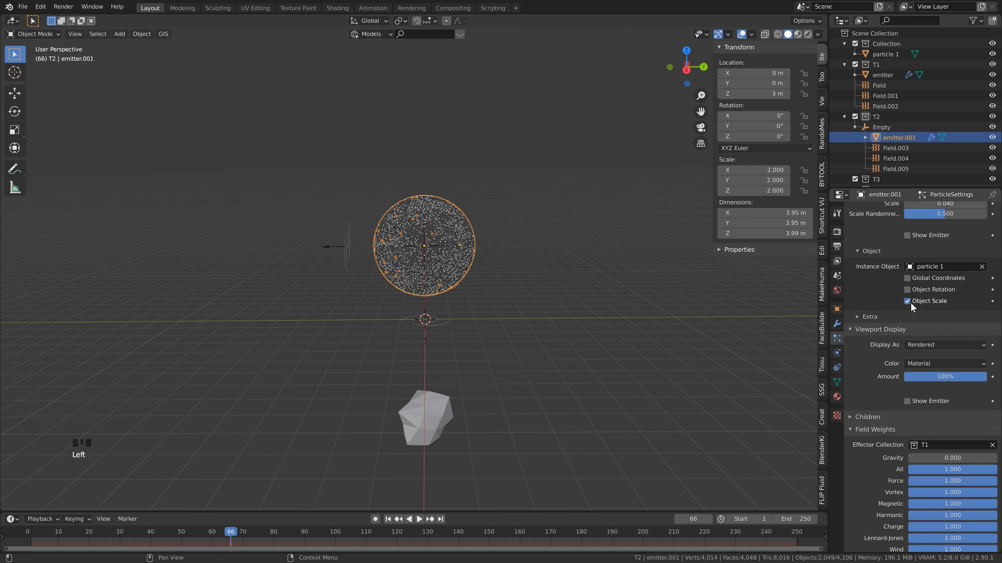
scroll(969, 338, up, 20)
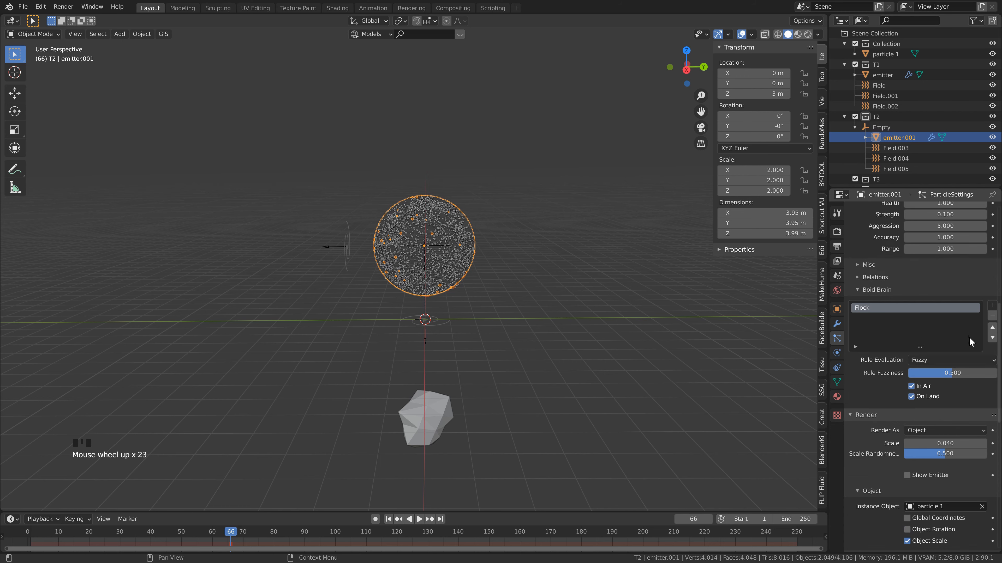
scroll(967, 334, up, 10)
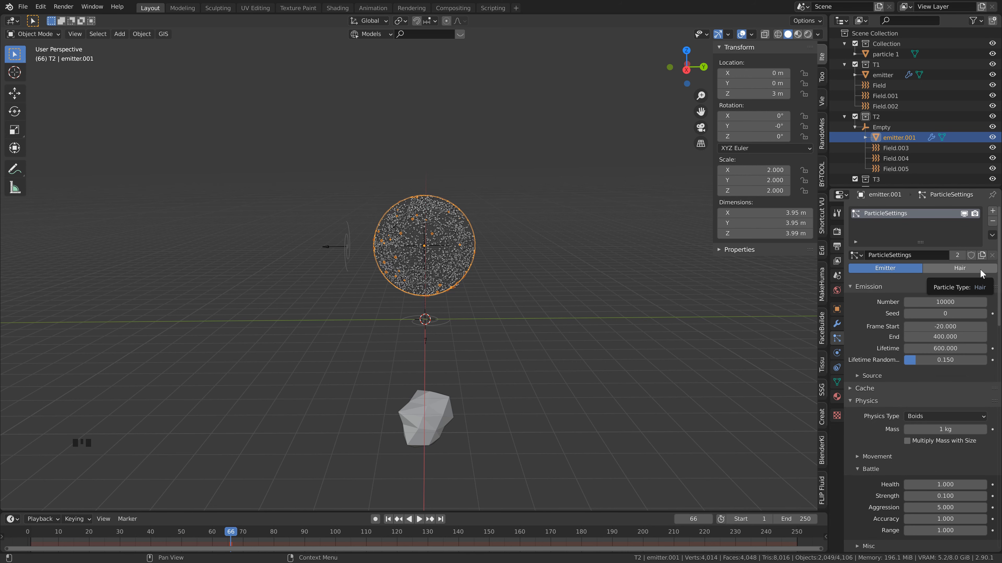
click(982, 255)
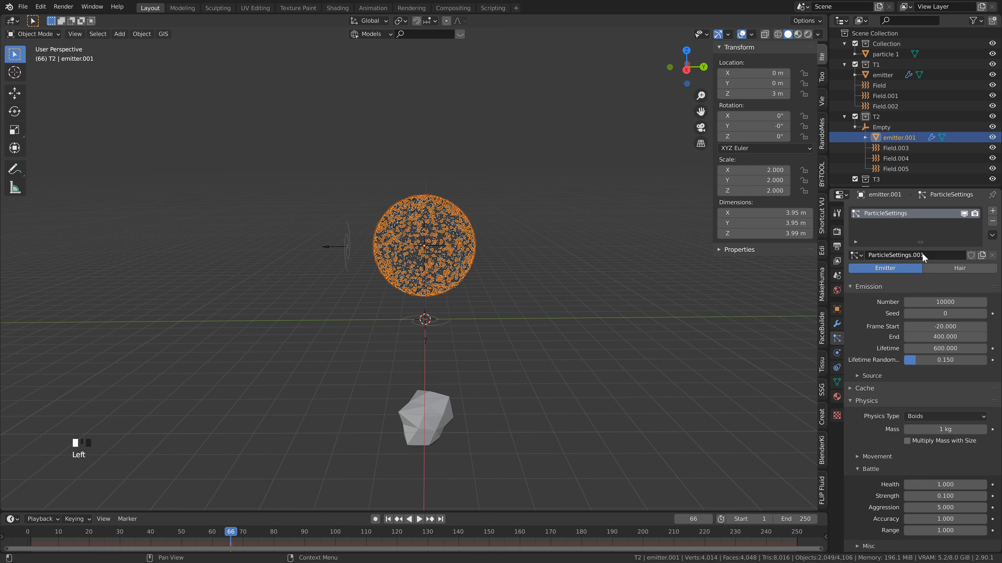
click(883, 74)
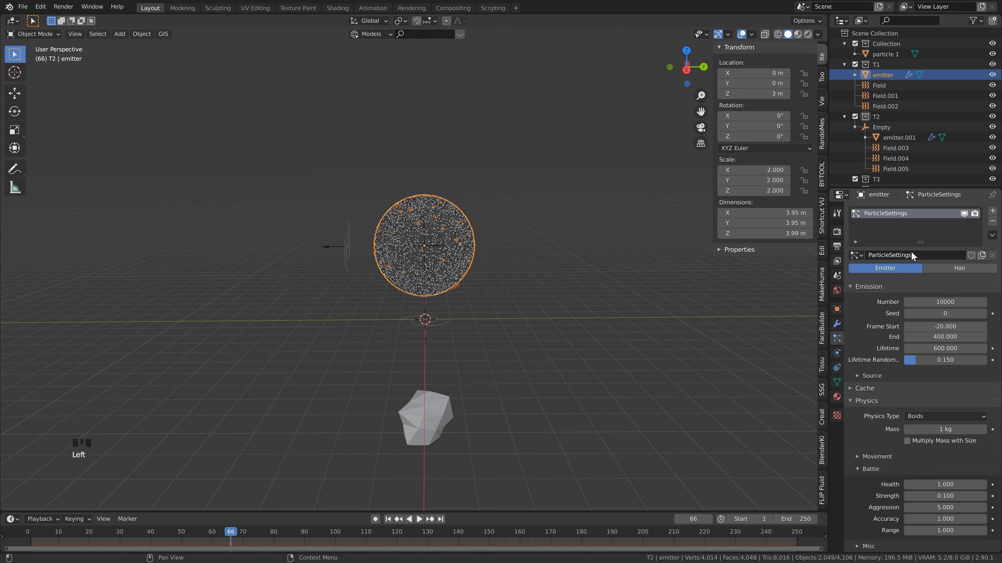
Step: Set the Effector Collection in the particle field weights of emitter.001 to T2
click(905, 136)
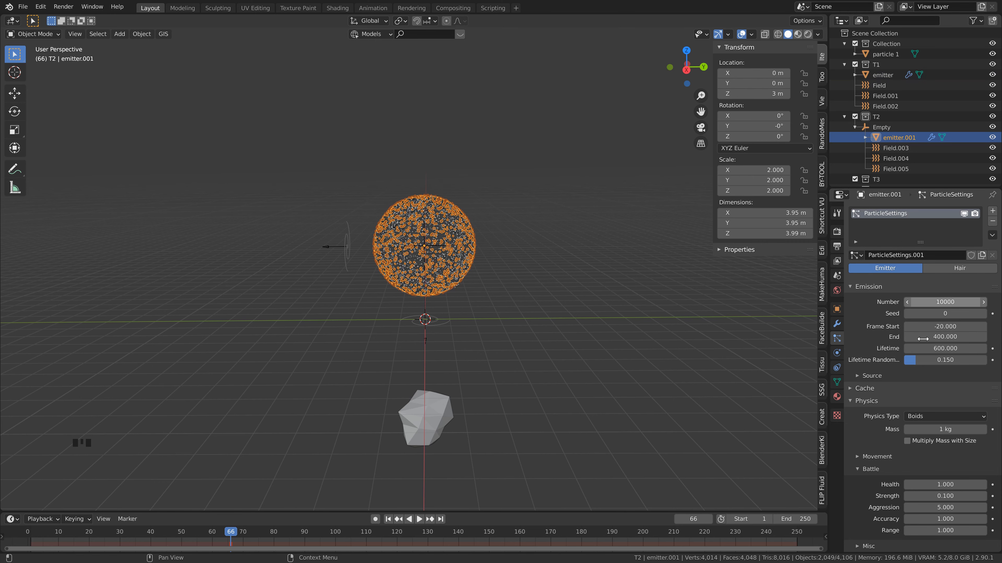
scroll(920, 368, down, 16)
scroll(913, 458, down, 20)
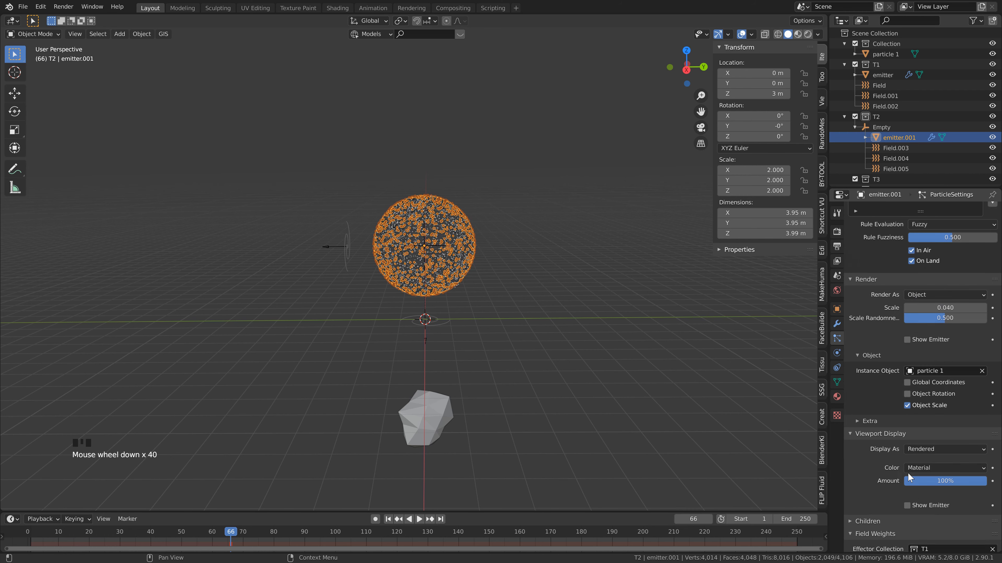
click(946, 372)
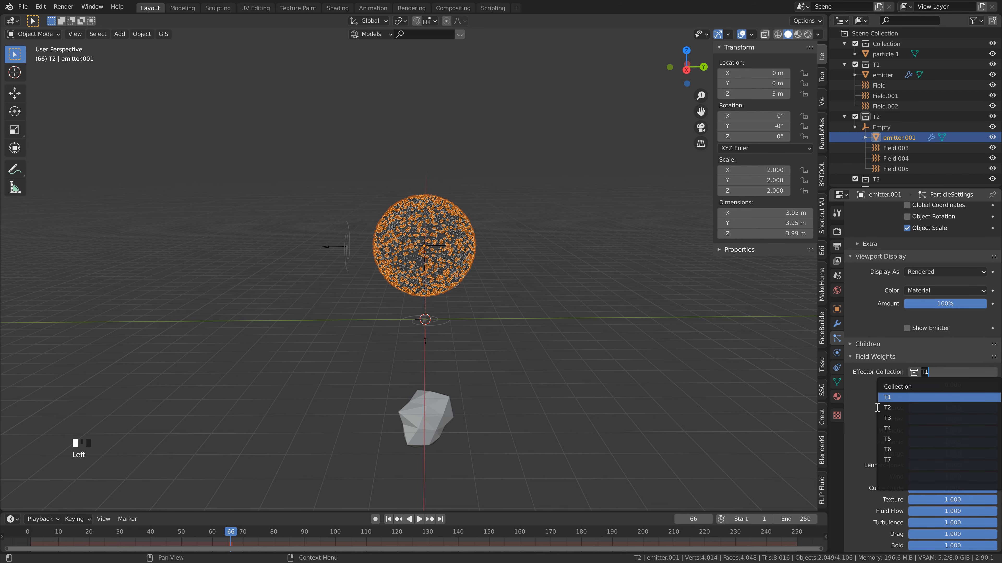
click(885, 408)
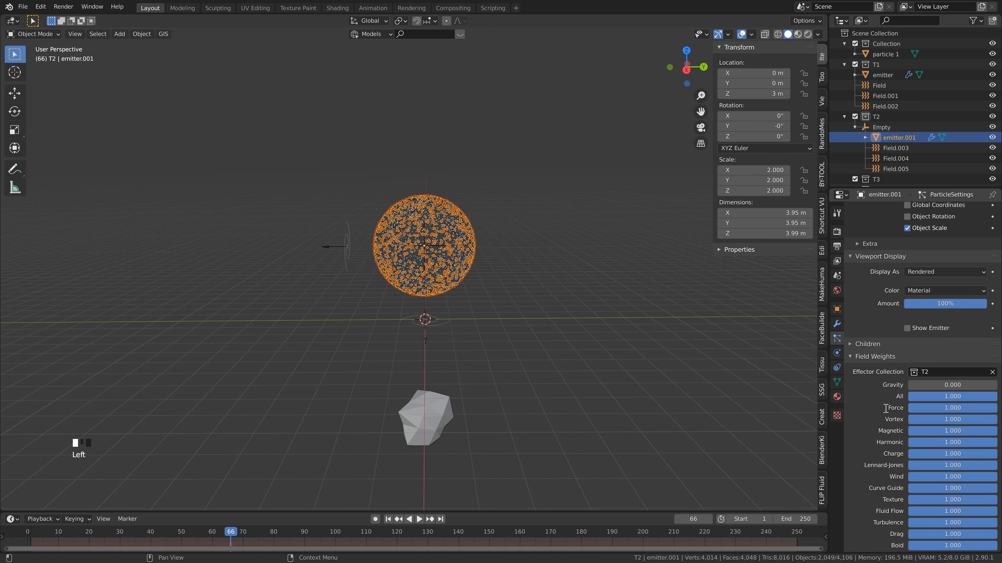
Step: Check the effector collections of both emitters and rewind the animation to the first frame
click(883, 75)
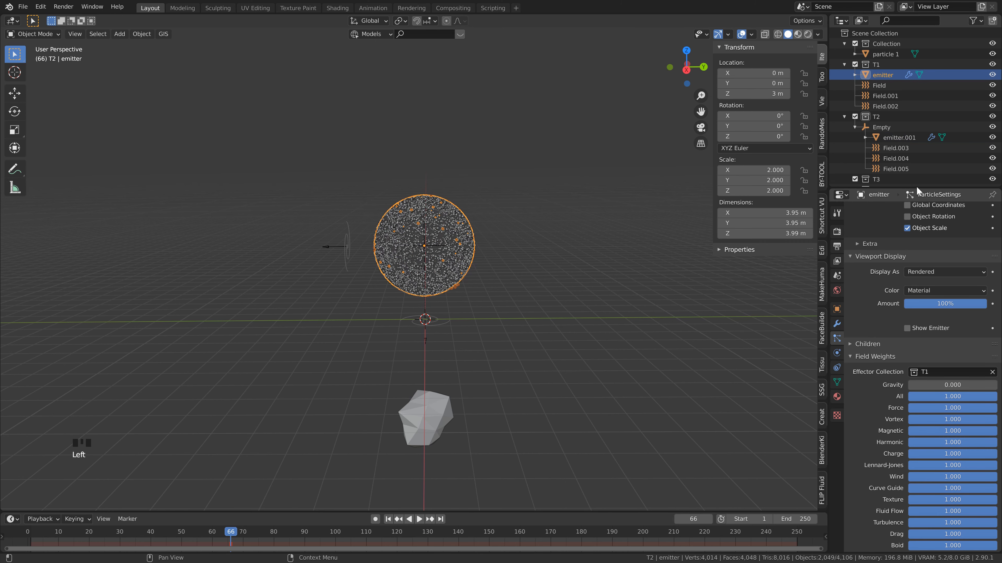
click(900, 137)
click(389, 519)
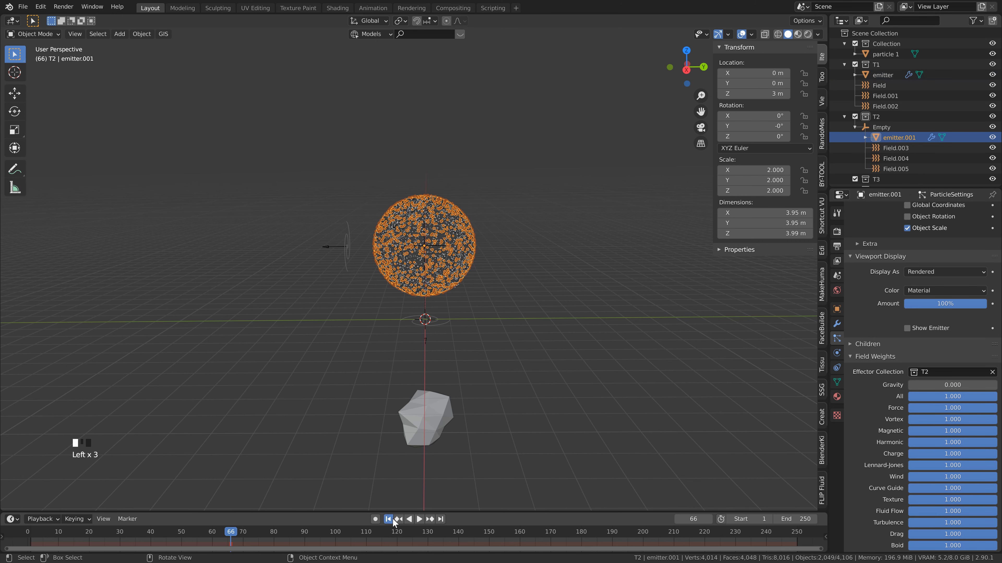
Step: Play the animation to check how the particles of both emitters spread, and stop playback
click(515, 293)
key(space)
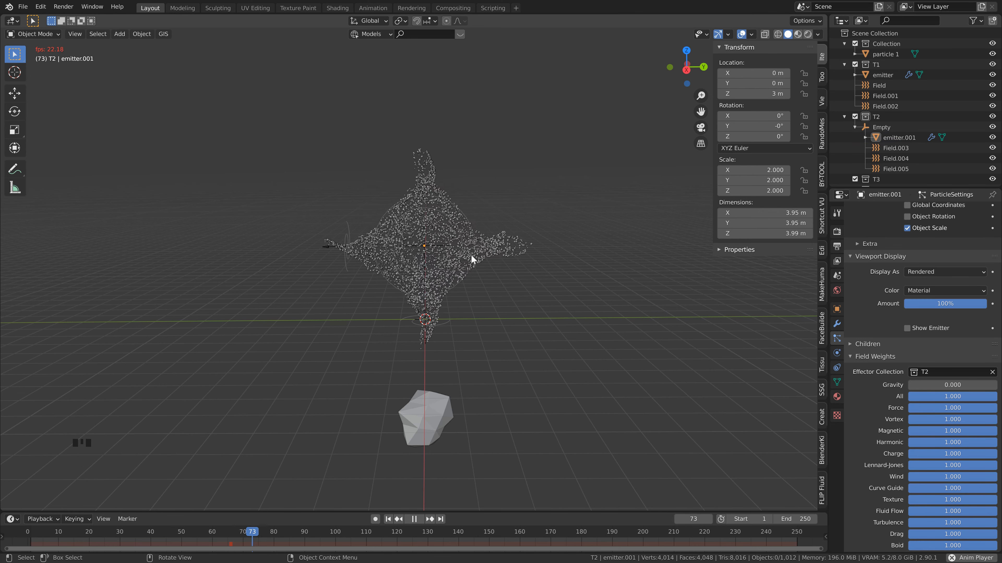
click(388, 264)
key(space)
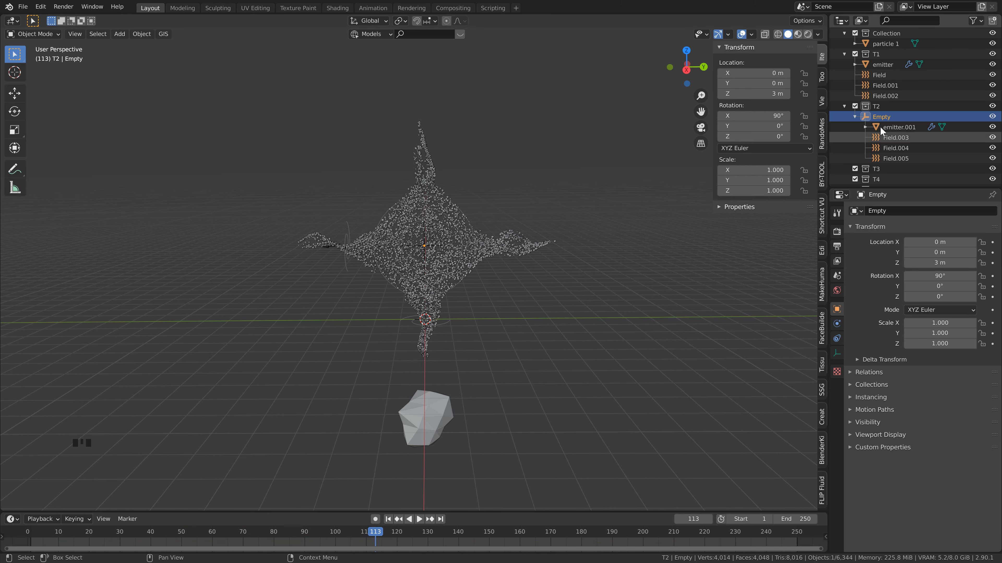
Step: Duplicate the Empty in T2 together with emitter.001 and its three force fields, keeping the copies in place
shift+click(893, 158)
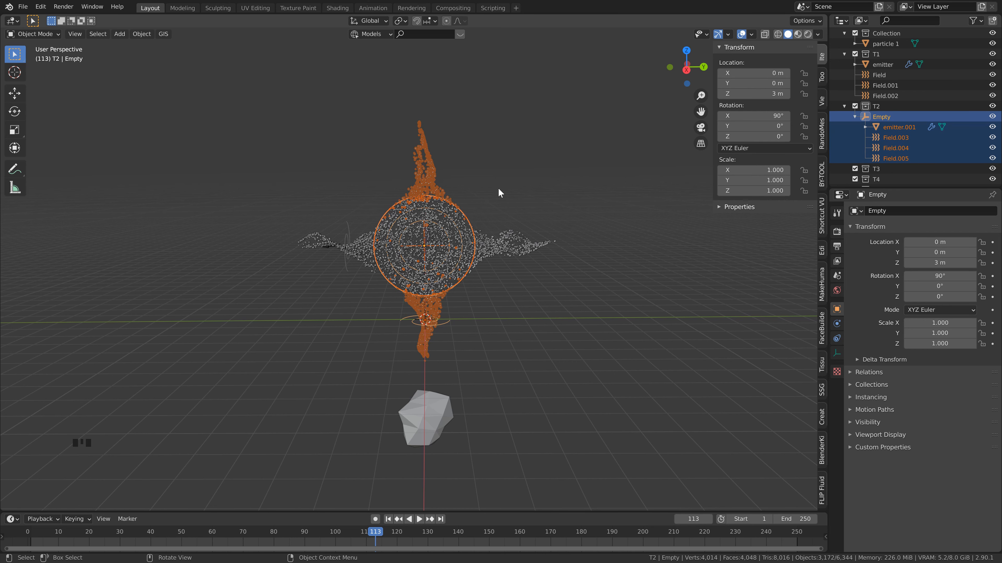
key(shift+d)
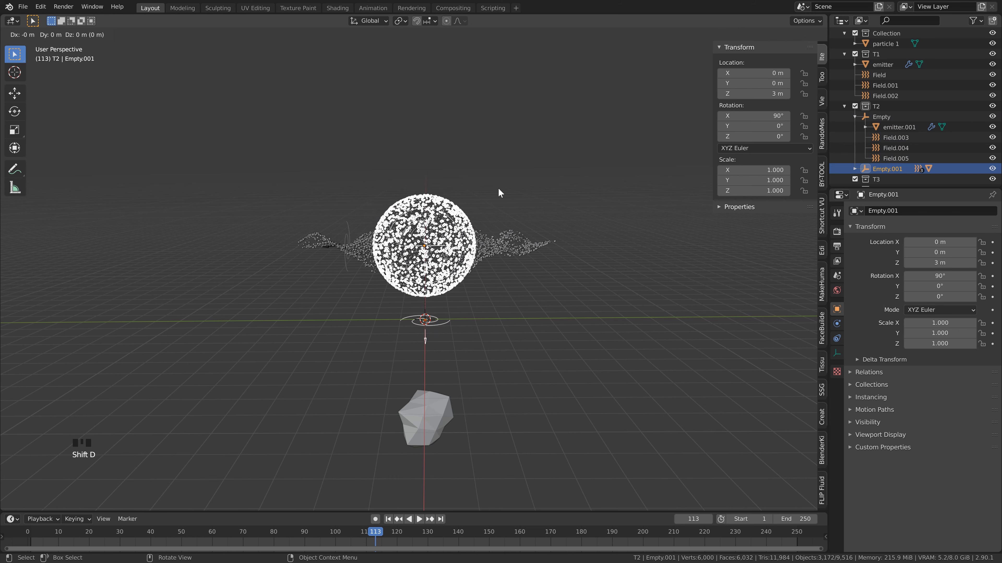
right_click(497, 187)
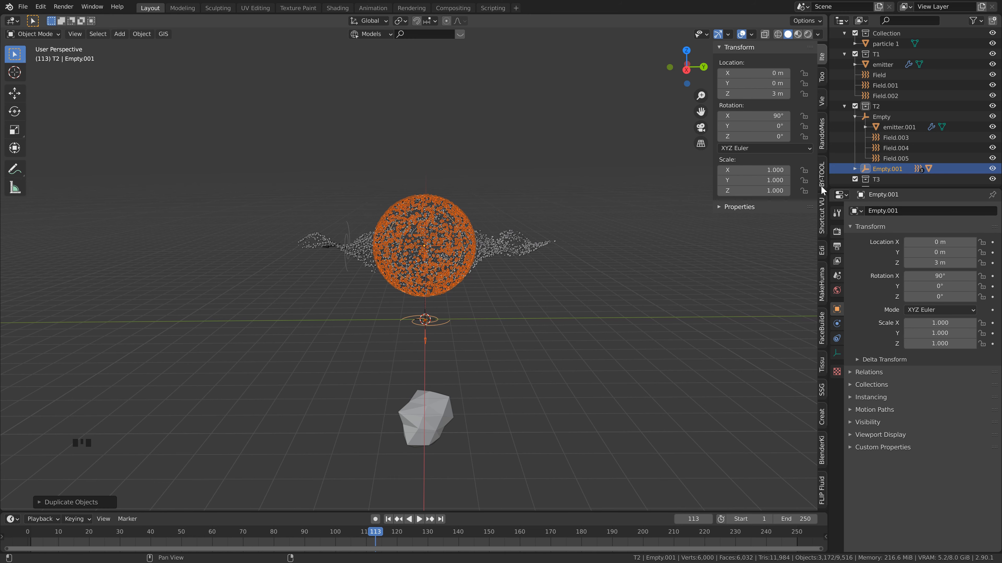
Step: Move Empty.001 with its child emitter and force fields from collection T2 into collection T3
scroll(853, 149, down, 2)
click(854, 147)
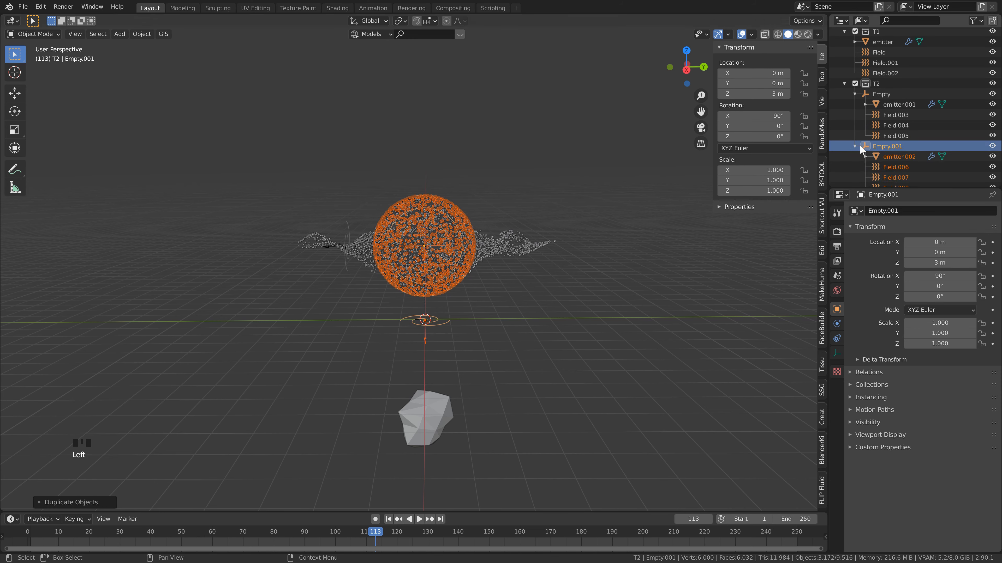
click(891, 146)
scroll(899, 118, down, 3)
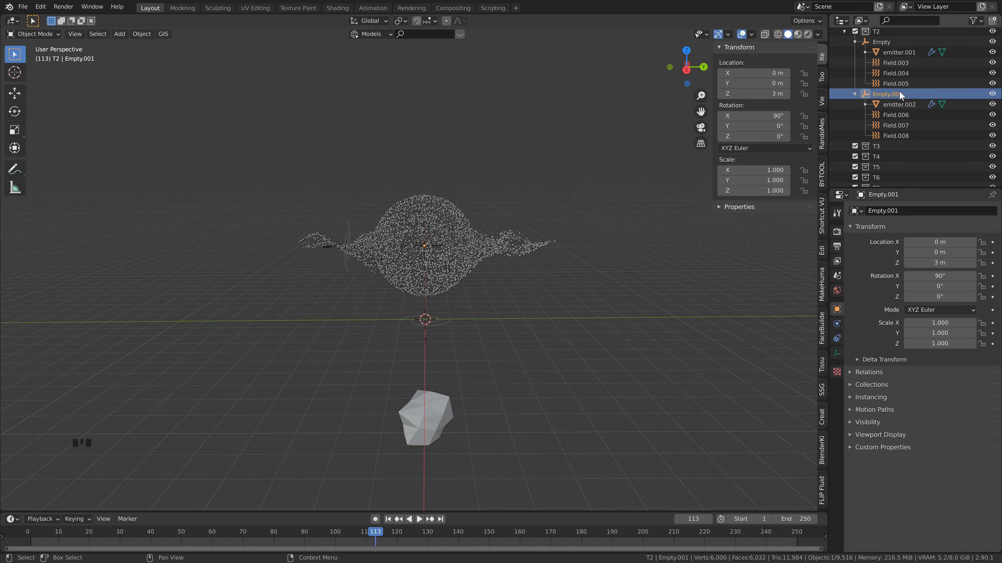
mouse_move(905, 137)
mouse_down()
mouse_move(900, 105)
mouse_move(890, 145)
mouse_up()
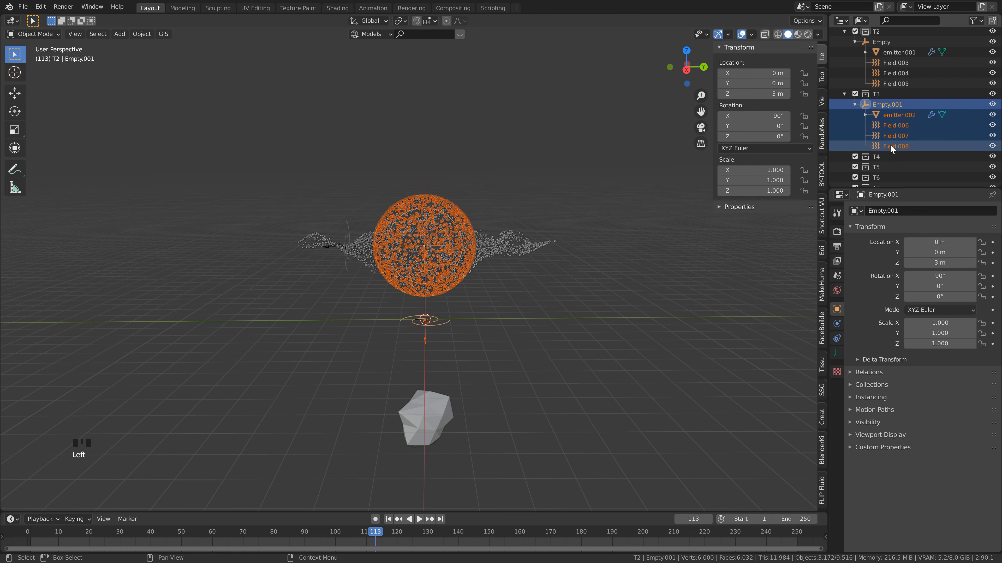
Step: Set the Y rotation of Empty.001 to 90°
click(889, 103)
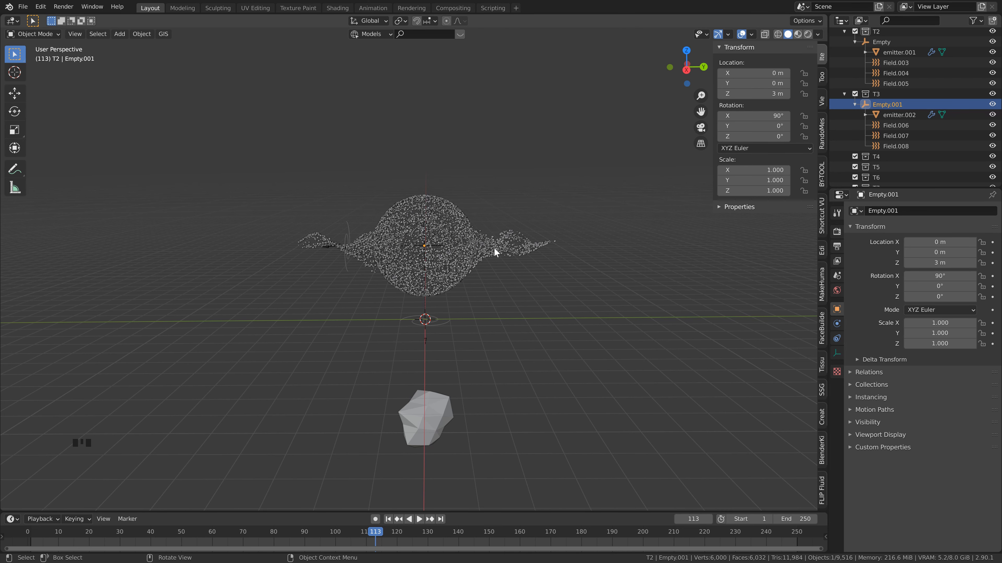
middle_drag(494, 249, 366, 260)
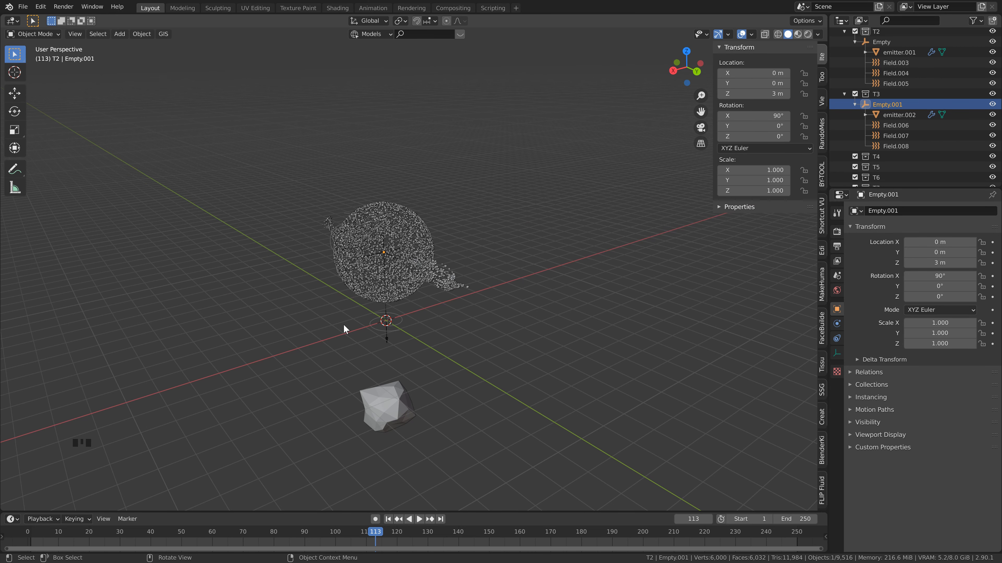
click(772, 125)
text(90)
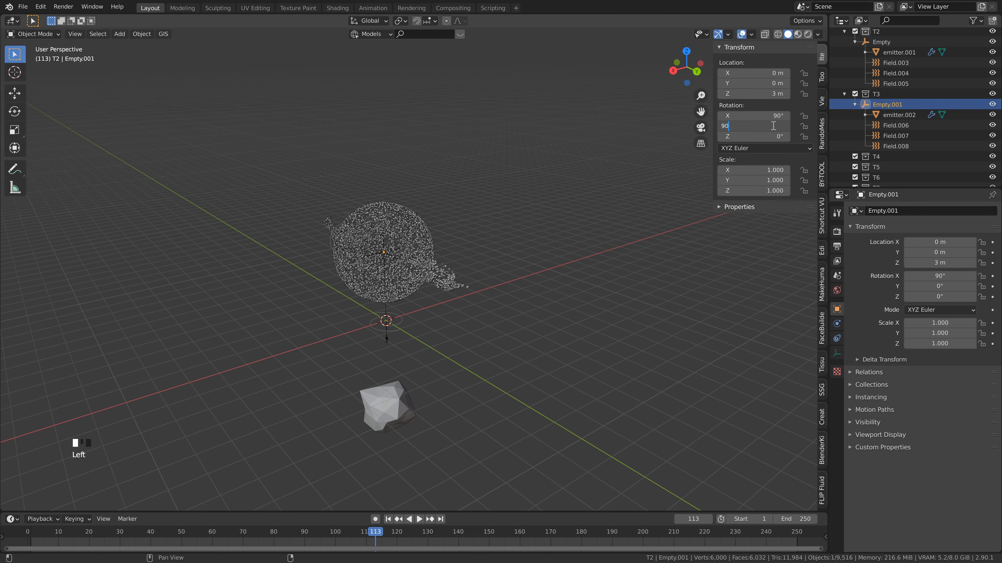
key(Return)
Step: Make the particle settings of emitter.002 an independent copy and set their Effector Collection to T3
middle_drag(327, 313, 670, 212)
click(884, 111)
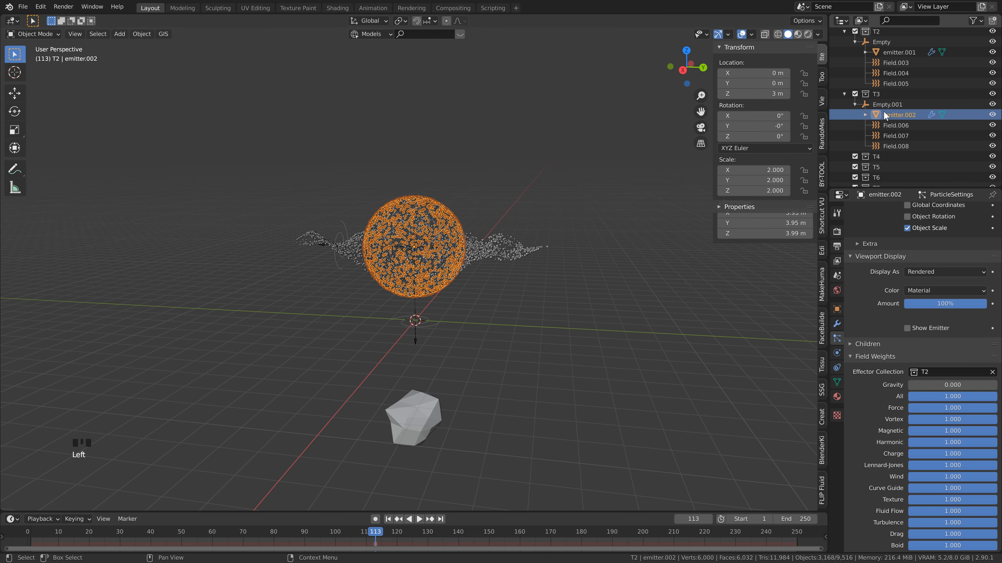
scroll(938, 288, up, 20)
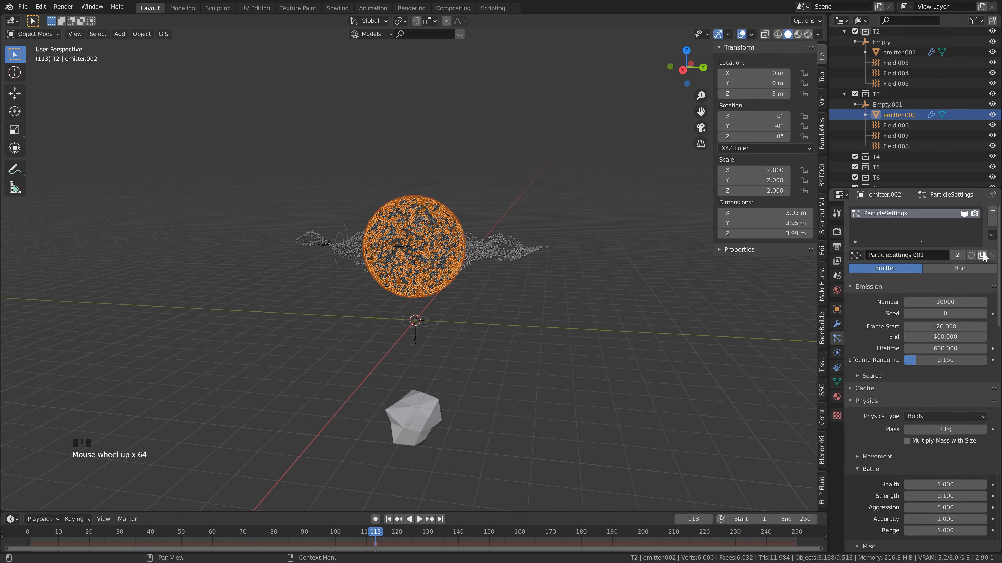
scroll(927, 400, down, 20)
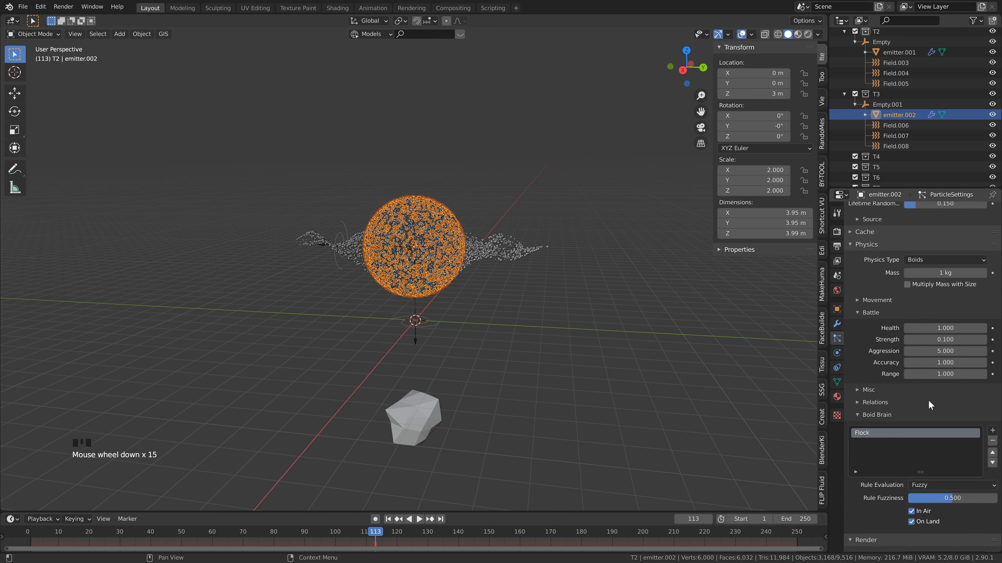
scroll(922, 434, down, 20)
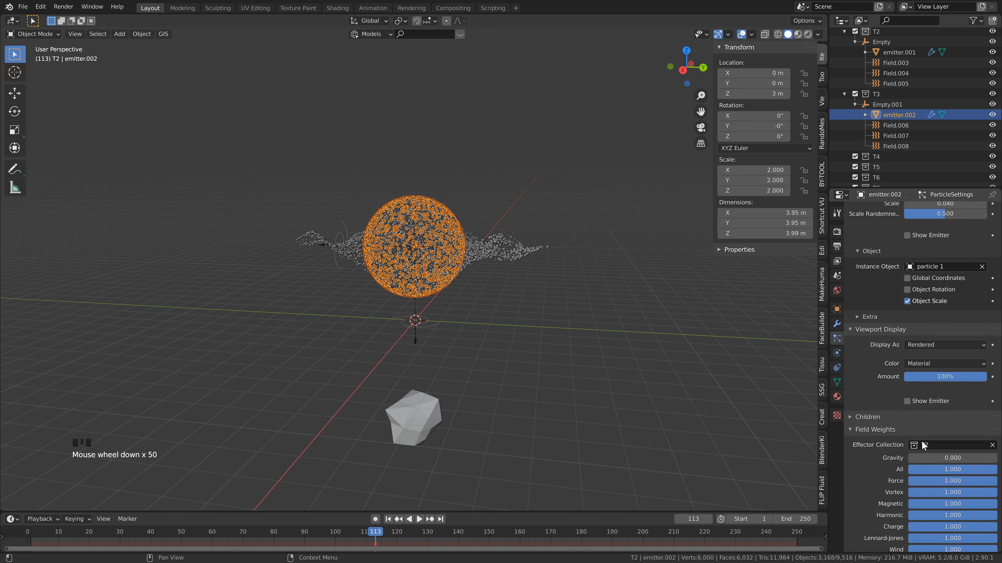
click(928, 425)
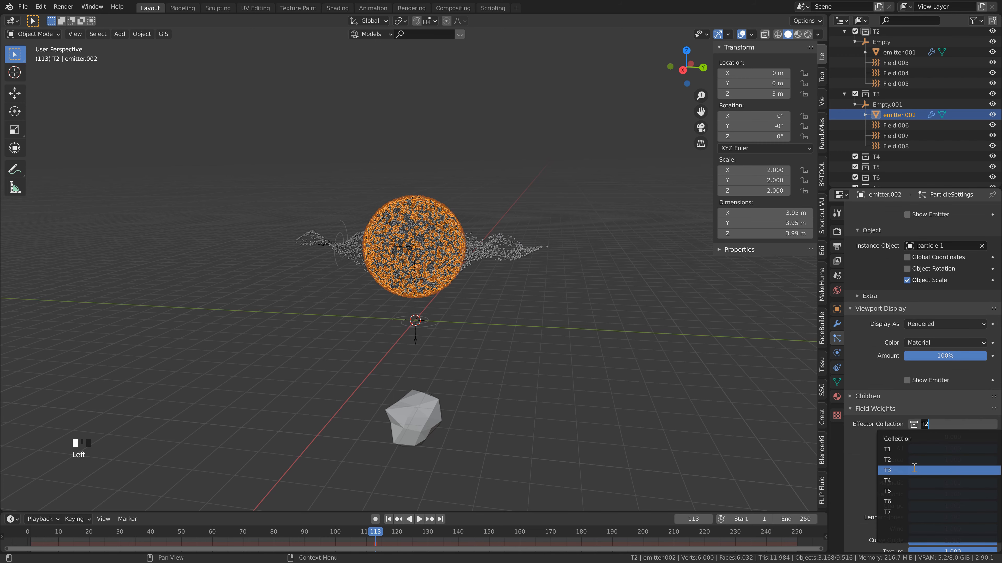
click(938, 466)
Step: Play the animation from the first frame and examine the particle arms of the three emitters from several angles
click(388, 520)
key(space)
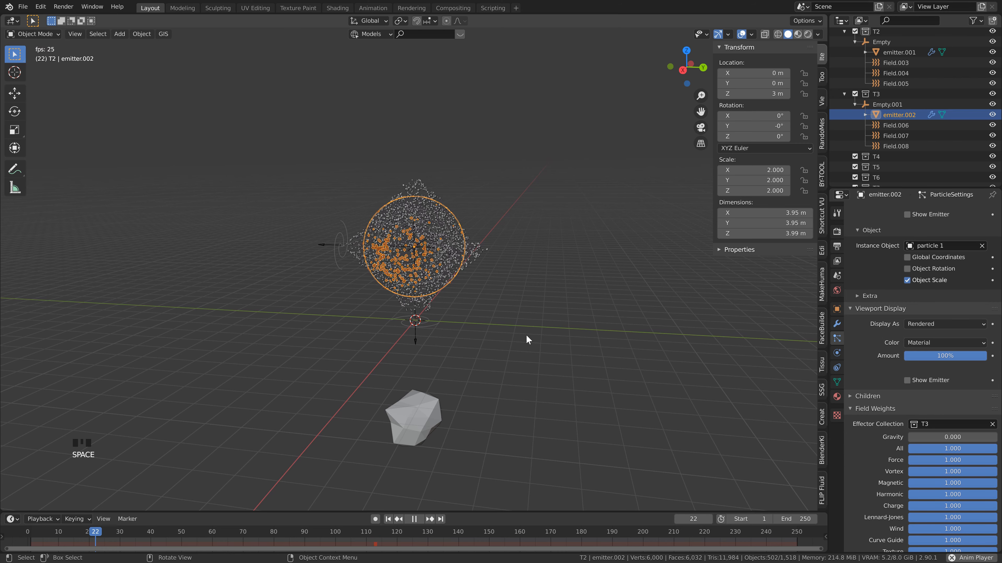
click(526, 335)
middle_drag(557, 318, 417, 322)
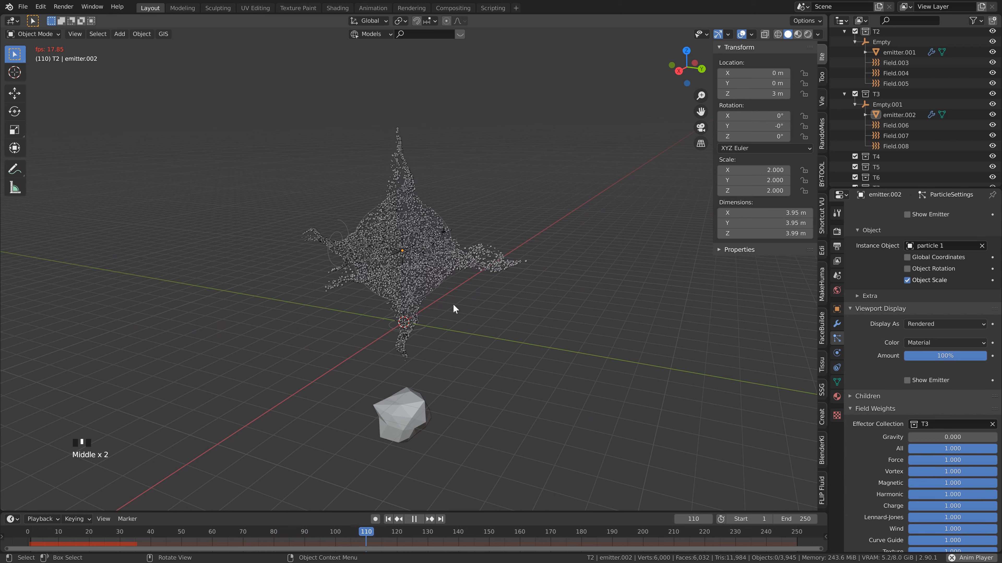
key(space)
middle_drag(491, 333, 405, 221)
middle_drag(456, 311, 452, 195)
middle_drag(485, 264, 478, 207)
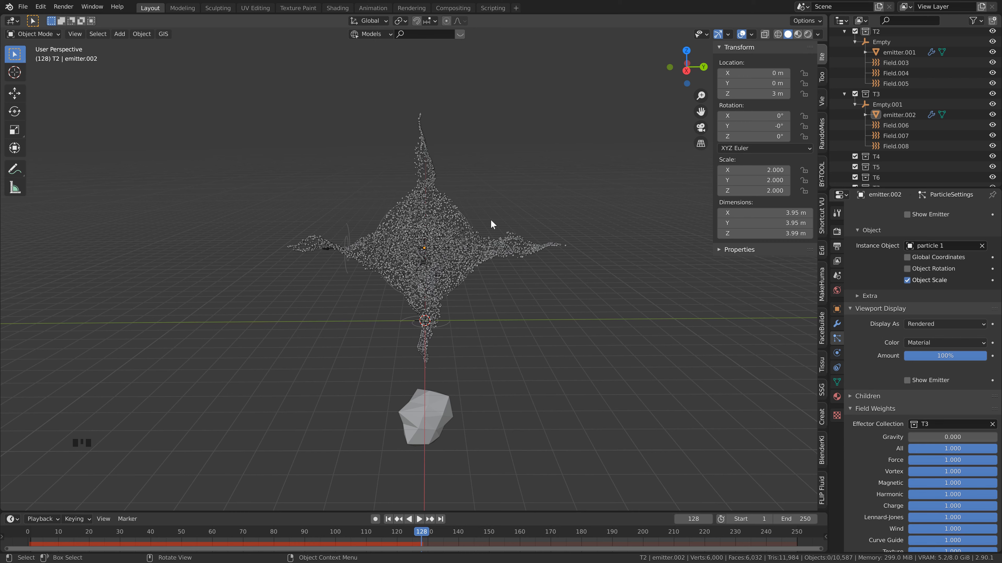
Step: Rewind to the first frame and duplicate Empty.001 with emitter.002 and its force fields in place
click(901, 101)
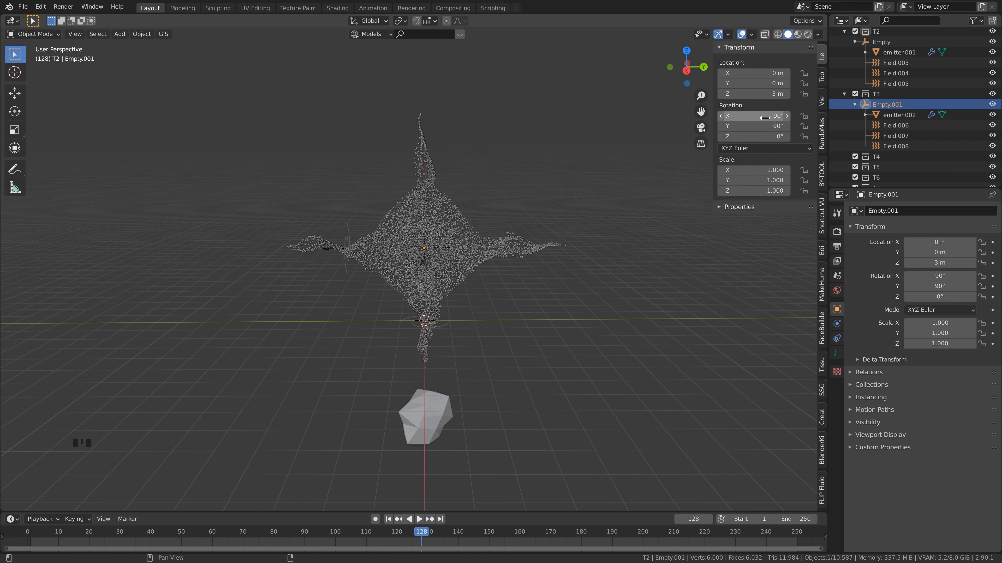
key(shift+Left)
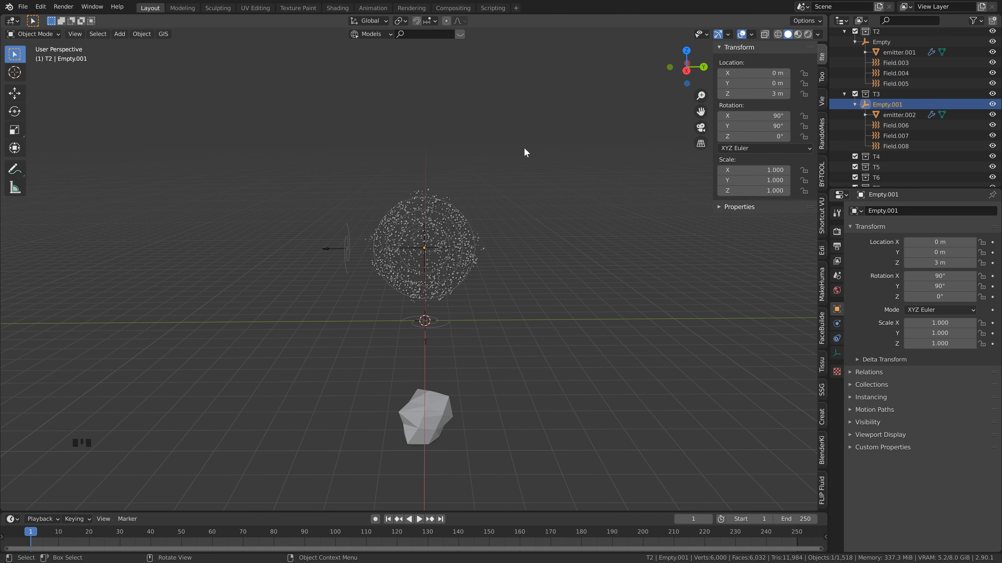
click(883, 104)
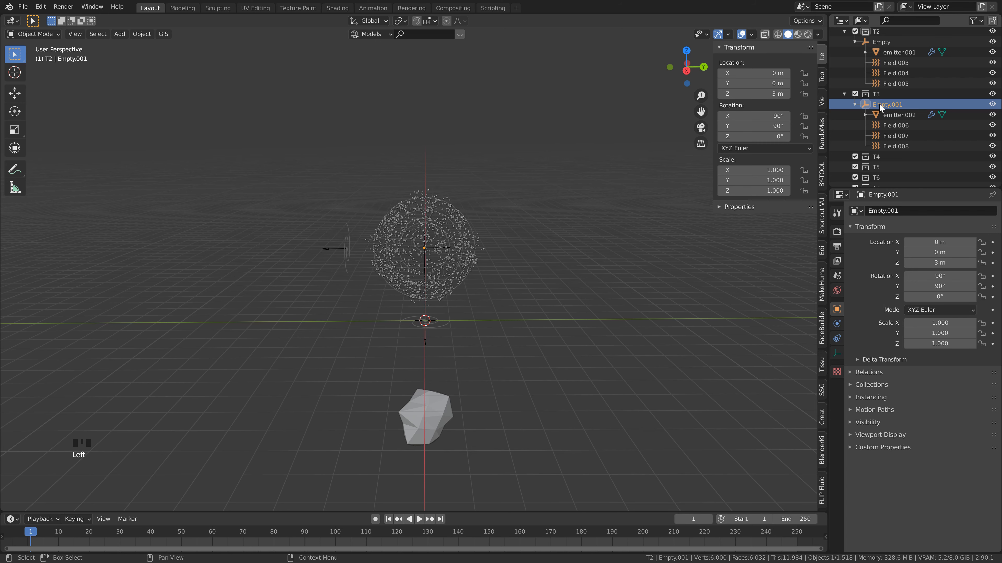
shift+click(895, 146)
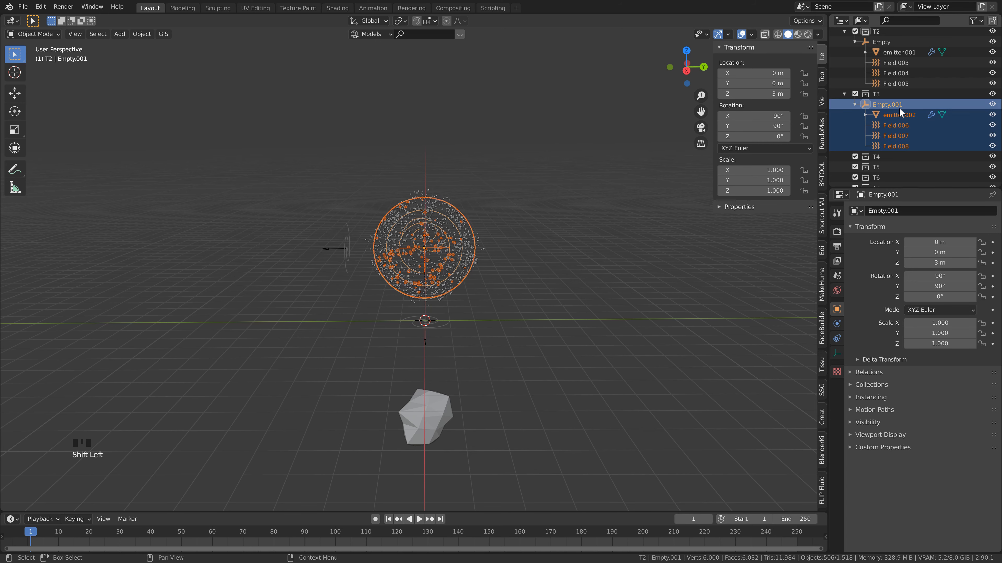
key(shift+d)
click(519, 211)
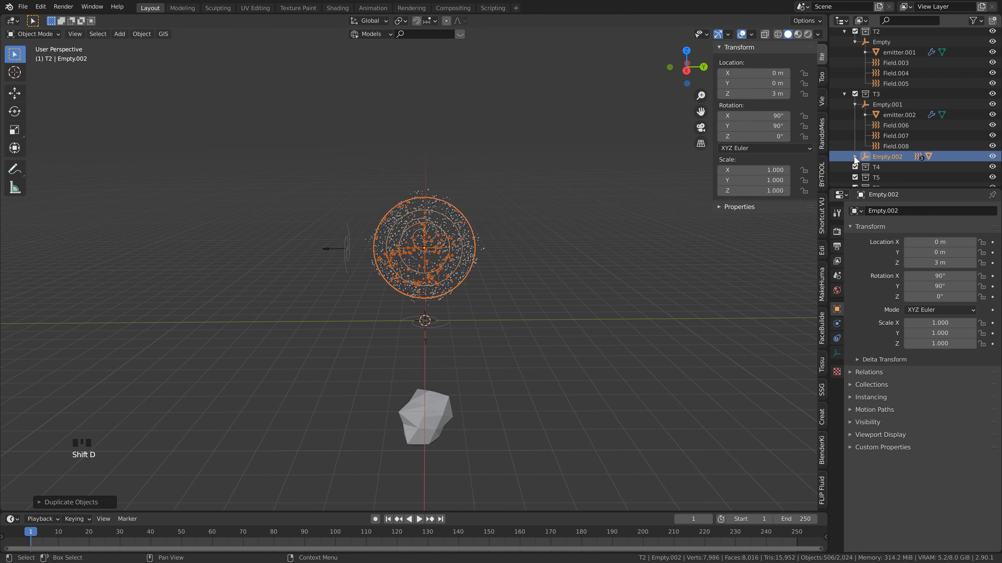
Step: Move Empty.002 with its child emitter and force fields from collection T3 into collection T4
scroll(892, 117, down, 6)
click(891, 95)
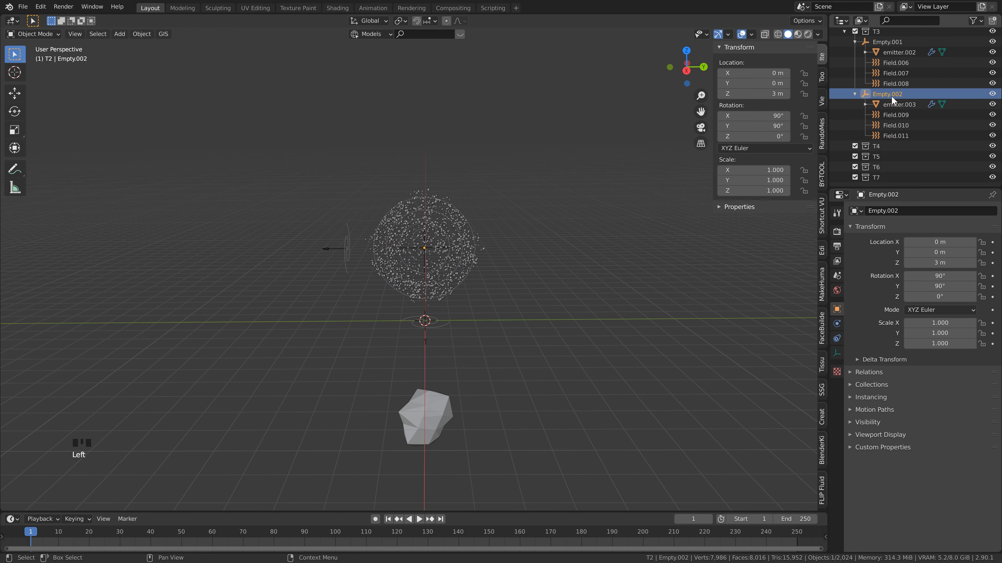
shift+click(899, 132)
drag(870, 90, 895, 146)
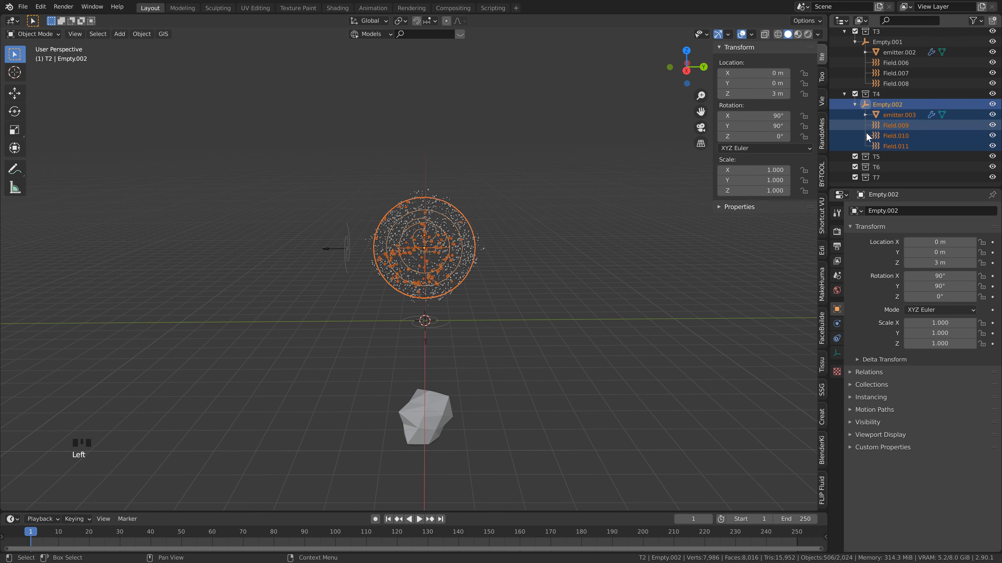
Step: Set both the X and Y rotation of Empty.002 to 45°
click(884, 103)
click(771, 116)
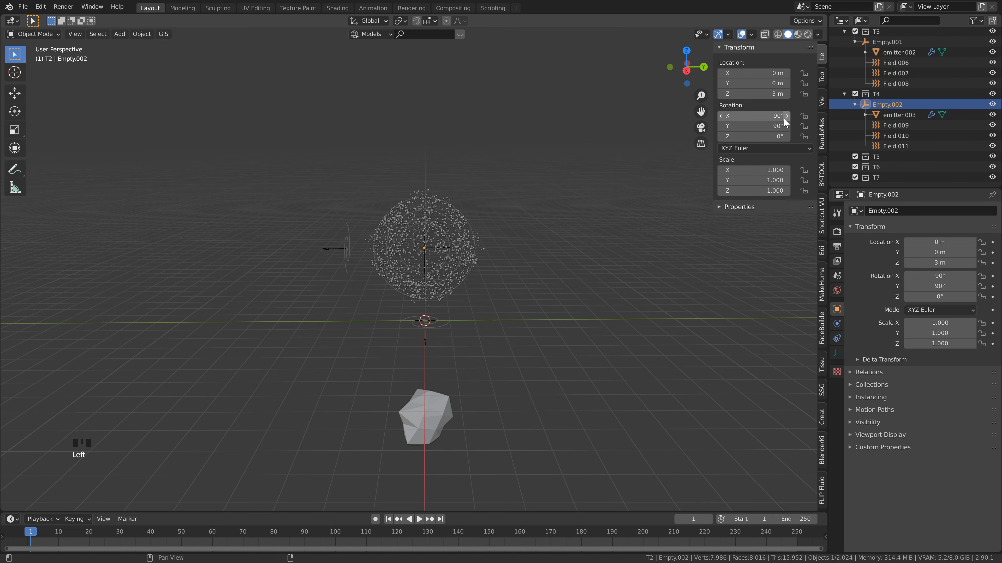
click(770, 116)
text(45)
key(Return)
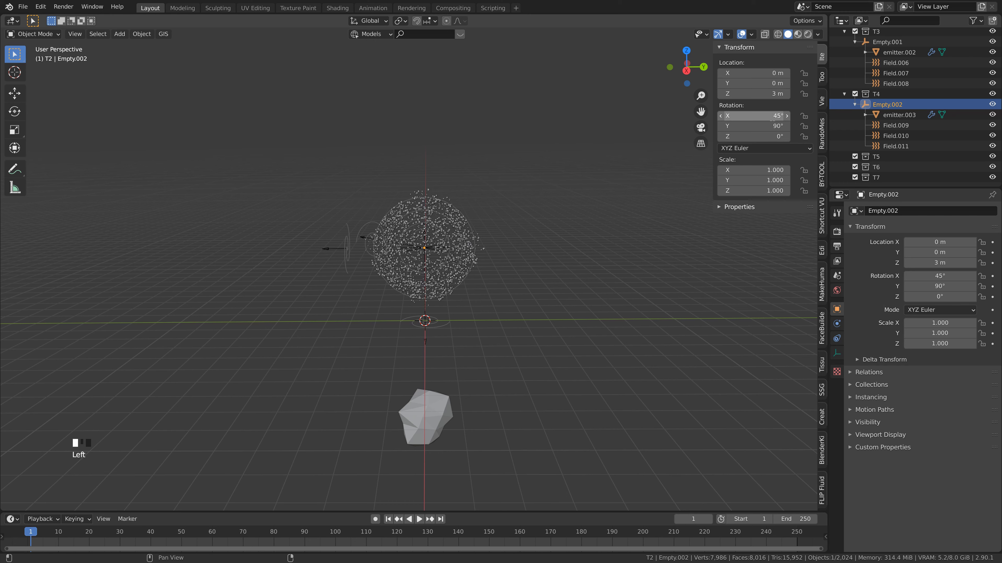
click(771, 126)
click(771, 127)
text(45)
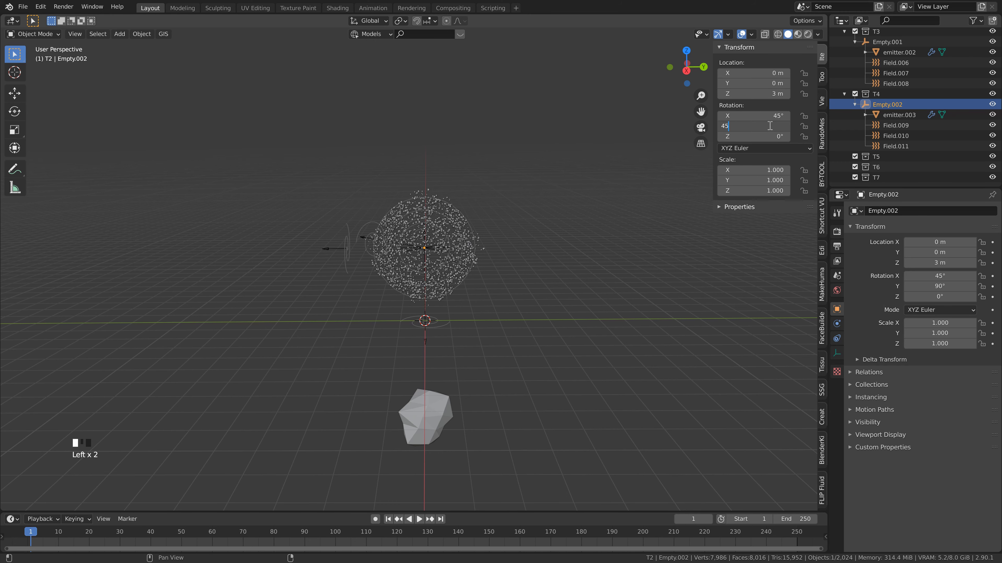
key(Return)
Step: Make the particle settings of emitter.003 an independent copy and set their Effector Collection to T4
click(899, 114)
scroll(919, 293, up, 16)
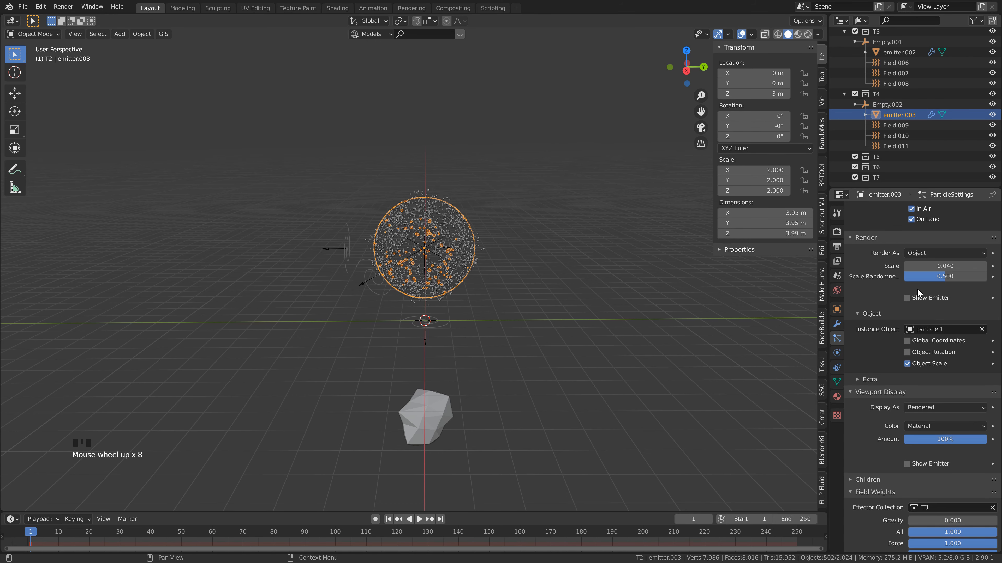
scroll(917, 290, up, 20)
click(982, 256)
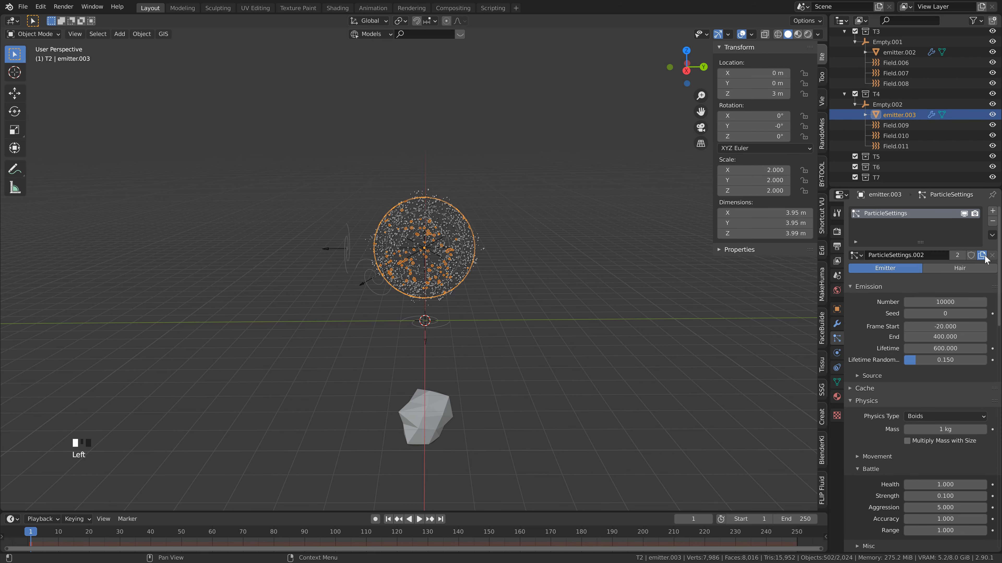
scroll(904, 425, down, 20)
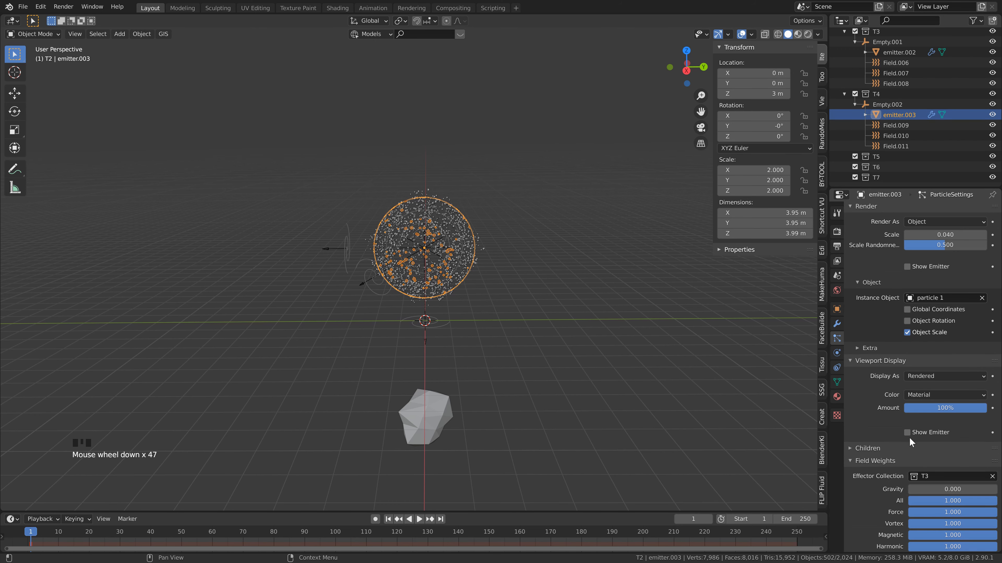
click(941, 473)
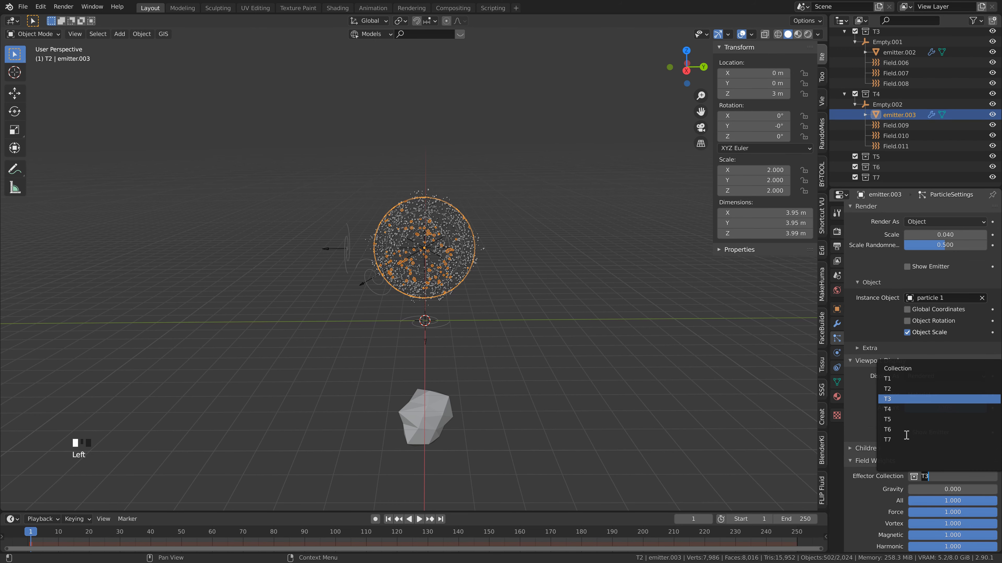
click(891, 410)
Step: Duplicate Empty.002 together with emitter.003 and its three force fields in place
click(887, 105)
shift+click(896, 146)
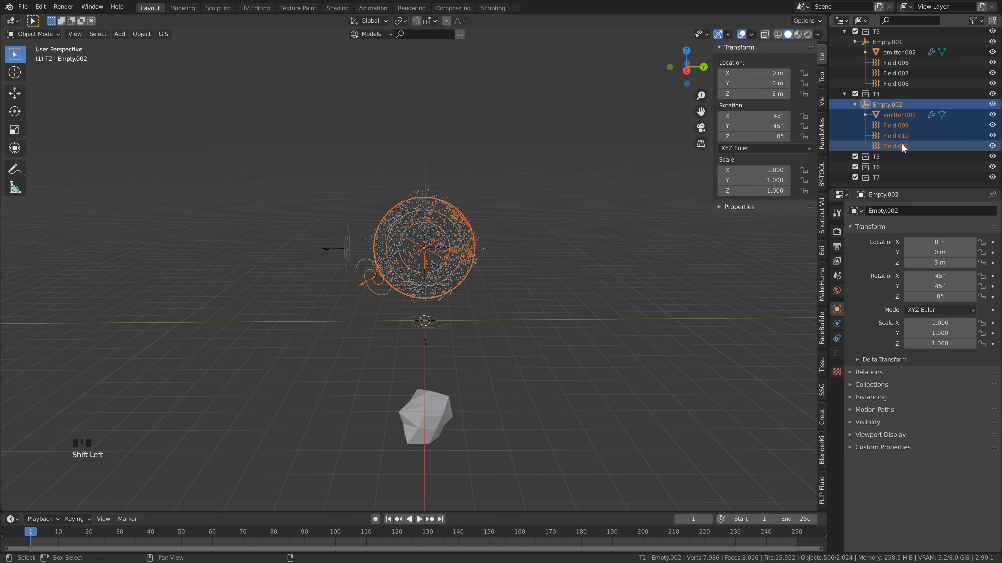
key(shift+d)
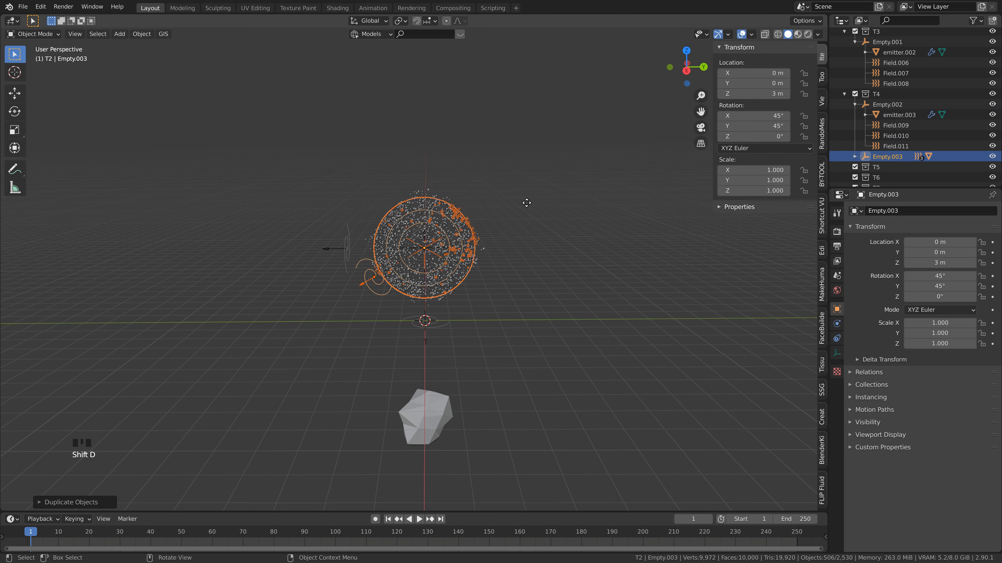
Step: Move Empty.003 with its child emitter and force fields from collection T4 into collection T5
right_click(528, 203)
click(855, 156)
scroll(900, 157, down, 5)
shift+click(901, 147)
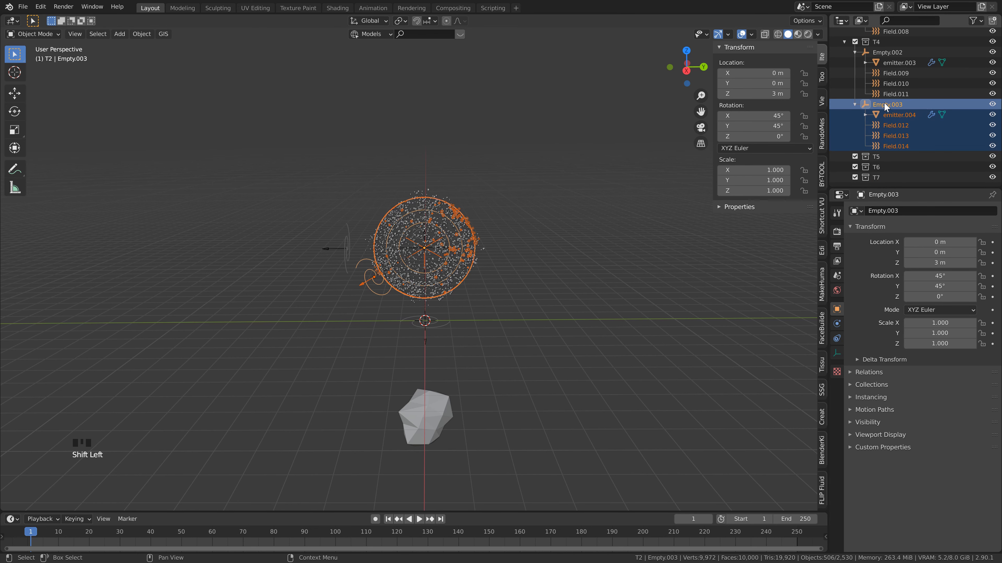
drag(887, 104, 896, 157)
Step: Set both the X and Y rotation of Empty.003 to -45°
click(887, 115)
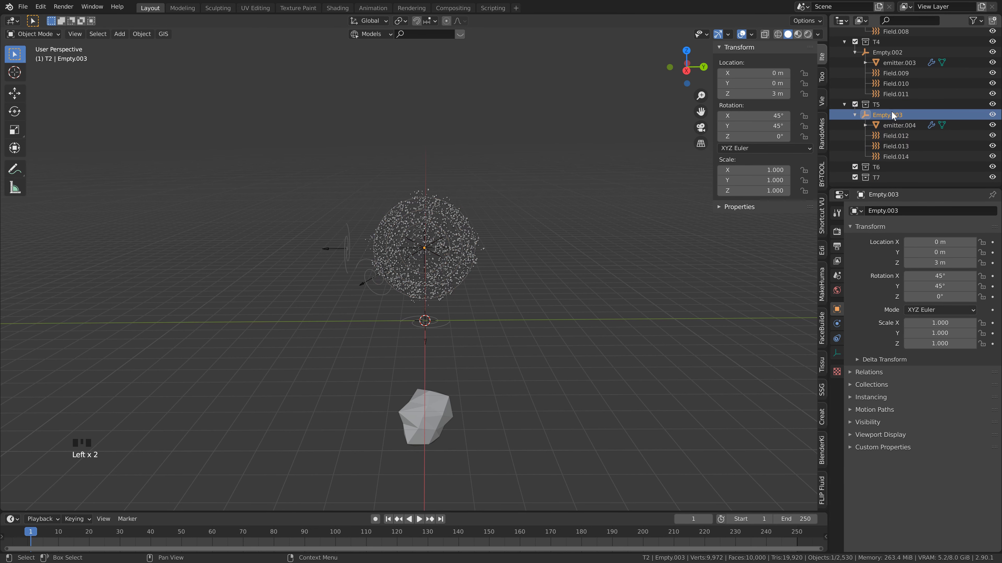
mouse_move(760, 115)
mouse_down()
mouse_move(762, 125)
mouse_move(767, 115)
mouse_up()
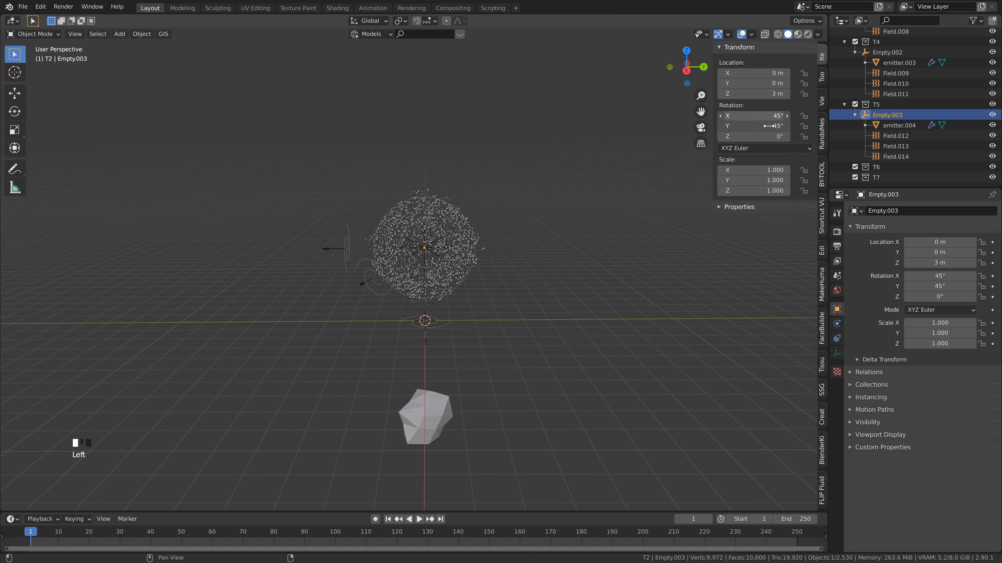
text(-45)
key(Return)
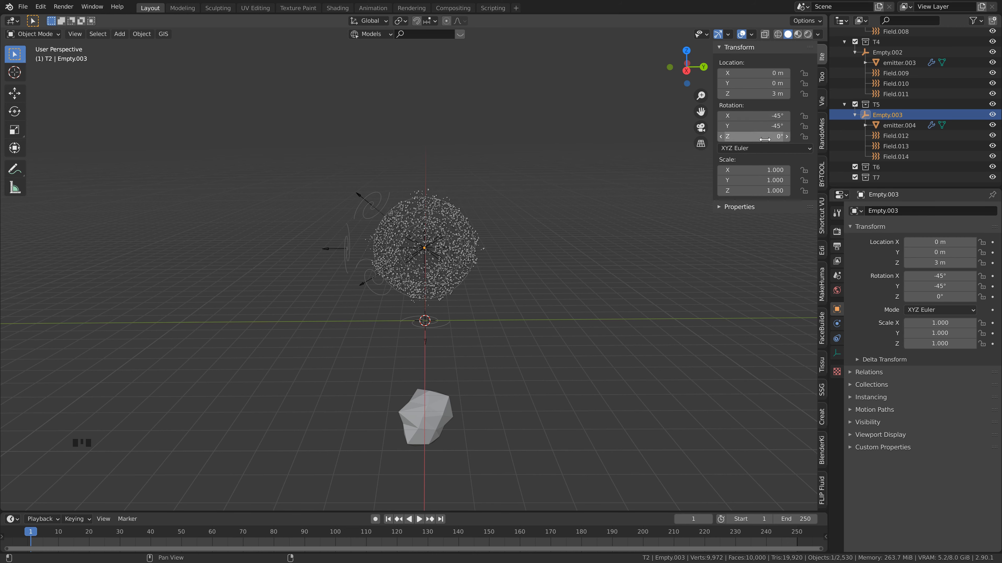
Step: Make the particle settings of emitter.004 an independent copy and set their Effector Collection to T5
click(898, 125)
scroll(957, 292, up, 6)
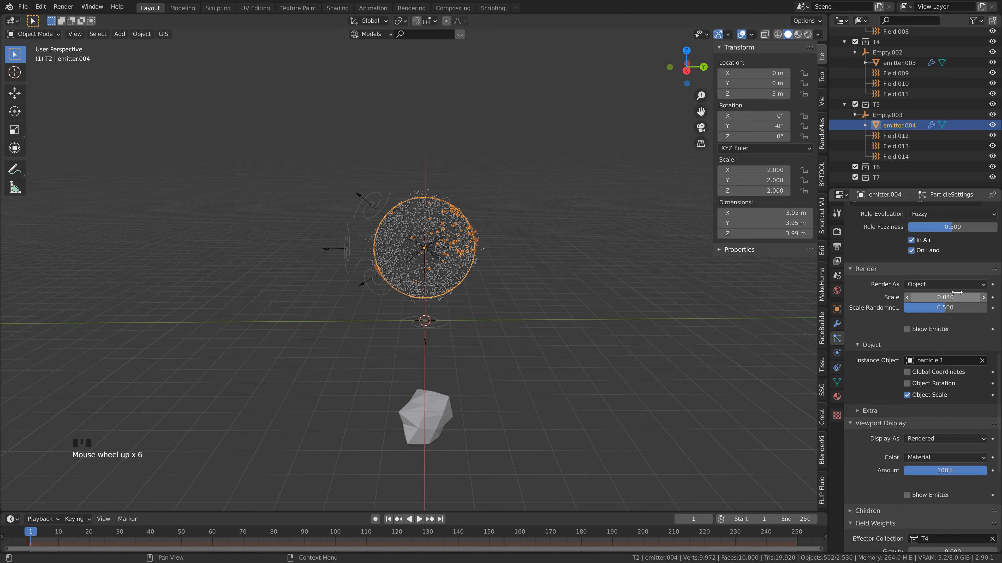
scroll(957, 292, up, 10)
scroll(943, 304, down, 13)
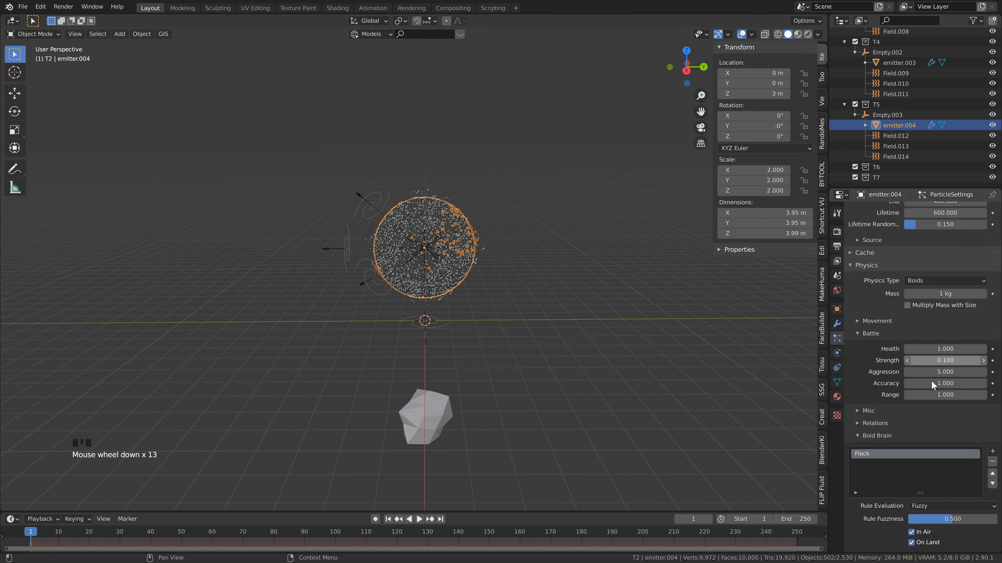
scroll(933, 384, down, 10)
click(938, 392)
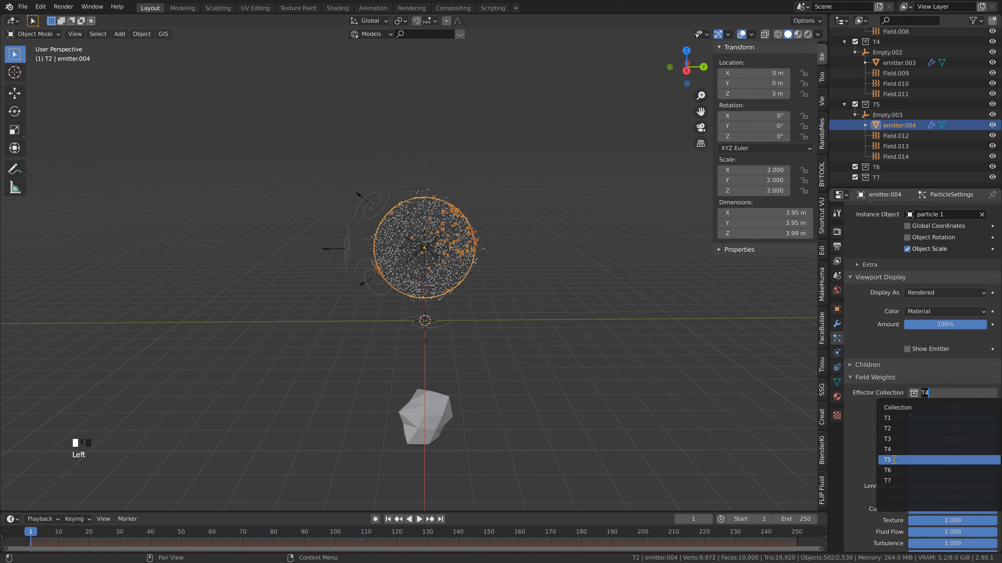
click(894, 460)
Step: Duplicate Empty.003 with its emitter and three force fields in place, and move the copy into collection T6
shift+click(887, 115)
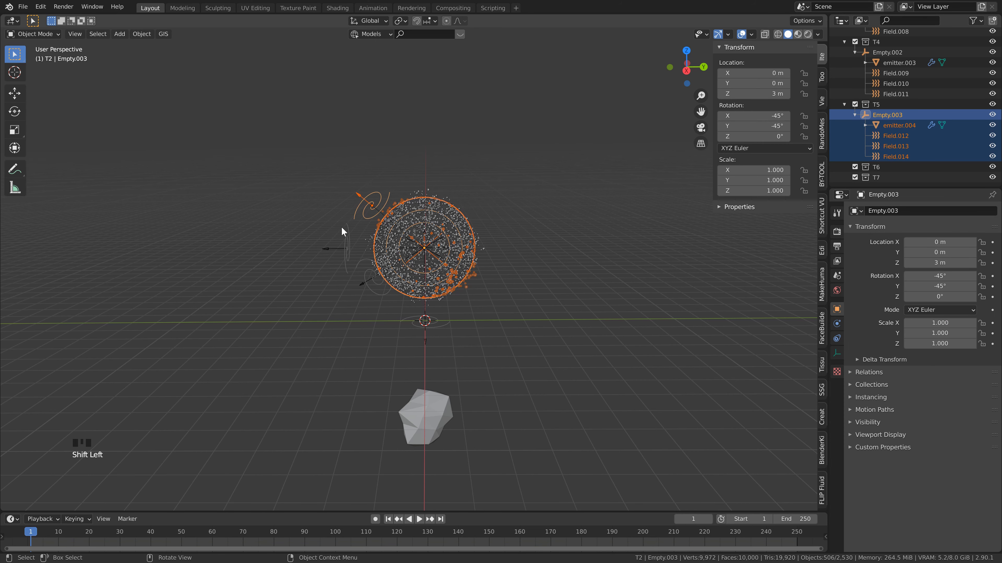
key(shift+d)
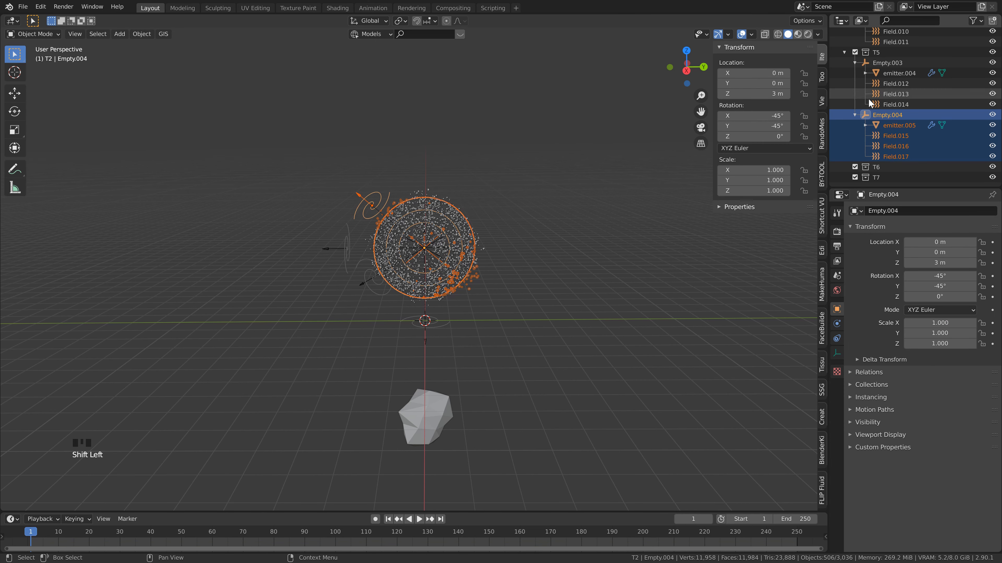
drag(882, 115, 876, 167)
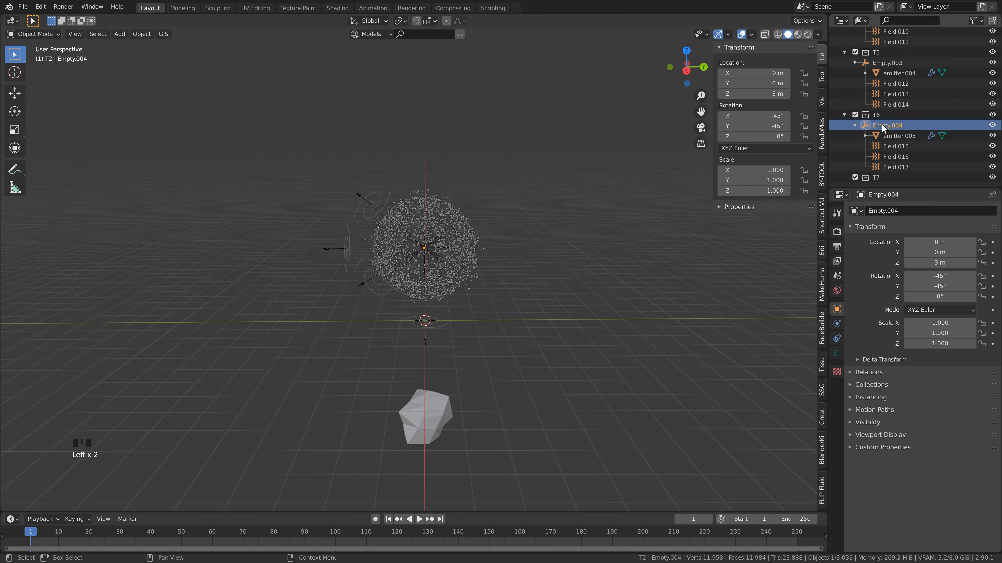
Step: Set the rotation of Empty.004 to 45° on X, 45° on Y and 90° on Z
drag(770, 115, 772, 123)
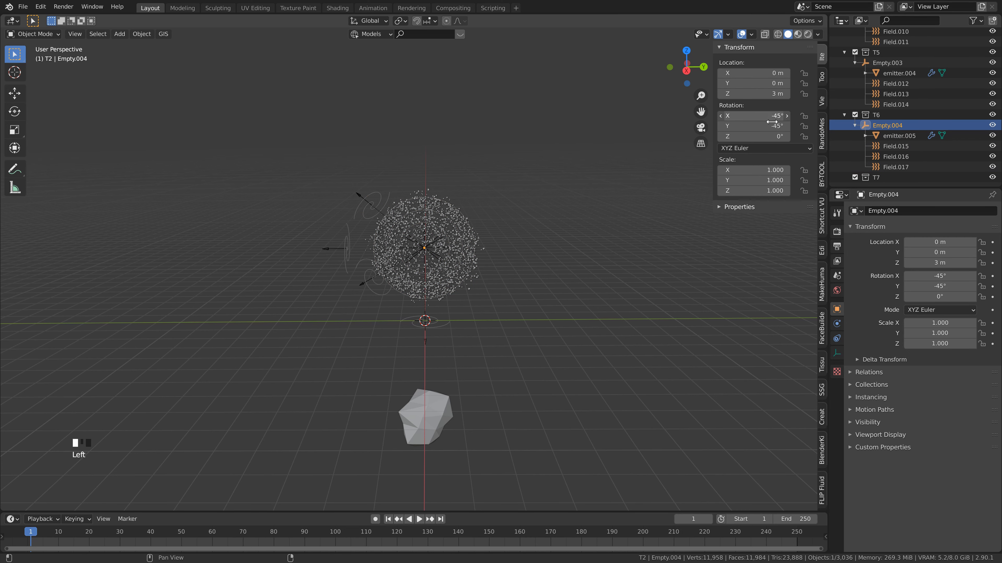
click(772, 136)
key(Return)
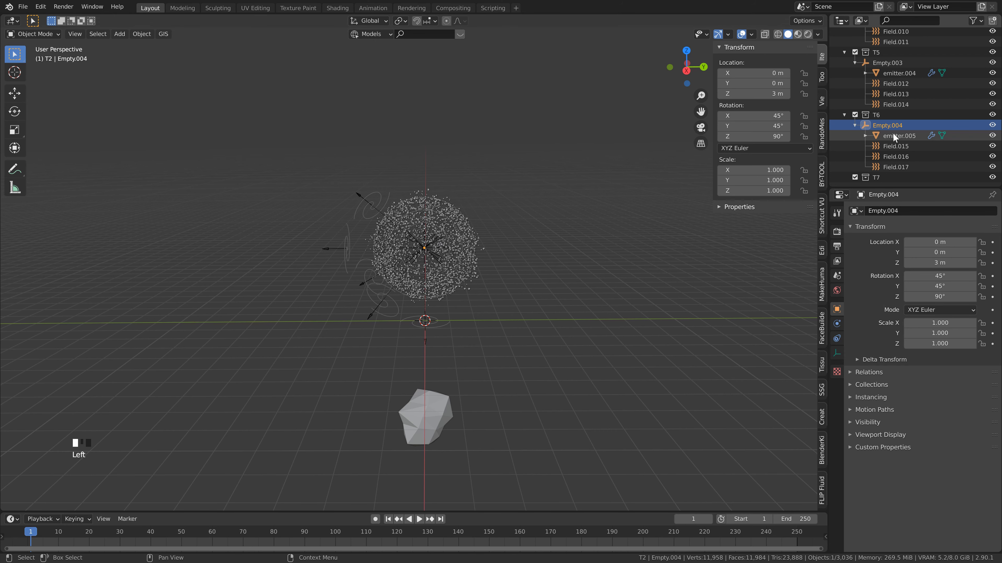
Step: Make the particle settings of emitter.005 an independent copy and set their Effector Collection to T6
click(942, 135)
scroll(953, 306, up, 20)
scroll(953, 306, down, 15)
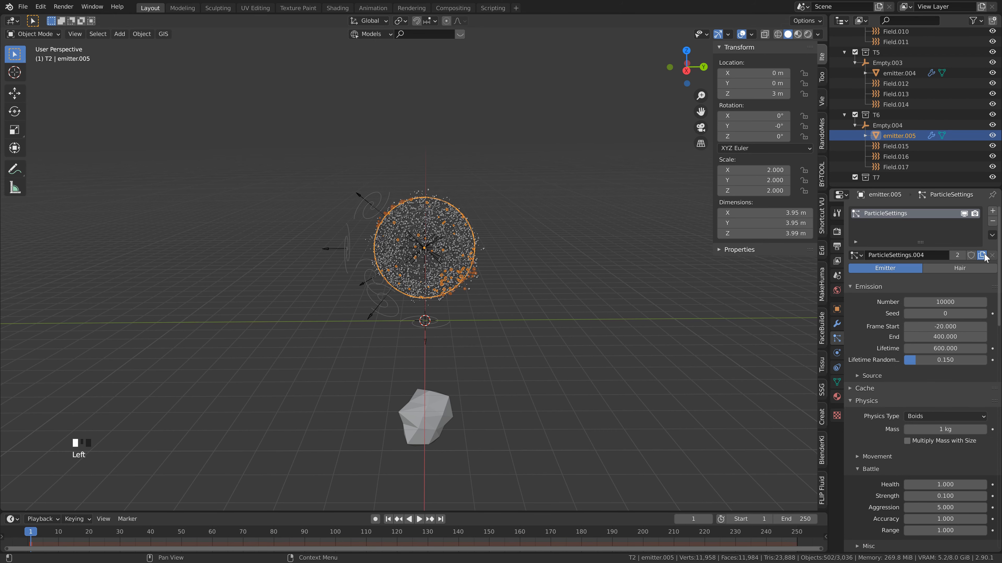
click(937, 425)
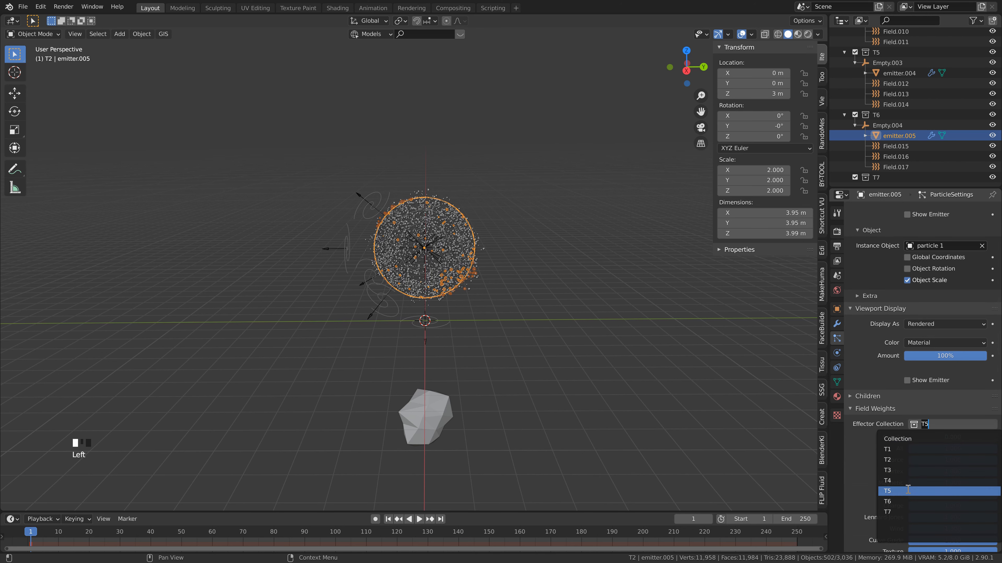
click(906, 500)
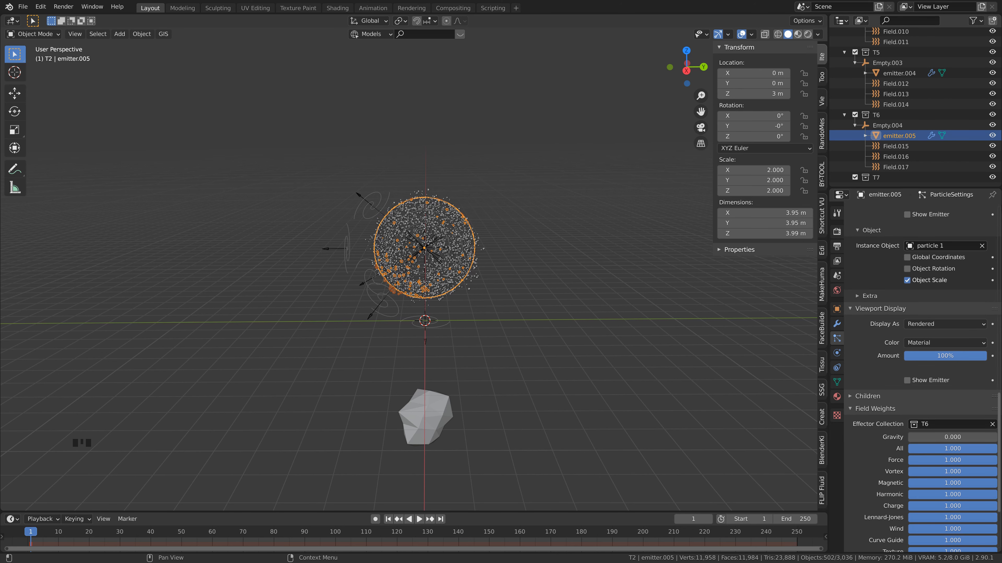
Step: Duplicate Empty.004 with its emitter and three force fields in place, and move the copy into collection T7
click(898, 127)
shift+click(895, 167)
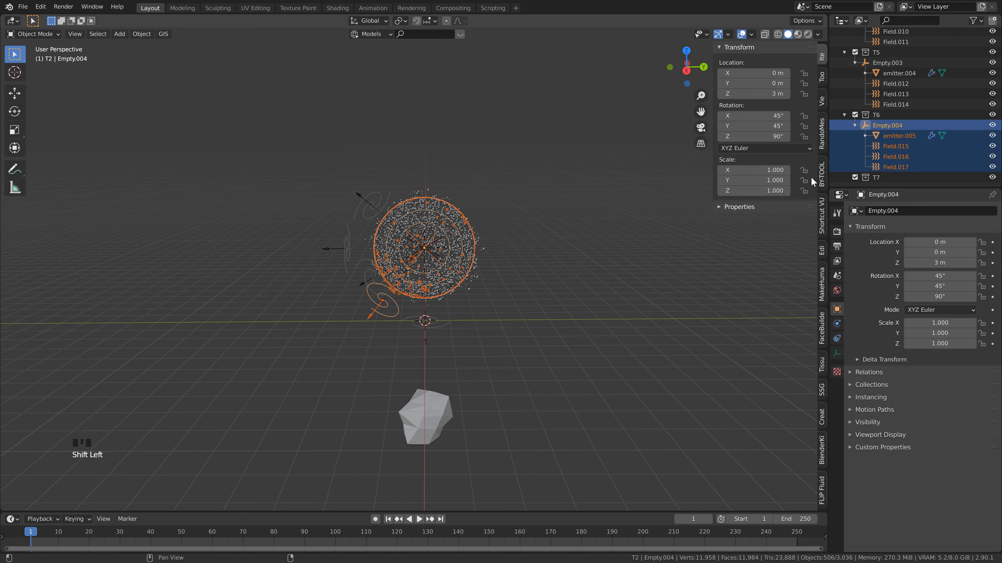
key(shift+d)
scroll(868, 162, down, 6)
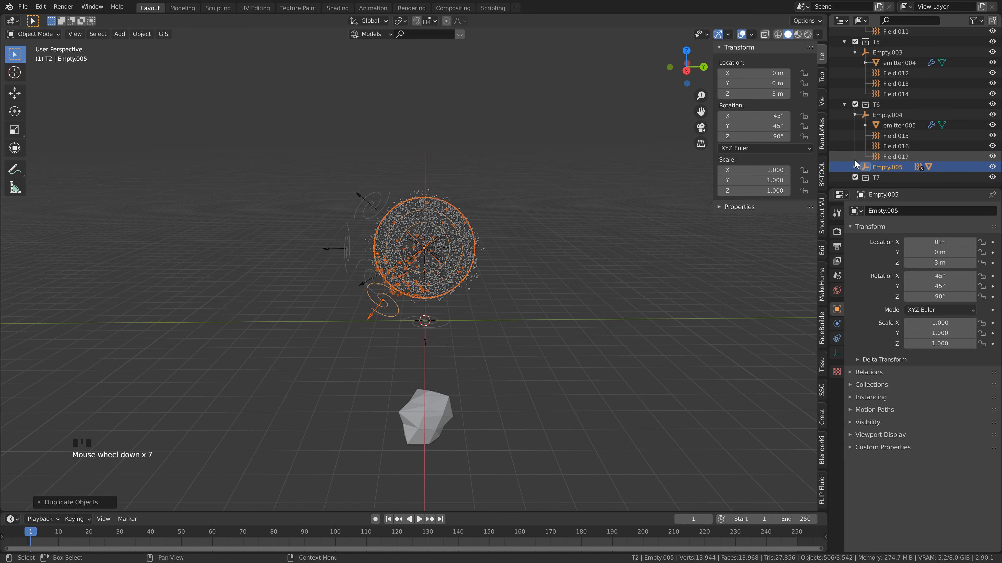
shift+click(898, 167)
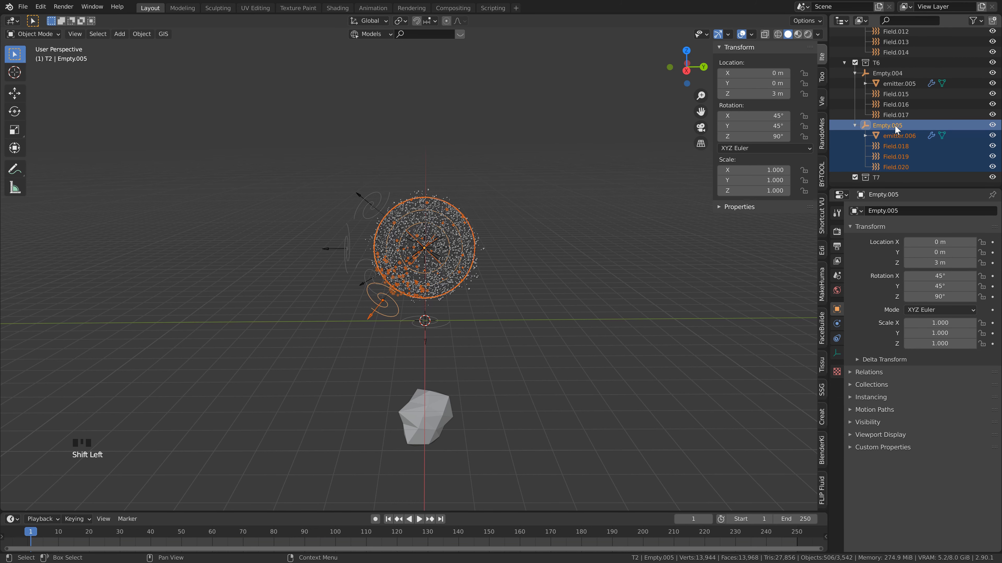
drag(897, 168, 893, 178)
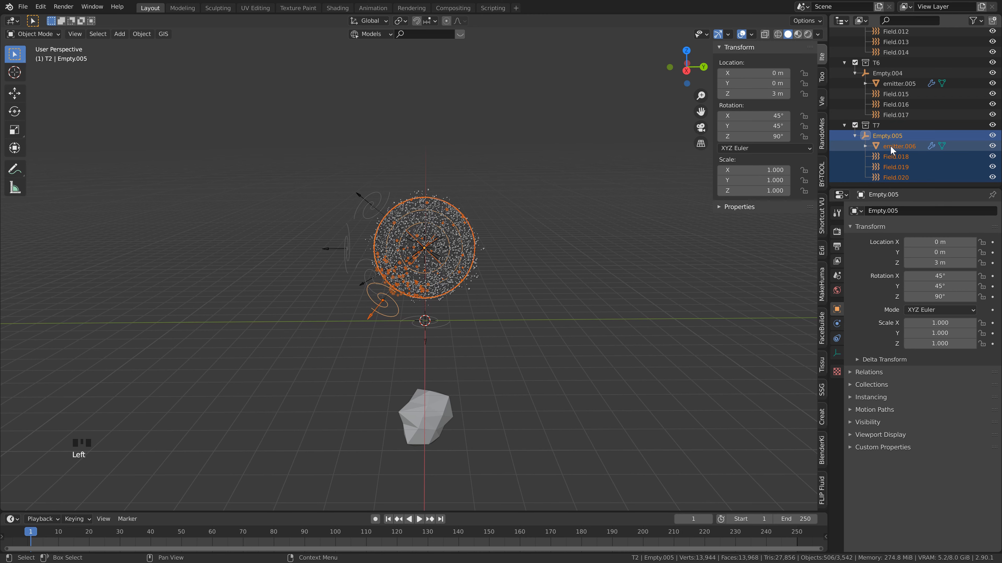
Step: Open the X rotation of Empty.005 for editing
click(889, 136)
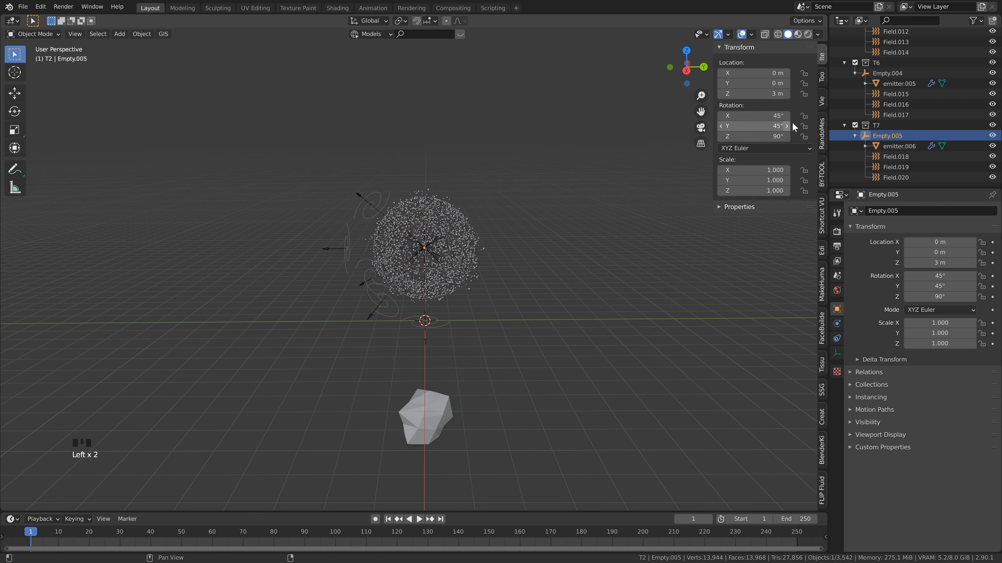
click(770, 118)
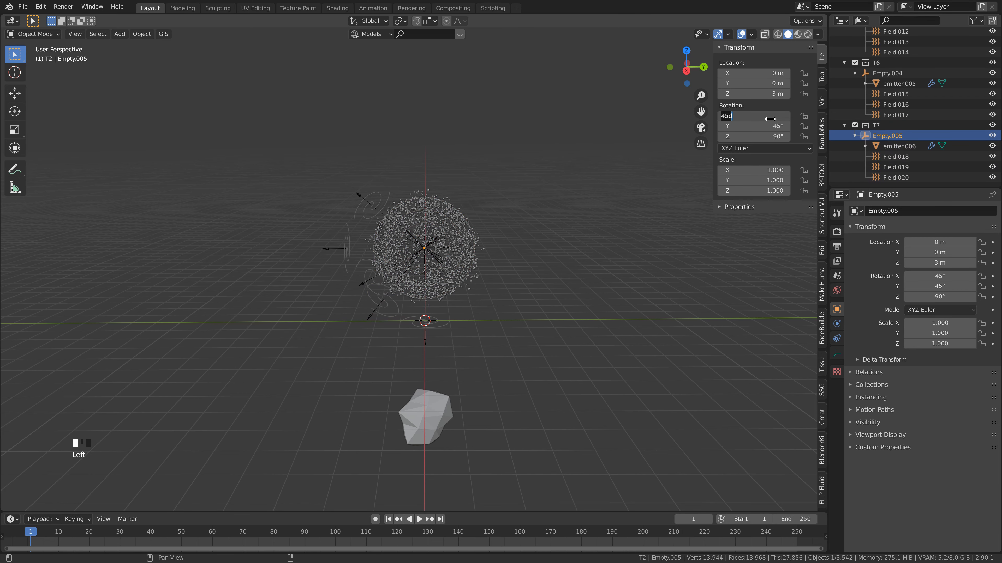
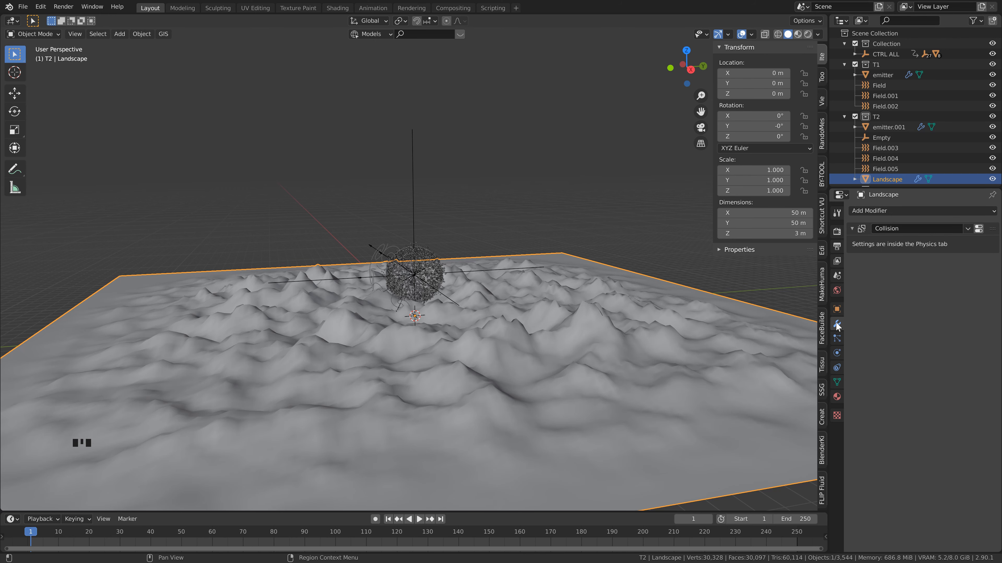
Step: Add a Subdivision Surface modifier to the Landscape and set its viewport level to 2
click(883, 211)
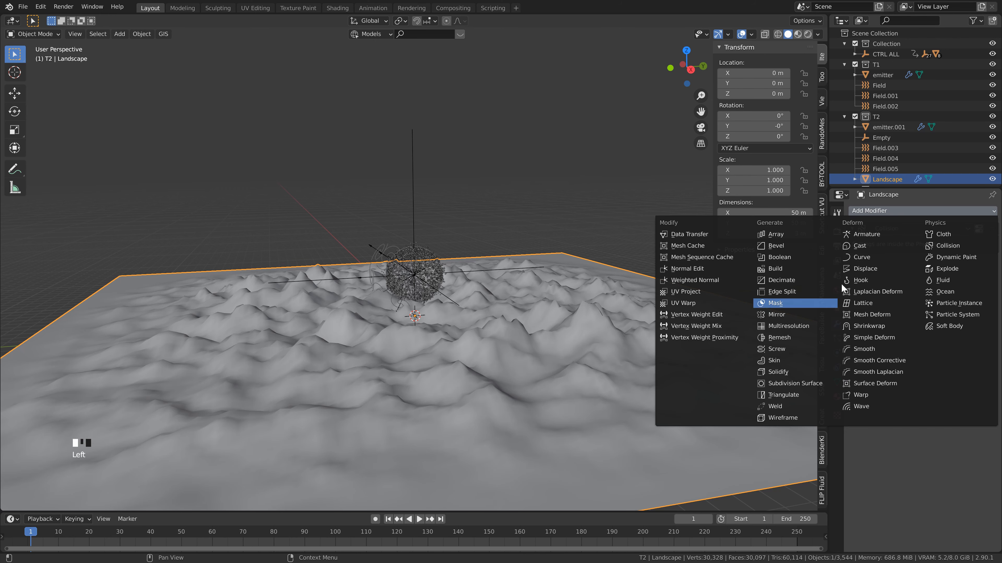
click(809, 384)
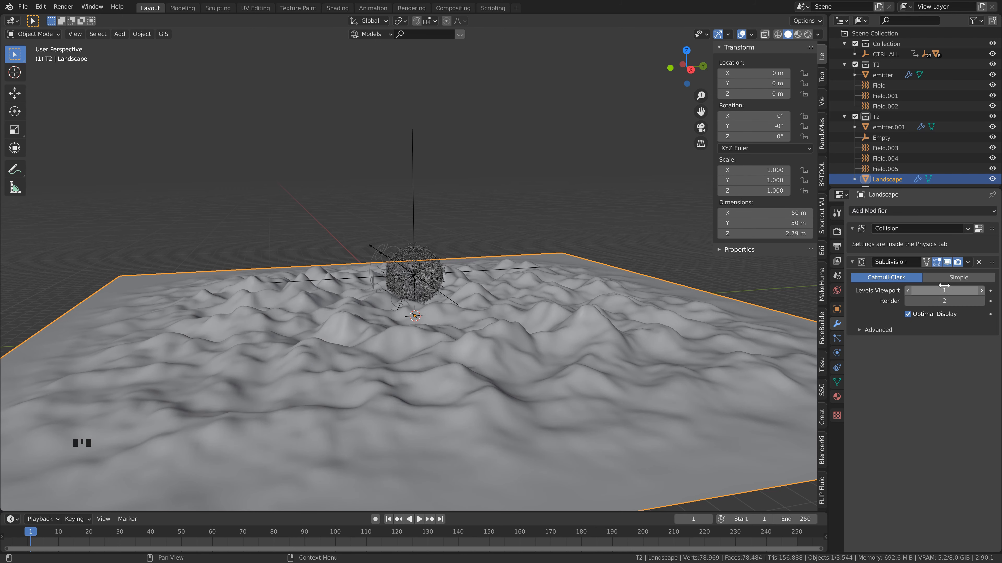
click(979, 291)
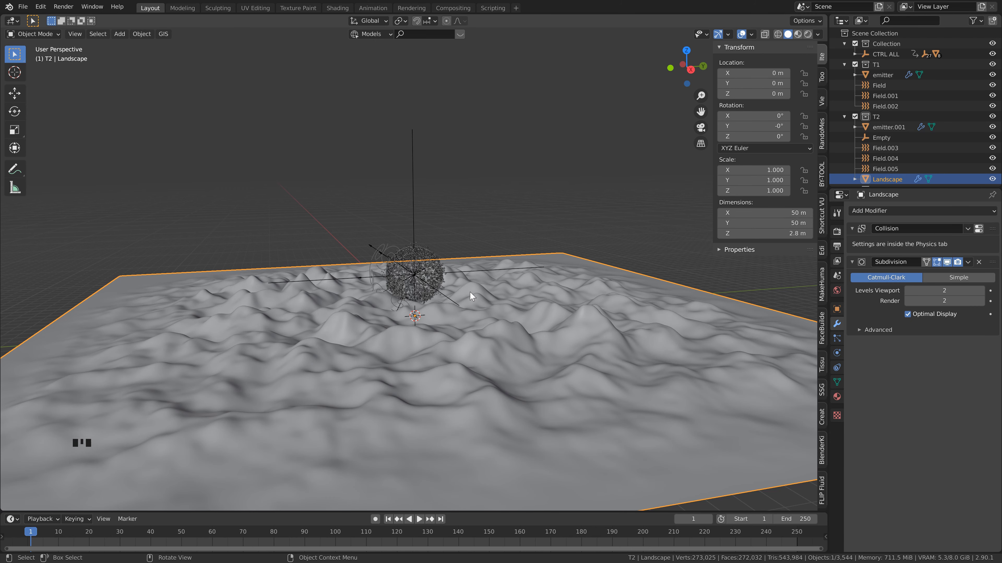
Step: Move the Landscape down along the global Z axis by about 3.19 m, below the particle emitters
key(g)
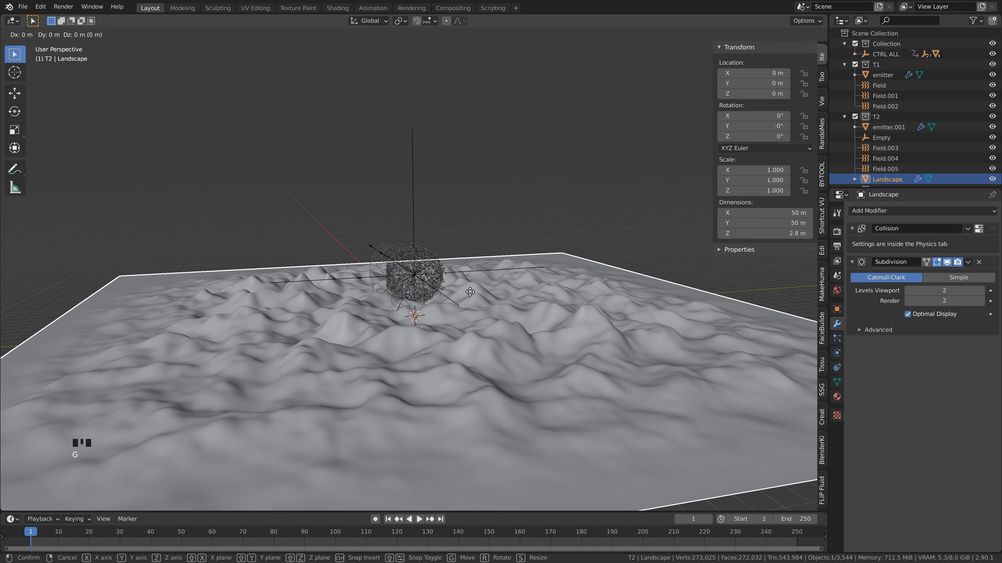
key(z)
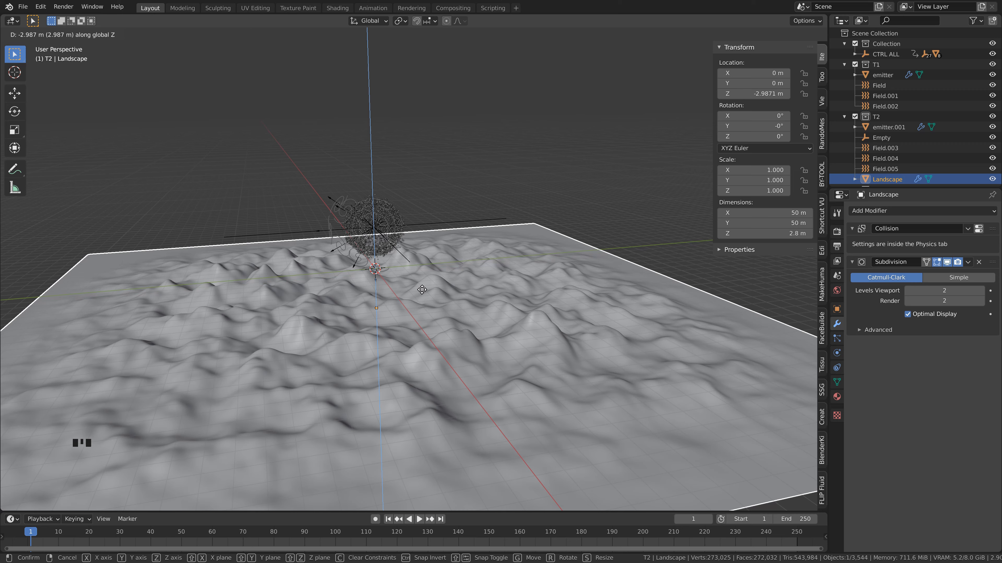
click(441, 303)
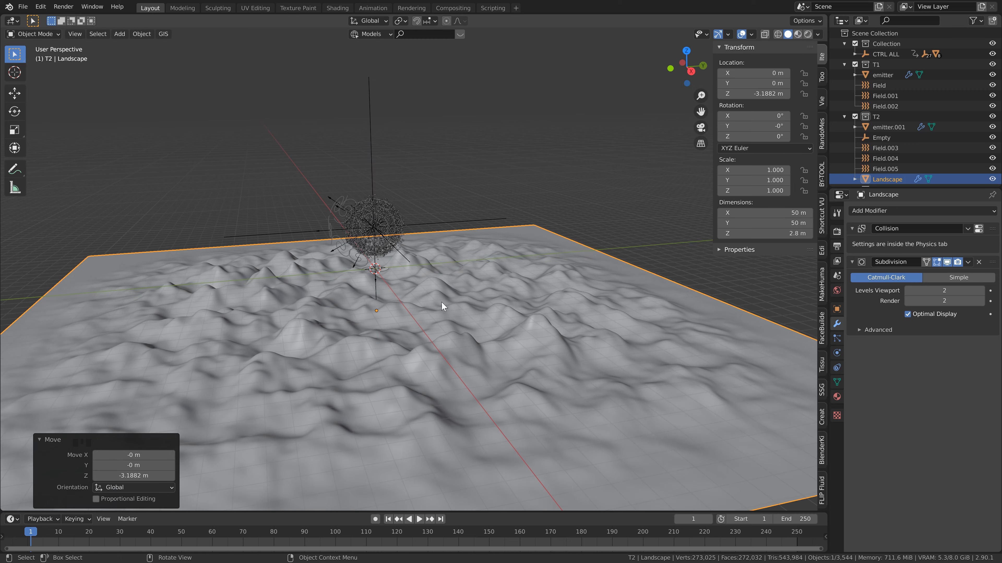
middle_drag(442, 302, 416, 209)
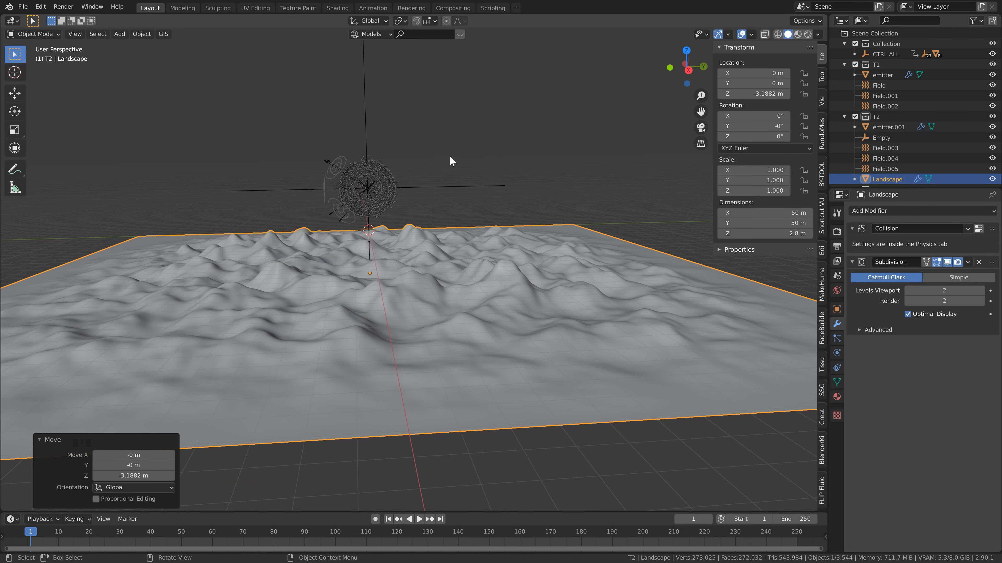
scroll(460, 160, up, 3)
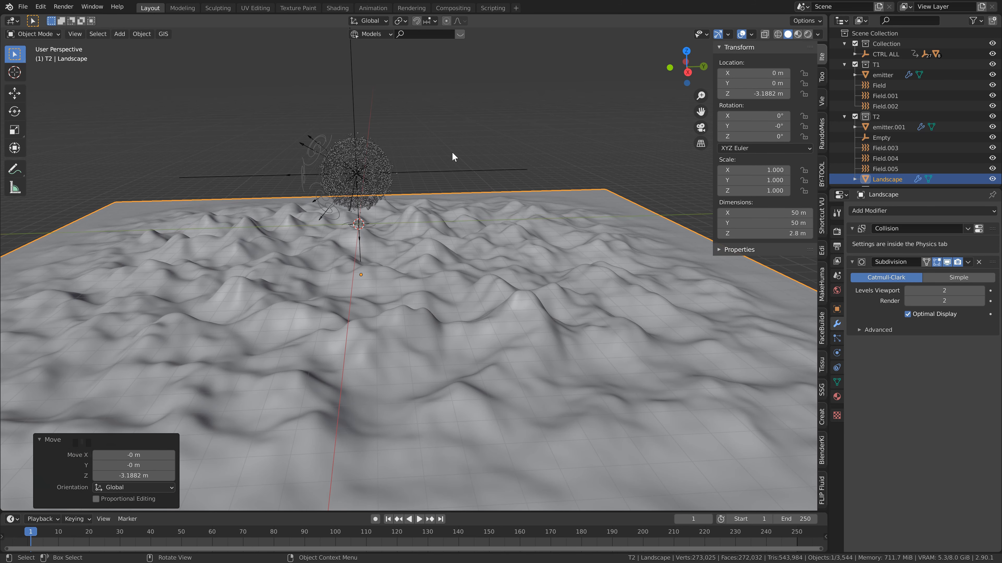
Step: Bake all dynamics from the particle cache settings of the emitter in collection T1
click(880, 77)
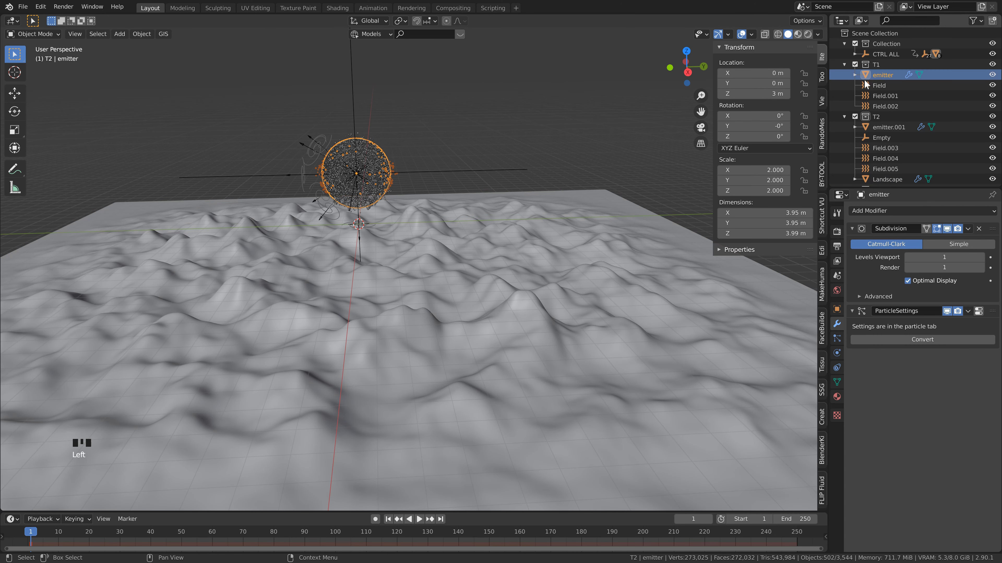
click(837, 339)
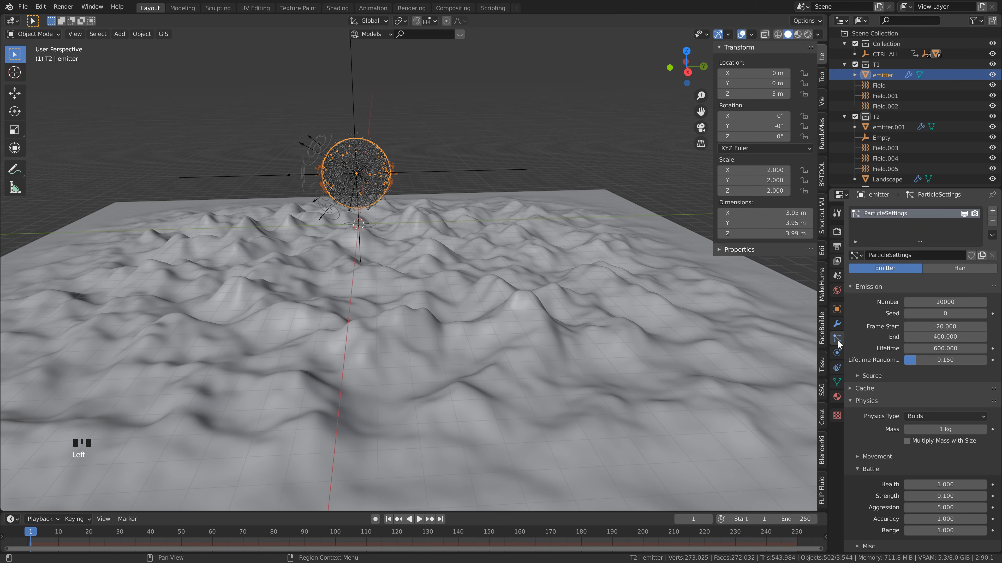
scroll(865, 373, down, 3)
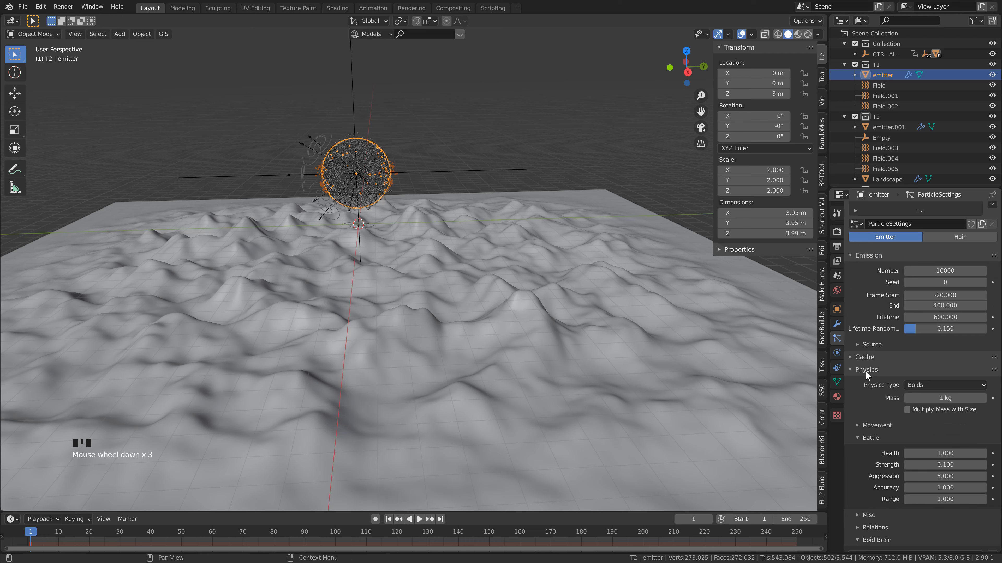
click(849, 358)
scroll(907, 468, down, 3)
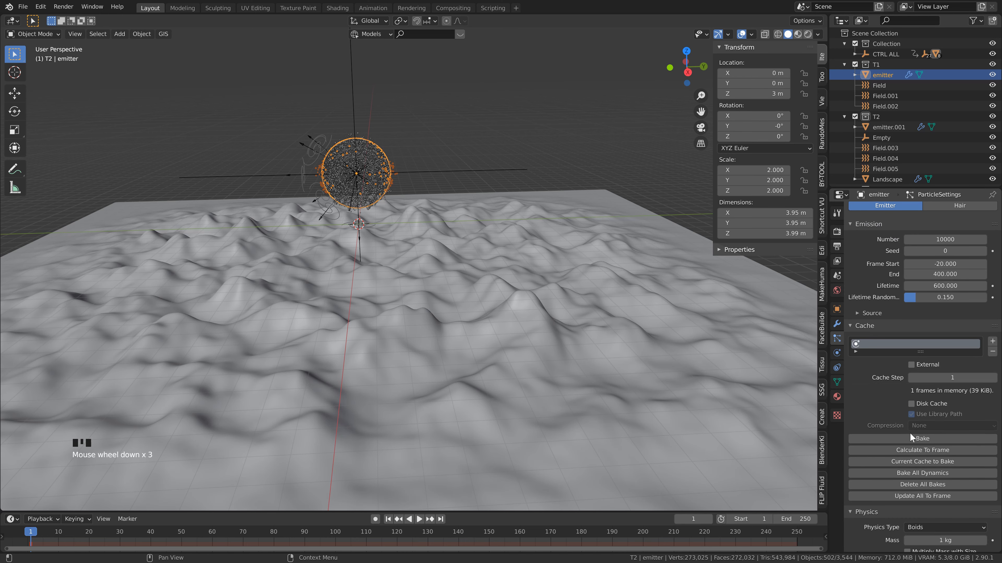
scroll(914, 440, down, 5)
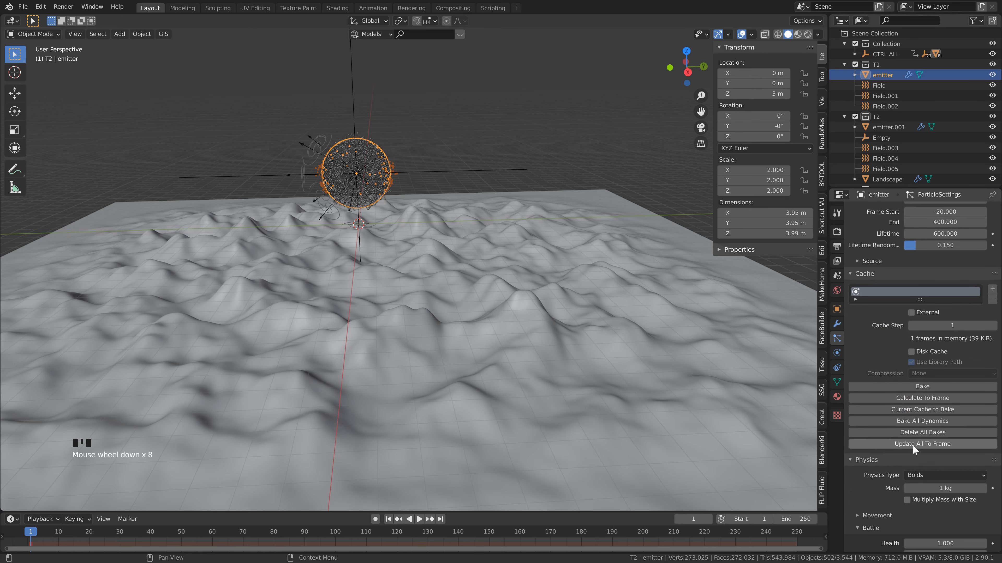
click(921, 421)
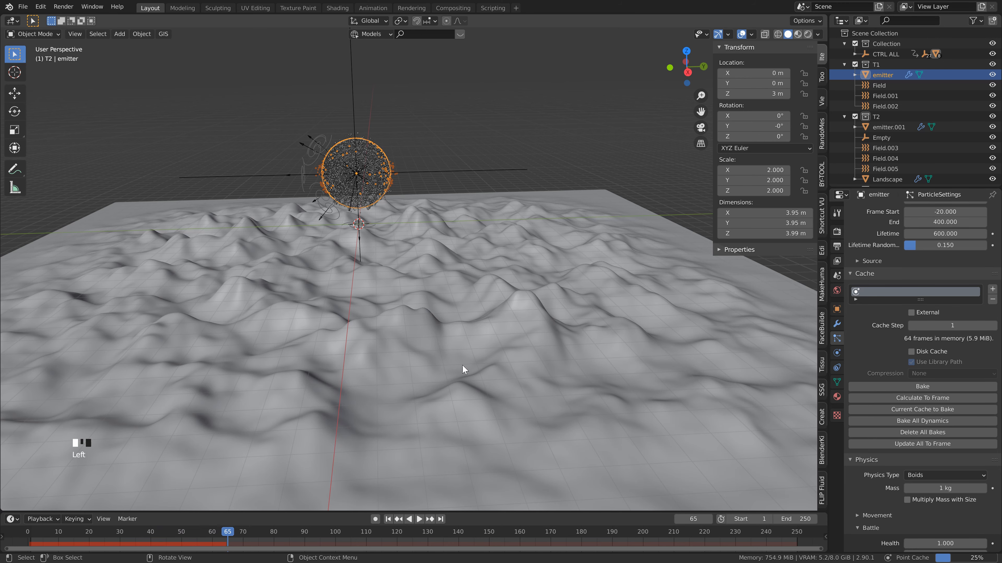
shift+middle_drag(458, 364, 461, 341)
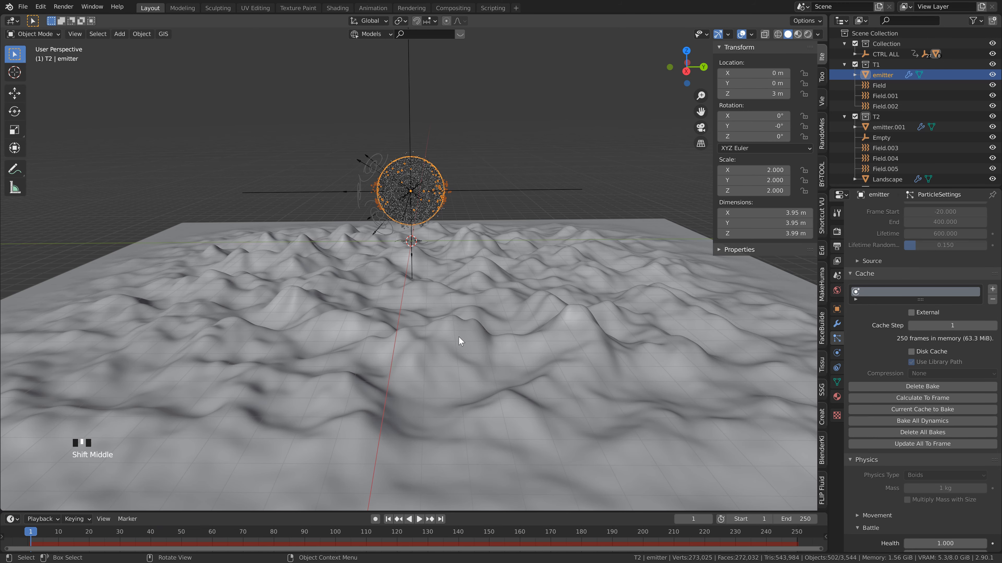
Step: Remove the Collision physics from the Landscape and play back the baked particle animation
click(475, 330)
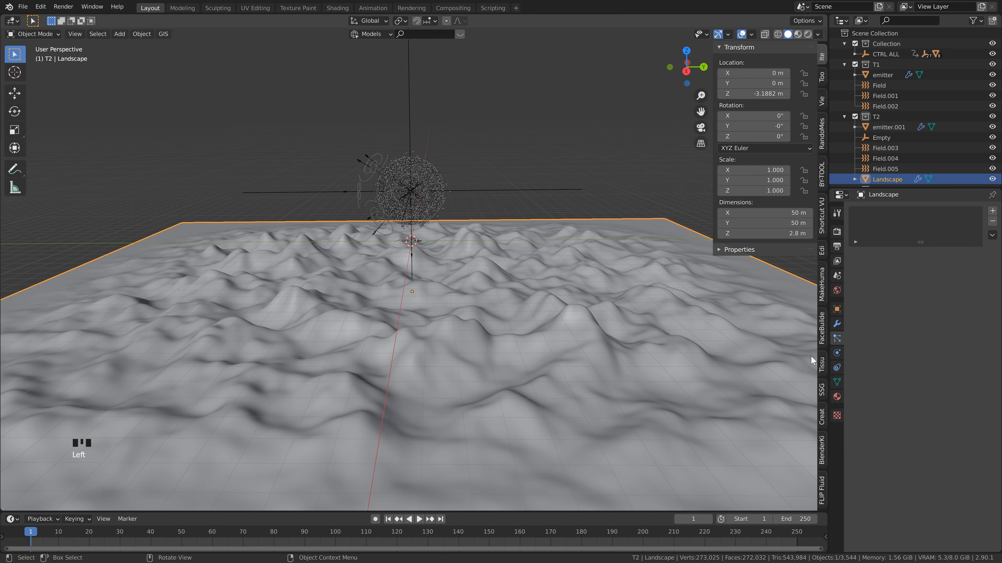
click(837, 352)
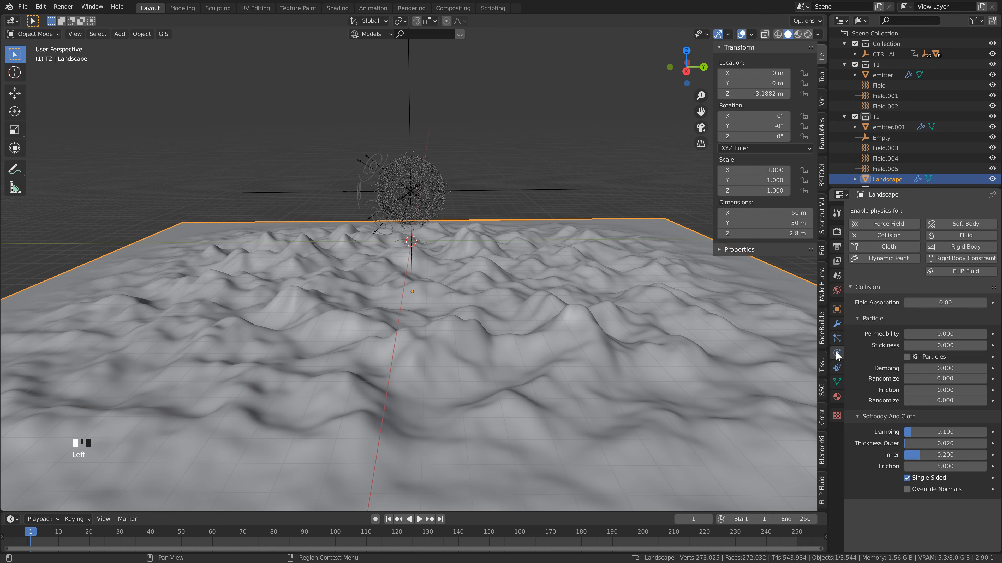
click(889, 237)
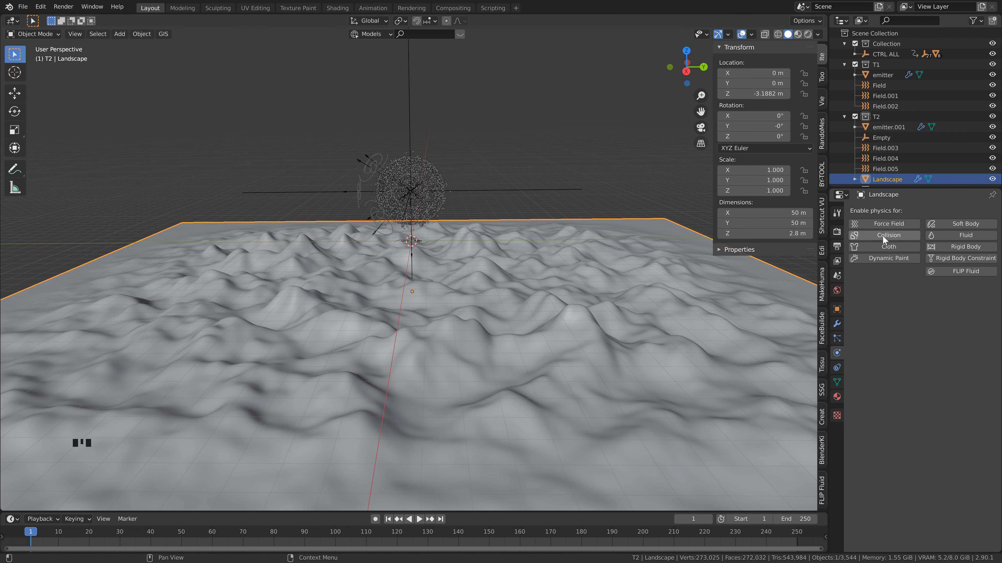
key(space)
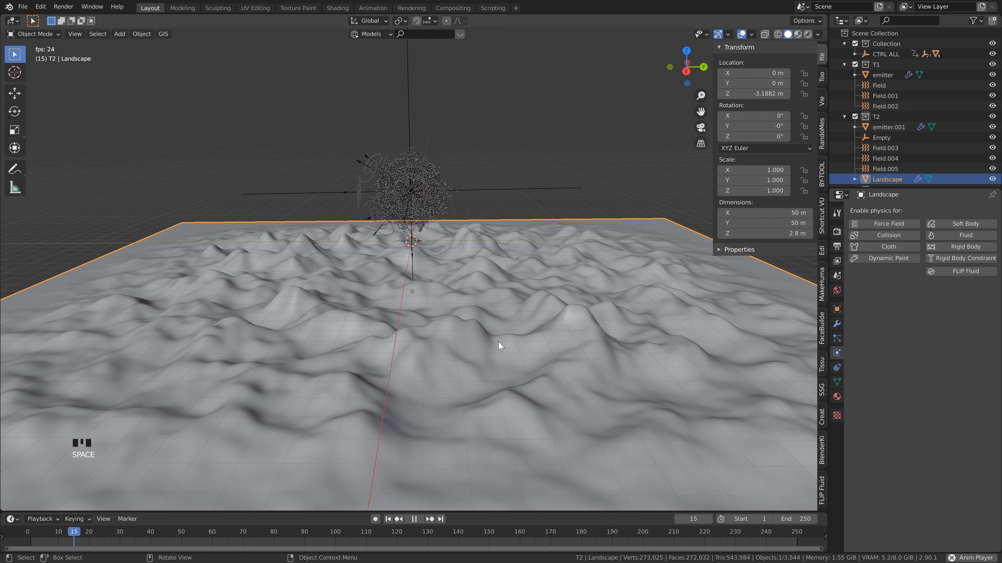
click(513, 190)
scroll(509, 195, up, 2)
Step: Show the viewport and render restriction toggles in the outliner
click(974, 21)
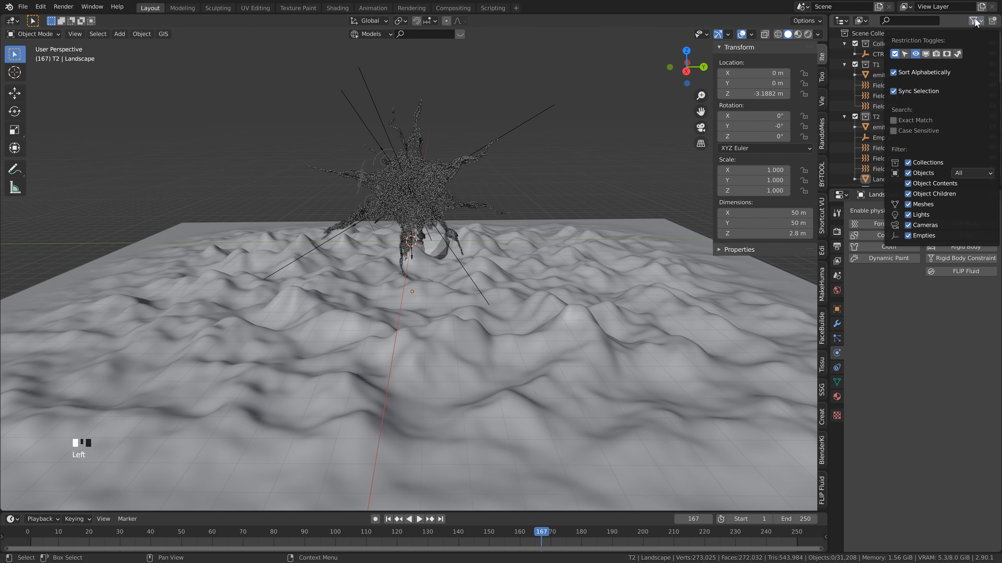
click(926, 53)
Step: Hide particle 1 under CTRL ALL in both the viewport and renders
click(854, 54)
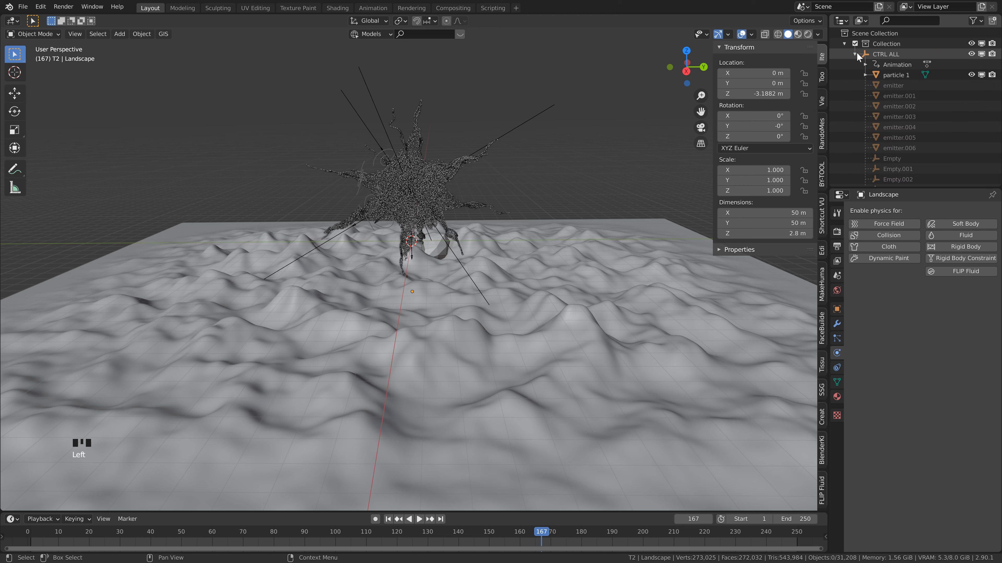
click(901, 73)
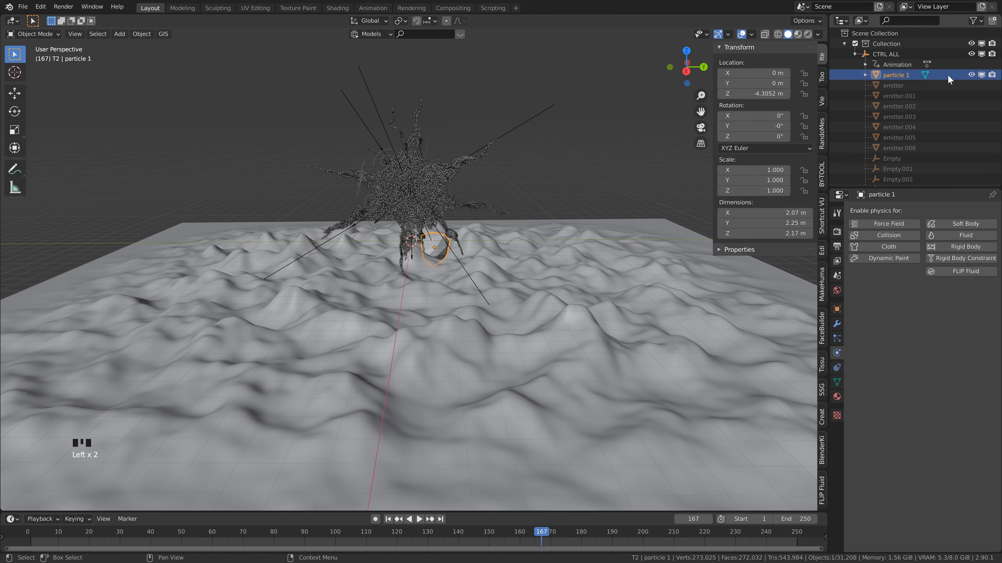
click(970, 75)
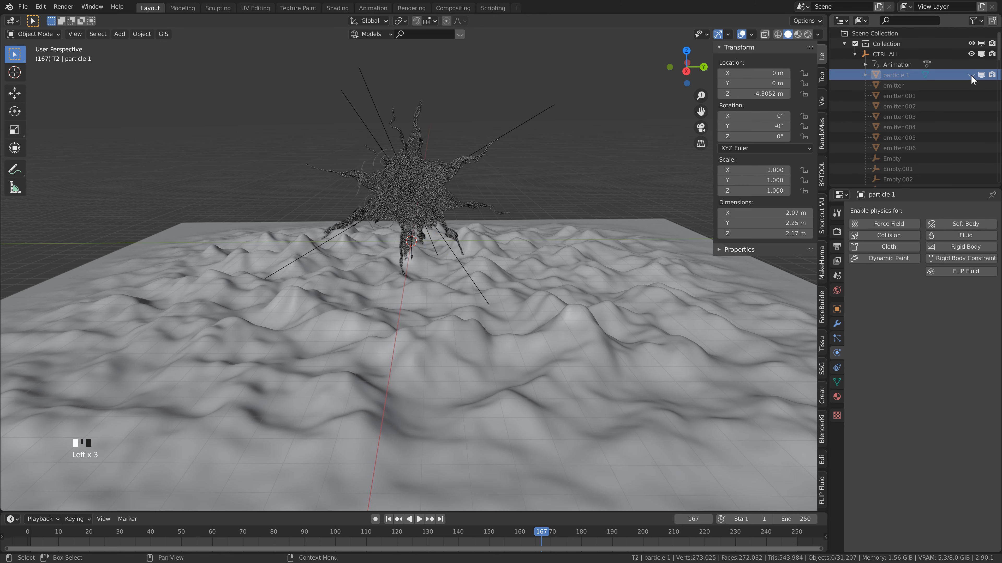
click(992, 75)
click(855, 54)
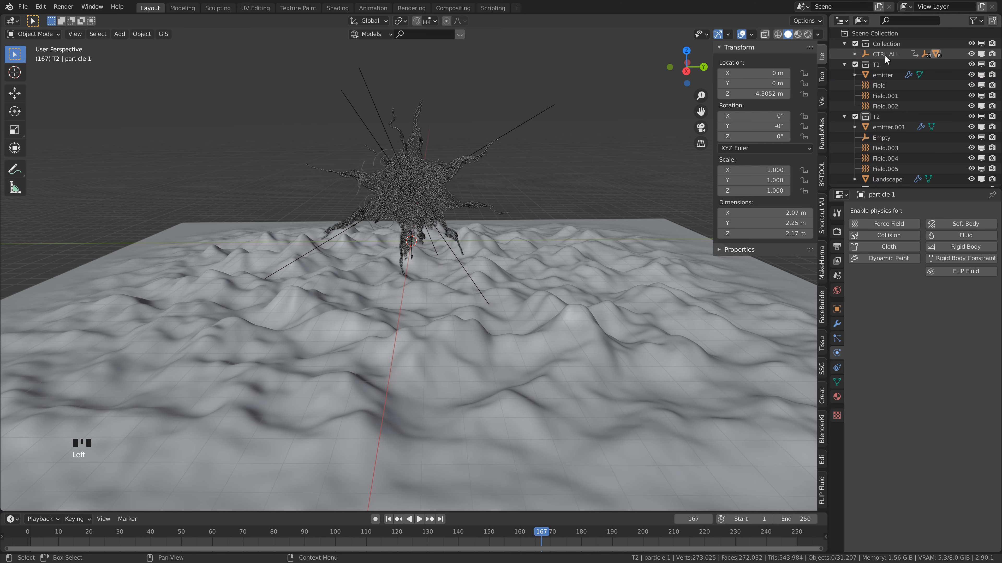
Step: Move the Landscape from collection T2 into Collection
scroll(899, 83, up, 20)
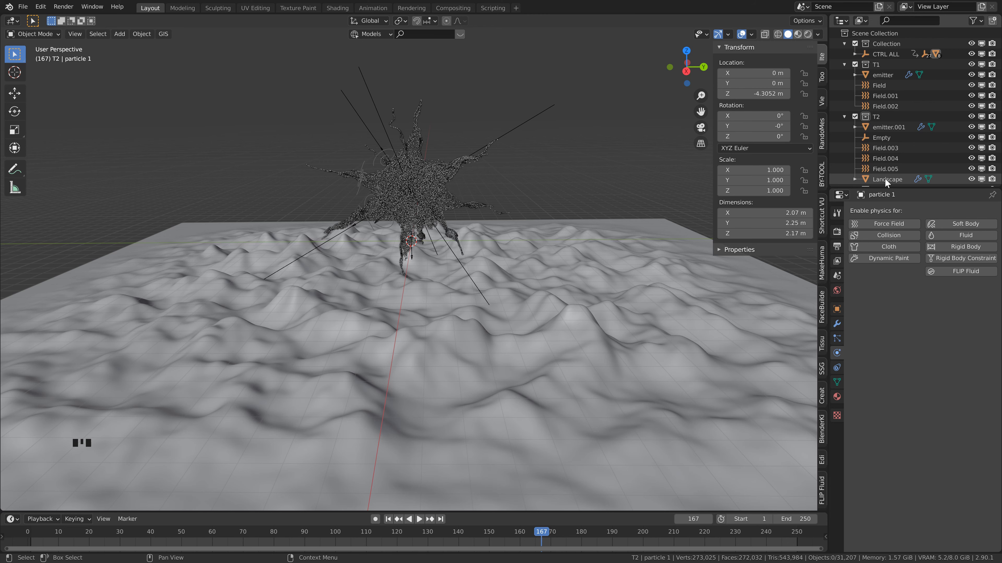
drag(885, 180, 885, 48)
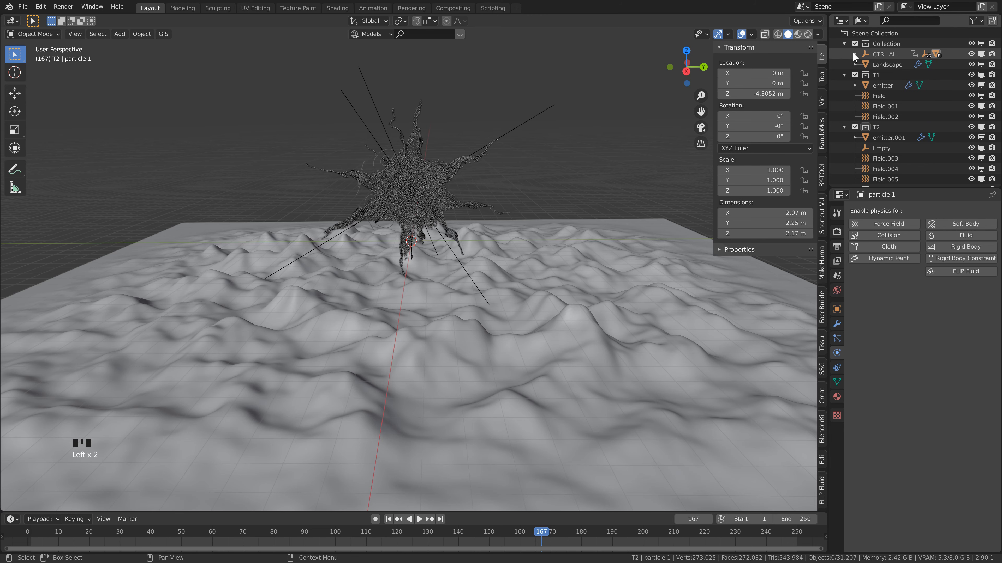
Step: Make particle 1 visible again in the viewport and renders, and clear its parent at frame 1
click(853, 54)
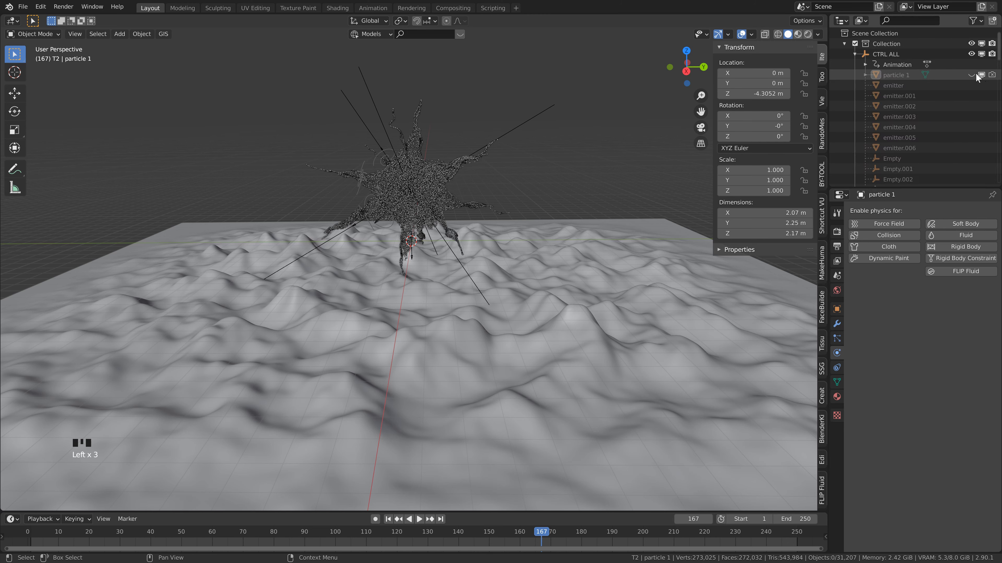
click(972, 75)
click(991, 75)
click(892, 76)
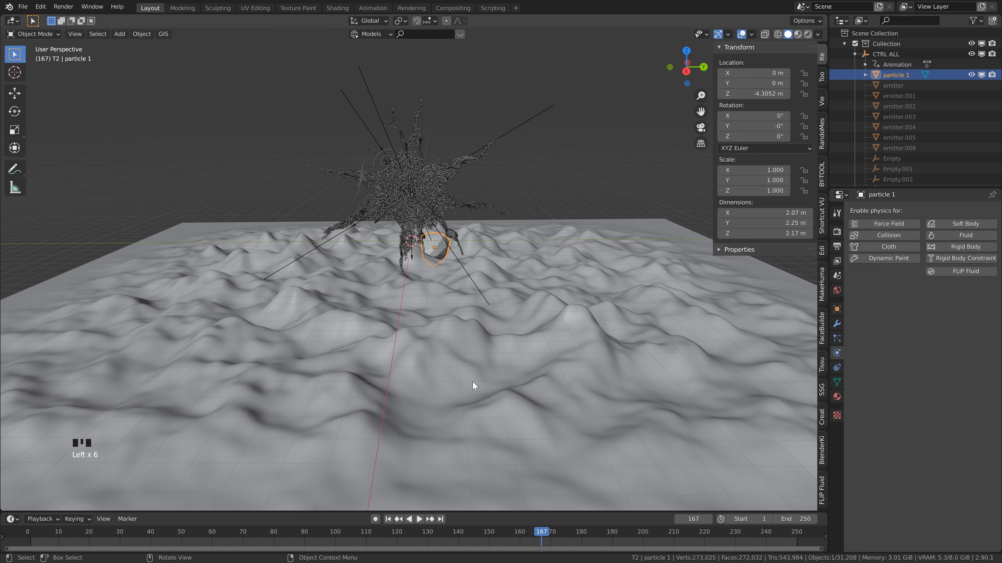
click(390, 521)
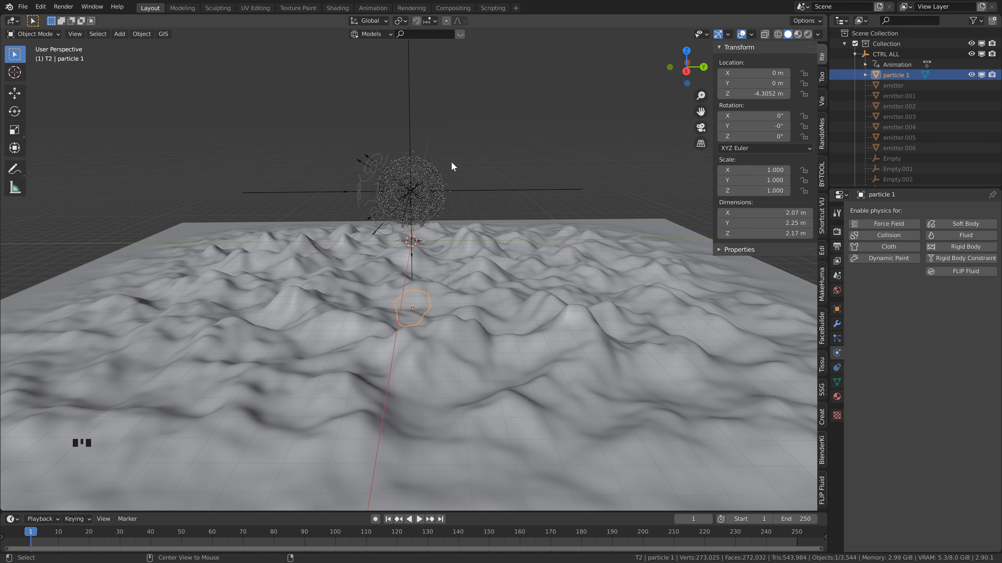
key(alt+p)
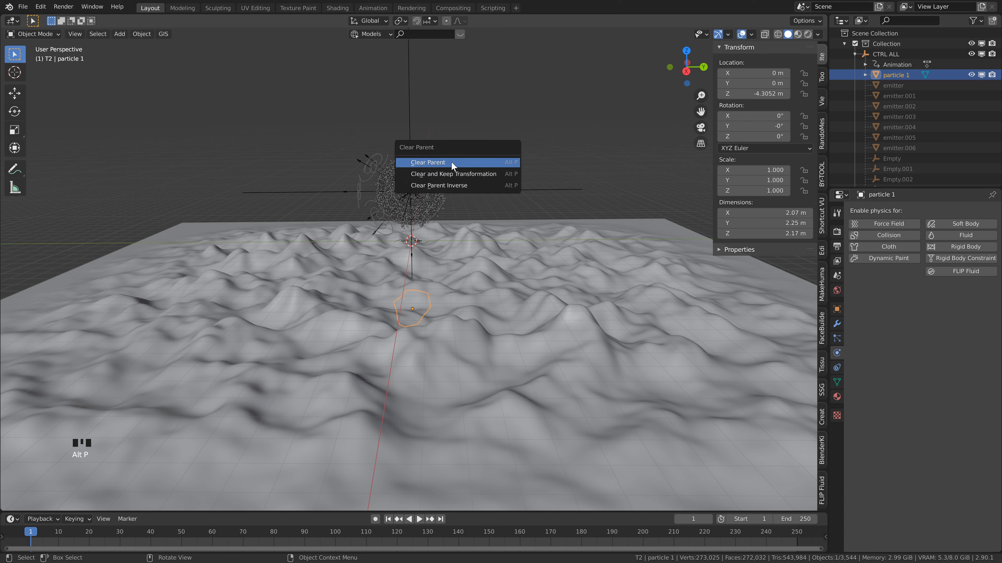
click(451, 161)
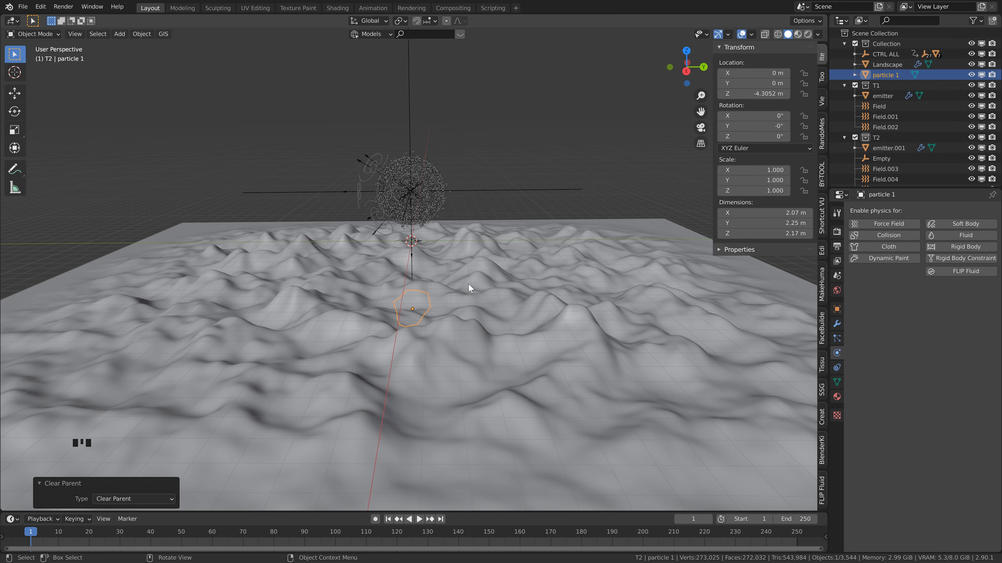
Step: Save the file and play the animation to check the baked particle creature
click(545, 152)
key(ctrl+s)
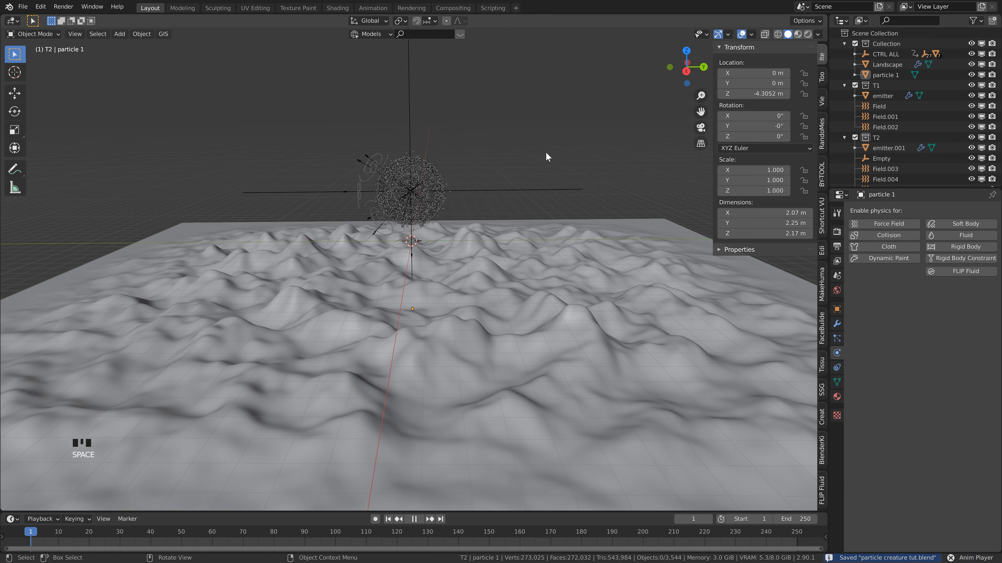
key(space)
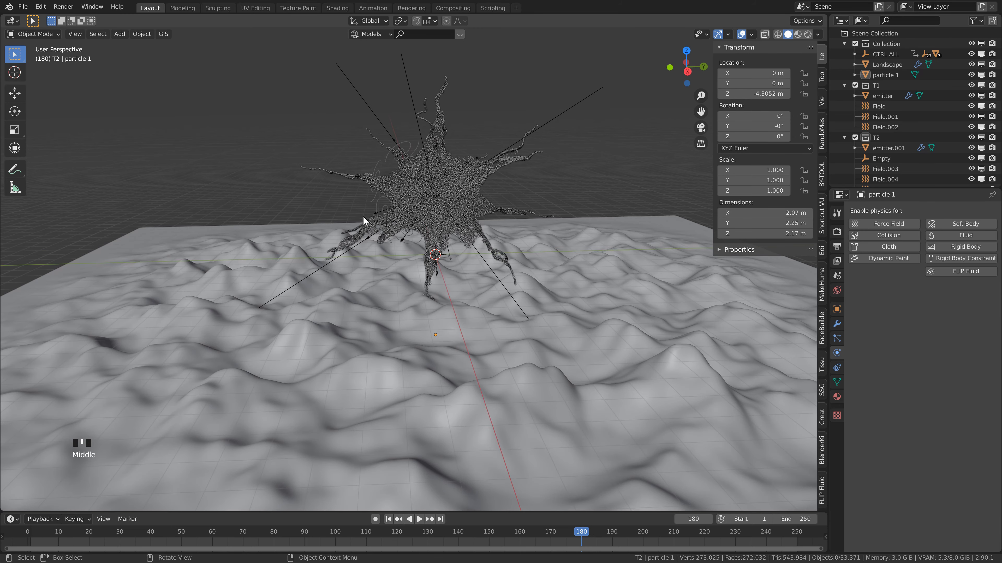
middle_drag(453, 210, 493, 170)
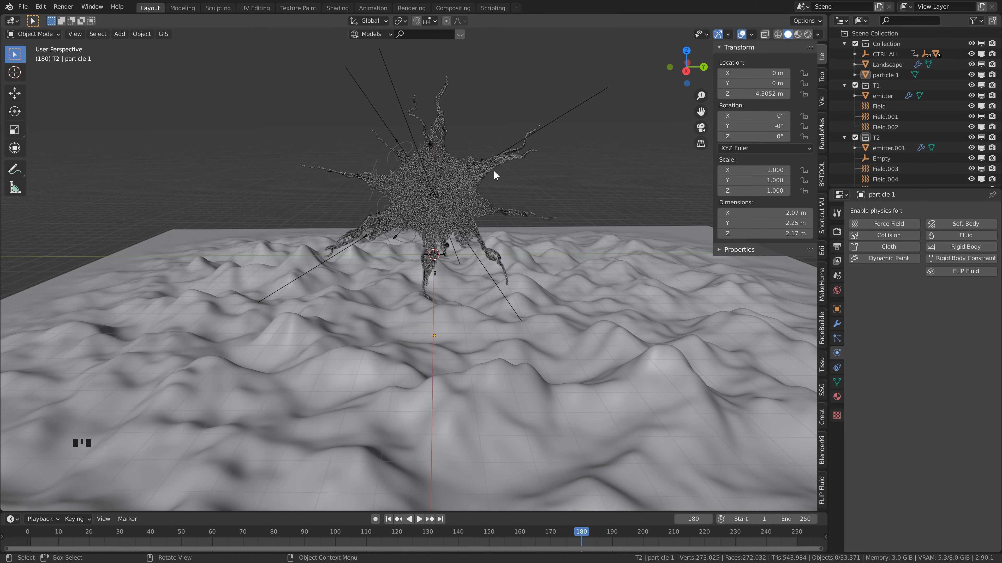
Step: Collapse collections T1 through T7 in the outliner
click(846, 85)
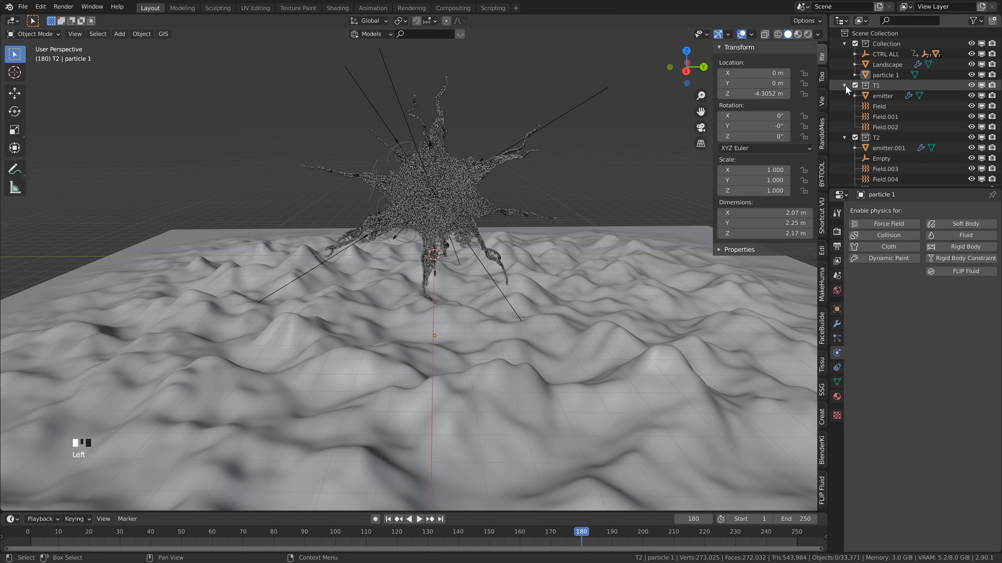
click(844, 93)
click(844, 106)
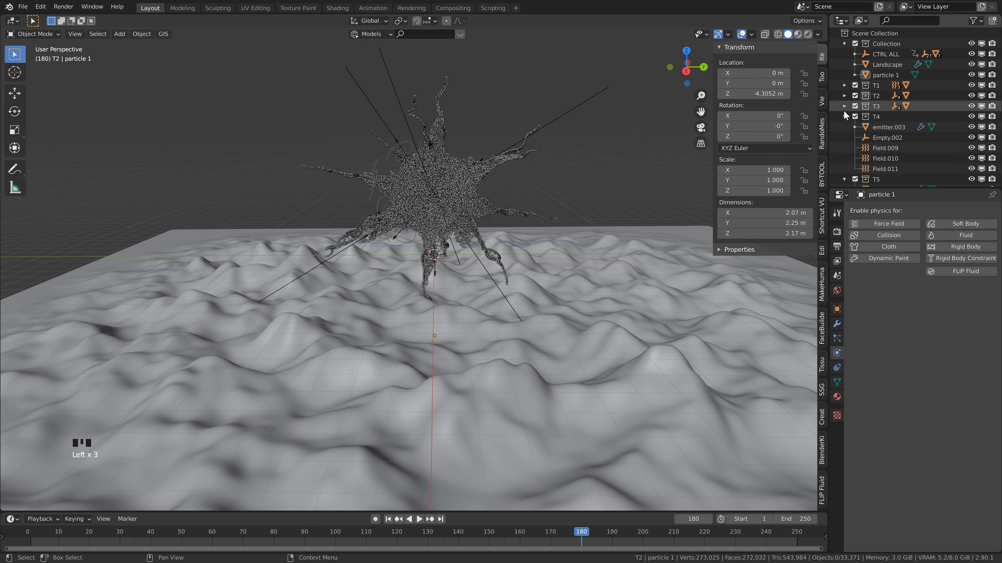
click(843, 116)
click(843, 127)
click(844, 137)
click(844, 148)
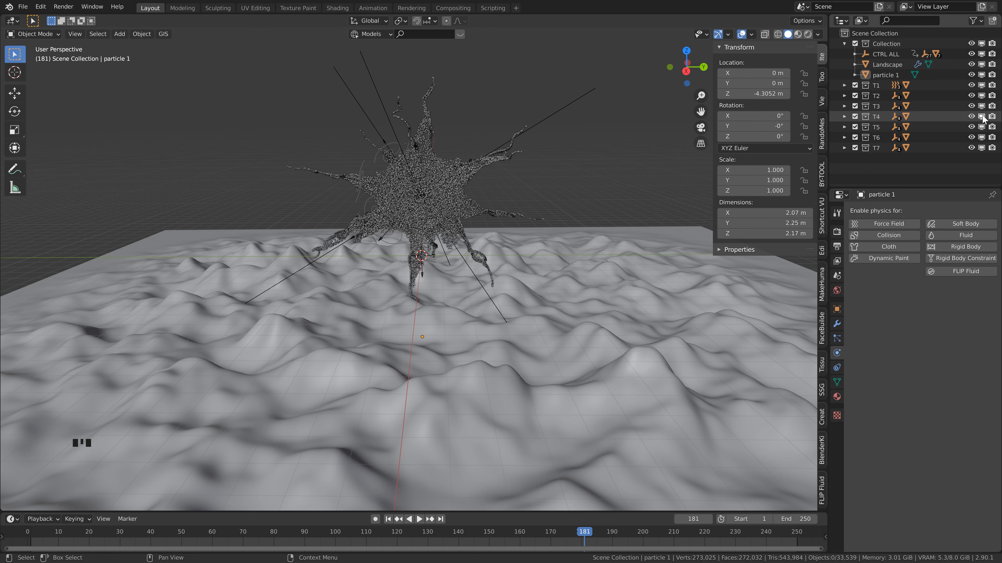
Step: Disable collections T4 to T7 in the viewport and enable them again
drag(984, 116, 981, 147)
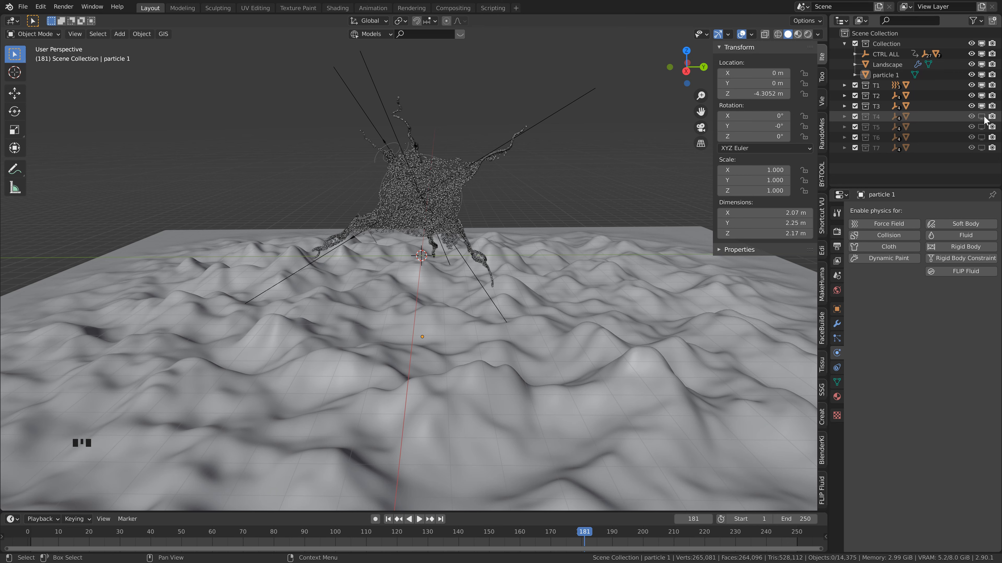
drag(983, 117, 981, 148)
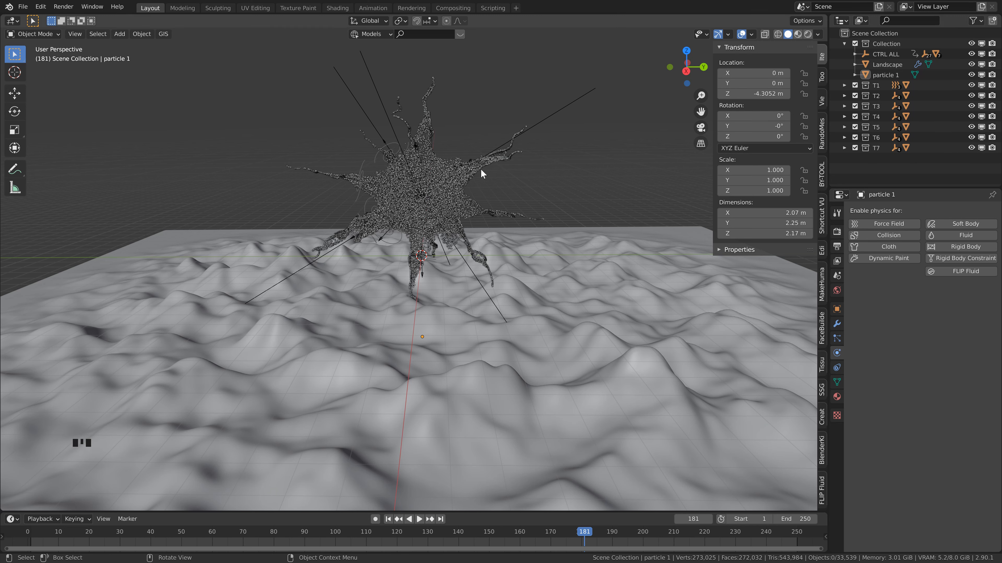
Step: Add a camera to Collection
scroll(513, 153, down, 2)
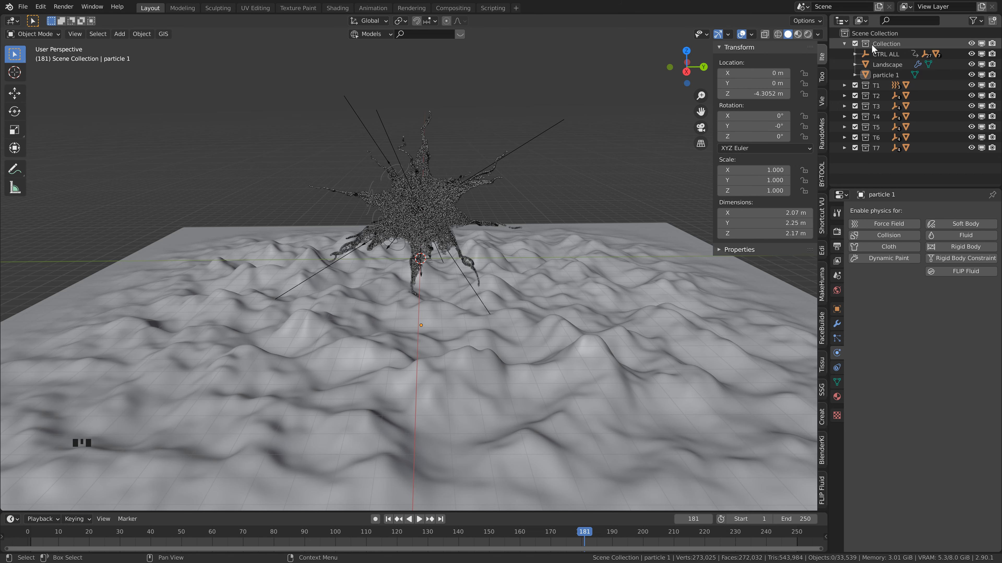
click(880, 41)
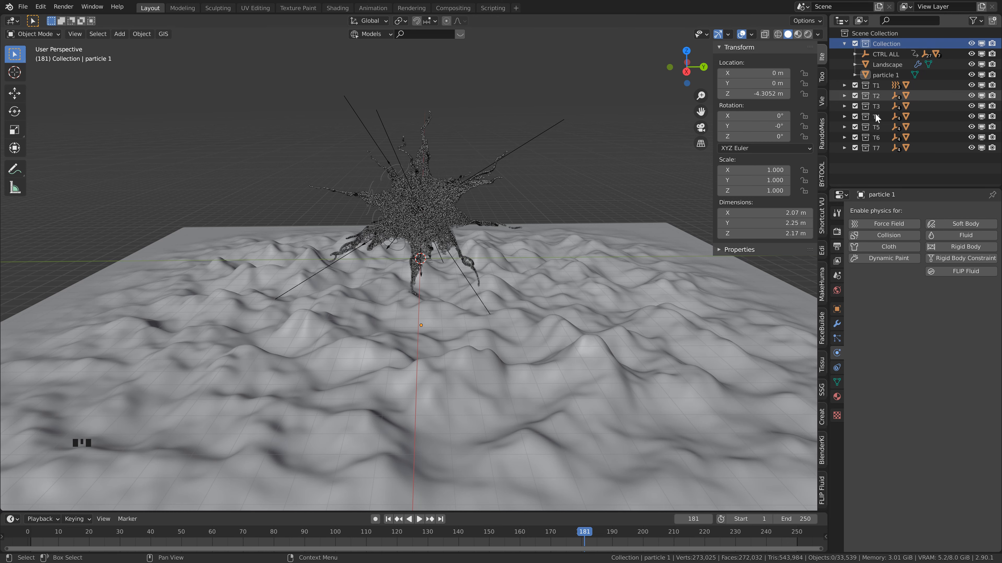
scroll(498, 228, up, 1)
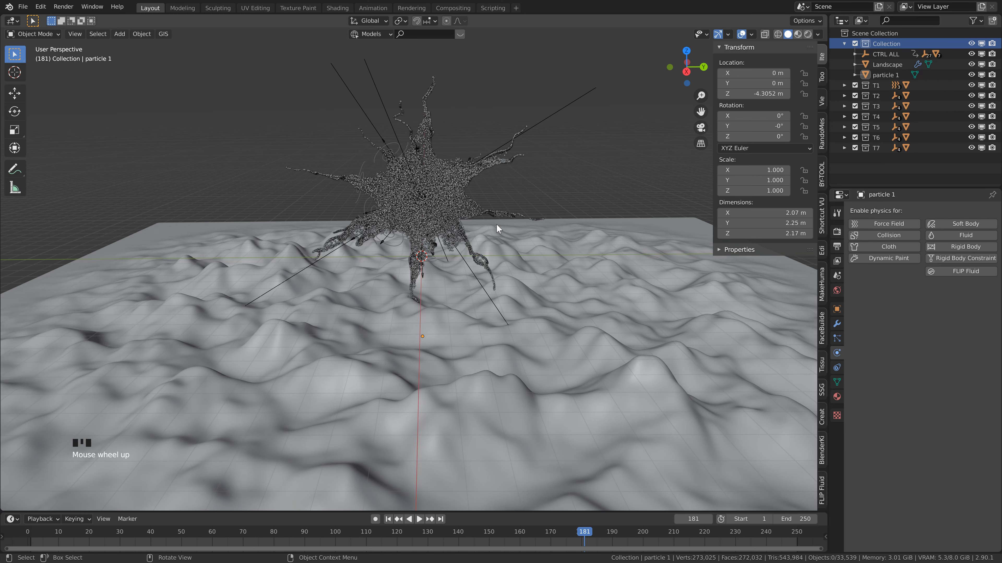
key(shift+a)
click(497, 224)
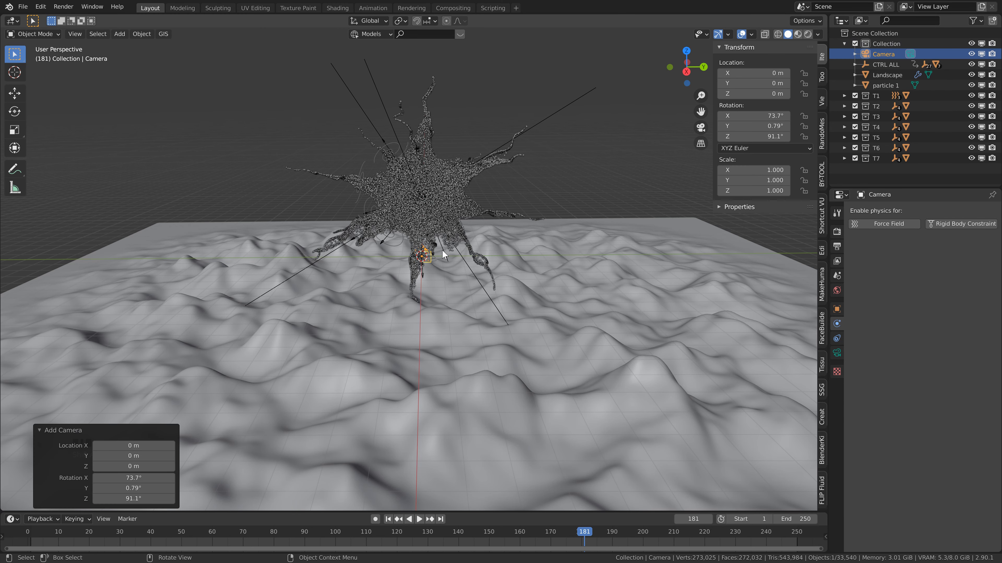
Step: Align the camera to the current view, with location Y at 0 m and rotation X 80.5°, Y 0°, Z 90°
middle_drag(442, 249, 467, 203)
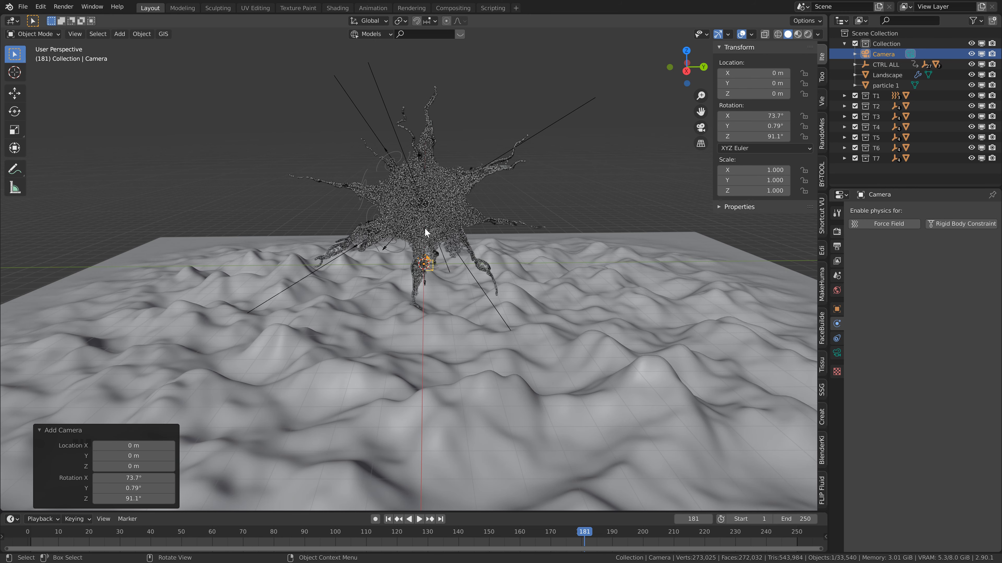
key(ctrl+alt+KP_0)
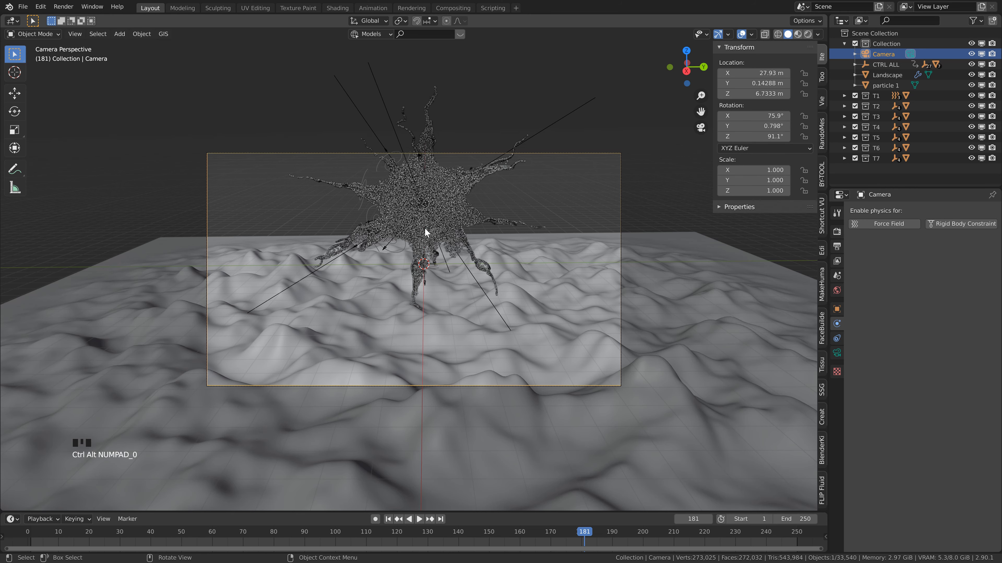
click(769, 126)
text(0)
key(Return)
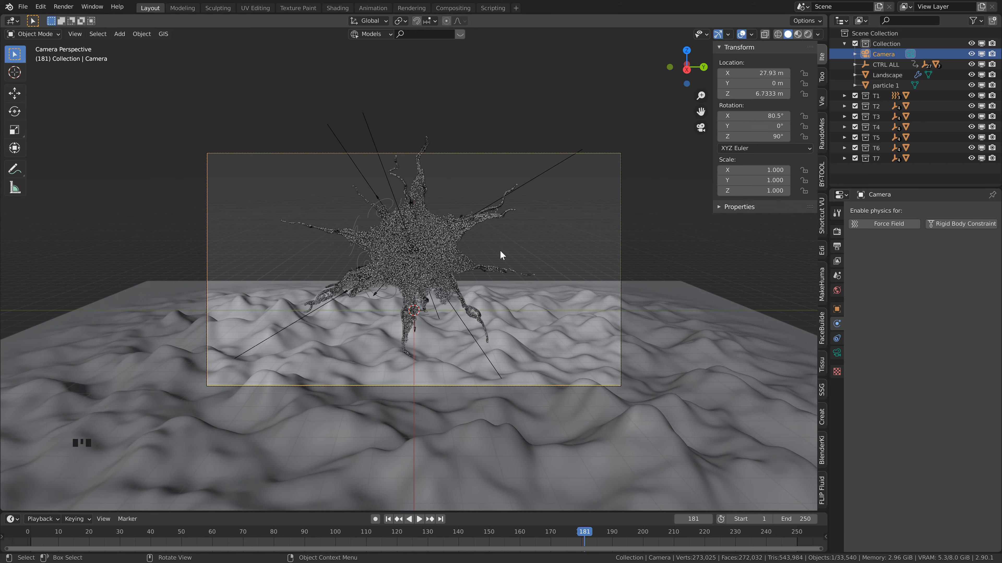
Step: Fine-tune the camera framing with walk navigation, placing it at about X 28.6 m and Z 7.3 m, tilted about 81° on X
key(F3)
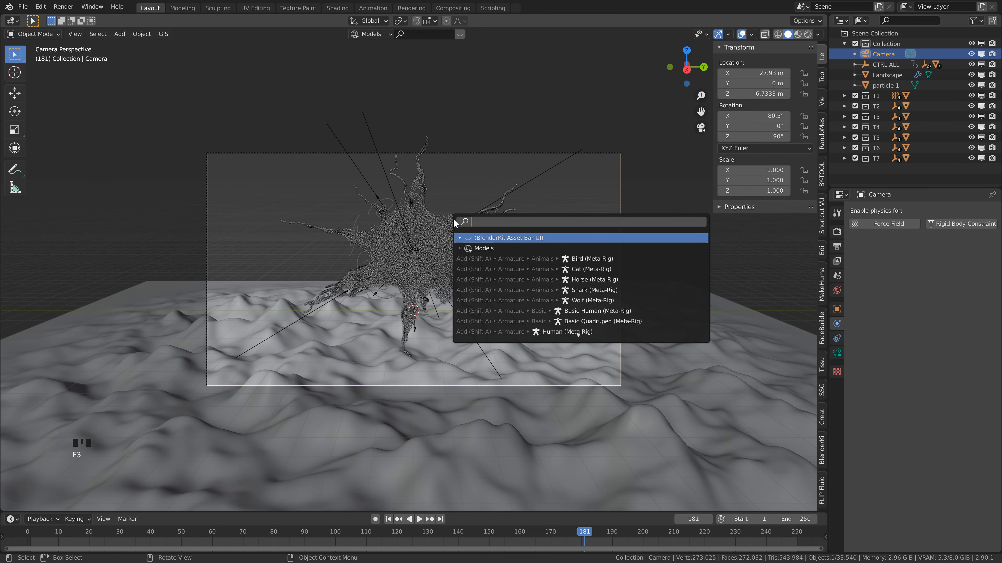
text(walk)
click(486, 238)
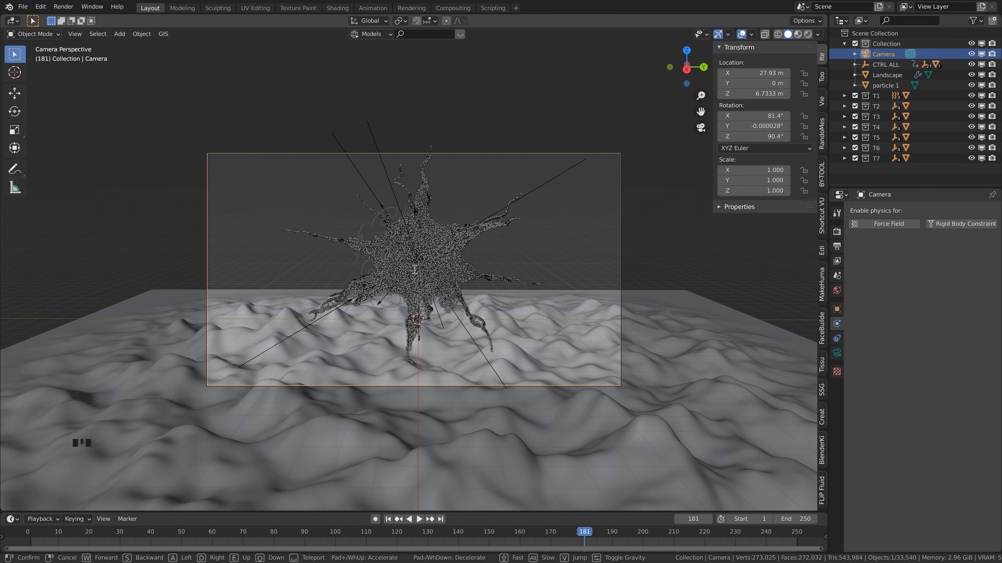
key(w)
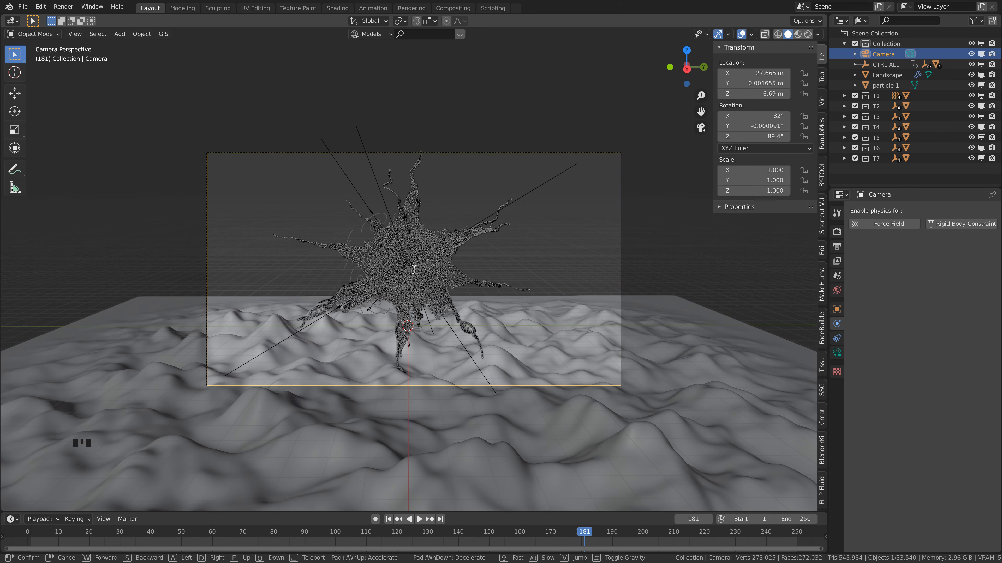
key(e)
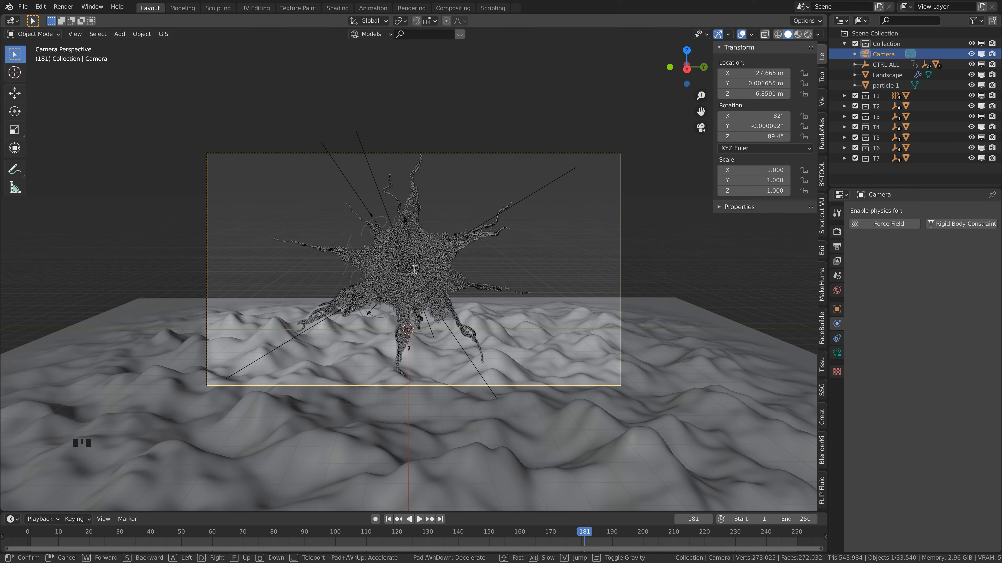
key(e)
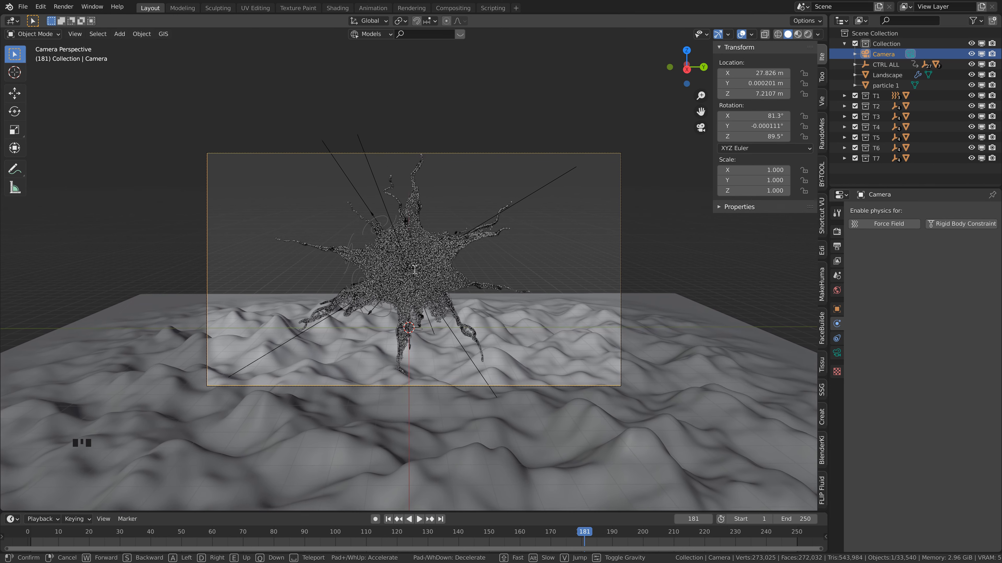
key(s)
key(s)
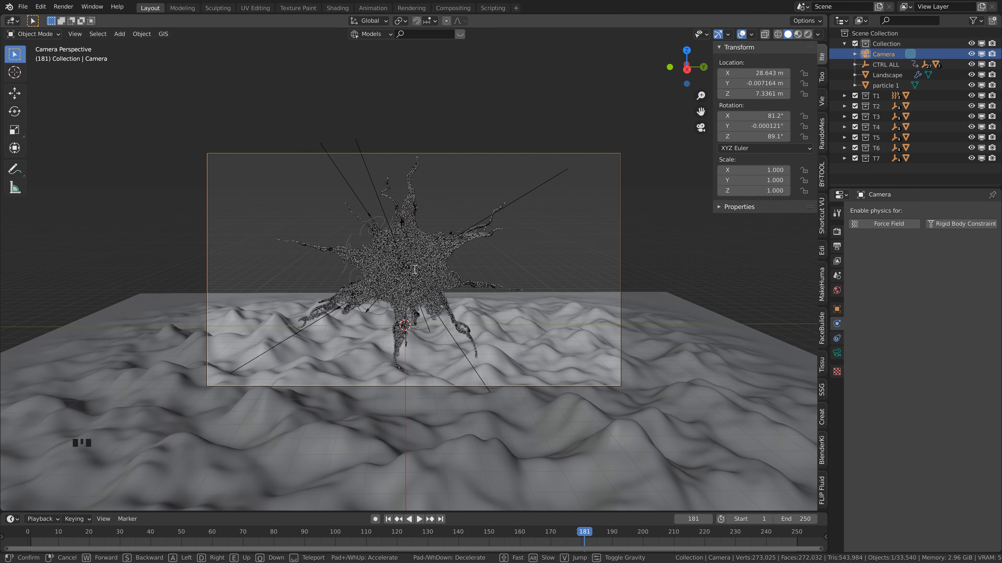
click(414, 272)
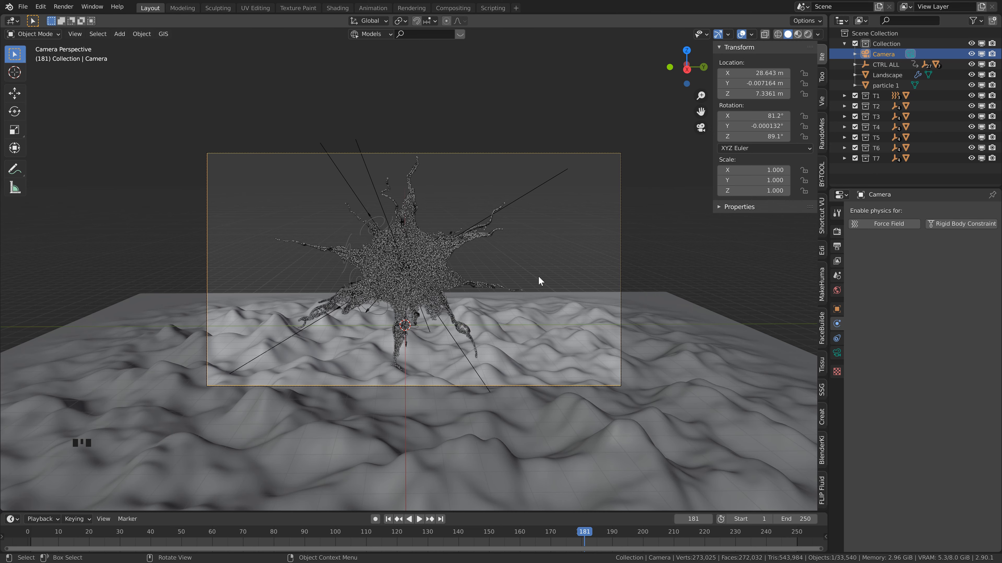
Step: Add a cylinder around the scene, scaled to about 67.2 in X and Y and 35.9 in Z, and raise it 15.349 m
middle_drag(448, 281, 446, 281)
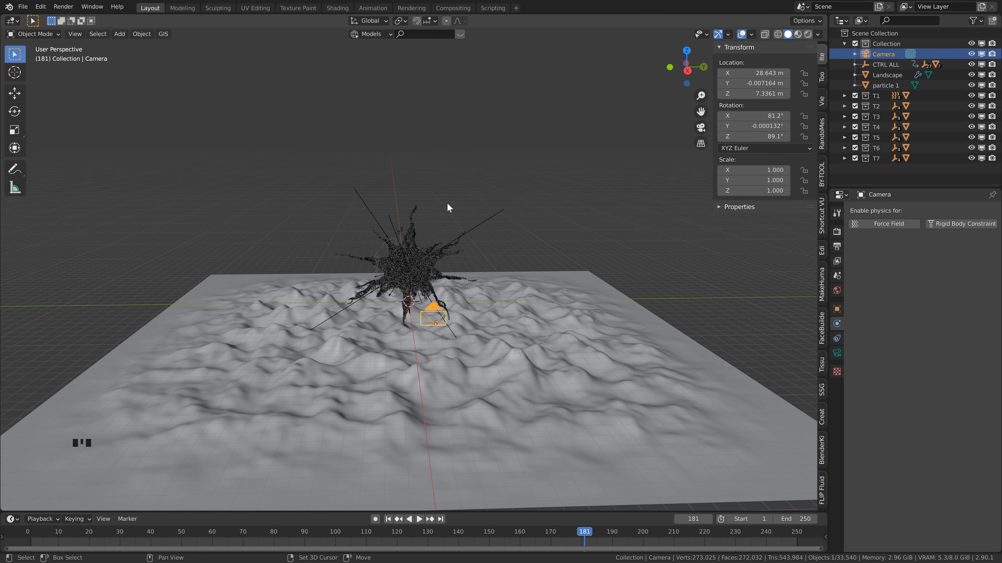
key(shift+a)
mouse_move(474, 48)
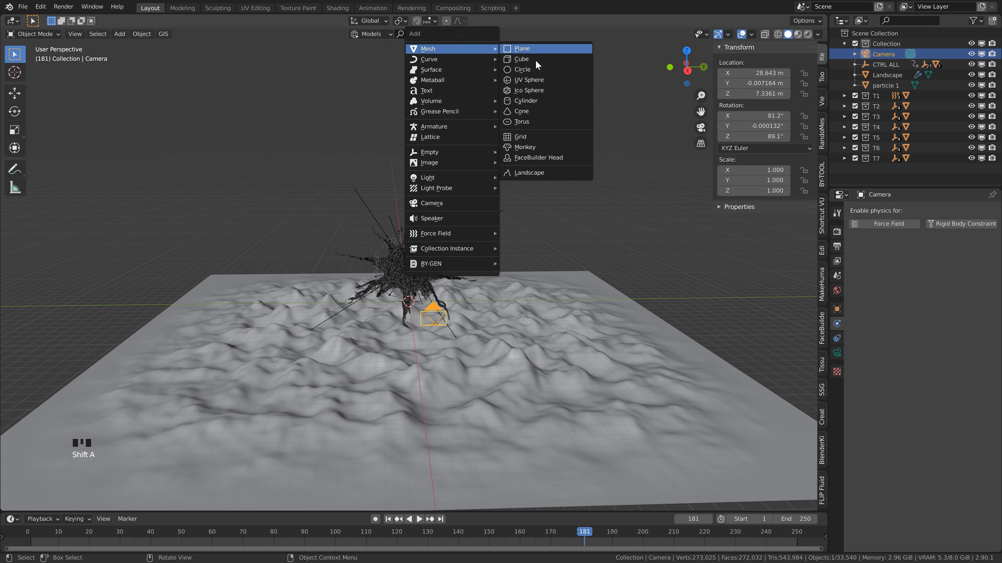
click(530, 102)
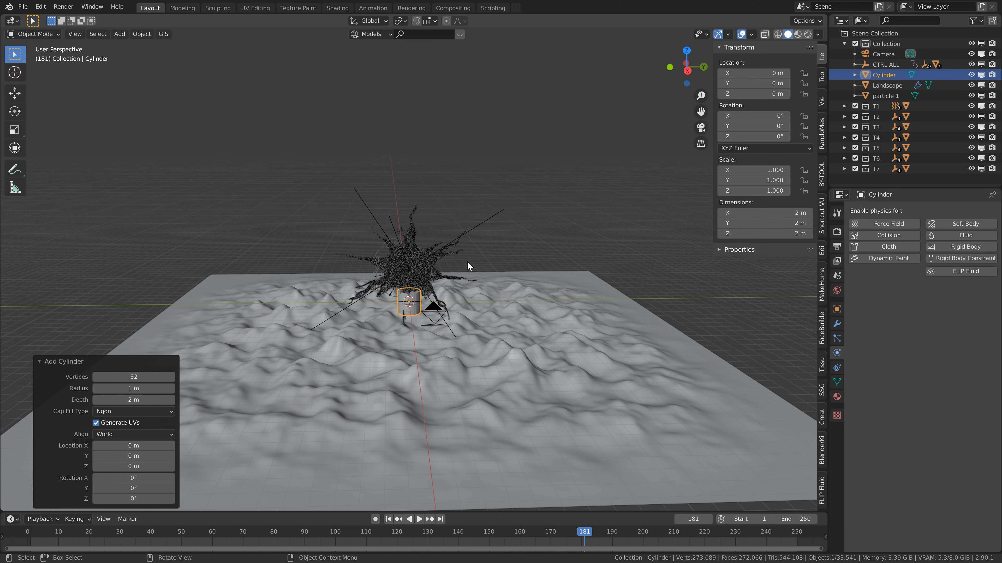
scroll(465, 264, down, 3)
key(s)
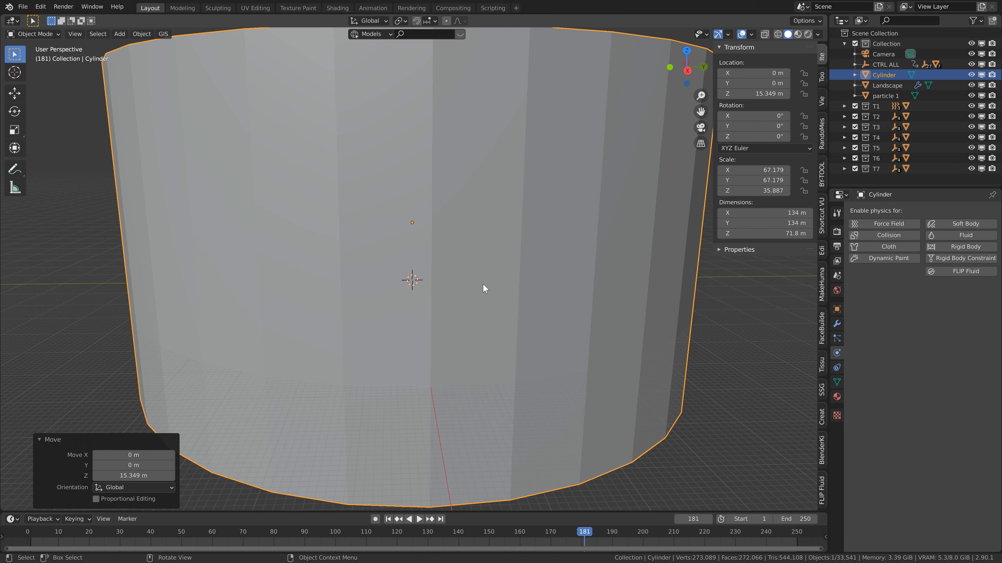
Step: Shade the large surrounding cylinder smooth
scroll(482, 284, up, 8)
scroll(483, 285, up, 1)
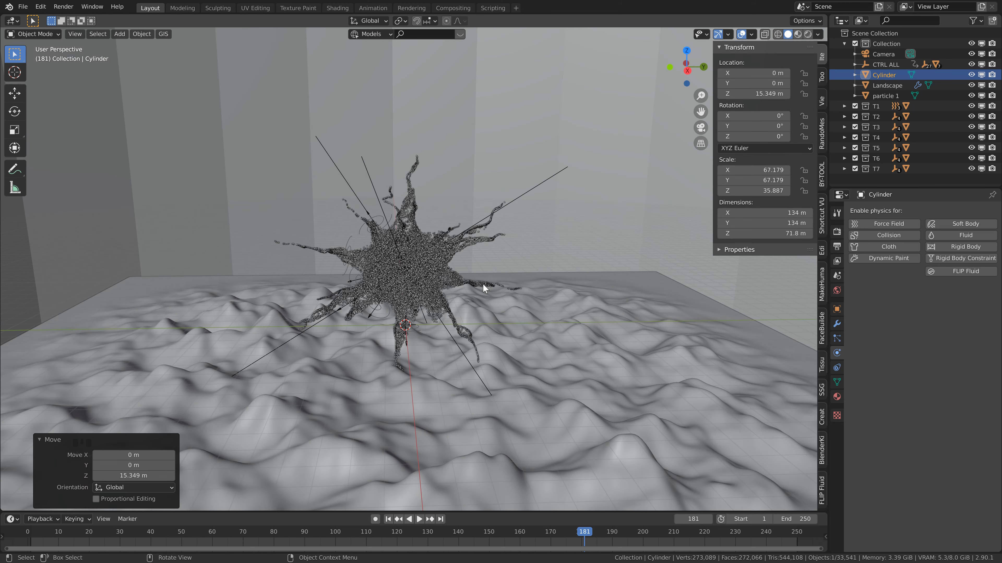
scroll(482, 284, down, 1)
shift+middle_drag(482, 285, 472, 251)
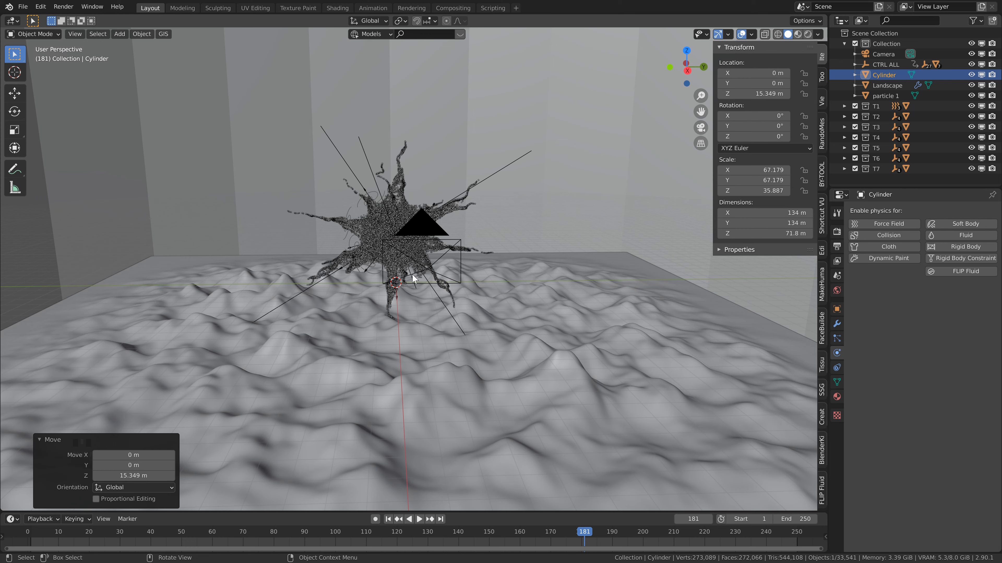
scroll(428, 268, down, 2)
right_click(493, 116)
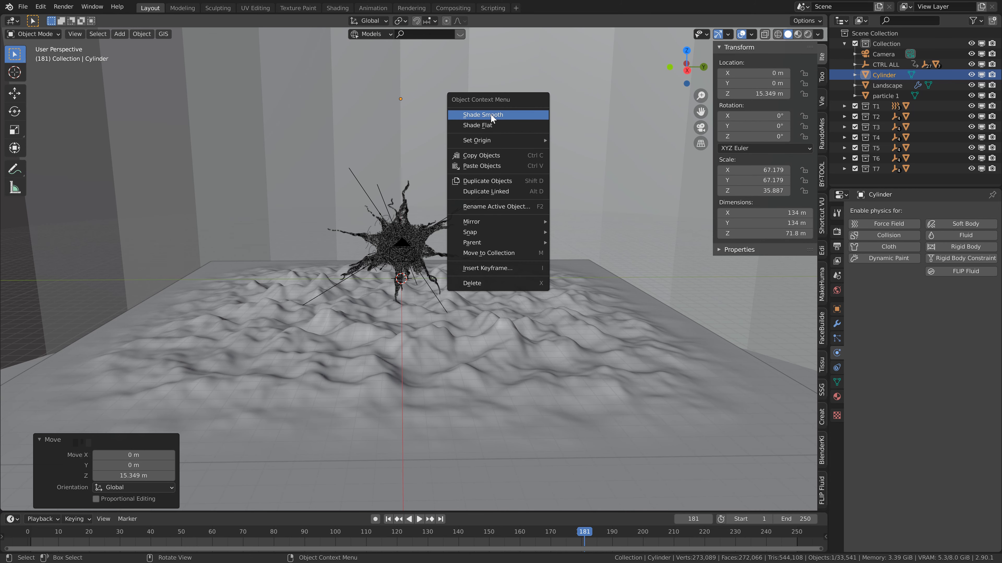
right_click(492, 115)
scroll(494, 262, up, 2)
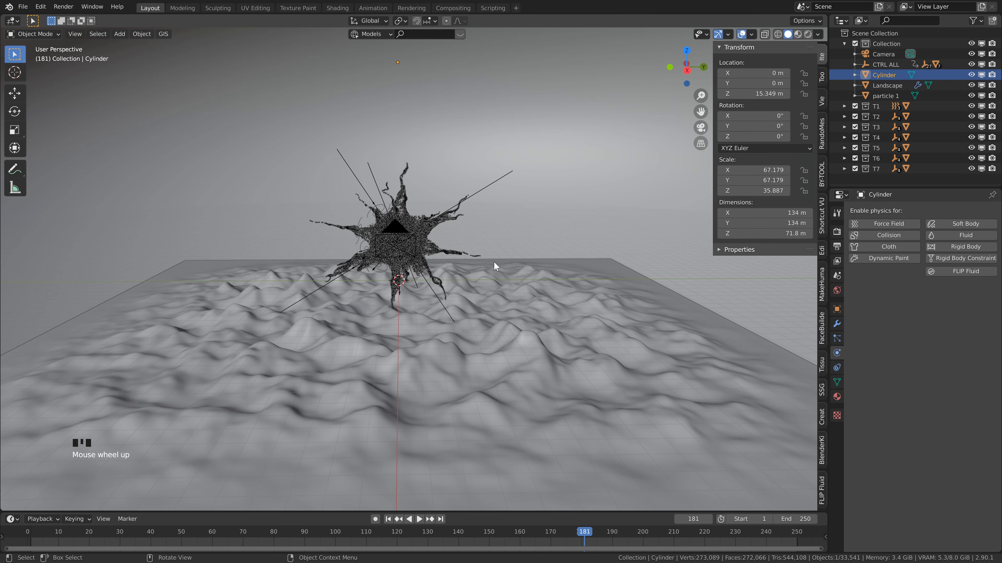
Step: Switch to the Shading workspace, show the viewport in rendered shading, and enlarge the outliner
click(337, 7)
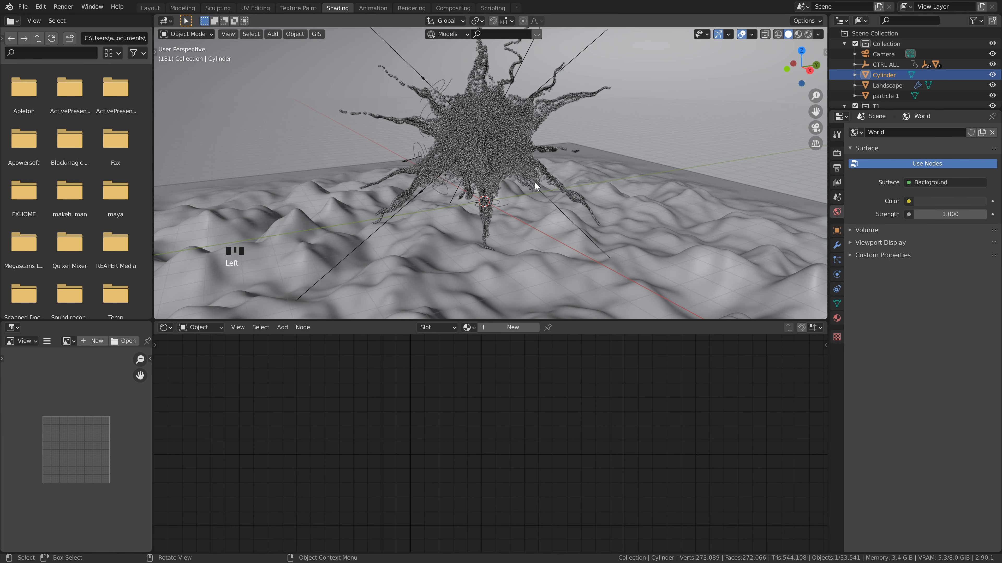
scroll(535, 181, down, 3)
mouse_move(534, 181)
middle_down()
mouse_move(469, 181)
mouse_move(505, 174)
middle_up()
click(809, 34)
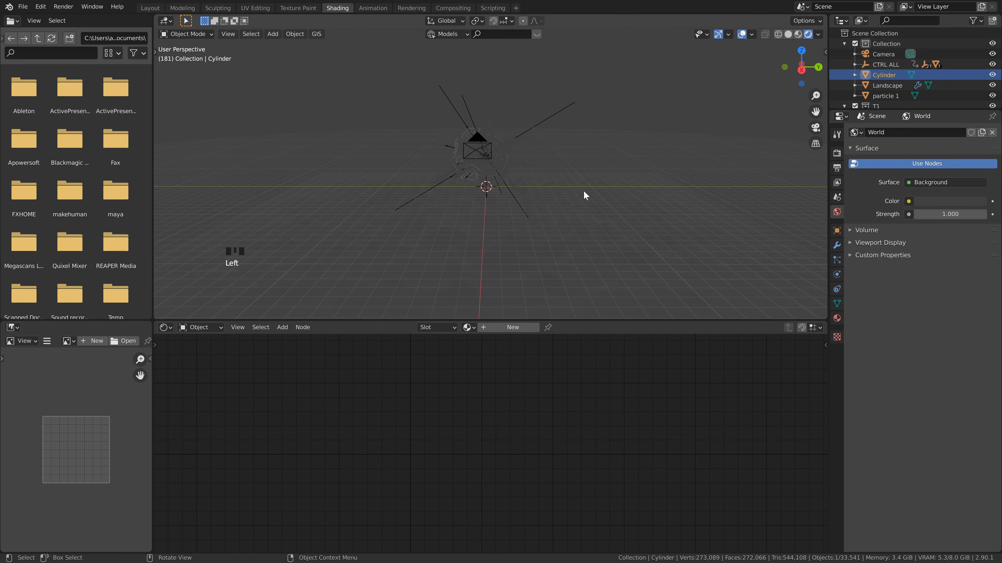
scroll(584, 193, up, 1)
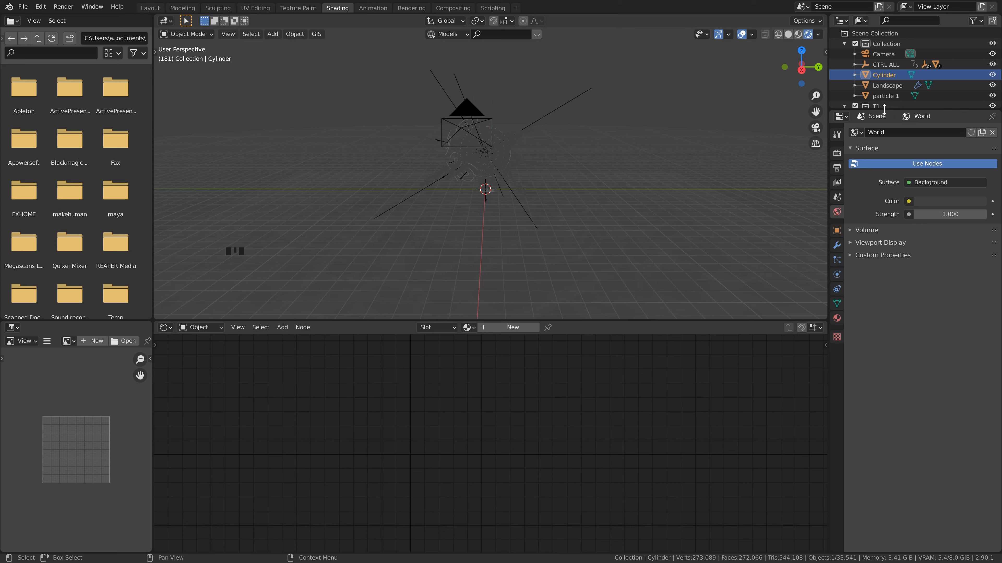
drag(894, 111, 893, 163)
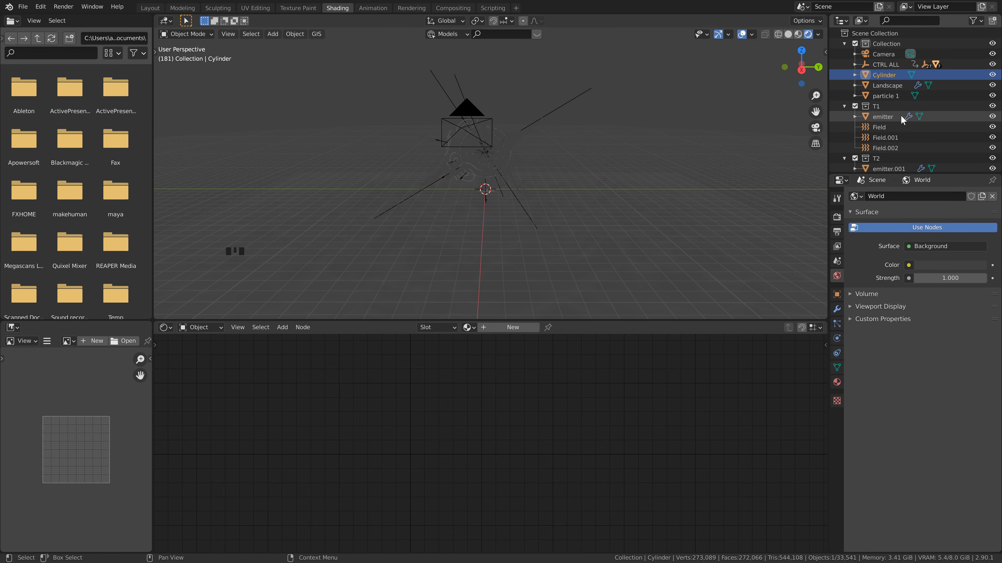
Step: Give particle 1 a new material with a mid-grey base color of value about 0.5 and transmission about 0.77
click(888, 96)
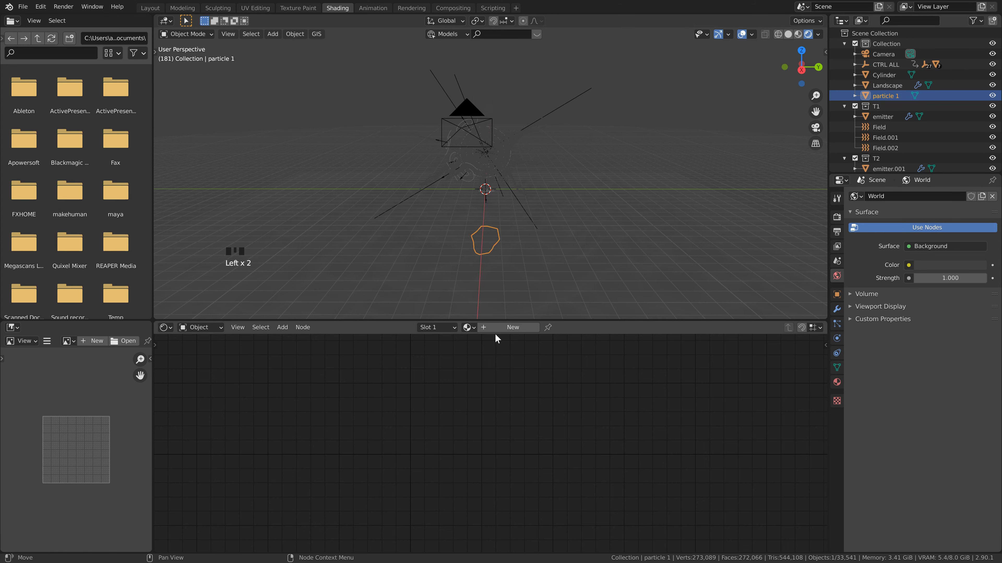
click(499, 328)
scroll(550, 388, down, 4)
click(514, 388)
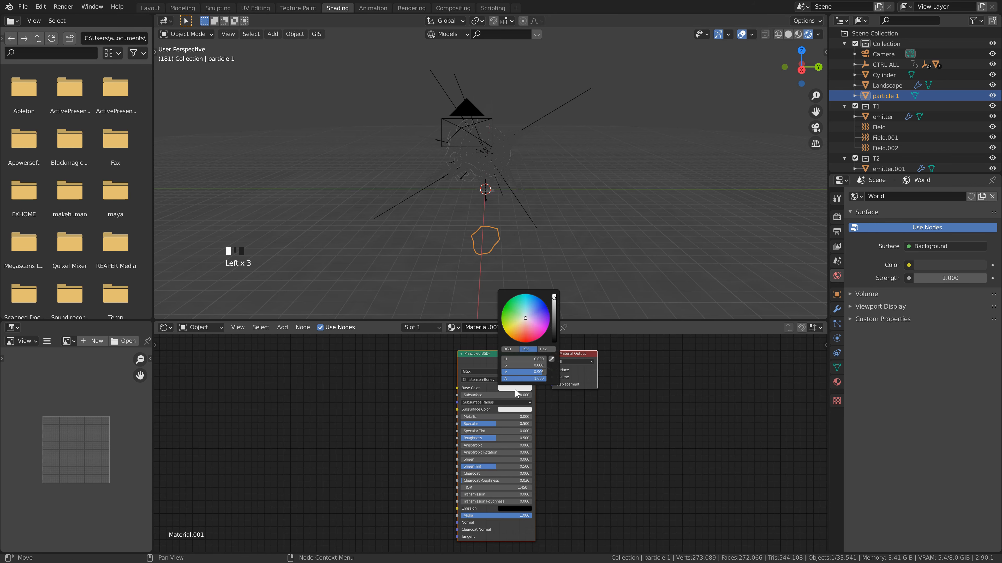
click(555, 320)
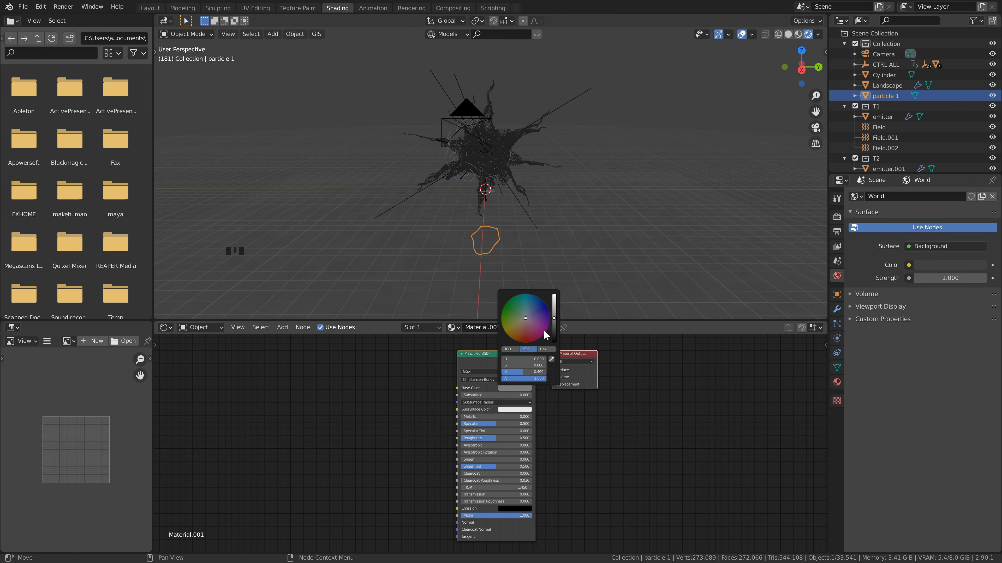
middle_drag(566, 422, 579, 417)
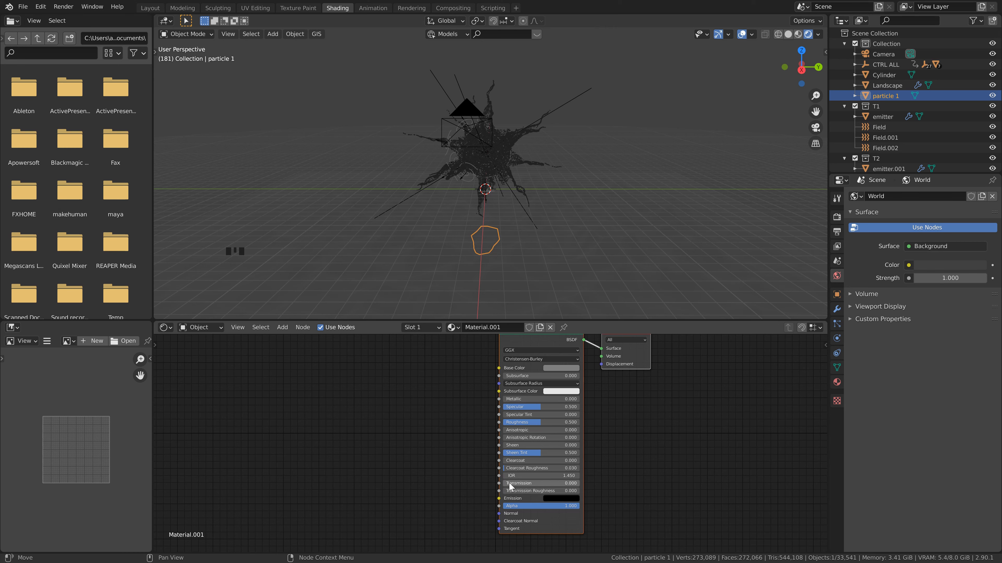
drag(515, 483, 571, 476)
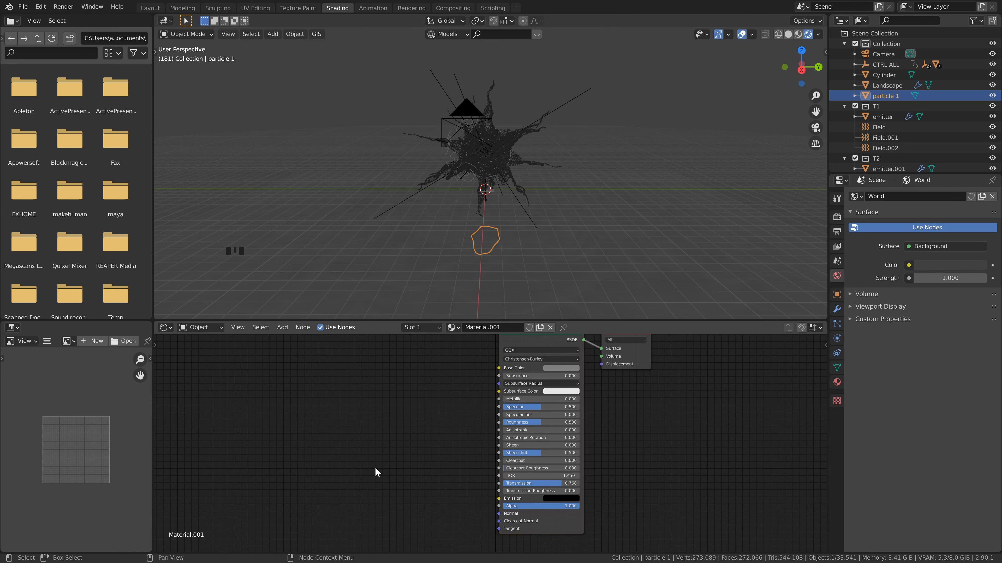
Step: Add a Bump node to the particle material and connect its output to the Principled BSDF's Normal input
key(shift+a)
click(364, 444)
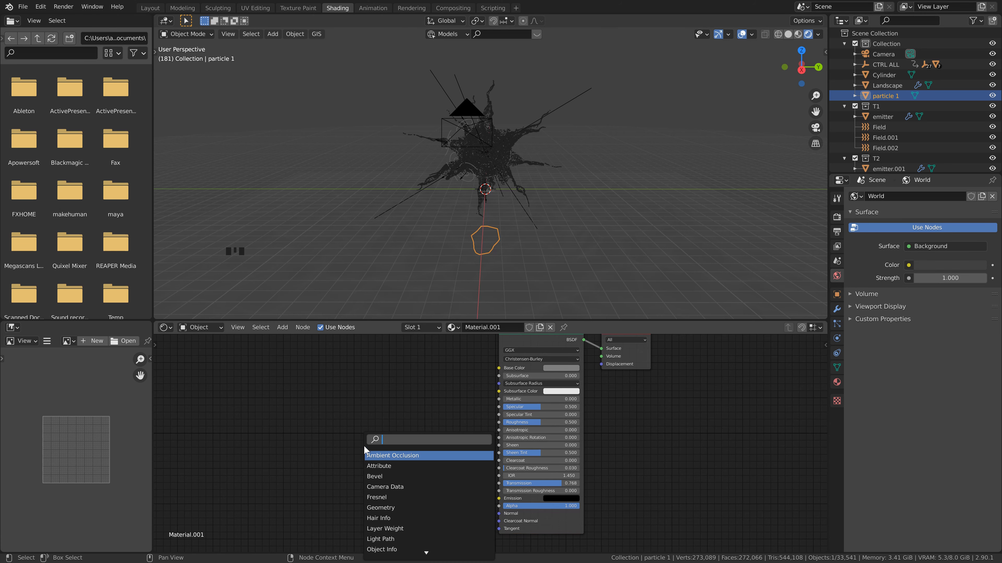
text(bum)
key(Return)
drag(439, 478, 508, 515)
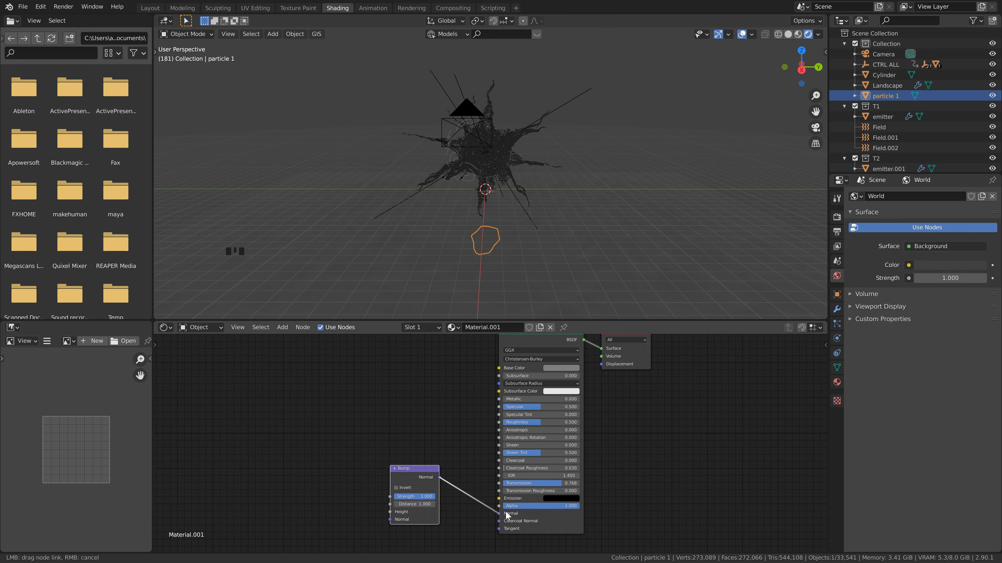
Step: Add a Noise Texture node and connect its Fac output to the Bump node's Height and the Principled BSDF's Roughness
click(328, 458)
key(shift+a)
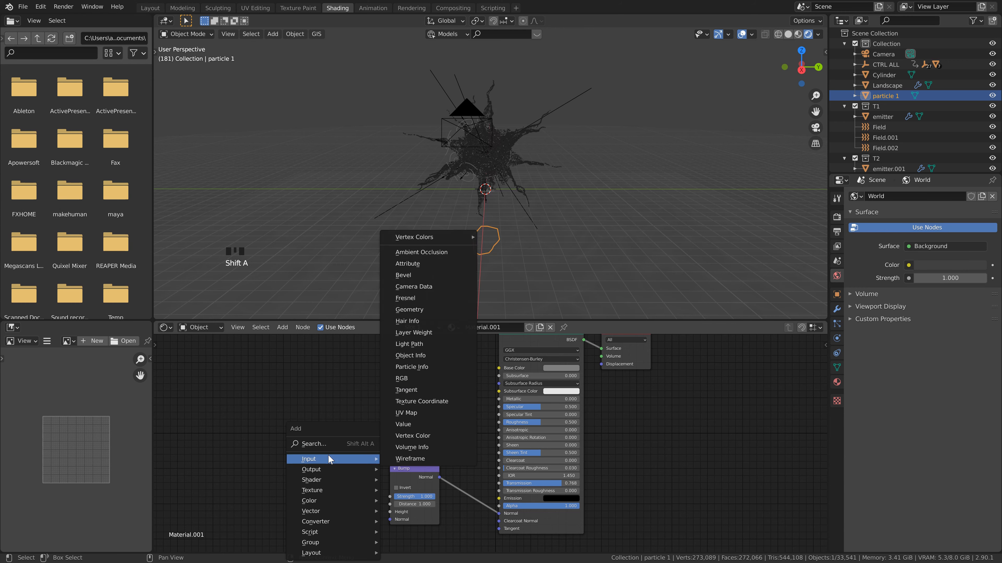
click(327, 444)
text(noi)
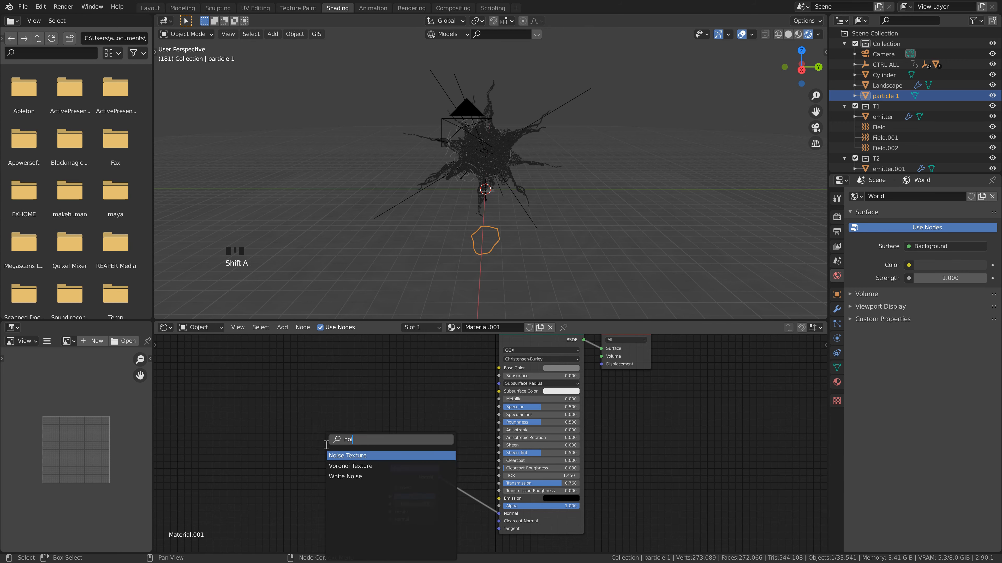
key(Return)
click(350, 444)
drag(350, 444, 391, 513)
drag(335, 434, 267, 437)
drag(283, 447, 500, 423)
Step: Set the Noise Texture's scale to 15, detail to 25 and distortion to 0.2
click(259, 481)
text(15)
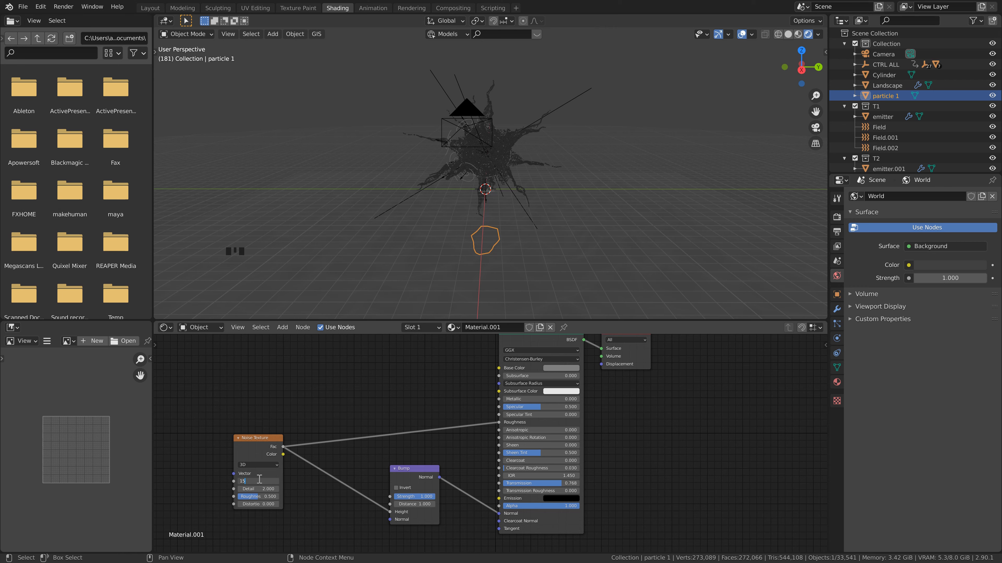
click(258, 489)
text(25)
key(Return)
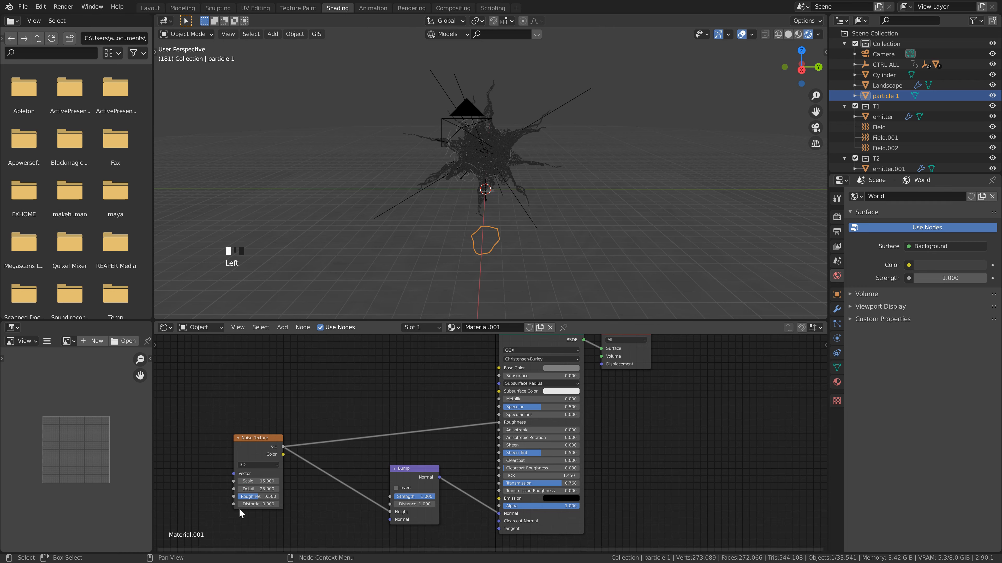
click(251, 506)
text(0.2)
key(Return)
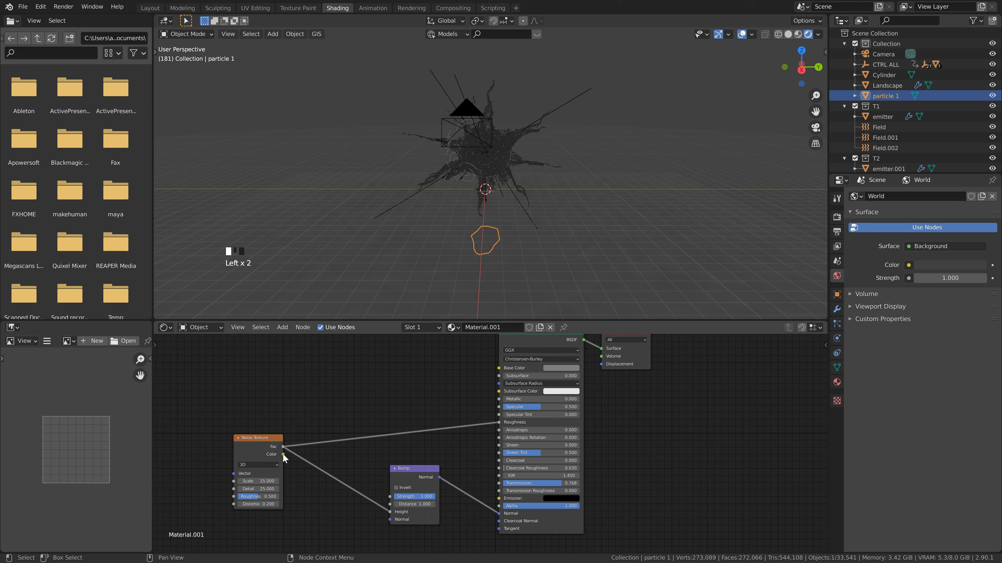
Step: Insert a ColorRamp between the Noise Texture's Fac and the Roughness input, with the black stop at about 0.33 and white at about 0.445
key(shift+a)
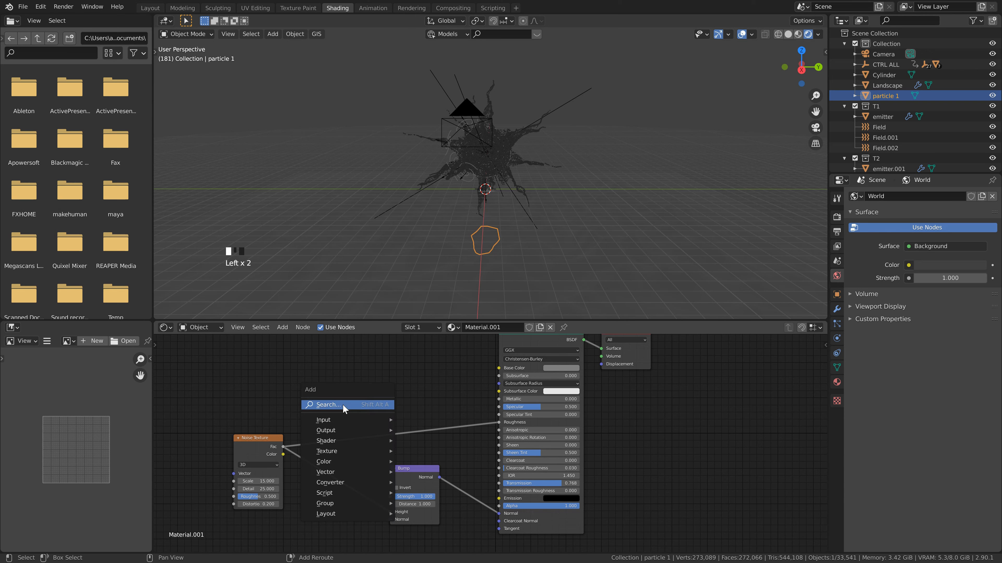
click(343, 405)
text(color ramp)
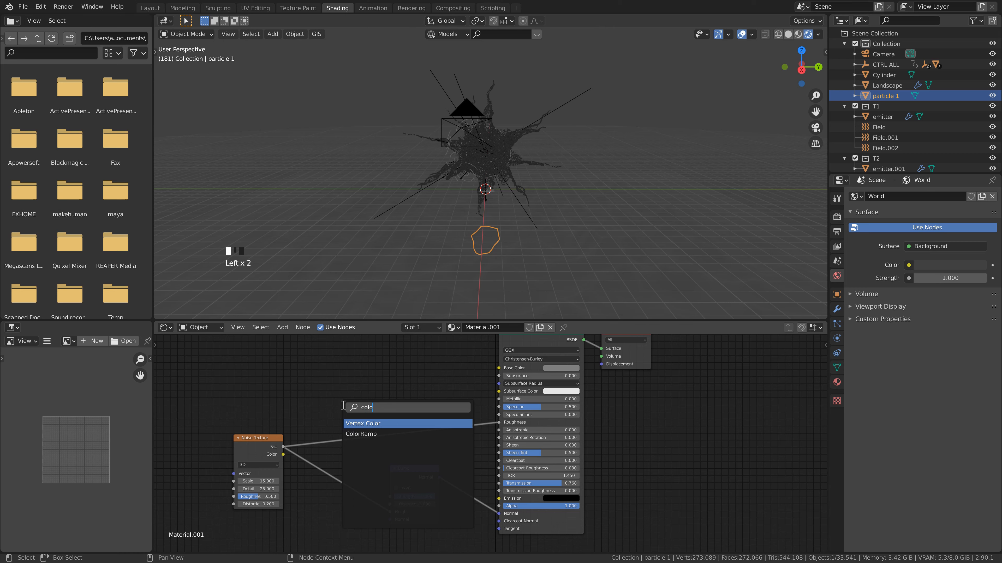
click(357, 433)
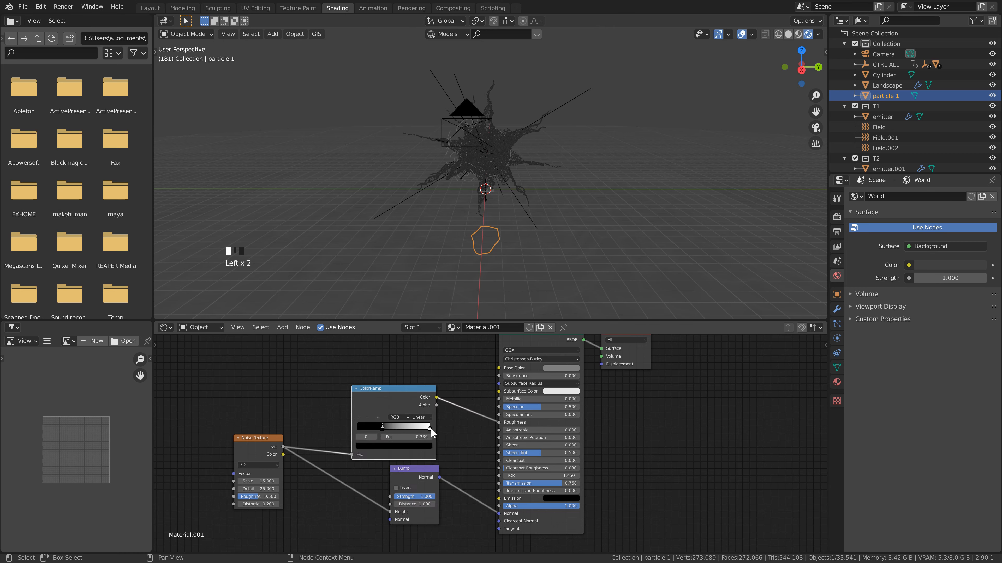
drag(429, 428, 389, 436)
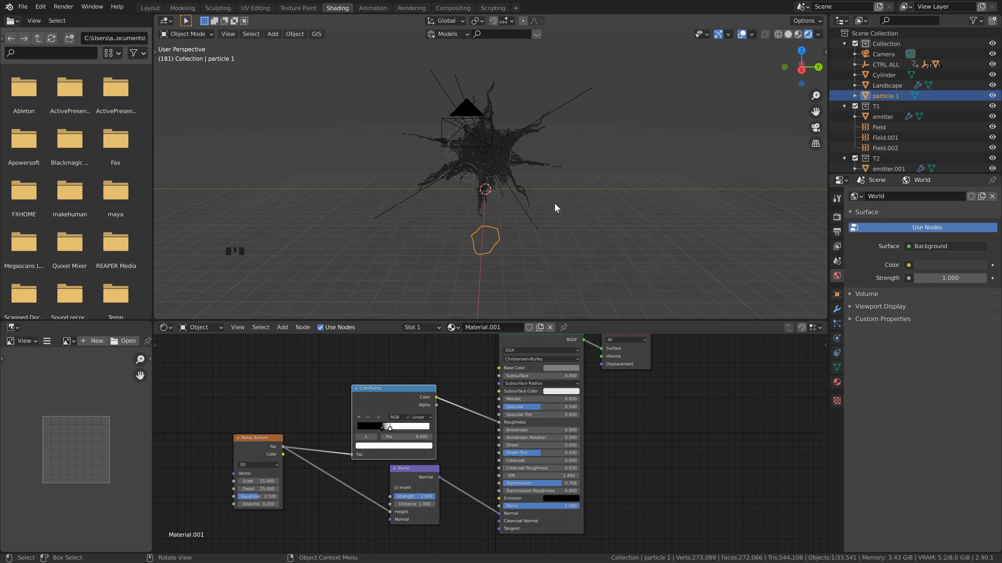
Step: Add a point light and raise it along the global Z axis into the centre of the tentacled creature
scroll(553, 197, up, 3)
shift+middle_drag(553, 197, 543, 204)
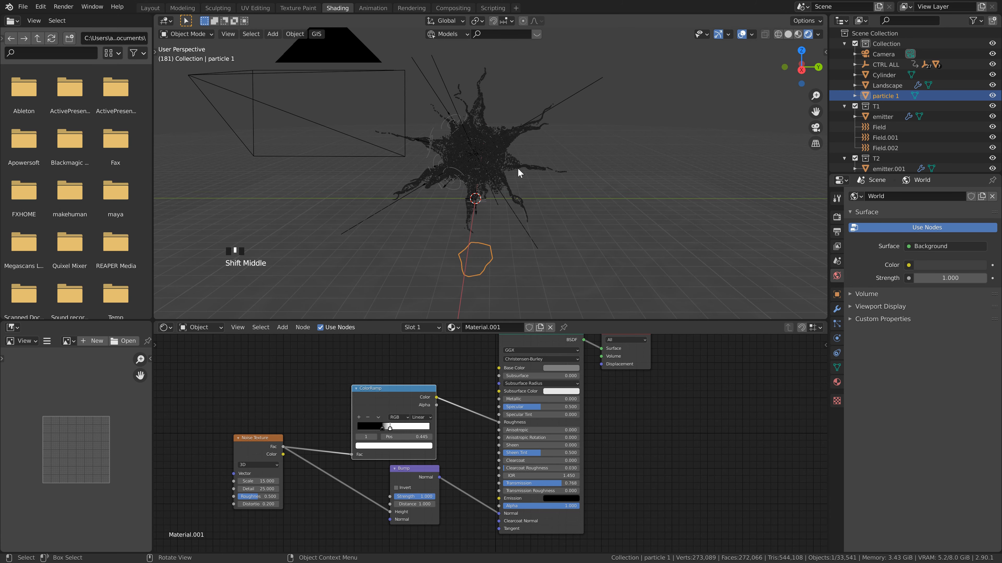
key(shift+a)
mouse_move(511, 299)
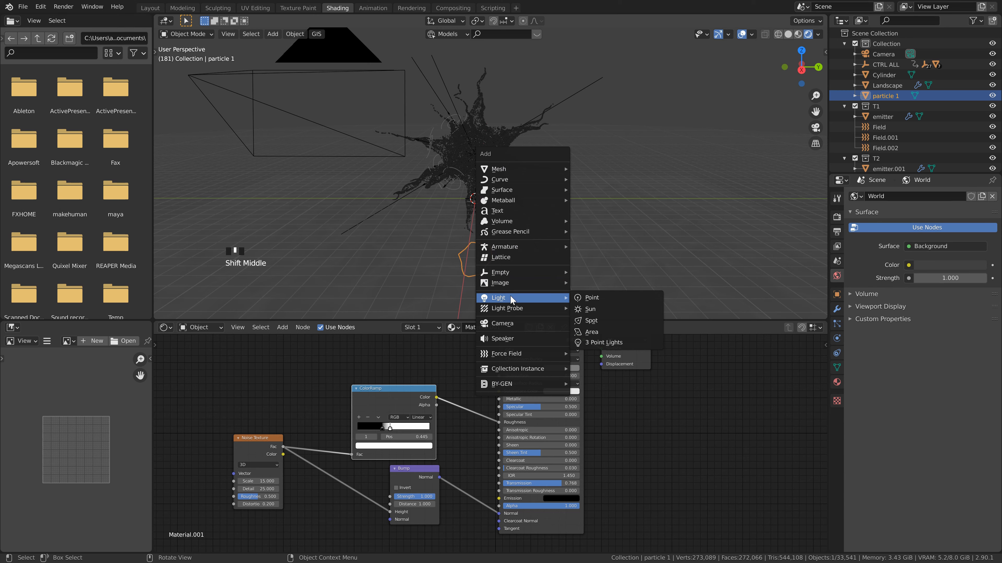
click(588, 298)
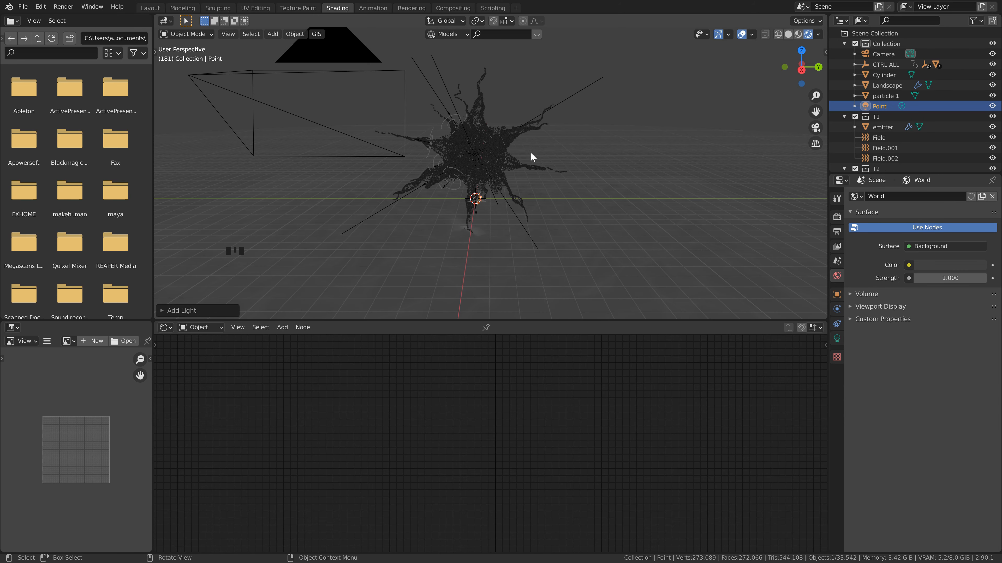
key(g)
key(z)
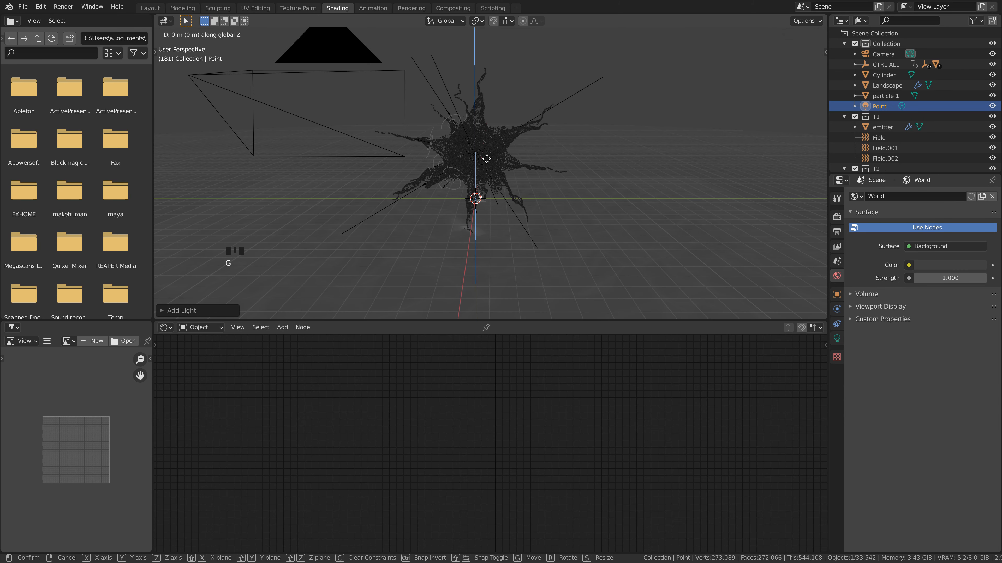
click(470, 155)
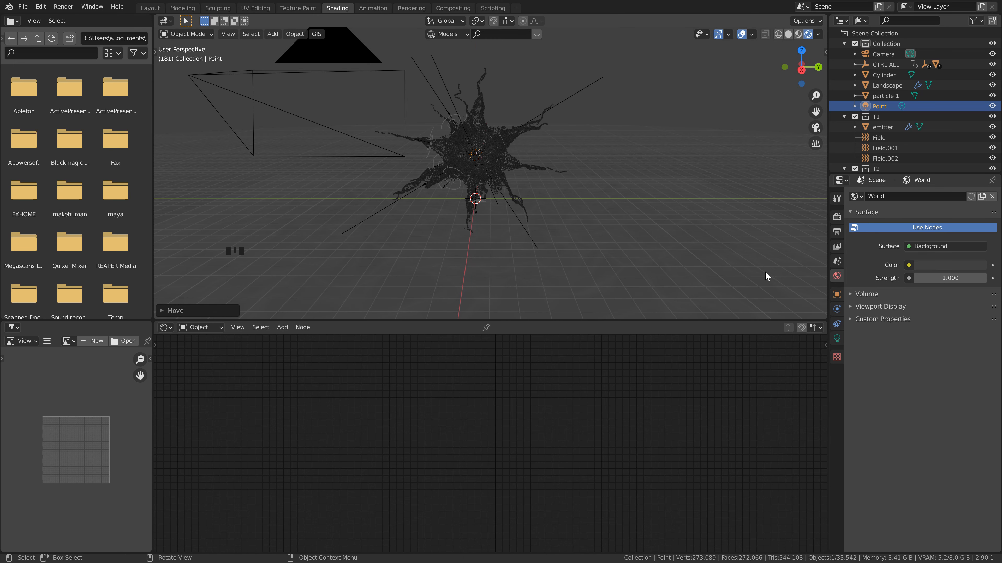
Step: Color the point light a saturated red-orange with hue 0.019 and set its power to 2500 W
click(837, 339)
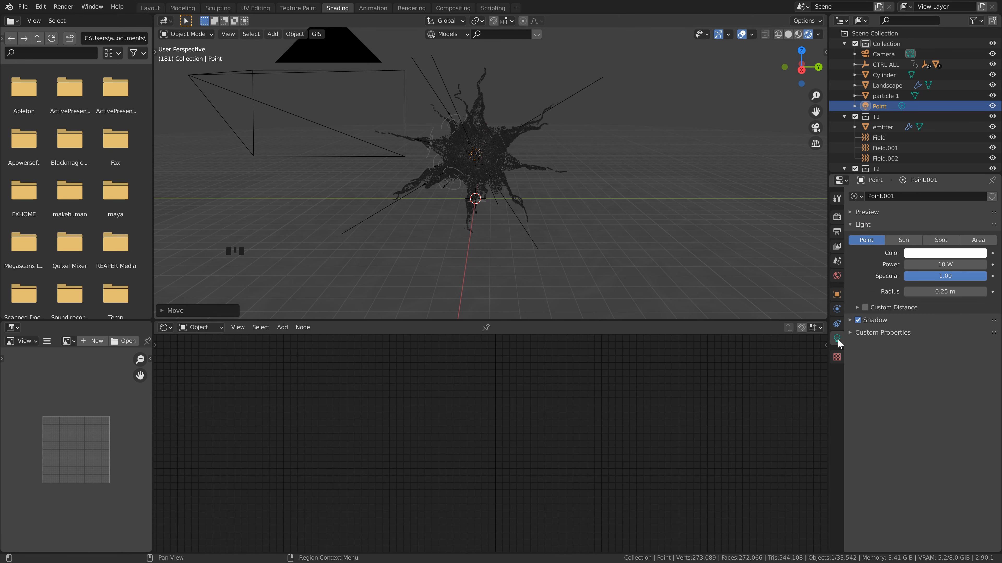
click(947, 255)
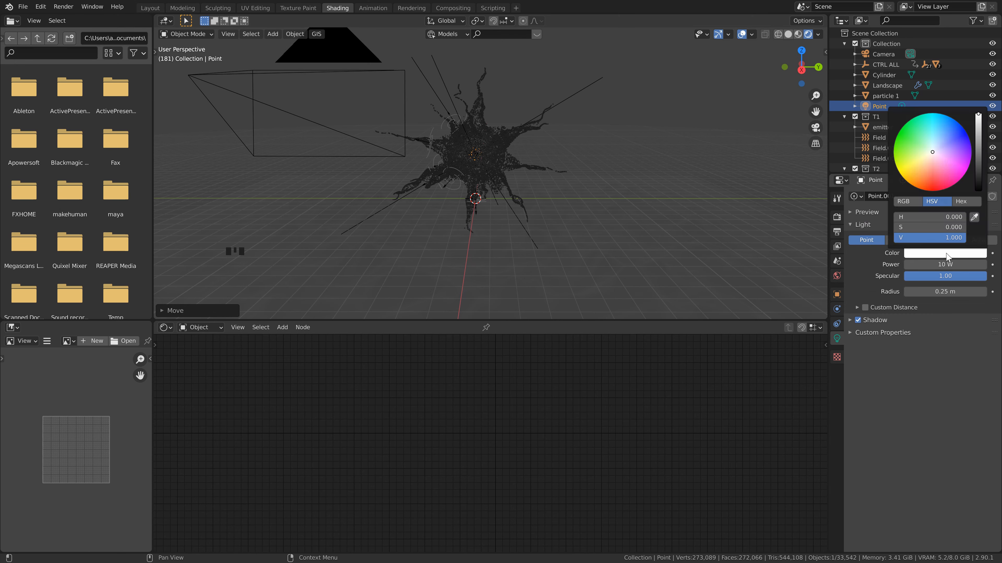
click(933, 189)
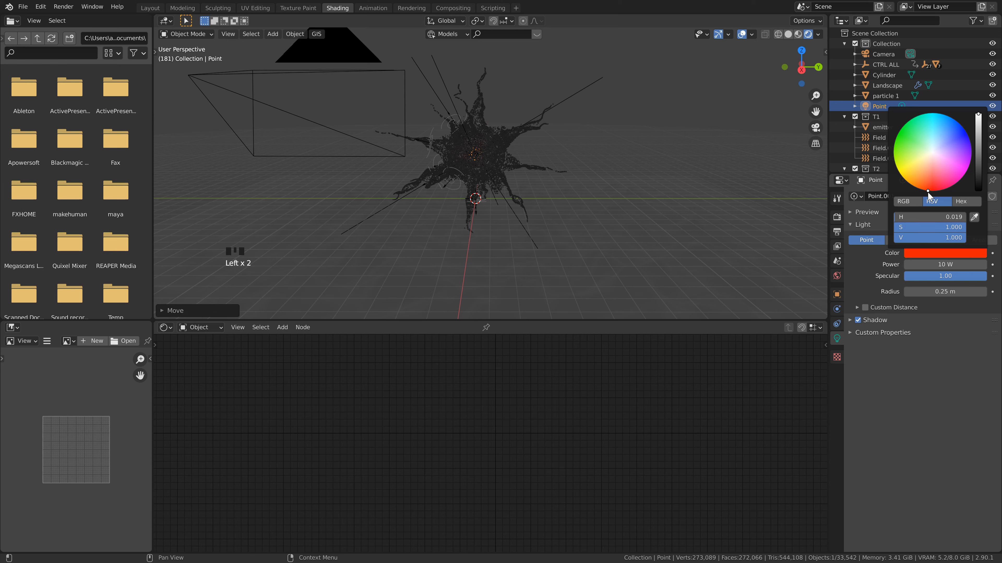
click(940, 264)
text(2)
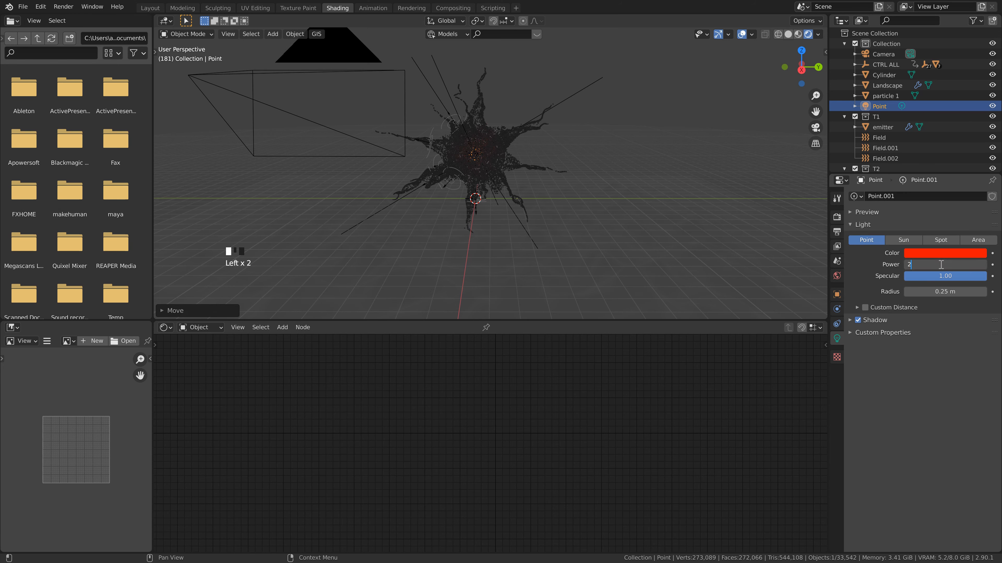
text(500)
key(Return)
shift+middle_drag(512, 192, 514, 173)
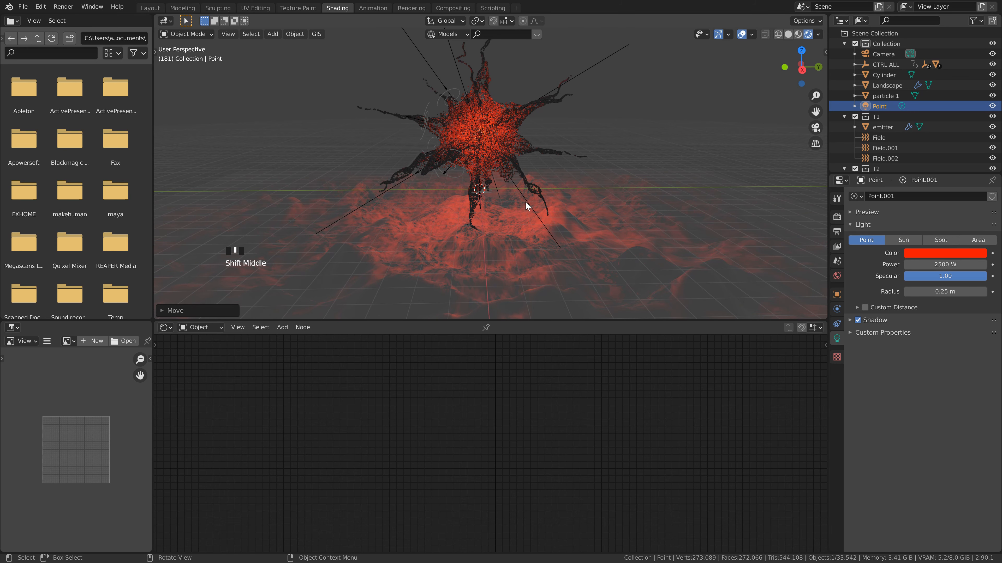
Step: Give the landscape a new material and darken its base color to dark gray
click(514, 241)
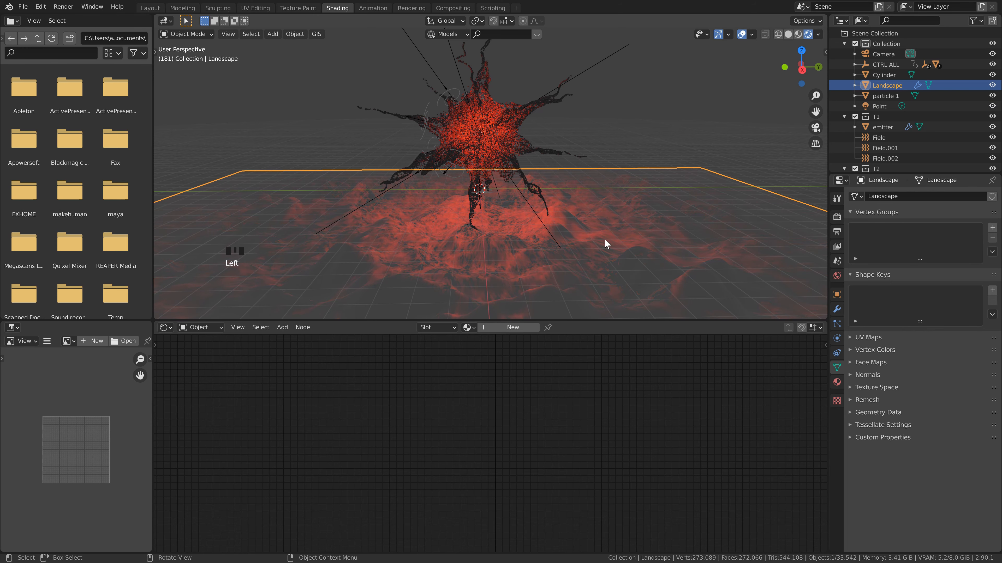
scroll(553, 375, down, 3)
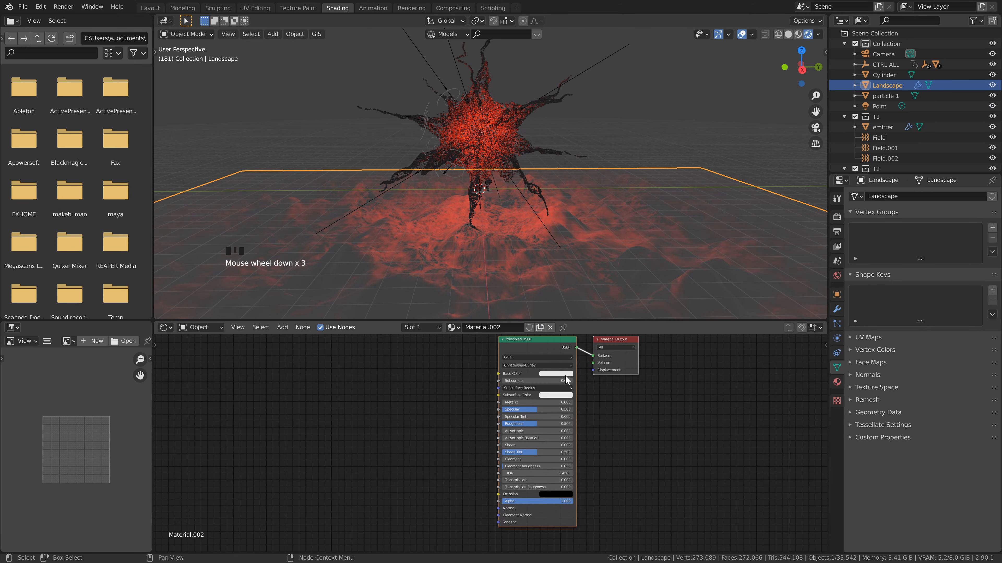
click(565, 374)
click(594, 307)
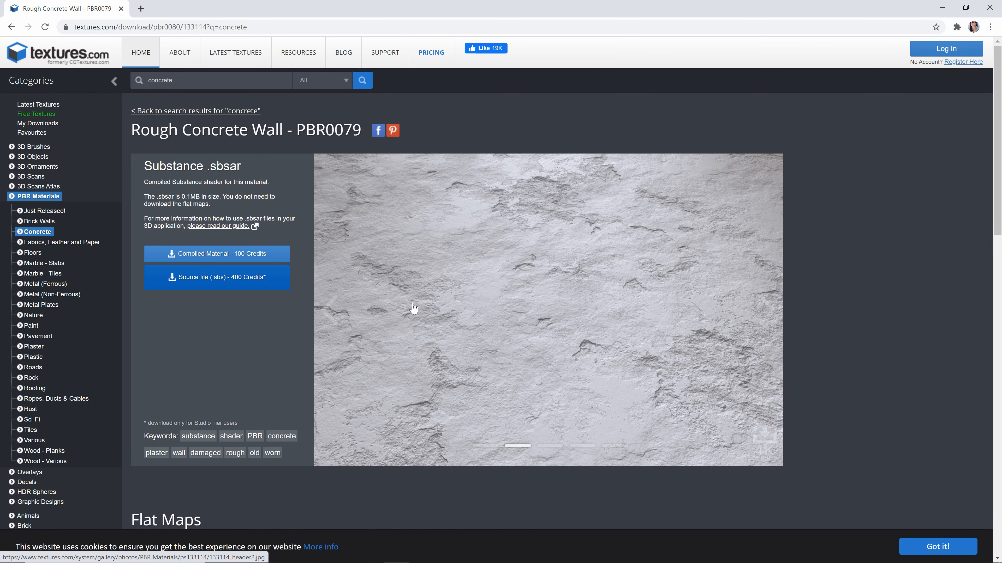
Step: In the web browser, examine the flat maps offered for the Rough Concrete Wall material on textures.com
scroll(823, 218, down, 10)
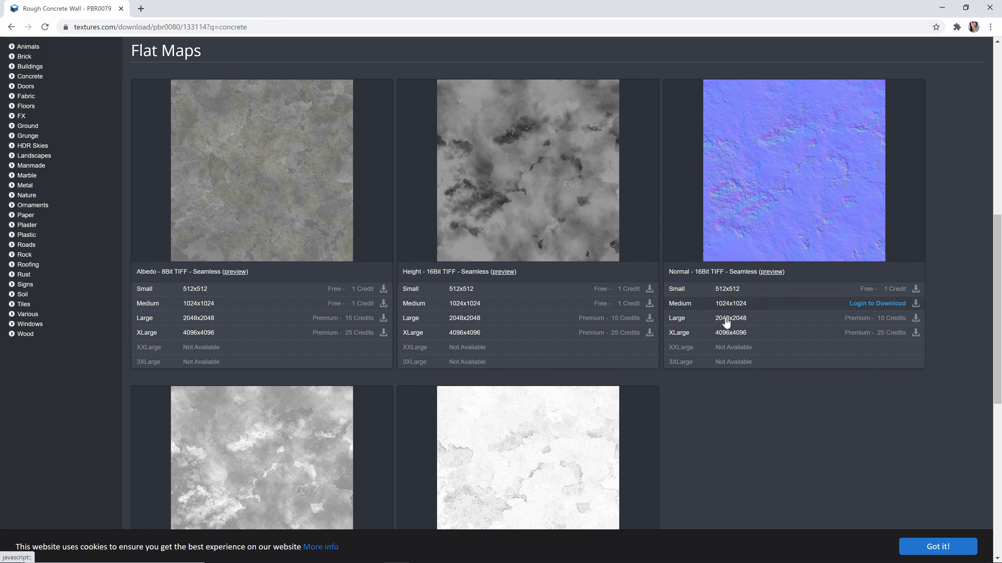
scroll(592, 375, down, 2)
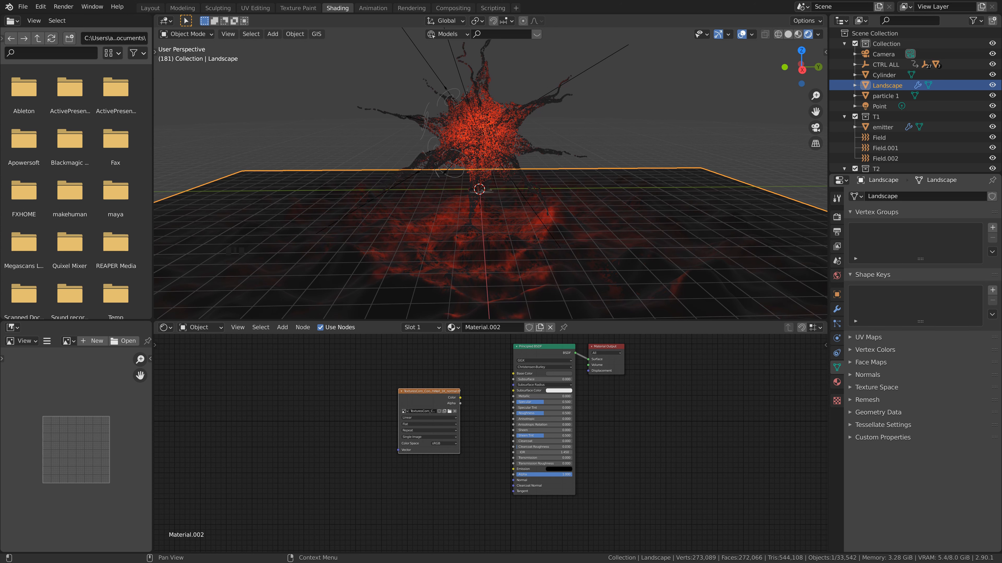
Step: In Blender, add the concrete roughness image to the landscape material beside the normal image and link its Color to the shader's Roughness
drag(337, 396, 330, 391)
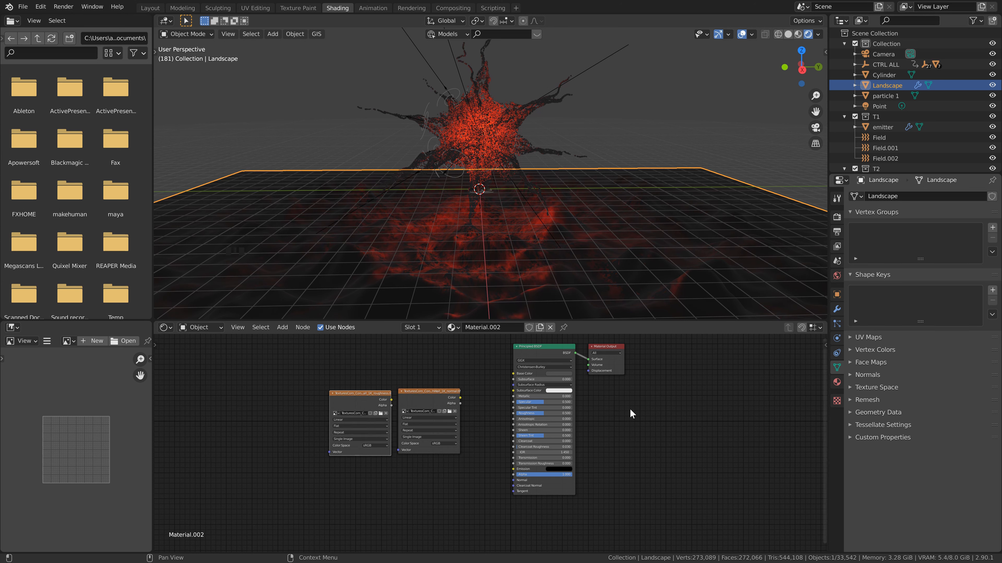
drag(422, 392, 374, 464)
drag(392, 400, 514, 414)
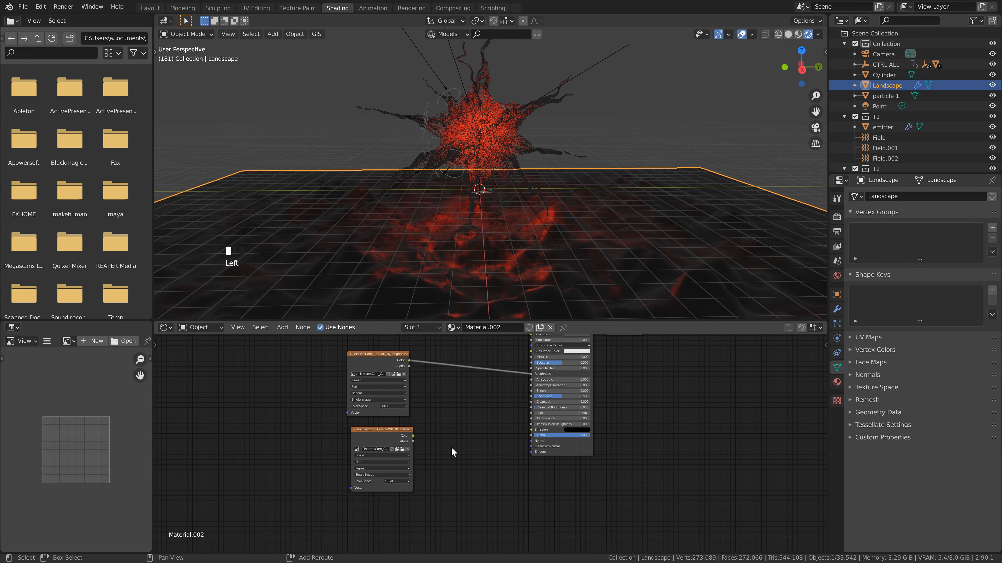
Step: Add a Normal Map node and route the concrete normal image's Color through it into the Principled BSDF's Normal input
key(shift+a)
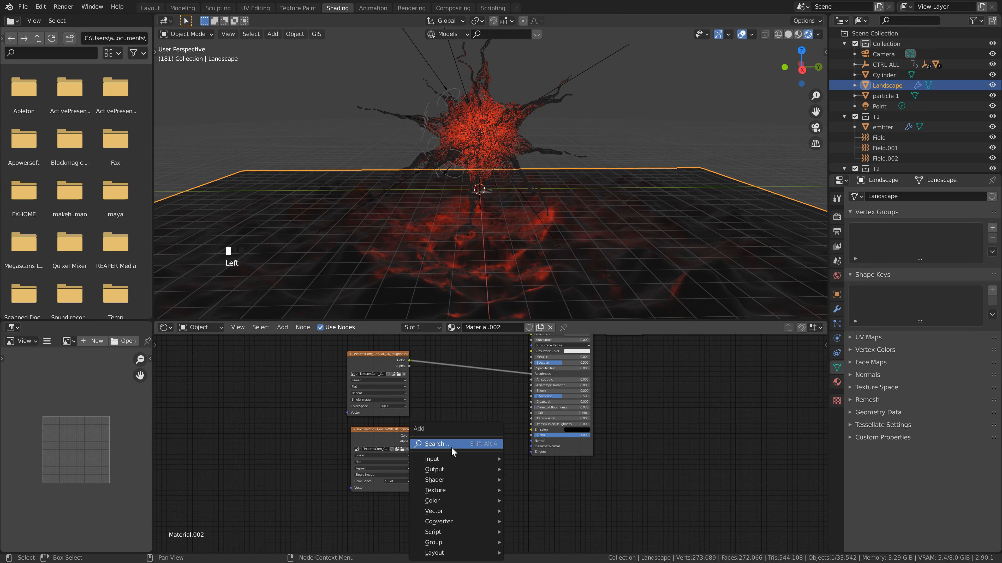
click(451, 447)
text(no)
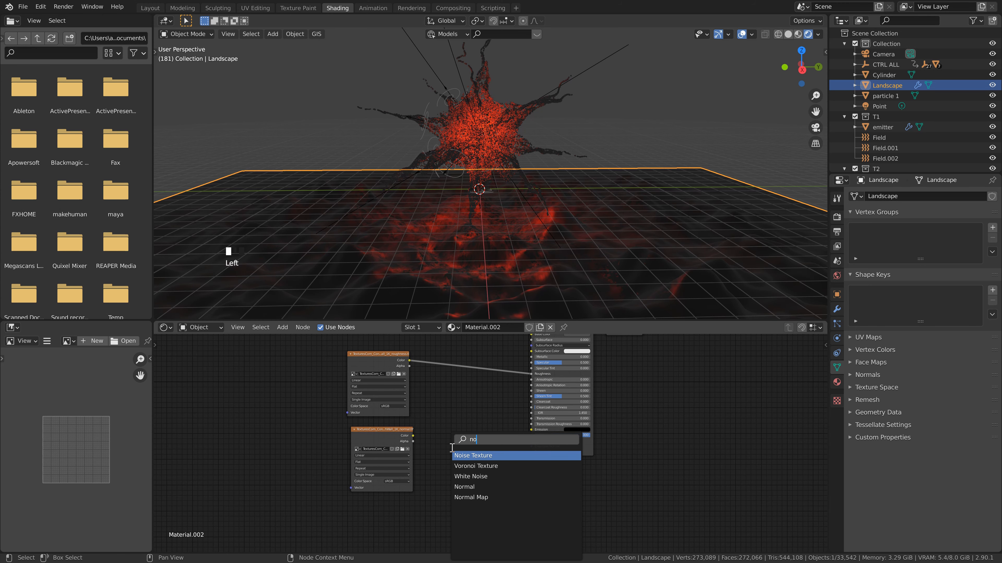
key(Down)
key(Down)
key(Down)
key(Down)
key(Return)
drag(413, 436, 459, 471)
drag(498, 445, 531, 441)
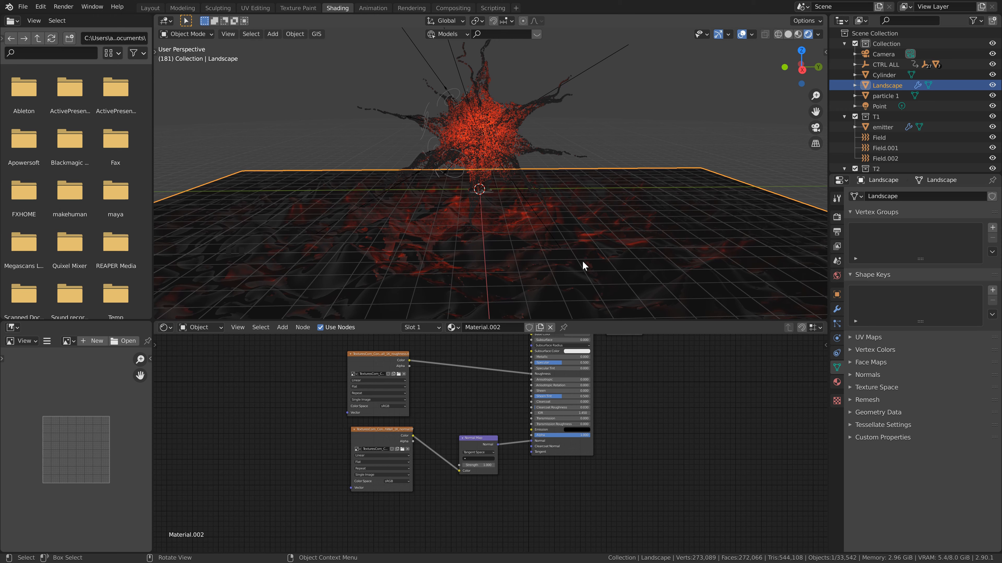
Step: Hide the cylinder and unwrap the landscape mesh with Project From View in the top orthographic view
middle_drag(548, 253, 510, 195)
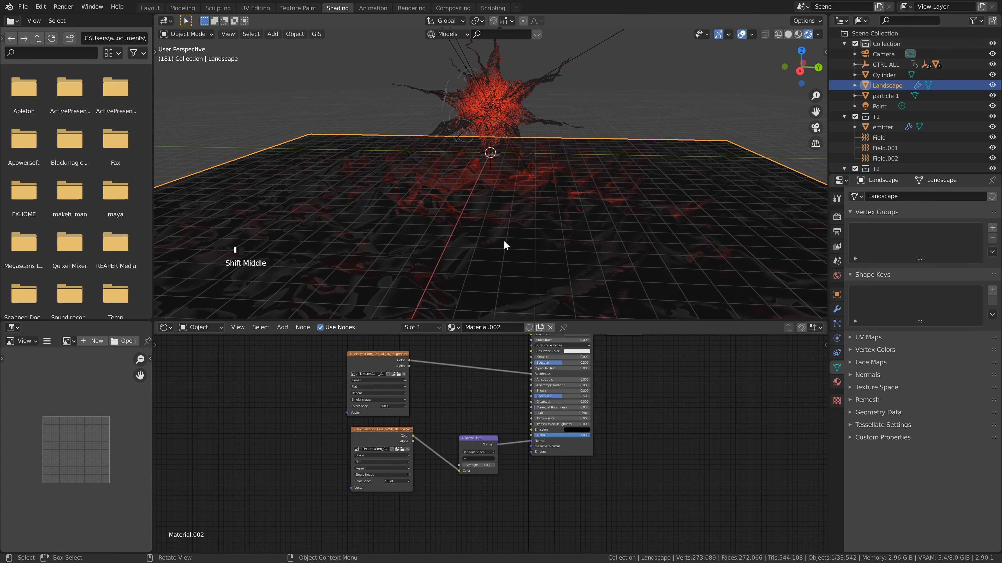
middle_drag(473, 254, 489, 254)
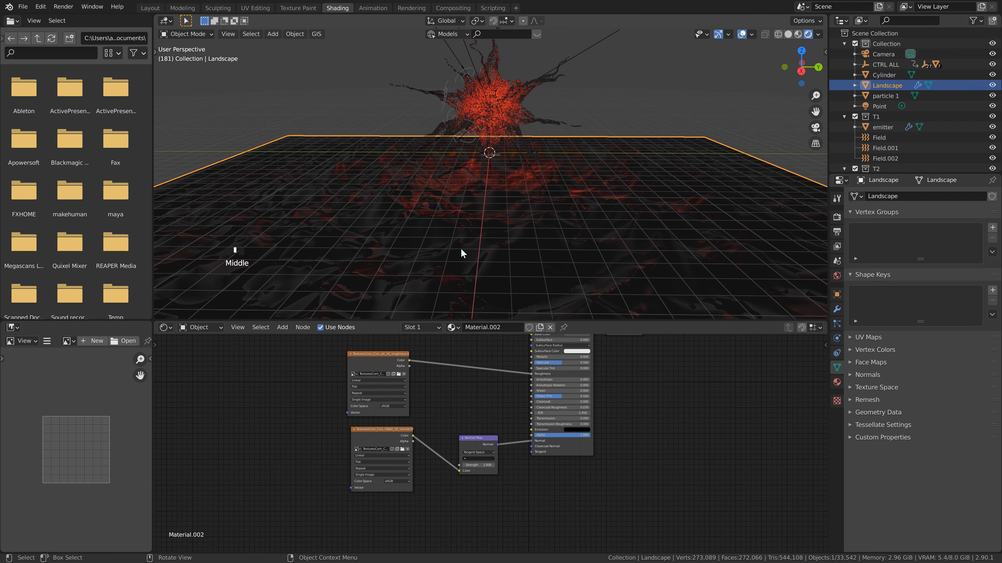
scroll(462, 250, down, 2)
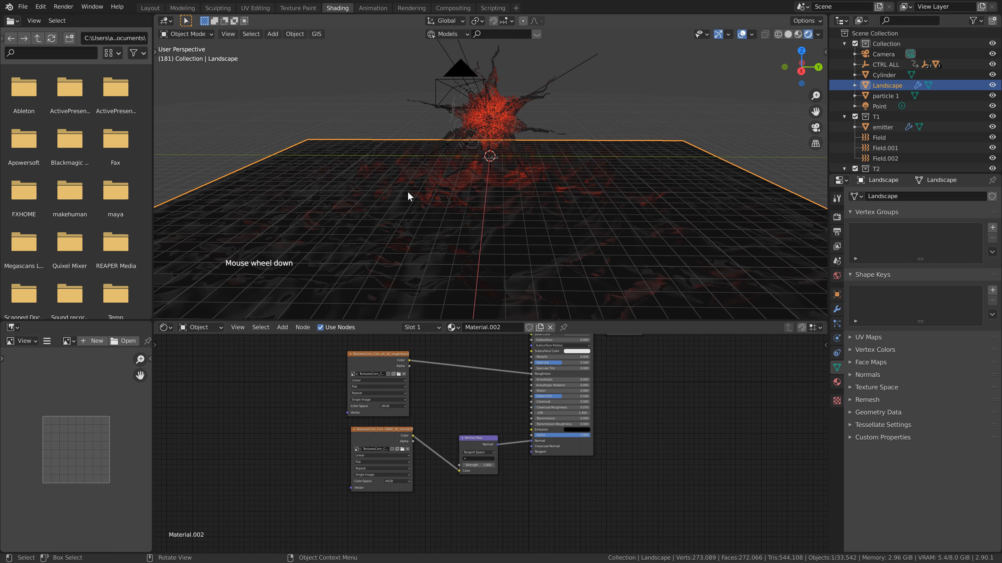
click(255, 8)
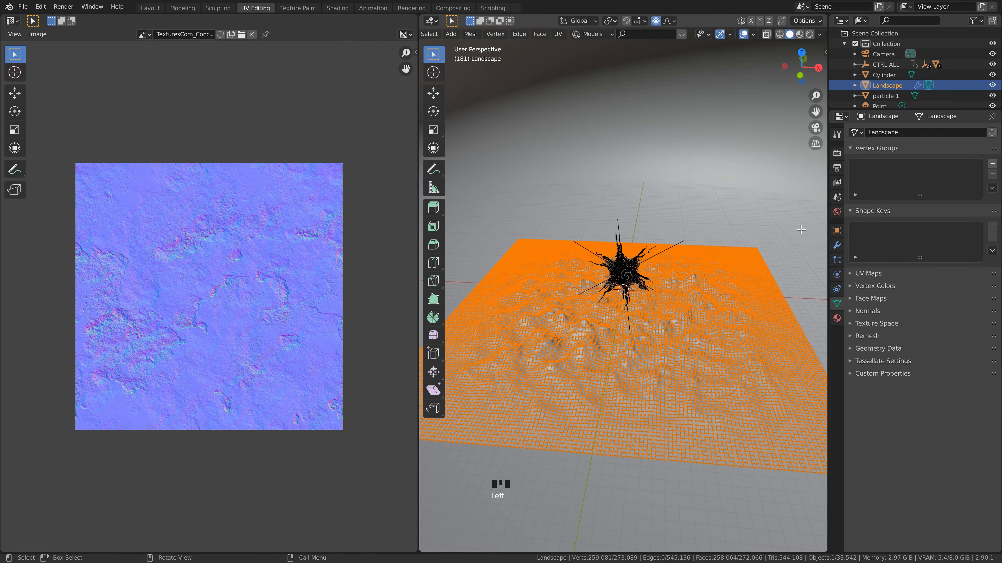
click(992, 75)
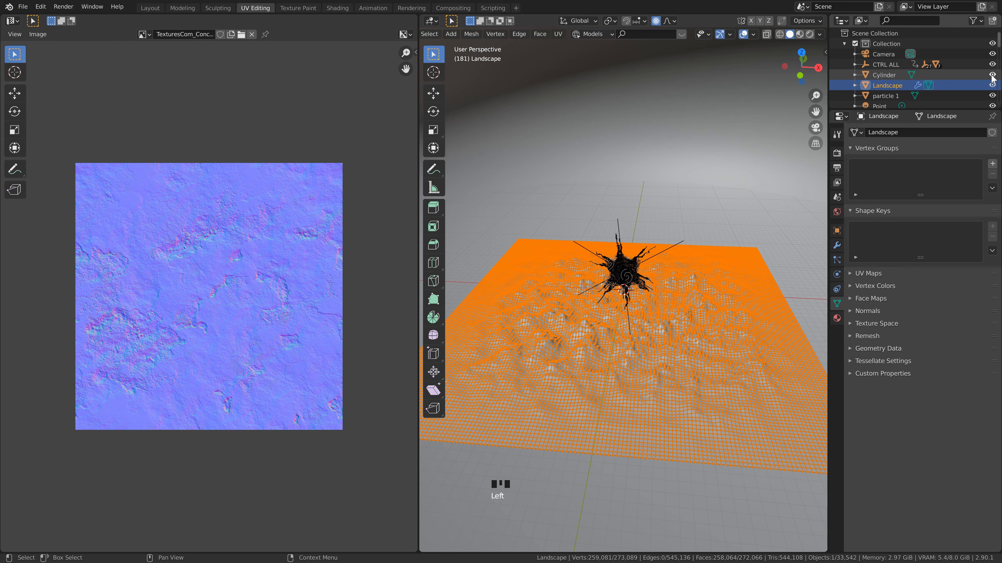
key(KP_7)
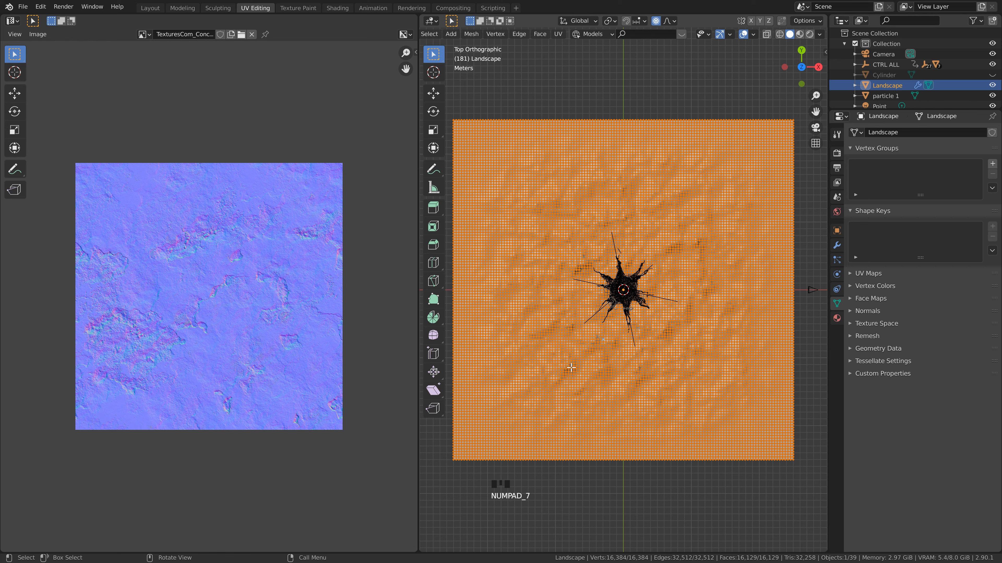
key(u)
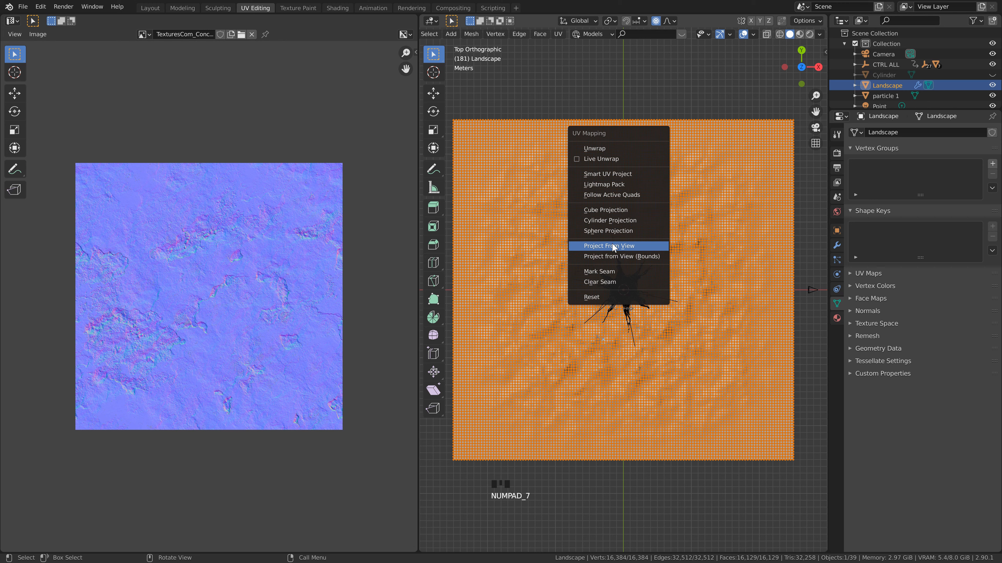
click(611, 246)
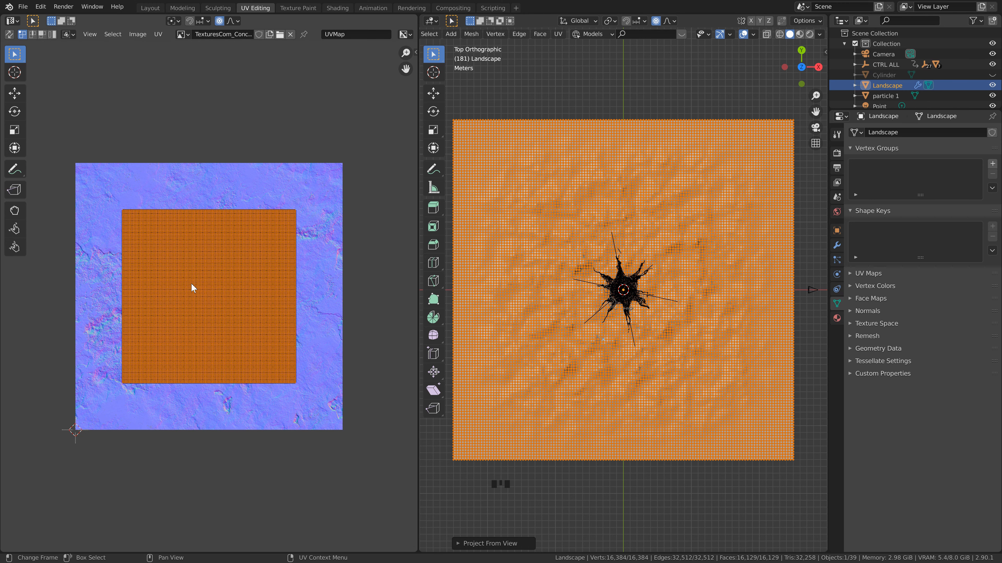
Step: Scale the landscape's whole UV layout up over the concrete normal image
scroll(194, 288, down, 3)
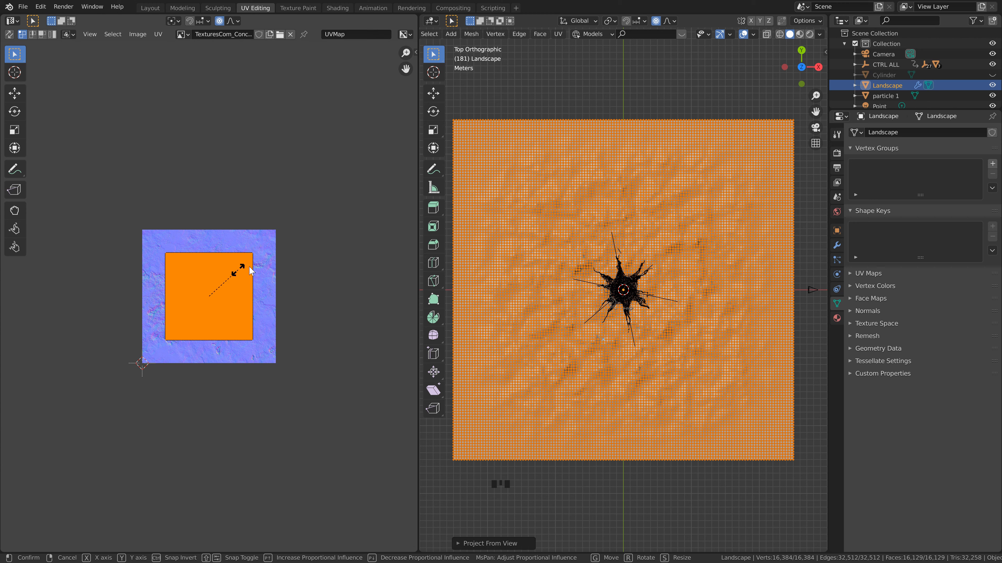
key(s)
click(306, 257)
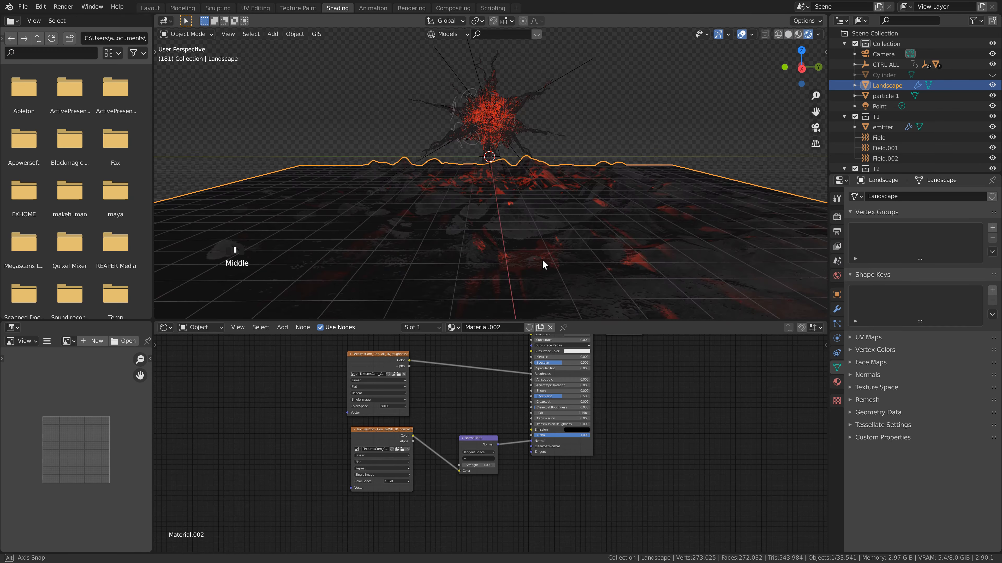
Step: Insert a ColorRamp node between the roughness image and the shader's Roughness, and shift its white stop toward the ramp's middle
mouse_move(543, 260)
middle_down()
mouse_move(528, 213)
mouse_move(501, 224)
middle_up()
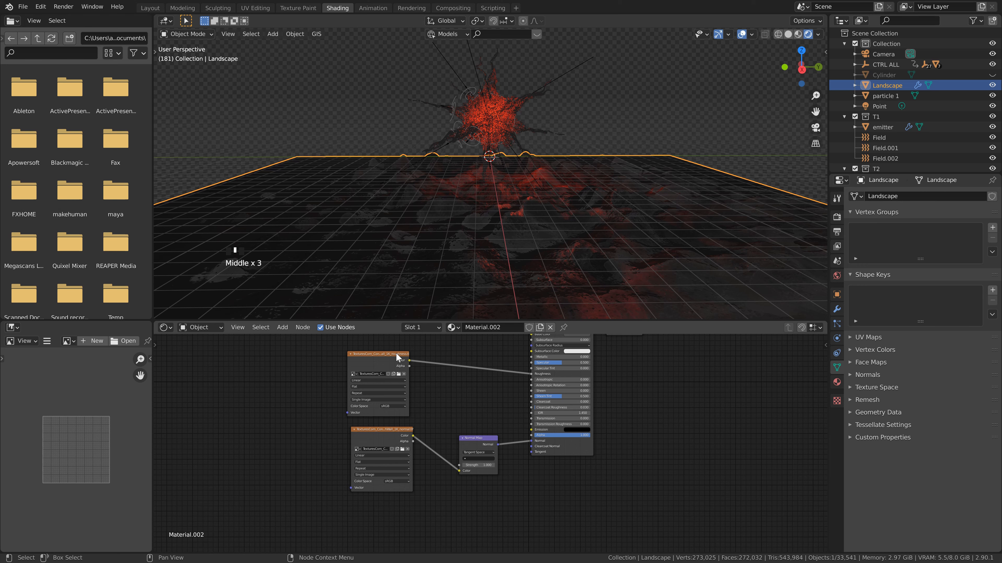
drag(397, 357, 323, 356)
key(shift+a)
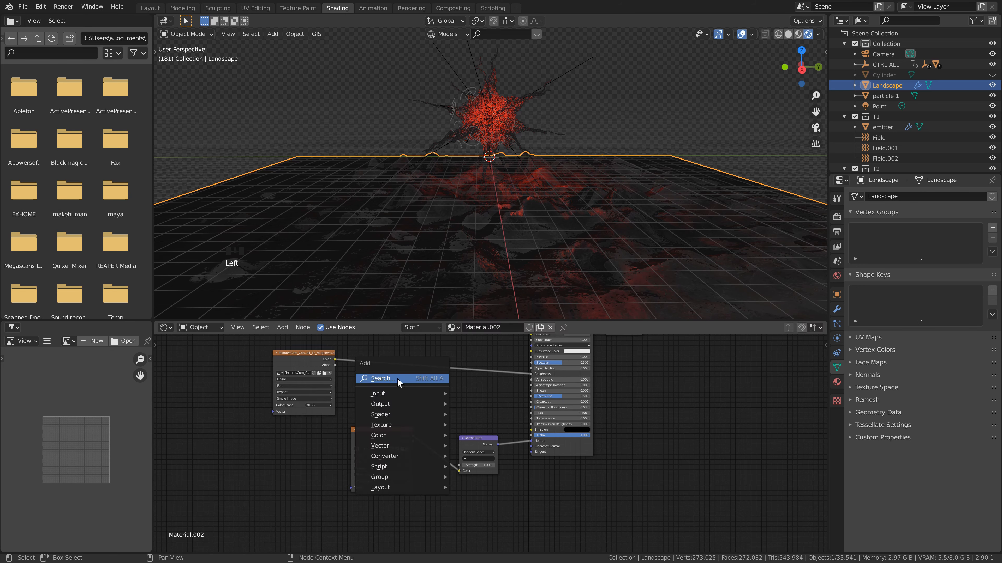
click(382, 379)
text(color ramp)
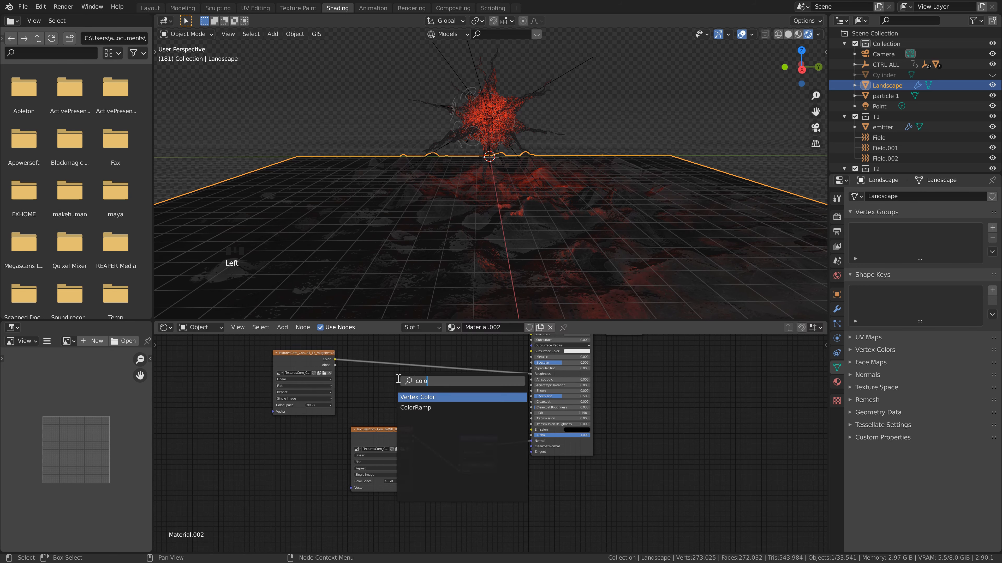
key(Return)
click(395, 357)
drag(452, 389, 424, 389)
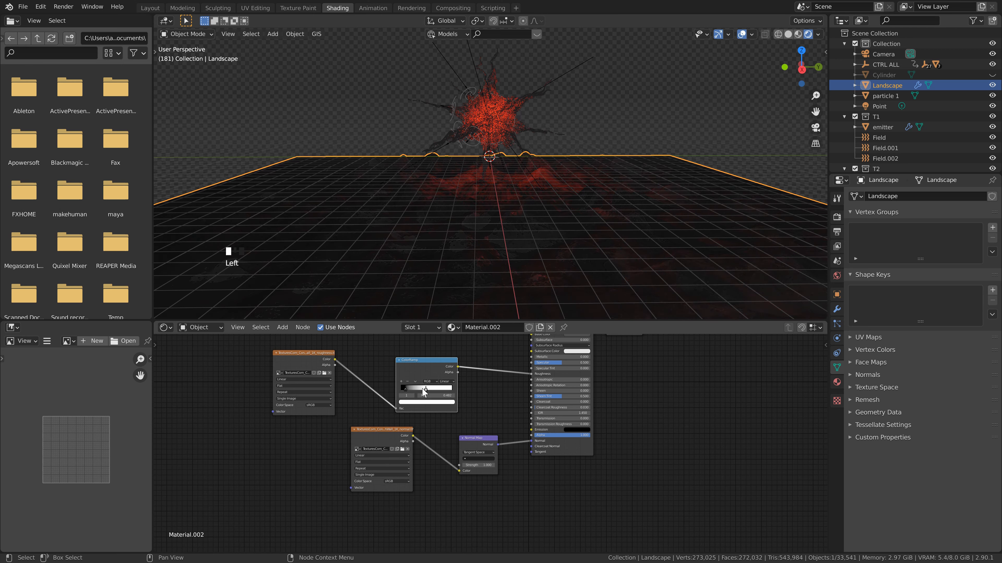
Step: Turn off the viewport overlays and make the hidden cylinder visible again
click(741, 35)
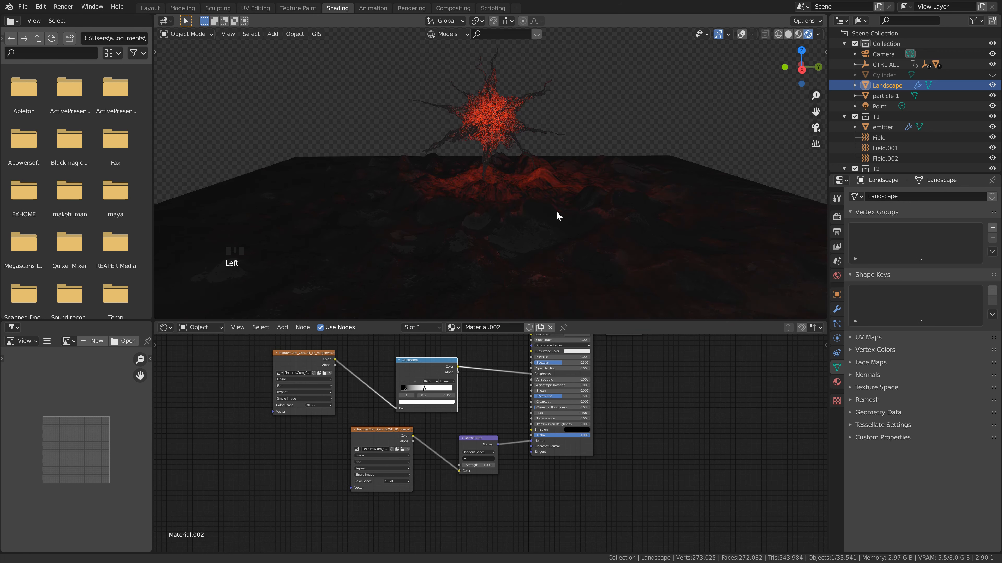
shift+middle_drag(556, 213, 561, 181)
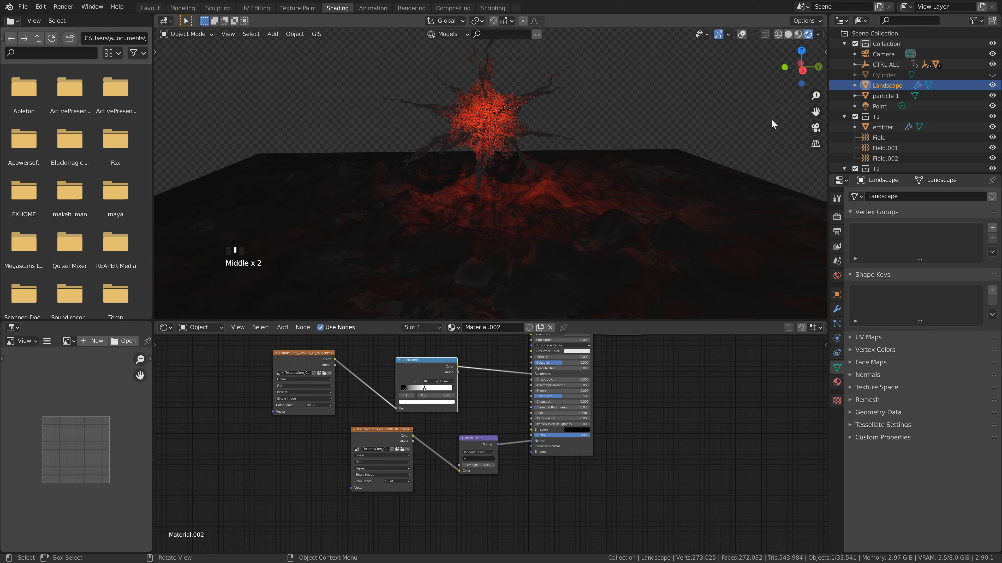
click(991, 74)
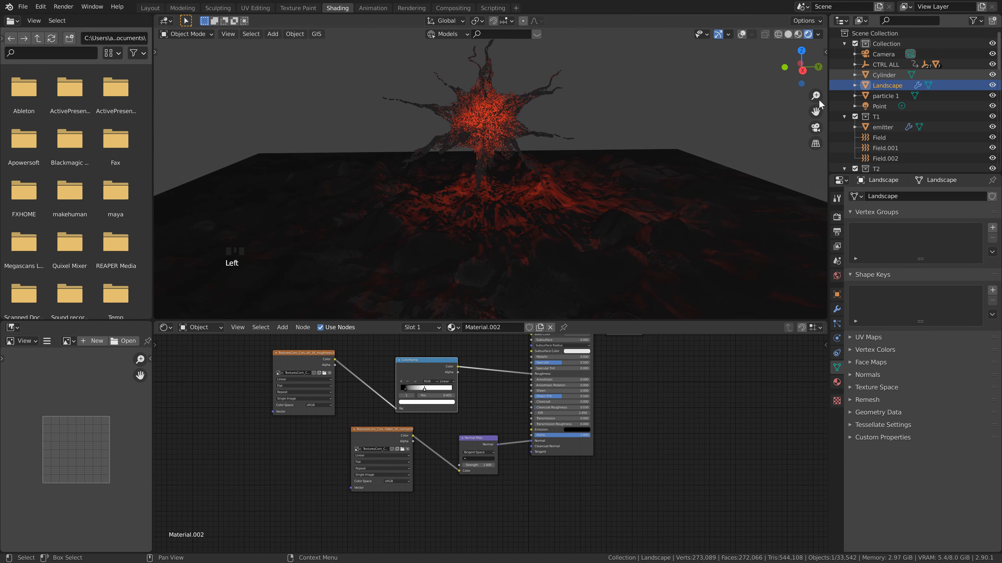
Step: Give the background cylinder a new material with Specular 0, Roughness 1 and a black base color
click(647, 68)
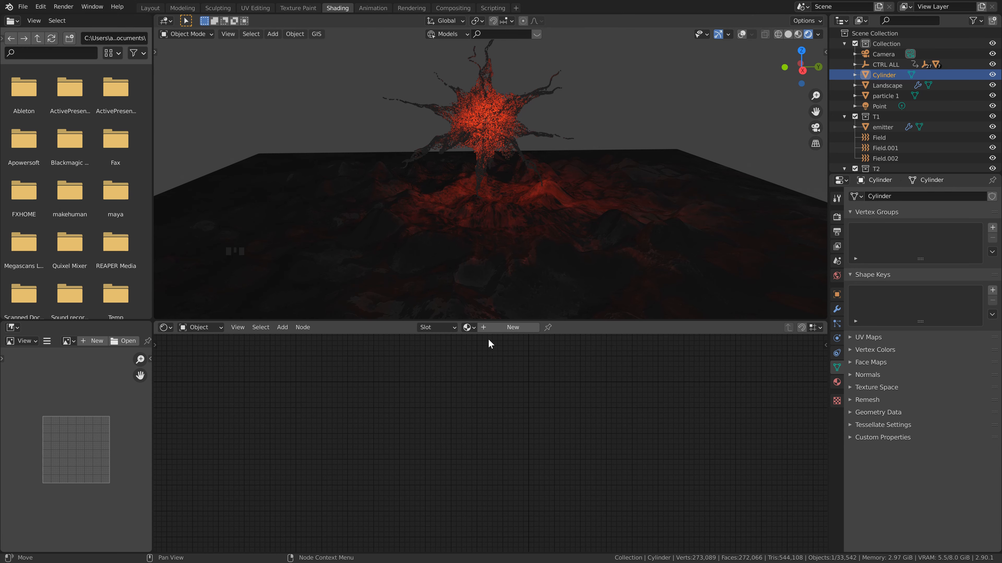
click(490, 327)
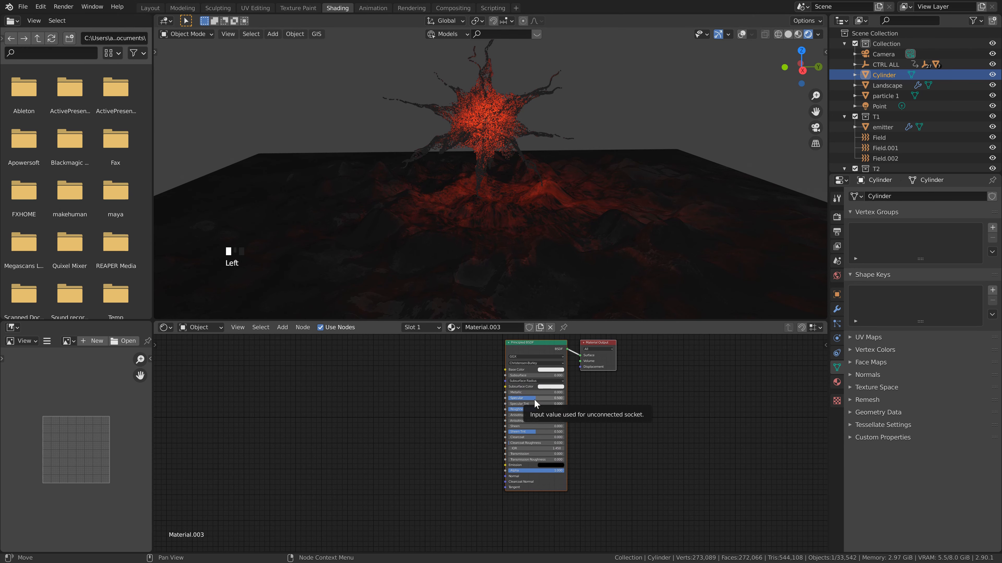
drag(534, 400, 557, 414)
click(551, 370)
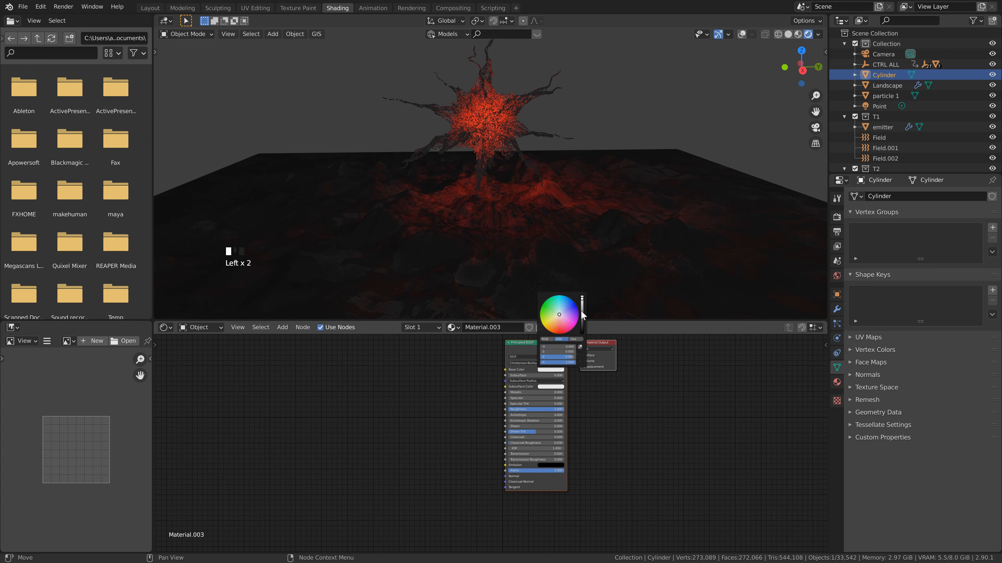
drag(582, 313, 582, 350)
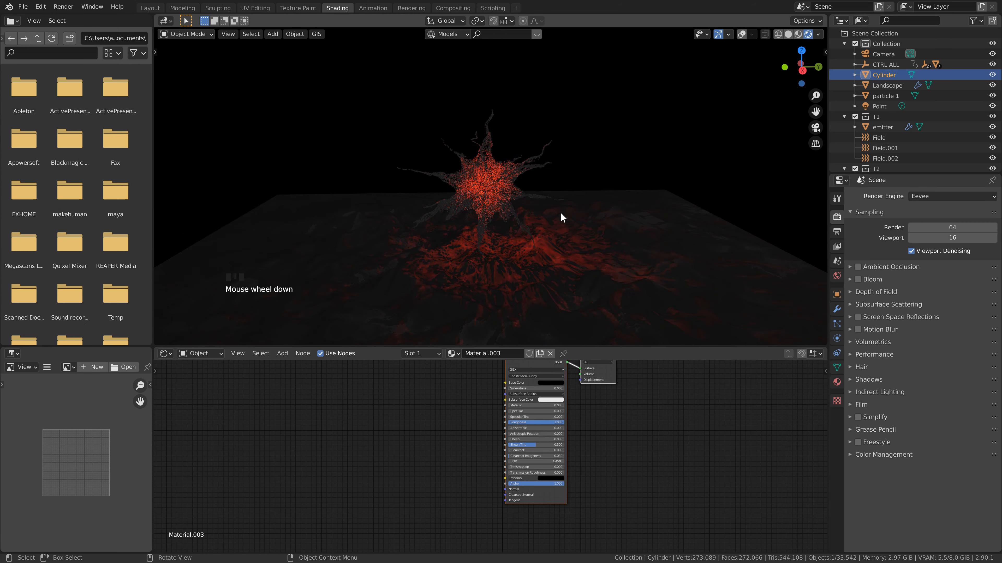
middle_drag(561, 212, 554, 212)
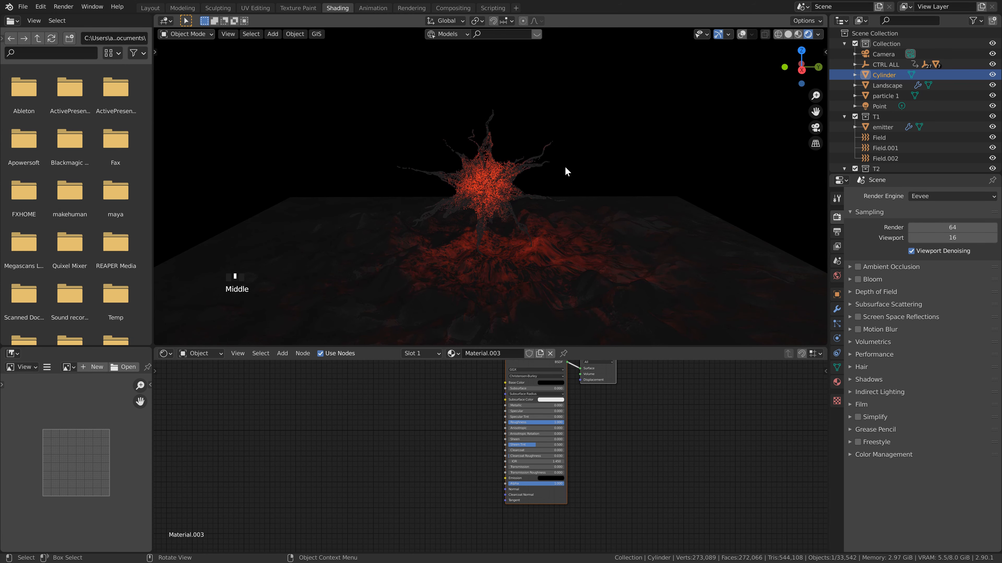
middle_drag(565, 170, 565, 190)
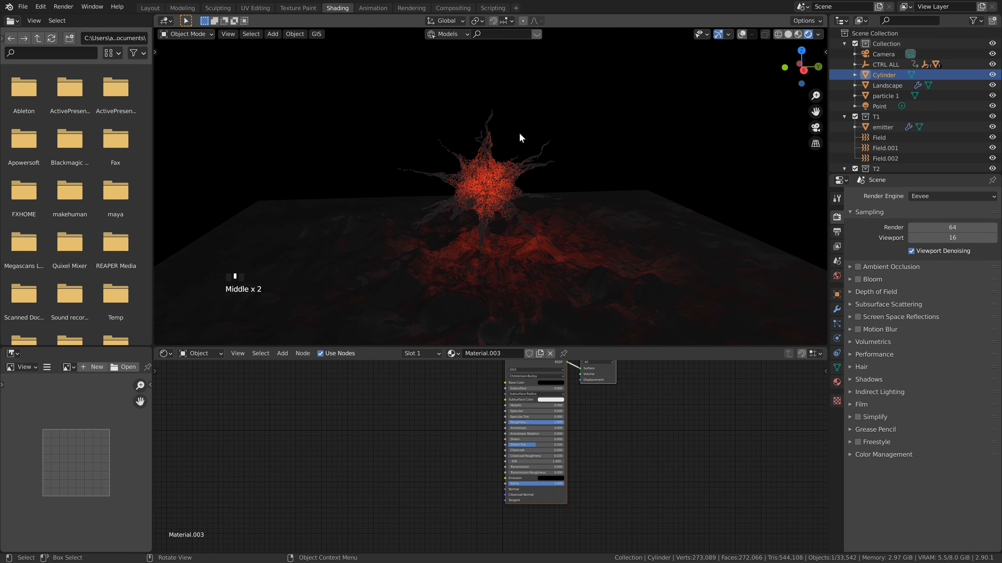
middle_drag(519, 133, 519, 139)
key(x)
click(550, 199)
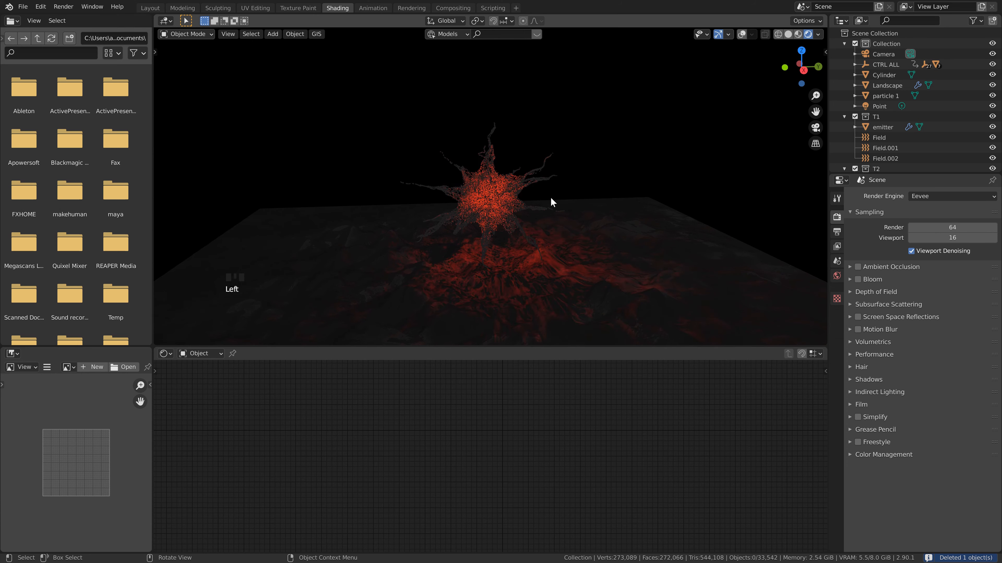
Step: Show the viewport overlays and add an area light raised along Z to about 10.8 m, above the creature
shift+middle_drag(557, 197, 558, 162)
click(741, 34)
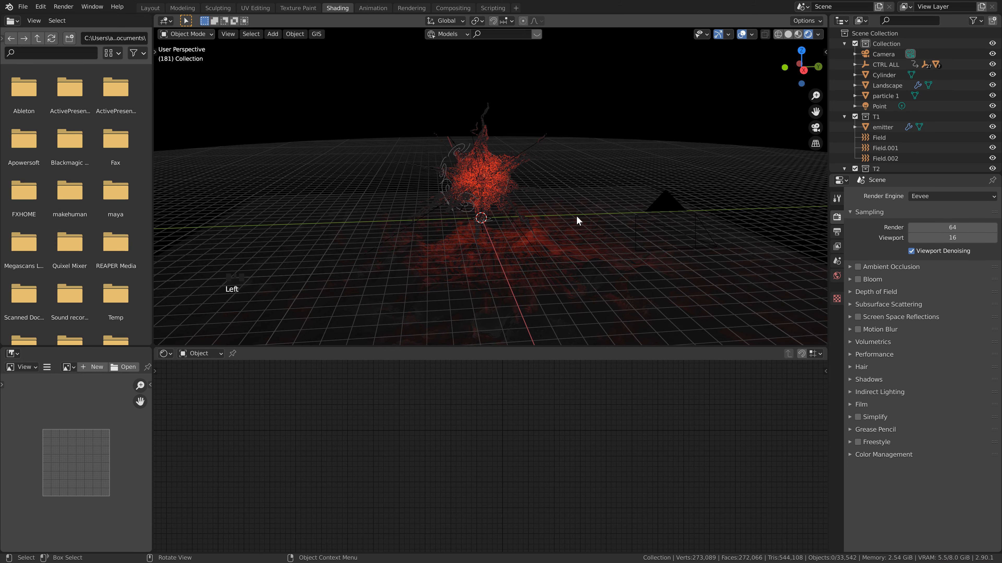
key(shift+a)
mouse_move(548, 154)
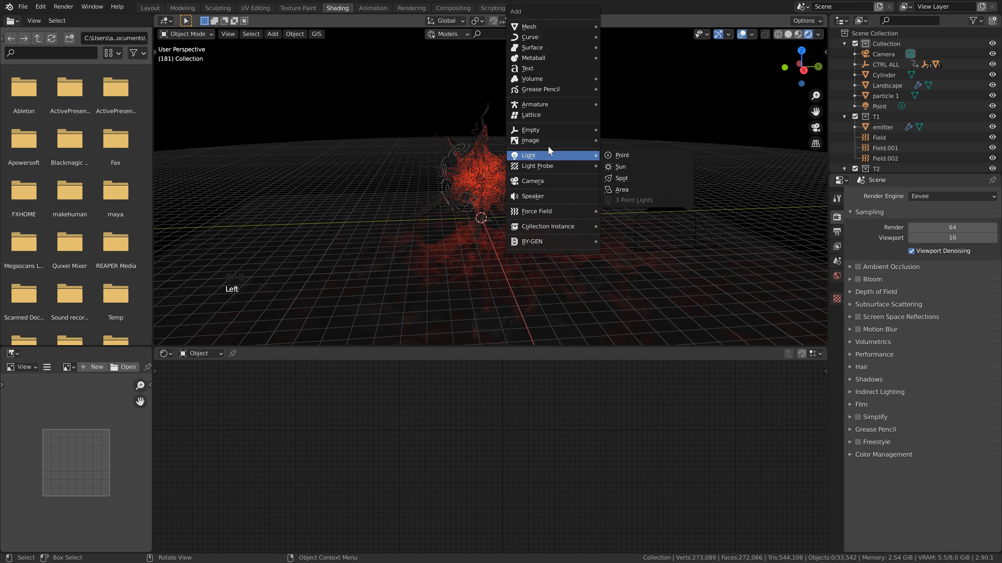
click(632, 191)
key(g)
key(z)
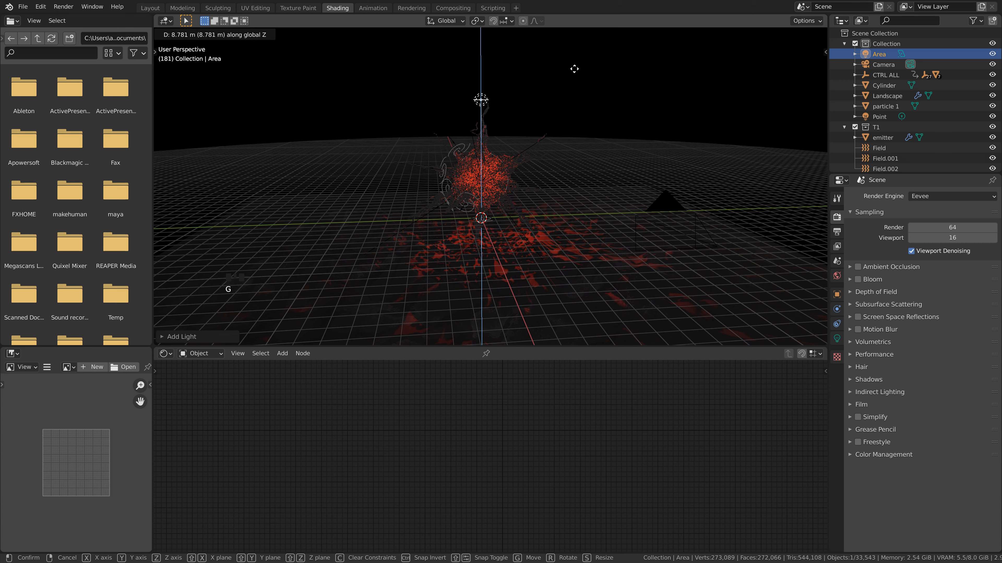
click(573, 65)
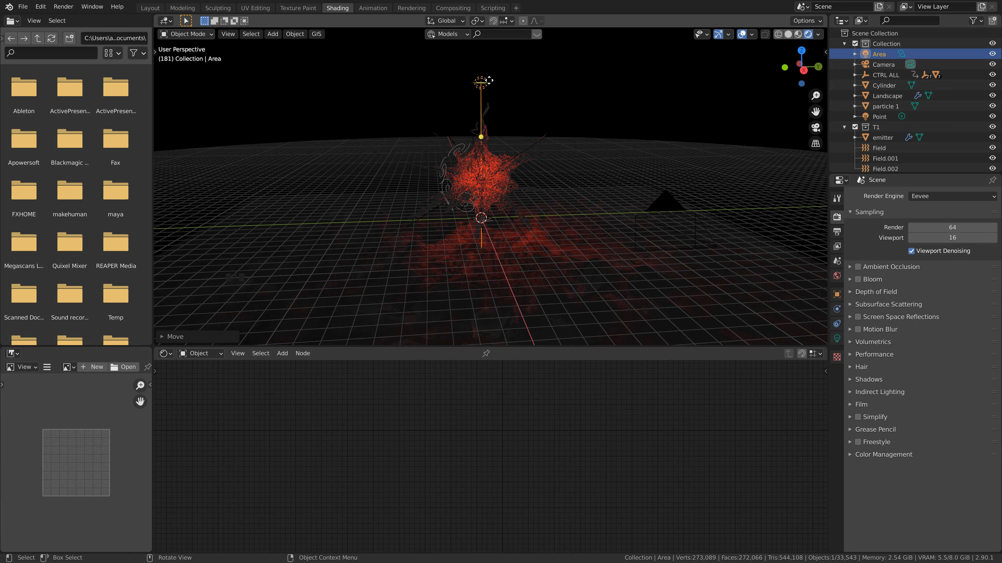
key(g)
Step: Set the area light's shape to Ellipse and scale the light up by about 4.15
click(836, 339)
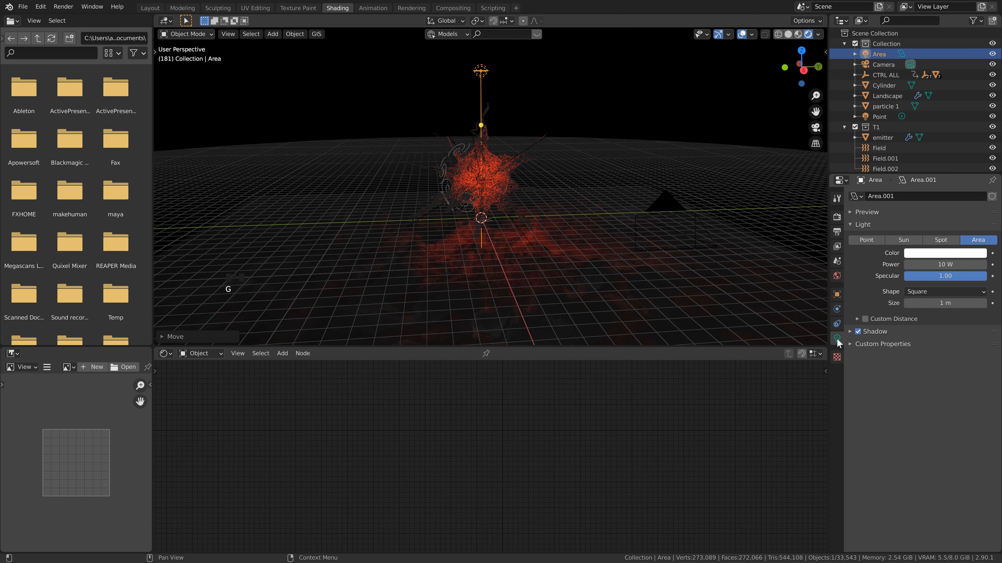
click(928, 291)
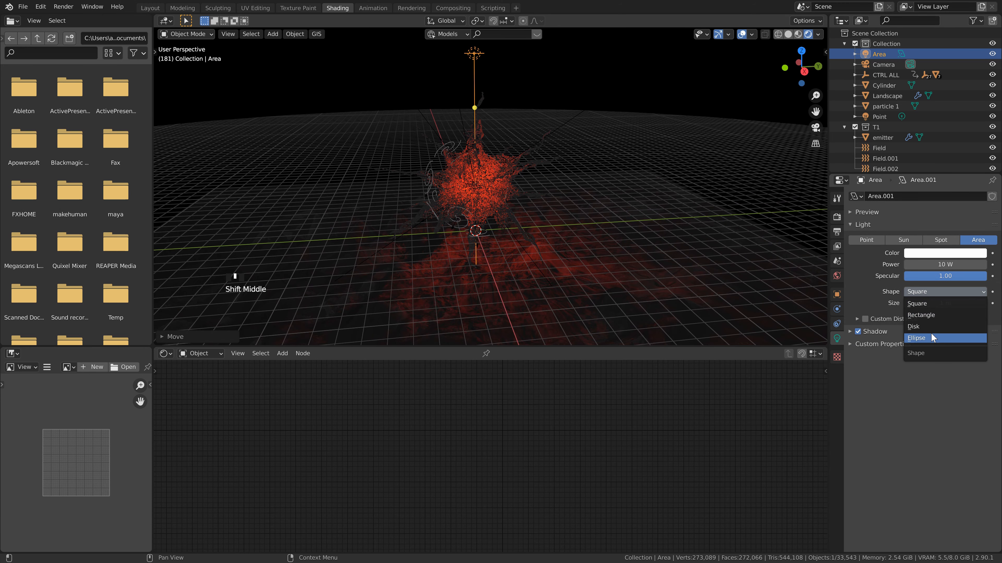
click(930, 332)
shift+middle_drag(636, 157, 513, 137)
scroll(530, 132, up, 4)
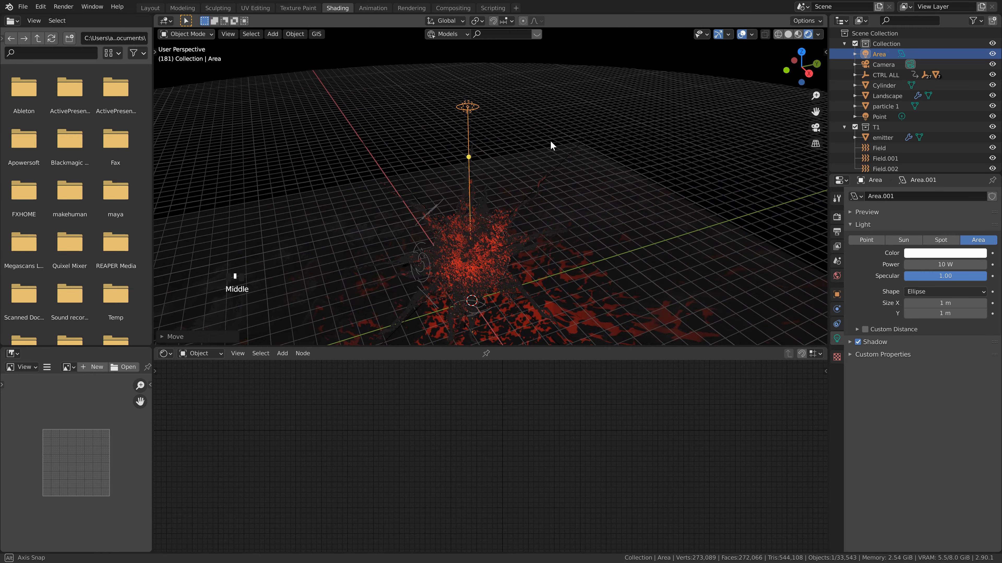
scroll(523, 130, down, 1)
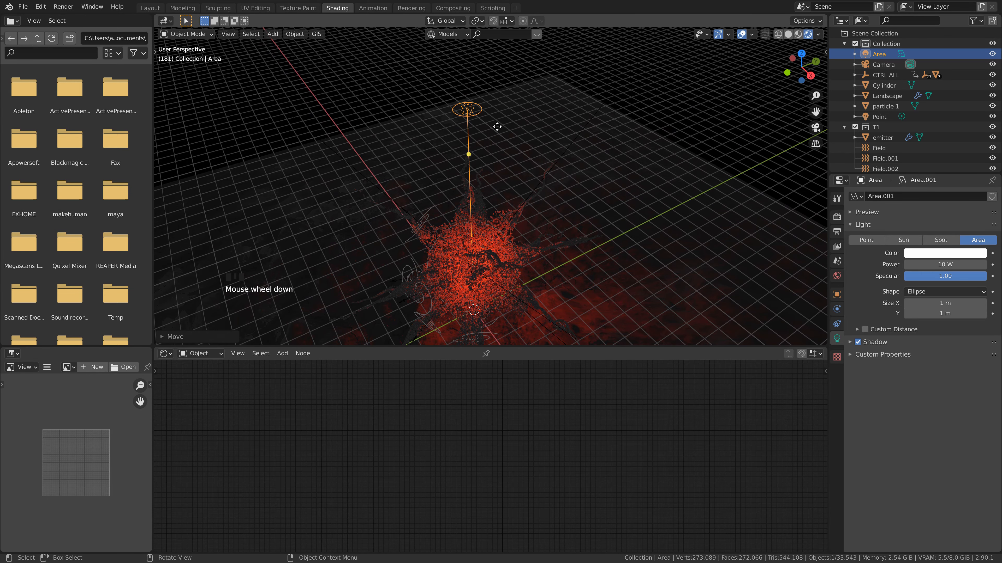
key(s)
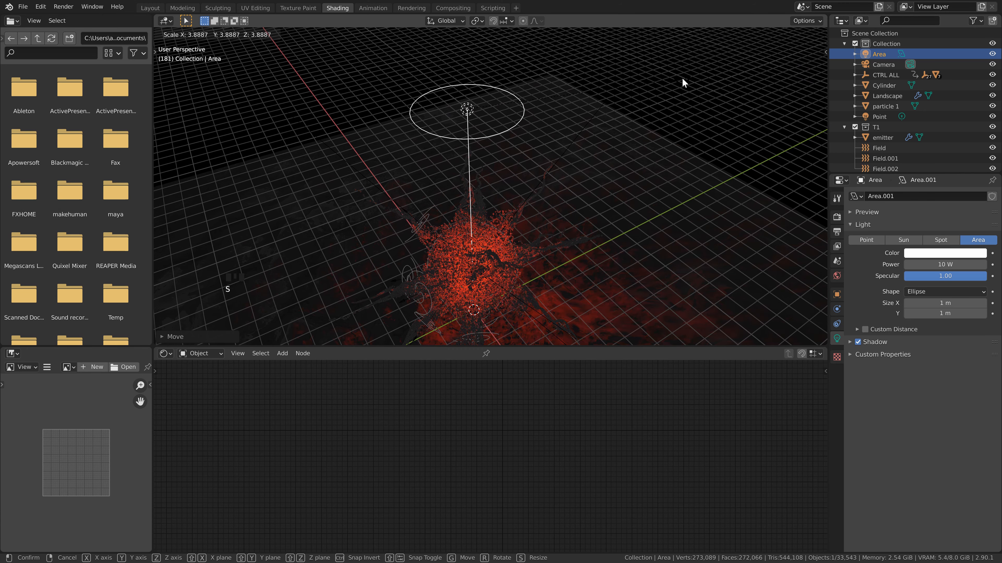
click(697, 81)
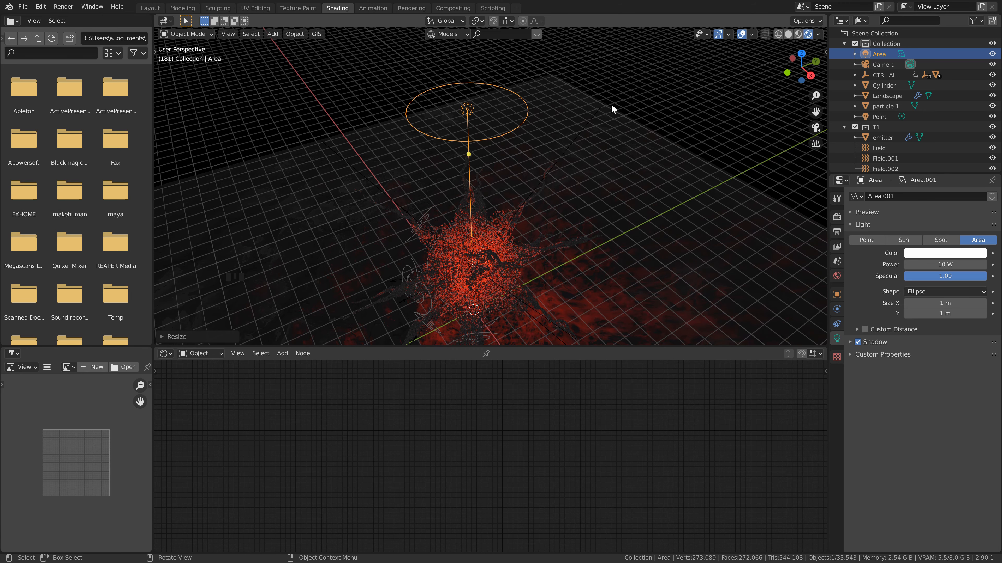
Step: Set the area light's power to 2000 W and its color to a pale blue-violet
middle_drag(611, 105, 568, 88)
click(935, 264)
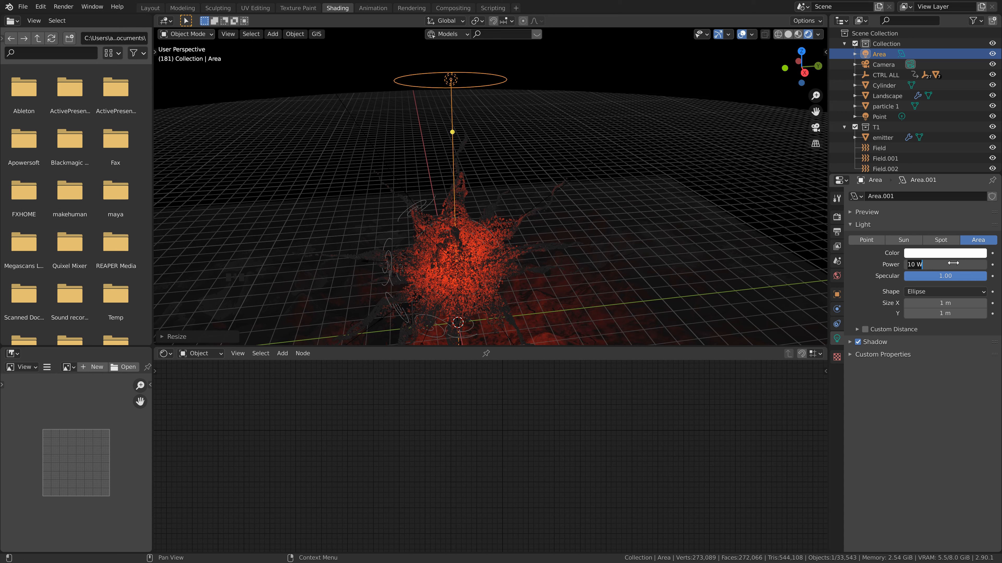
text(2000)
key(Return)
click(945, 253)
click(941, 149)
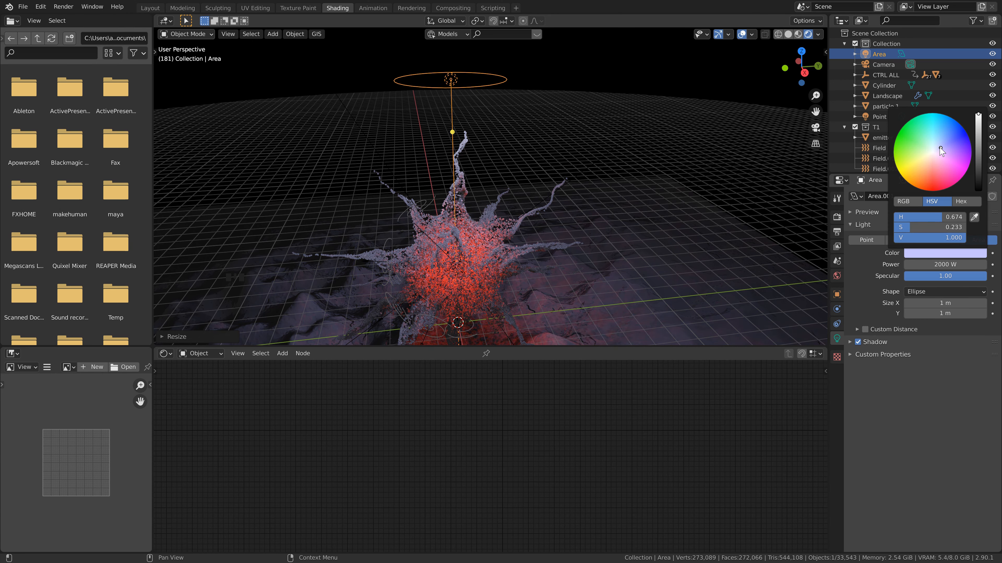
drag(941, 149, 939, 147)
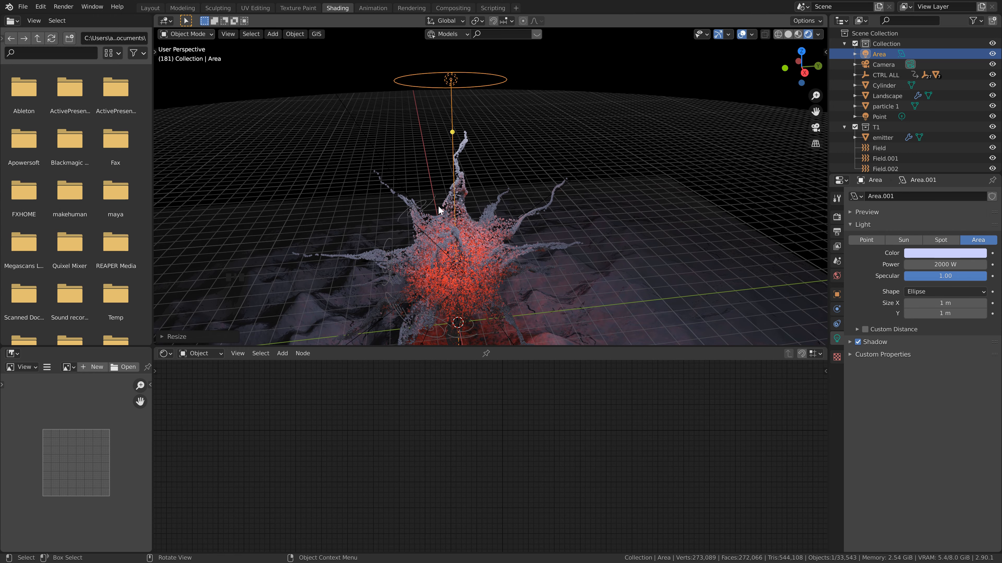
Step: Switch to the Layout workspace and look through the camera with the viewport overlays hidden
click(150, 8)
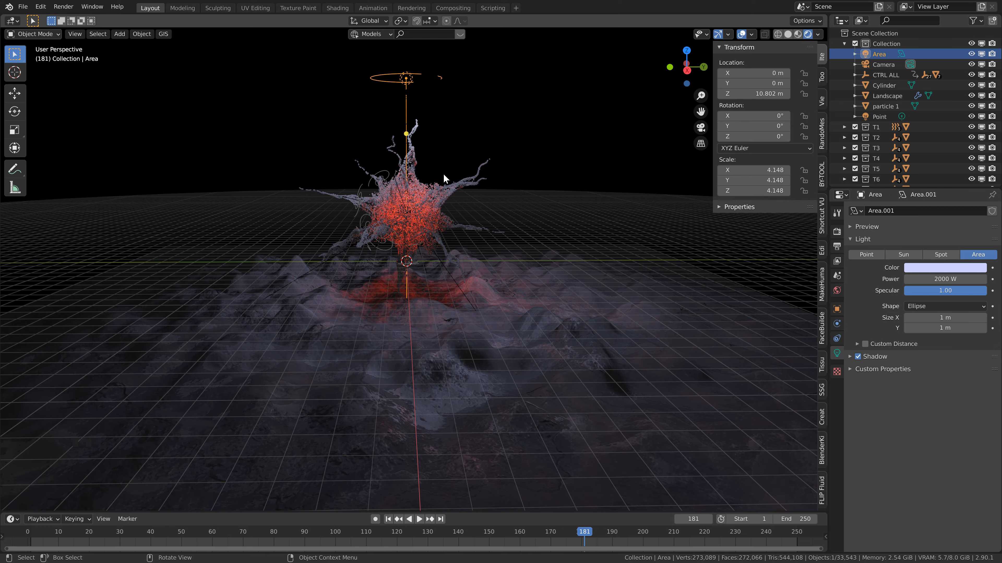
key(KP_0)
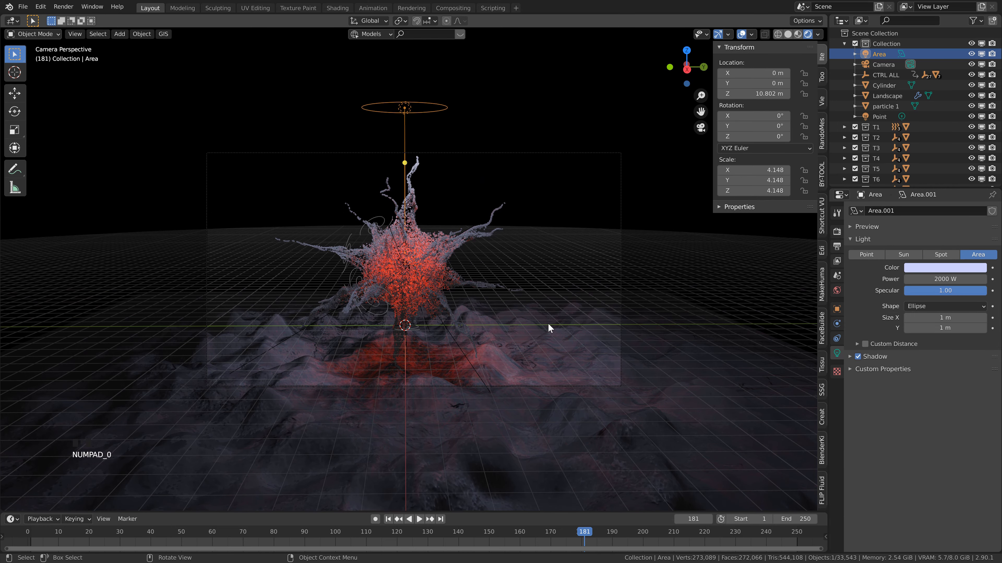
key(shift+alt+z)
Step: Move the landscape about -3.2 m along the X axis
click(887, 96)
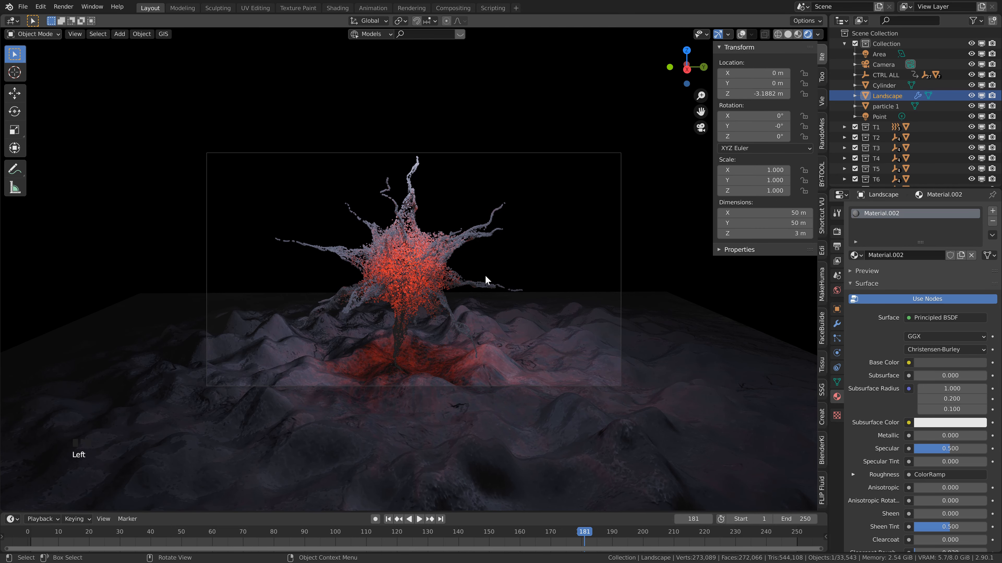
key(g)
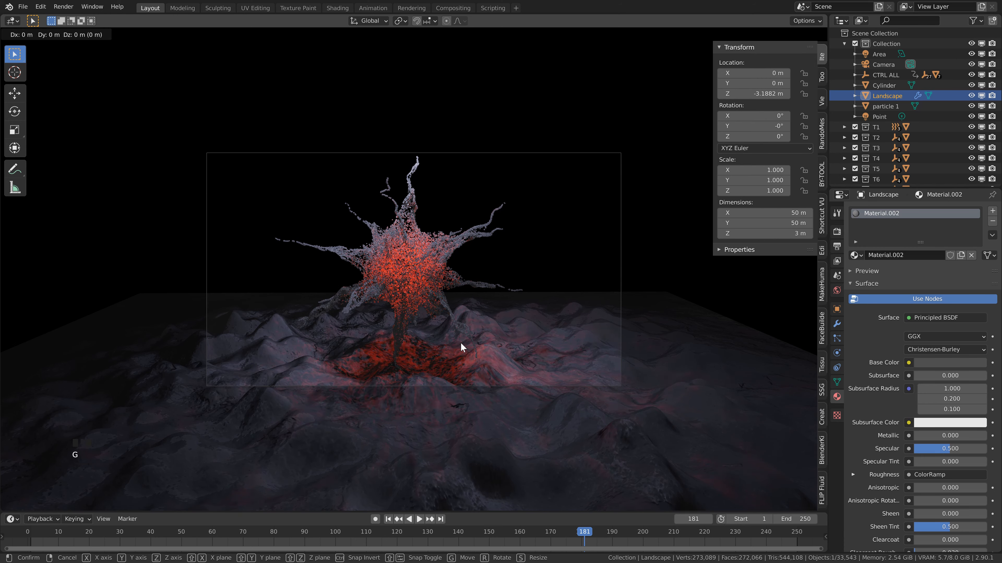
key(x)
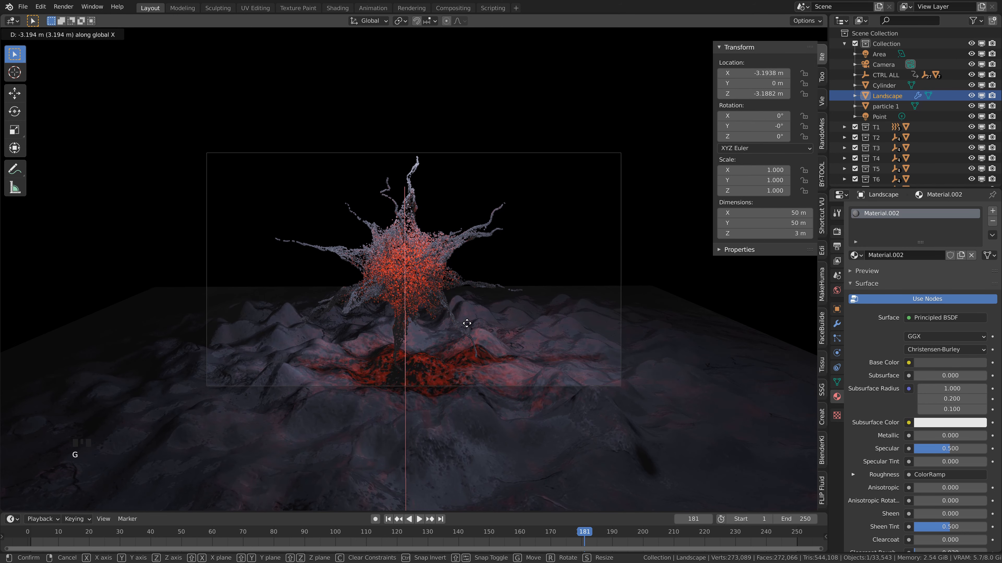
click(451, 318)
key(ctrl+z)
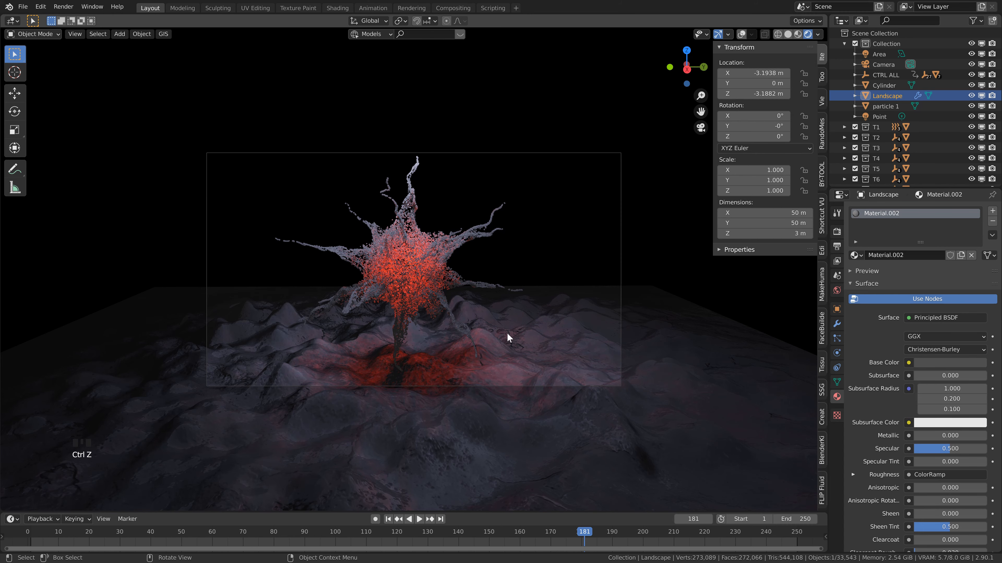
Step: Scale the landscape by 1.5 in X and Y only, and move it about another -6.46 m along X
key(s)
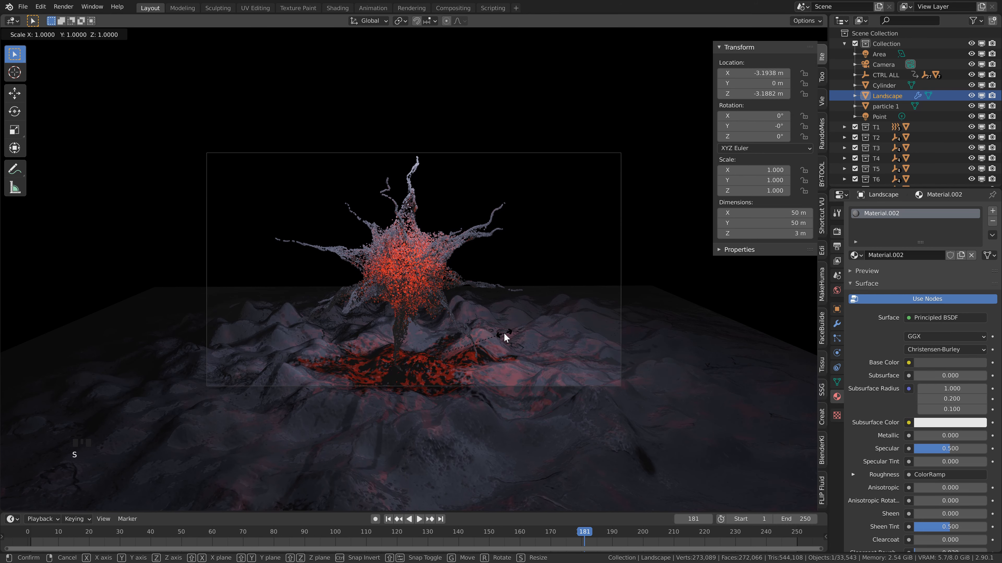
key(shift+z)
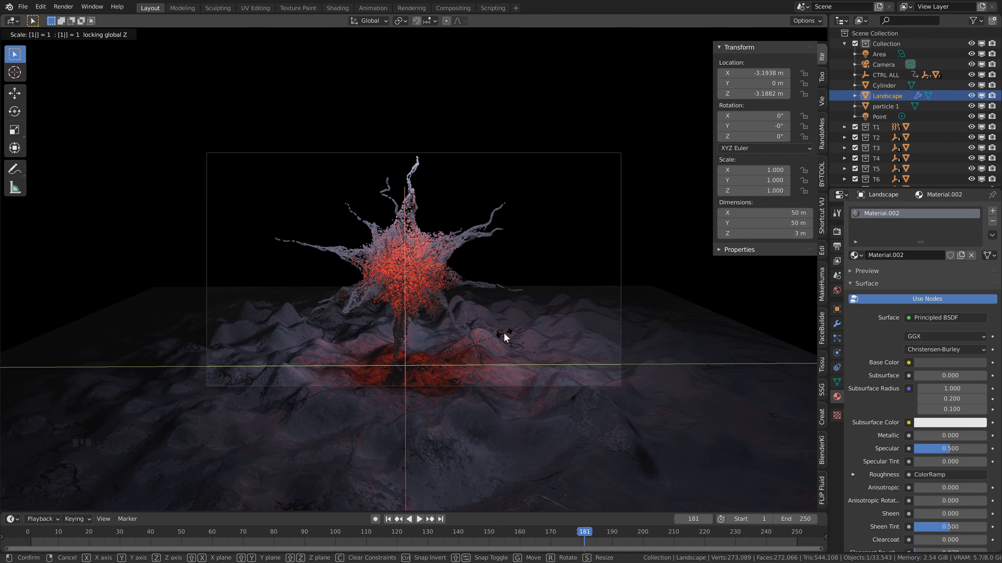
text(1.5)
key(Return)
key(g)
key(x)
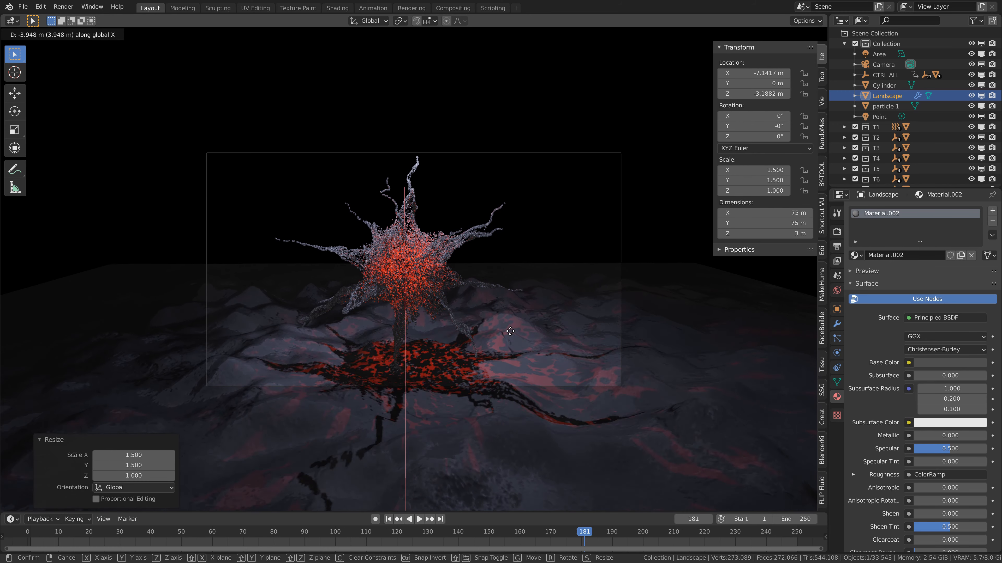
click(512, 326)
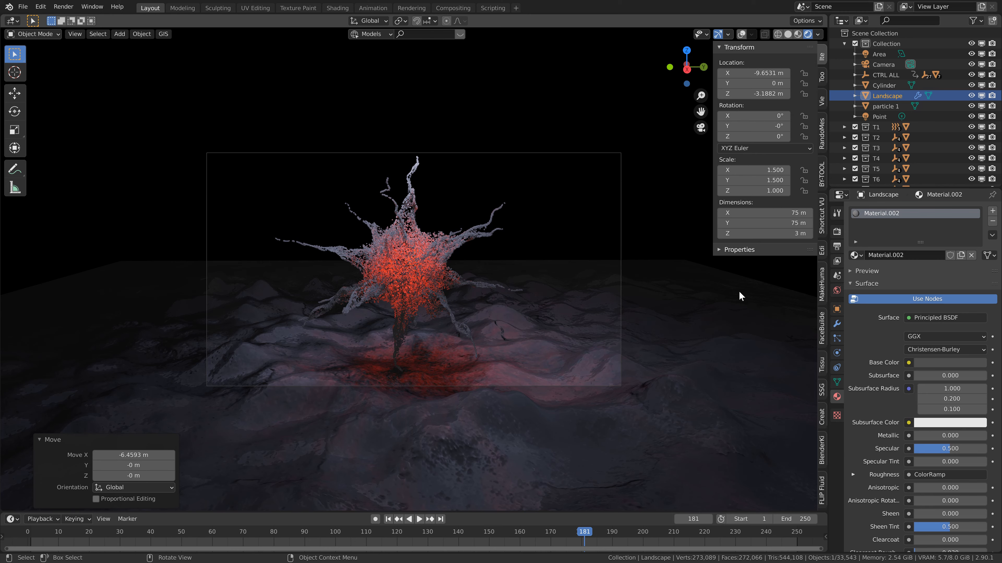
Step: Change the scene's render engine to Cycles
click(836, 231)
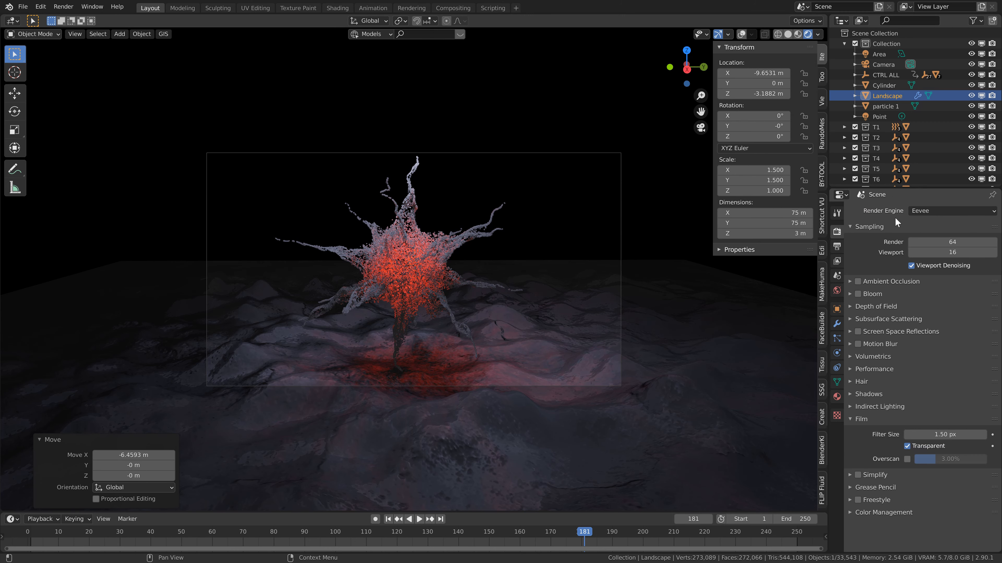
click(929, 211)
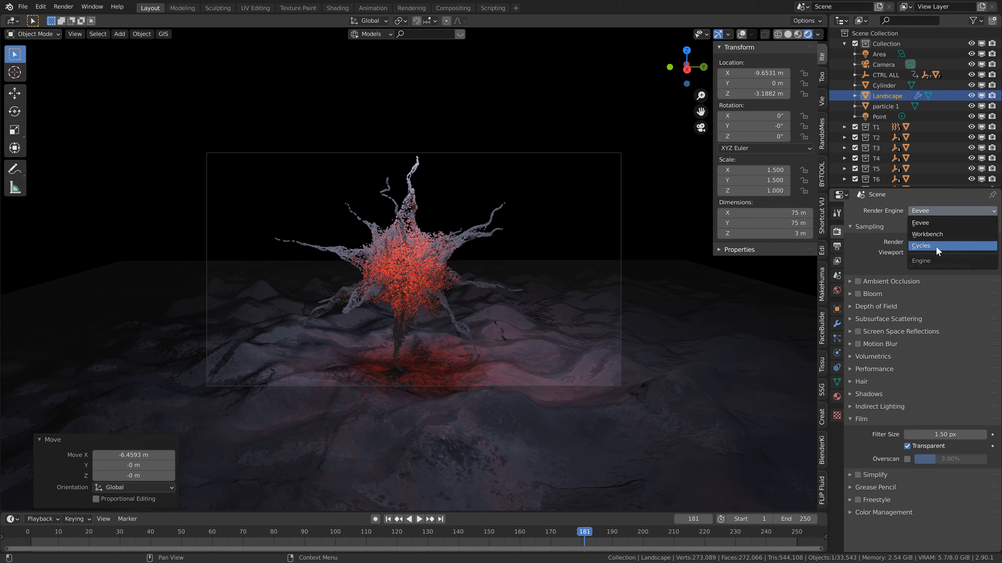
click(938, 249)
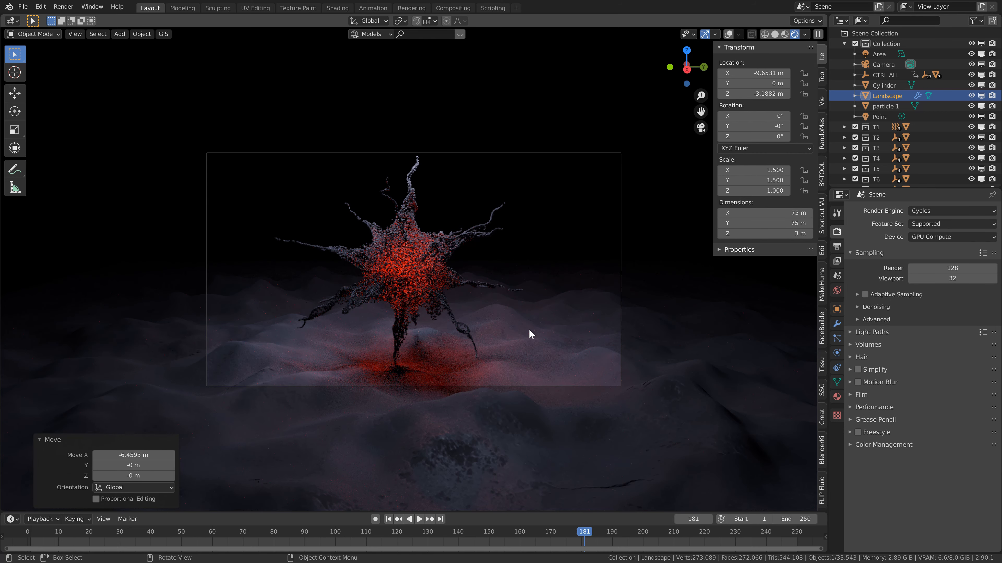
Step: In the Shading workspace, select the landscape and tint its material's base color a very dark red
click(530, 334)
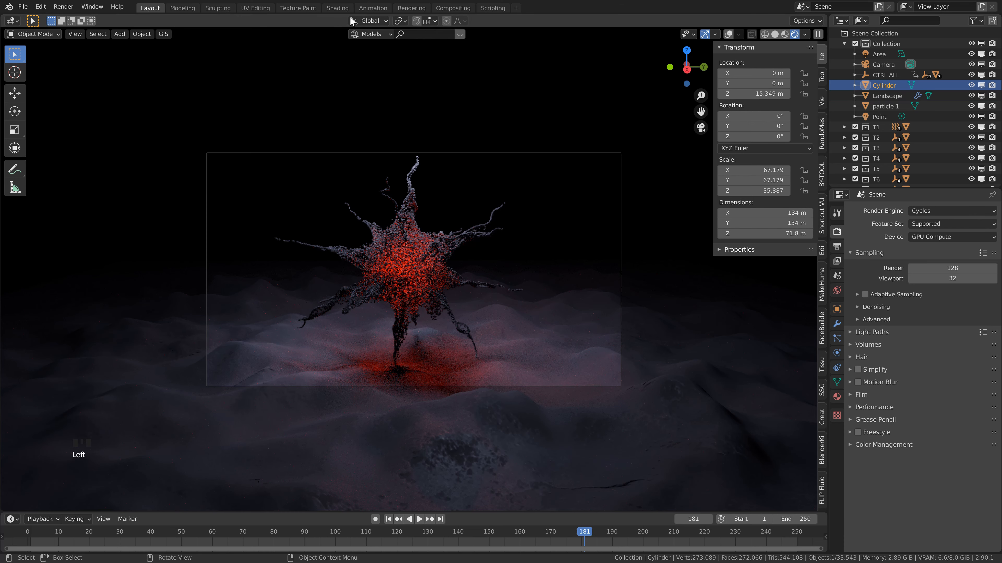
click(337, 8)
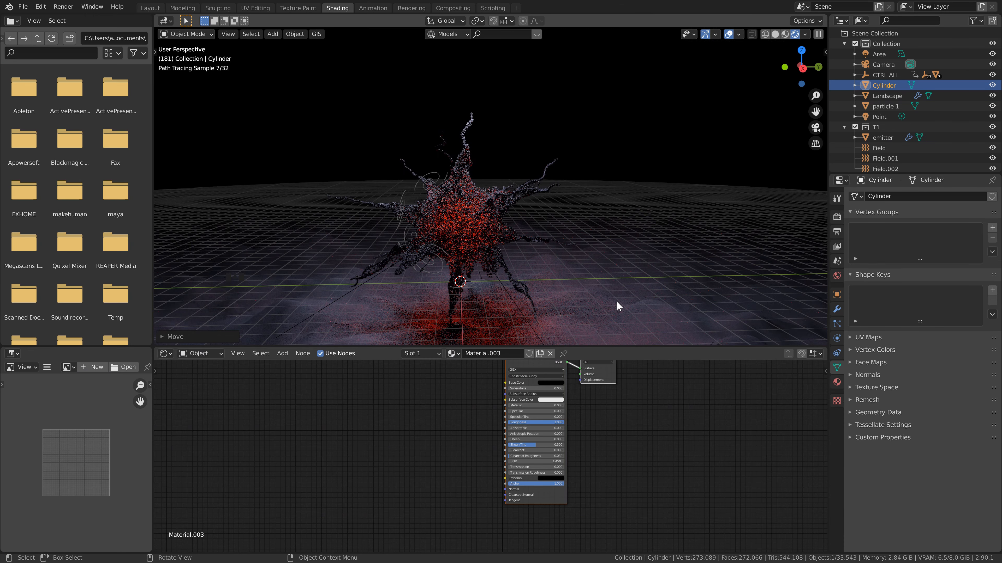
click(615, 303)
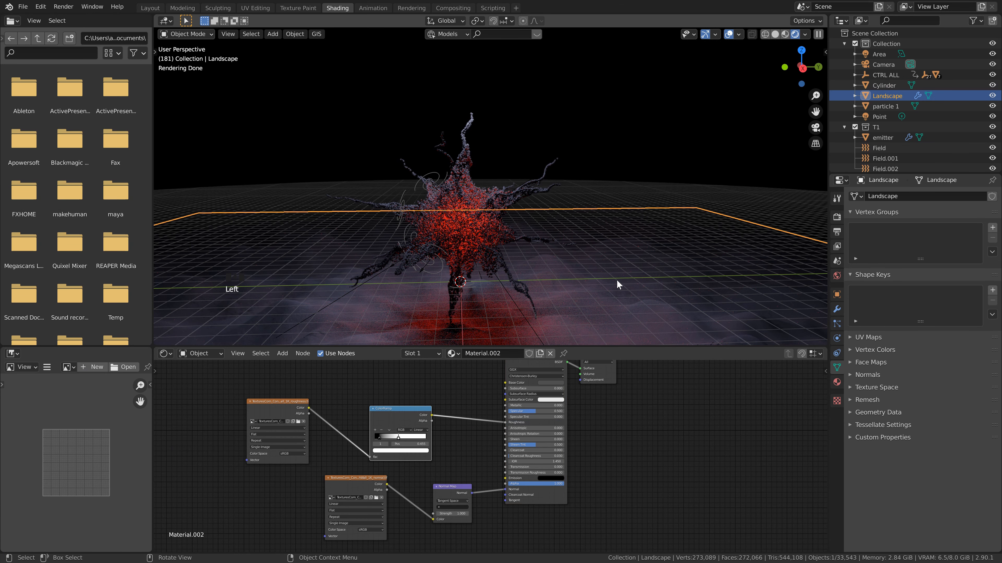
click(537, 401)
click(542, 356)
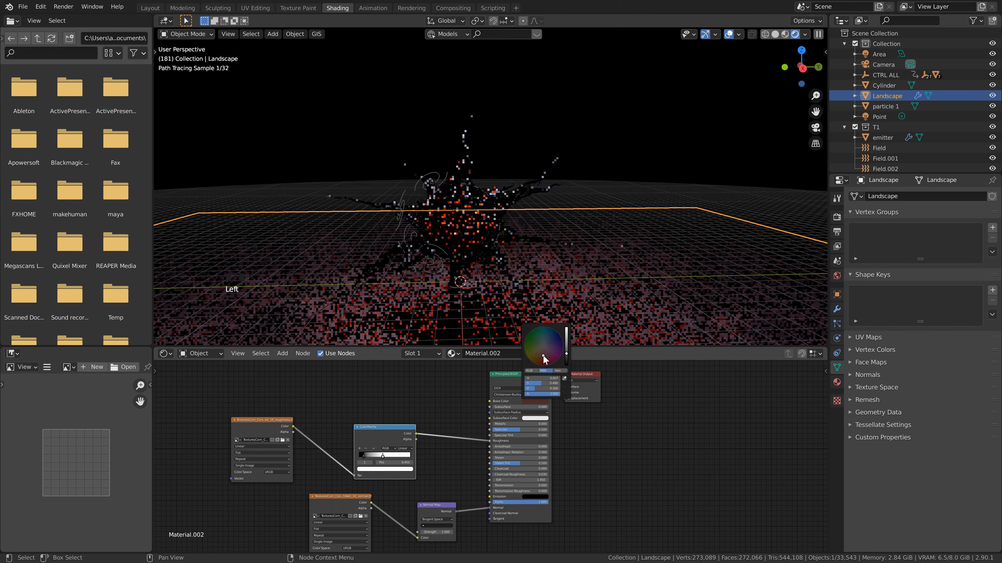
drag(567, 351, 566, 359)
scroll(432, 237, down, 2)
shift+middle_drag(431, 237, 486, 305)
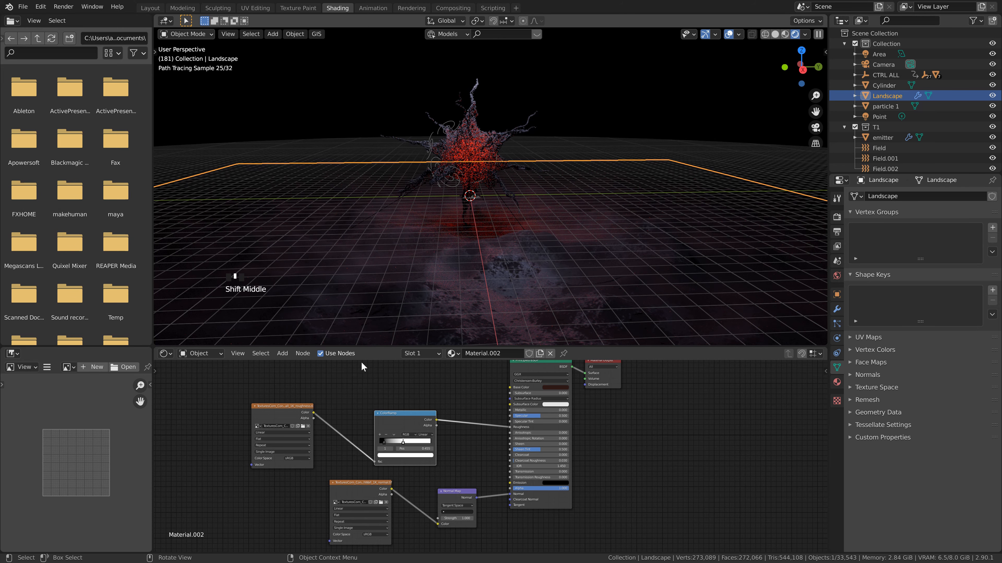
Step: Move the landscape's roughness image texture node closer to the ColorRamp node and make room beside it
drag(290, 405, 321, 404)
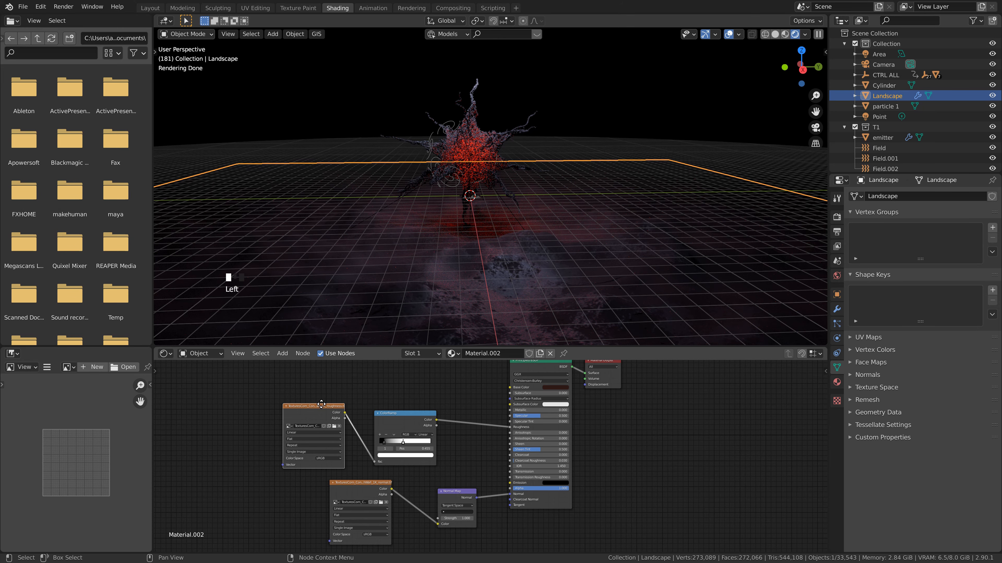
click(302, 405)
middle_drag(251, 407, 356, 394)
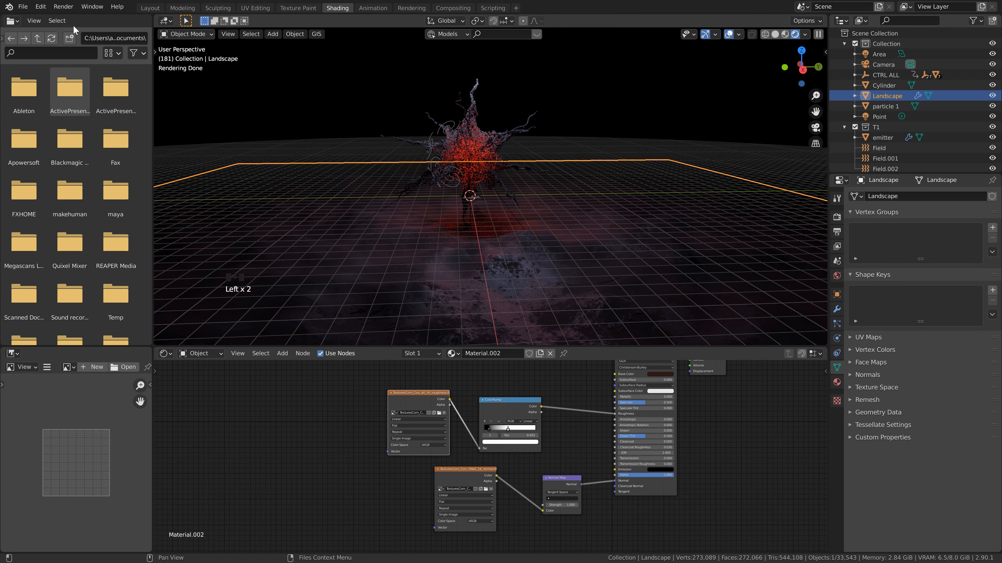
Step: Search the add-on preferences for "node" to check whether the Node Wrangler add-on is enabled
click(40, 7)
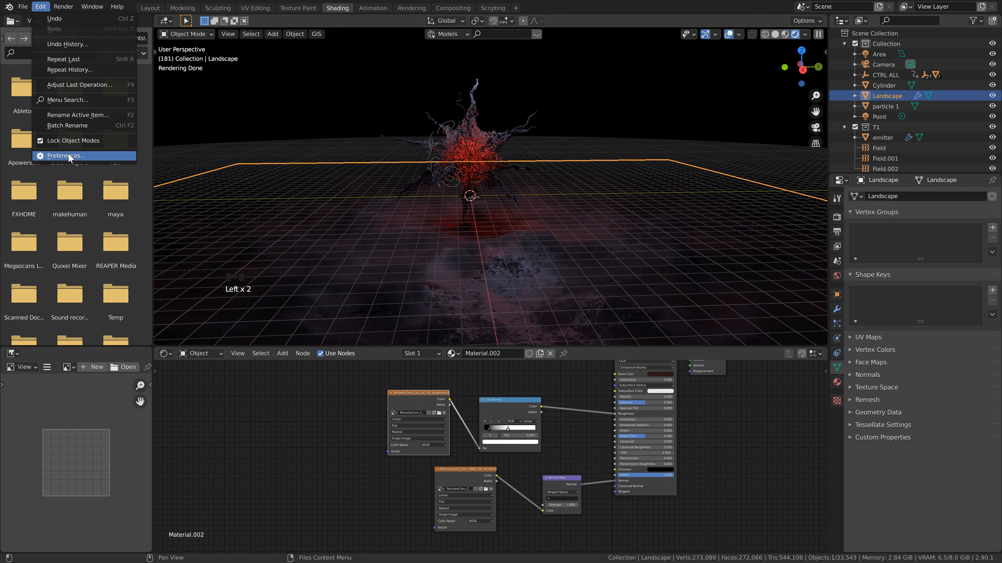
click(69, 157)
click(304, 59)
text(land)
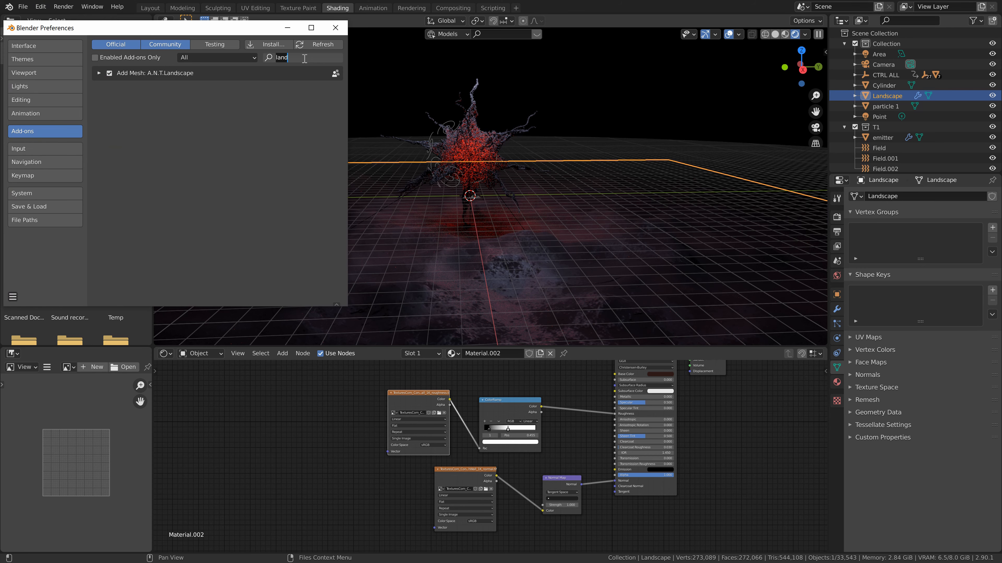
key(BackSpace)
key(BackSpace)
key(BackSpace)
key(BackSpace)
text(node)
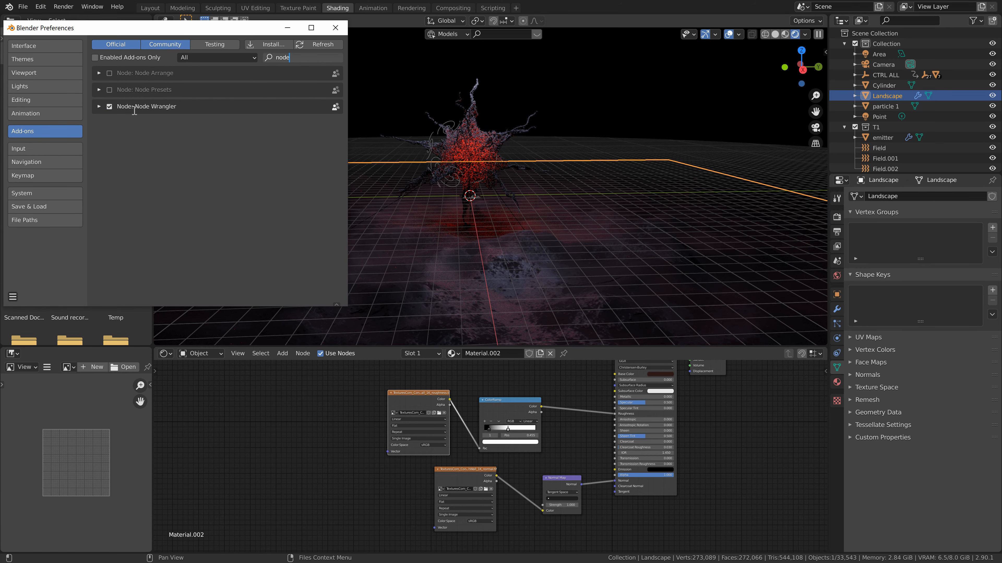
Step: Add Texture Coordinate and Mapping nodes to the roughness texture, and connect the Mapping vector to the normal texture as well
click(422, 390)
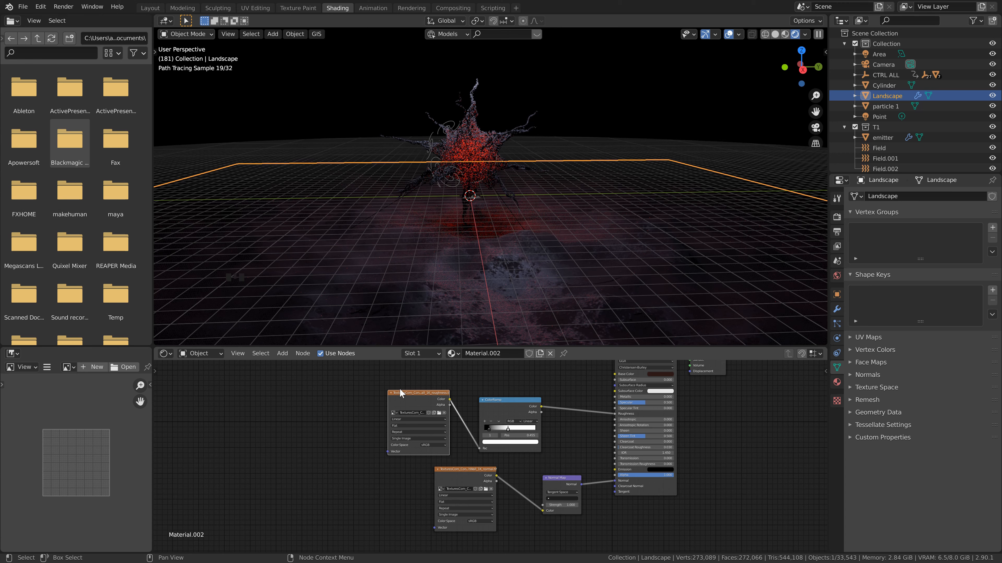
key(ctrl+t)
click(332, 442)
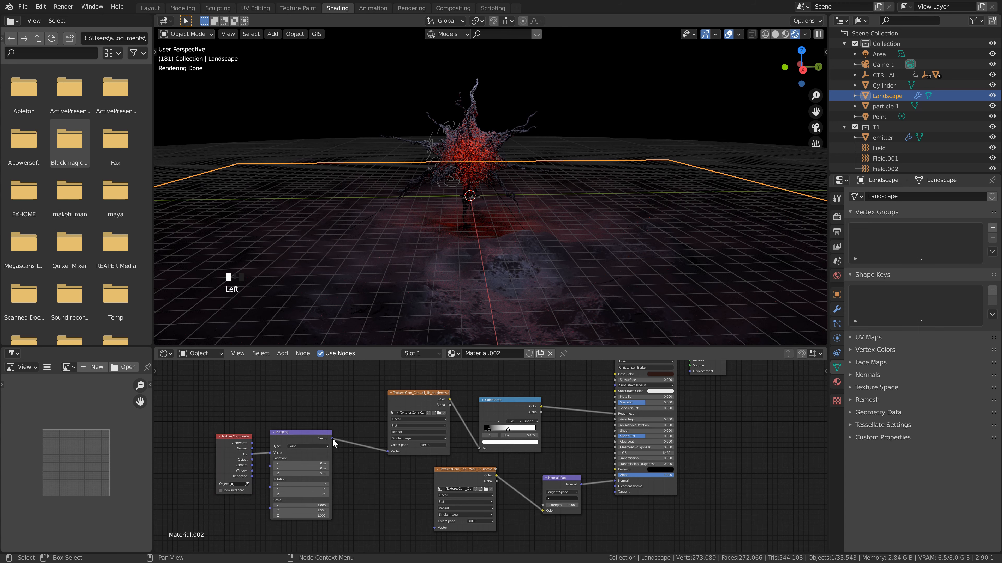
drag(333, 440, 436, 528)
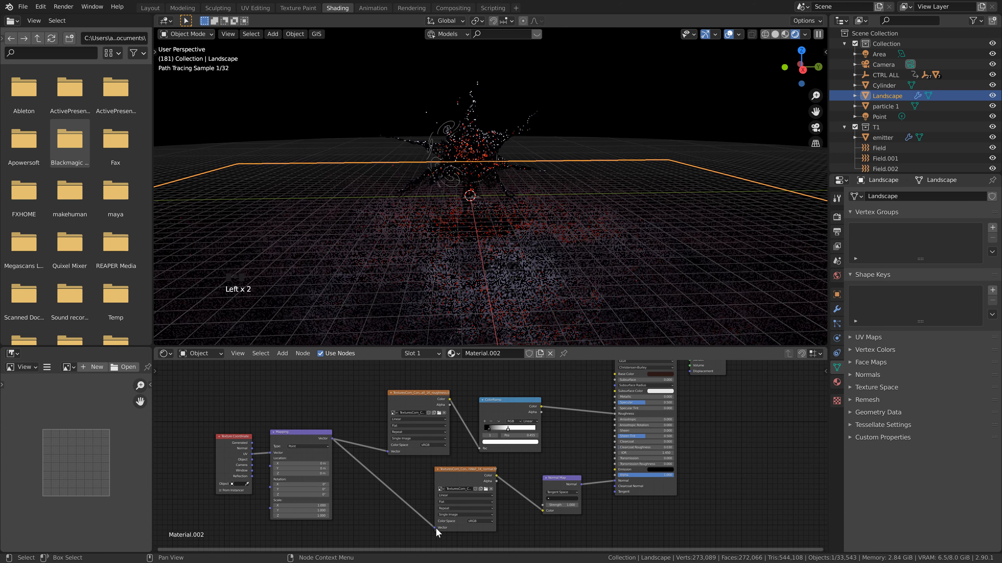
Step: Increase the Mapping node's scale equally on all three axes and shift the ColorRamp's black stop toward the white stop
drag(317, 506, 316, 516)
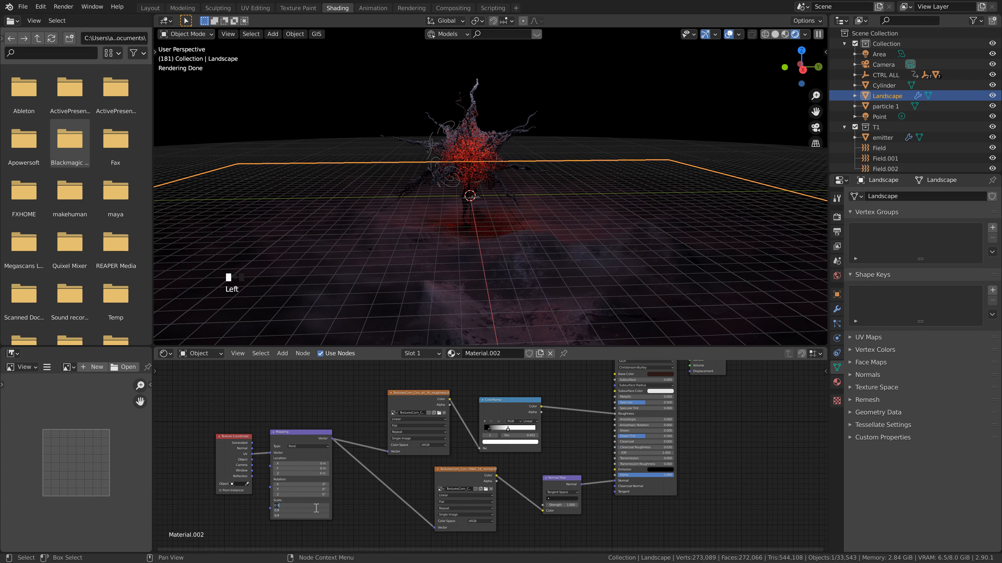
key(Return)
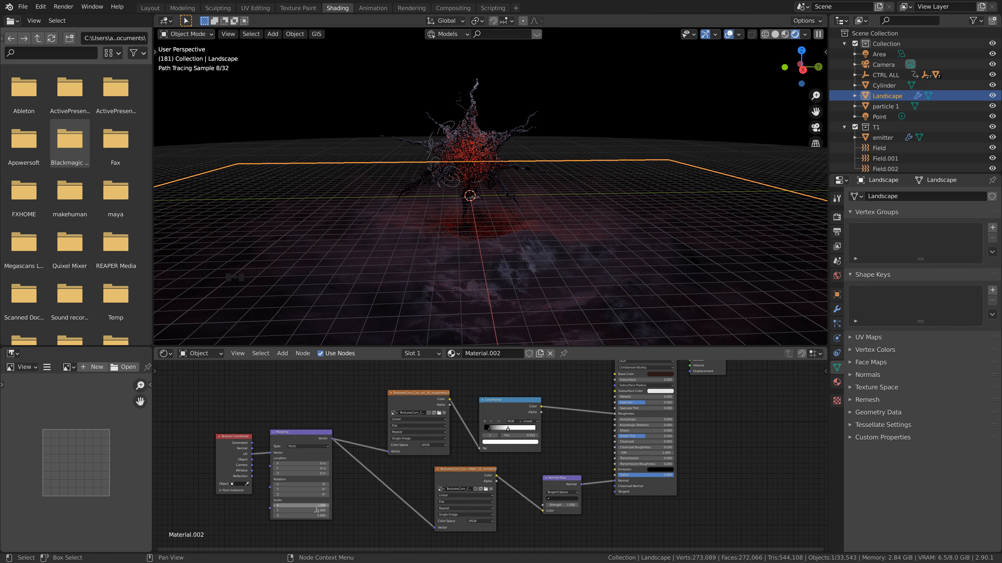
drag(490, 429, 499, 430)
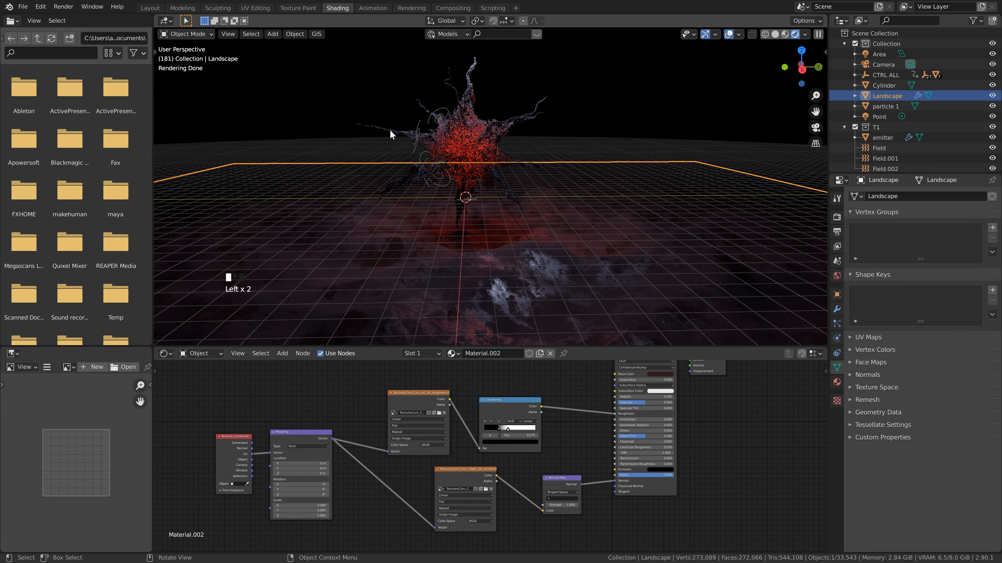
Step: Save the file in the Layout workspace and show the viewport in solid shading with overlays
click(150, 8)
key(ctrl+s)
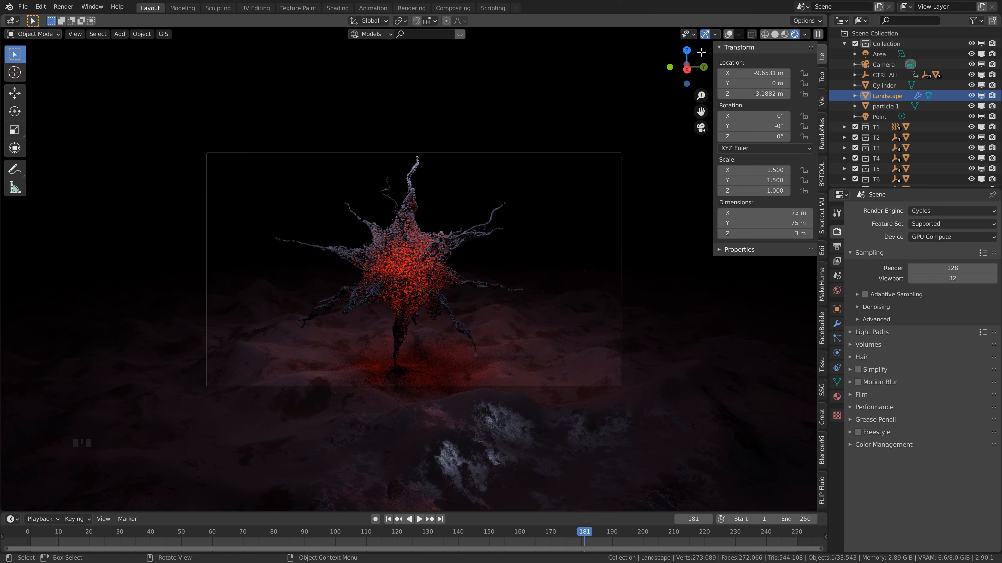
click(727, 35)
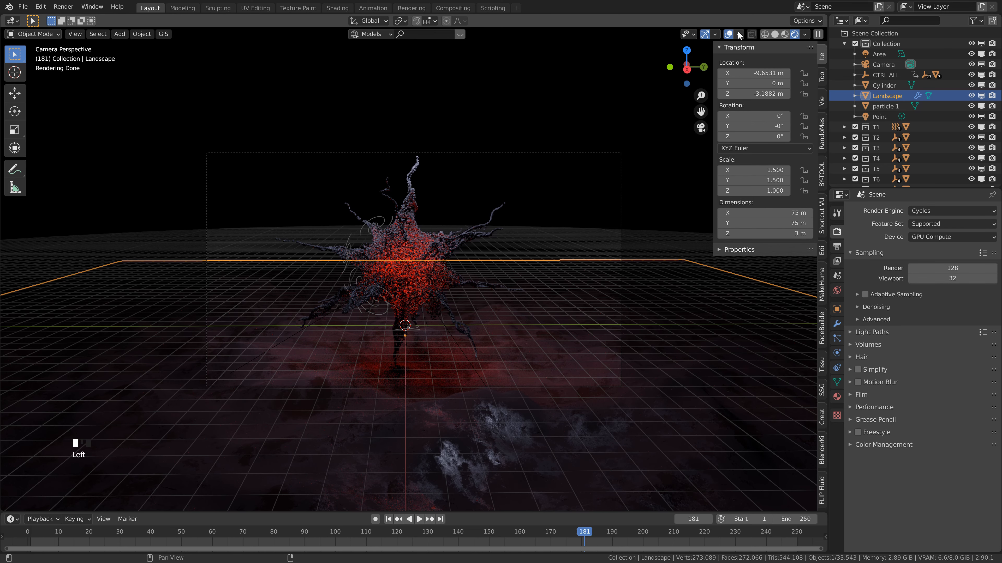
click(774, 34)
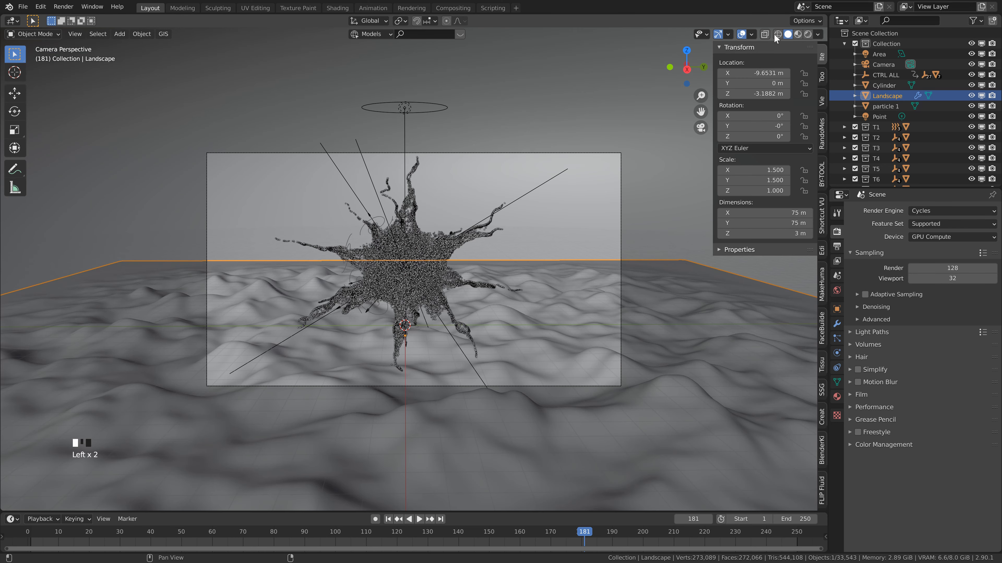
Step: Hide the background cylinder to get a clear view of the landscape
middle_drag(396, 223, 412, 305)
scroll(413, 305, down, 5)
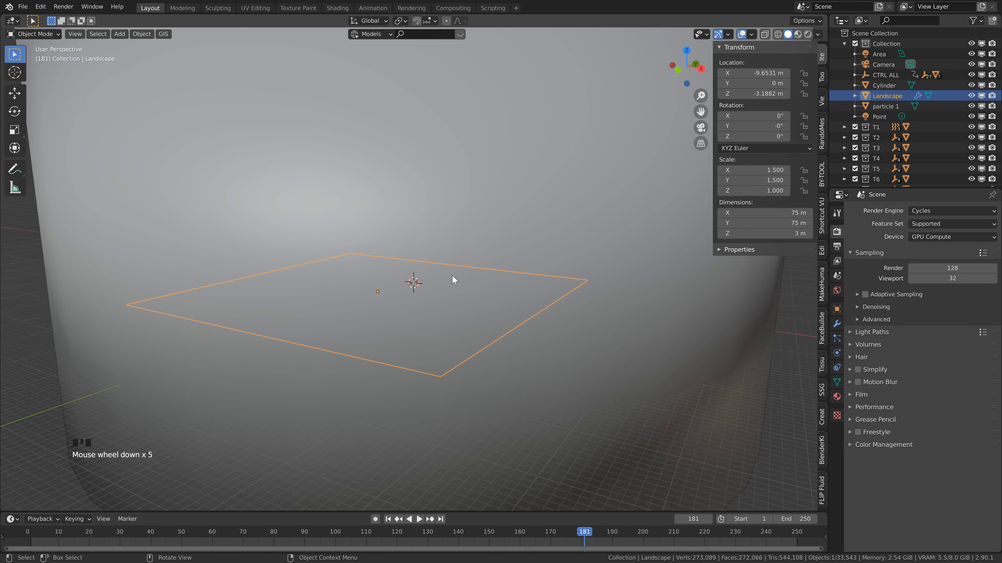
click(480, 209)
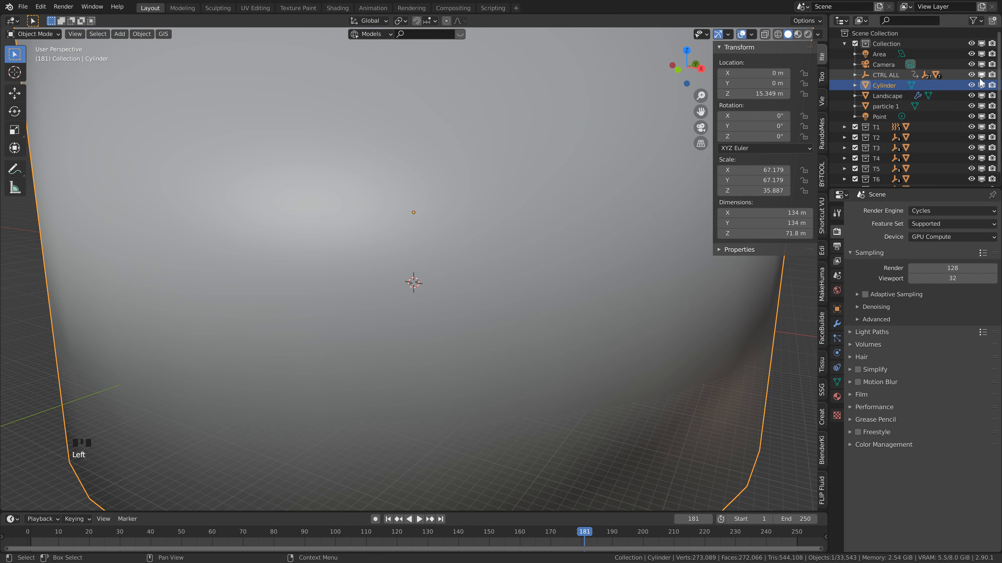
key(h)
middle_drag(478, 208, 442, 262)
scroll(442, 262, up, 2)
Step: Add a cube, scale it up about 10 times, and raise it about 5.98 m along Z
key(shift+a)
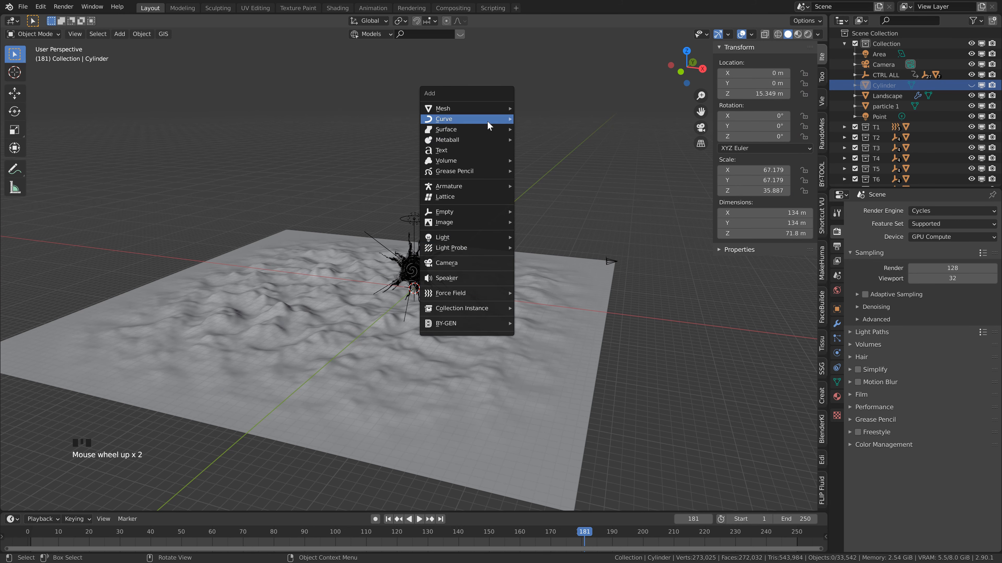
mouse_move(469, 108)
click(564, 119)
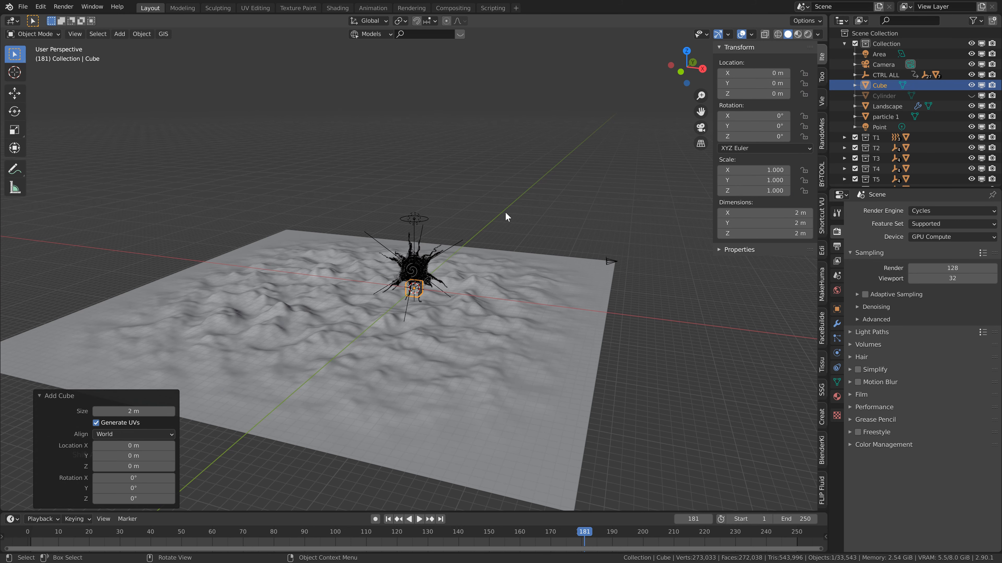
key(s)
click(635, 387)
key(g)
key(z)
click(628, 348)
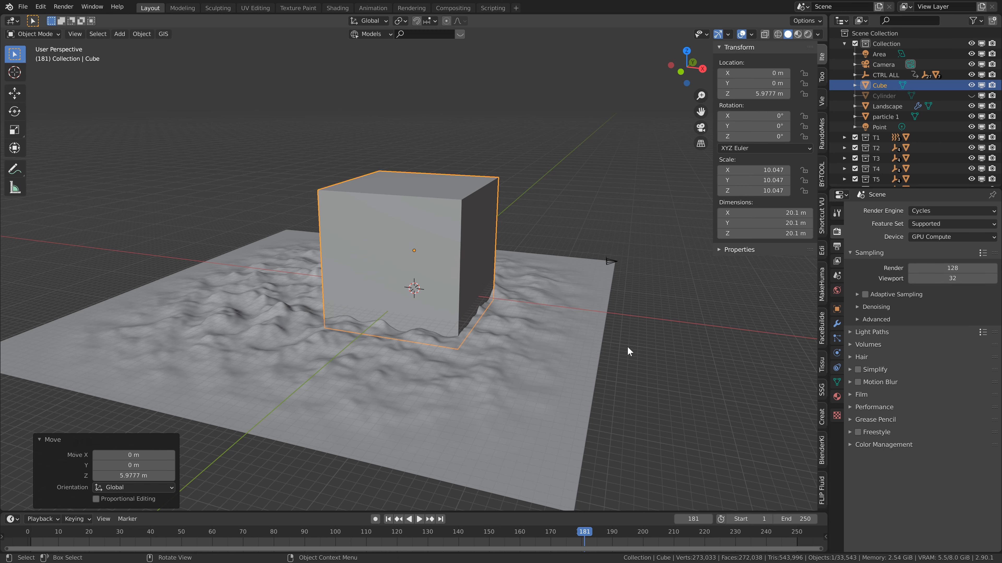
Step: Enlarge the cube over the landscape to about 60.1 × 60.1 × 27.2 m, placing it at about X -5.72 m, Z 8.87 m
key(s)
key(shift+z)
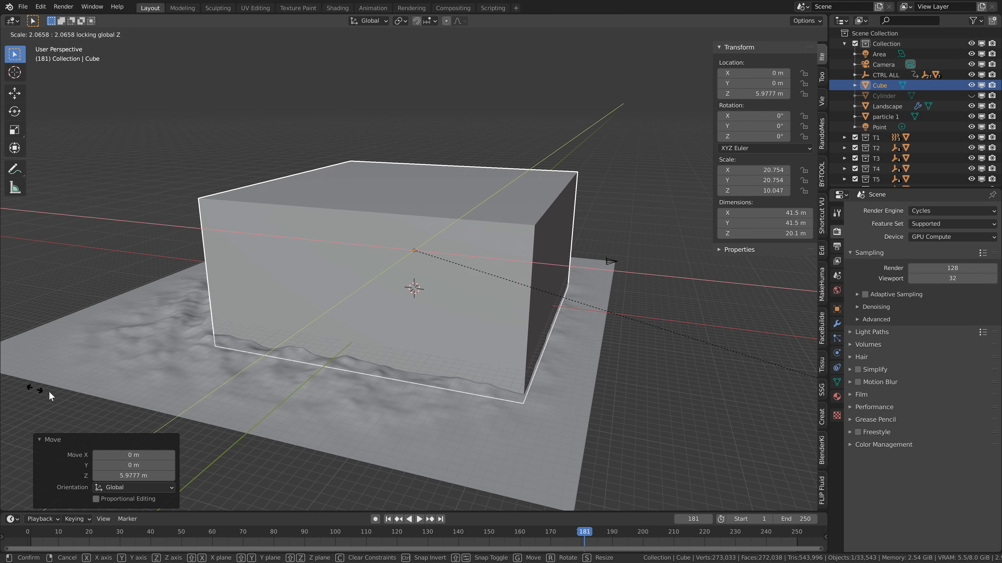
click(675, 279)
Step: Add an emitter particle system to the cube and set its particle number to 25000
click(837, 338)
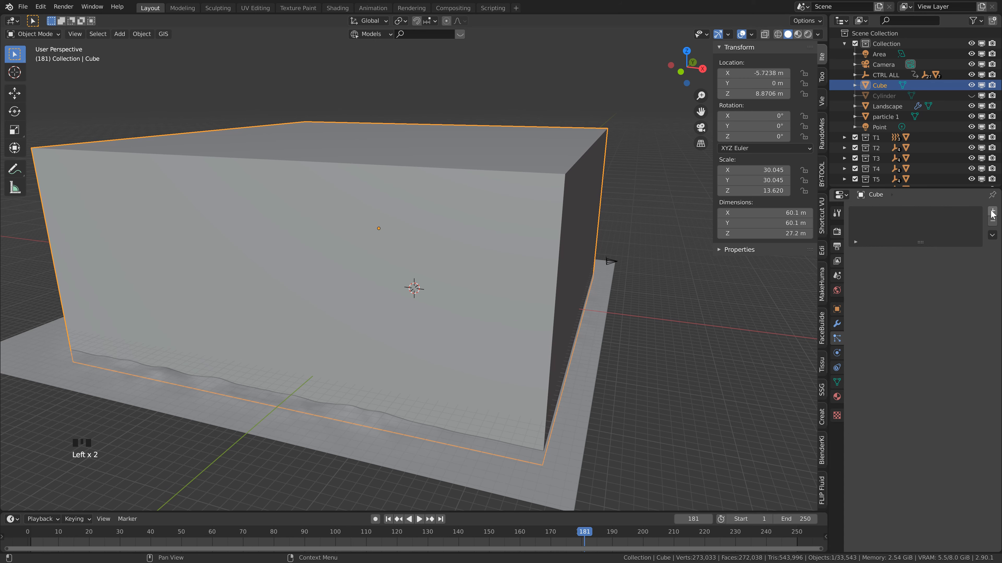
click(992, 211)
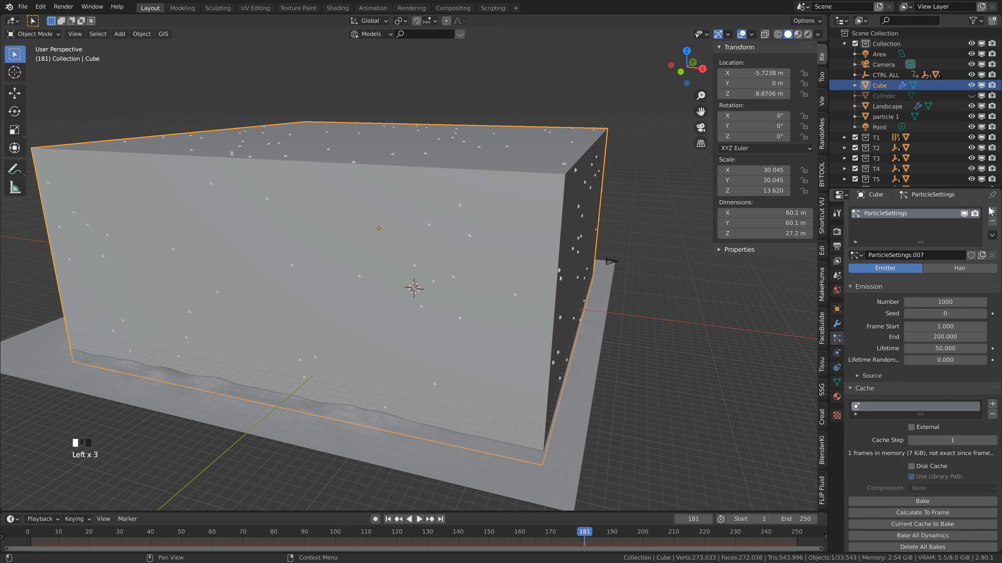
click(948, 303)
text(2500)
key(Return)
click(948, 302)
click(948, 302)
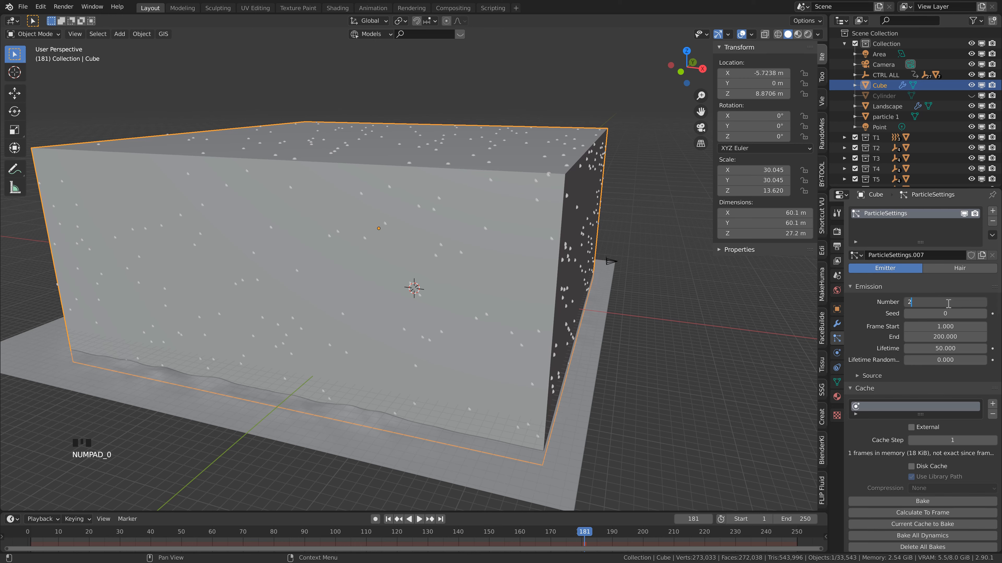
text(0)
key(Return)
Step: Set the cube's particle emission to end at frame 1 and the particle lifetime to 500
click(940, 337)
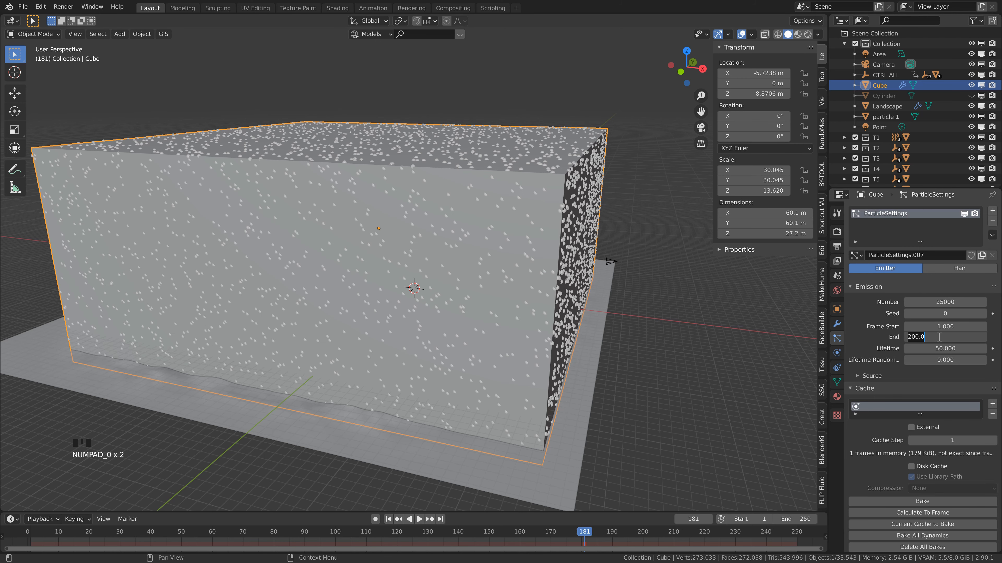
text(1)
click(941, 347)
text(5)
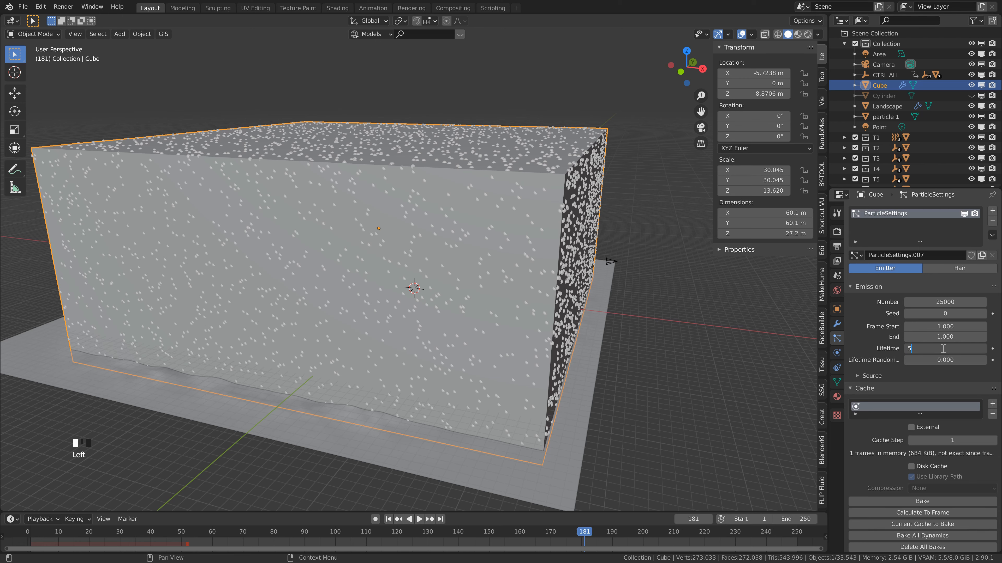
key(Return)
Step: Make the cube's particles emit from its volume and return the timeline to frame 1
click(871, 375)
scroll(878, 376, down, 2)
click(915, 349)
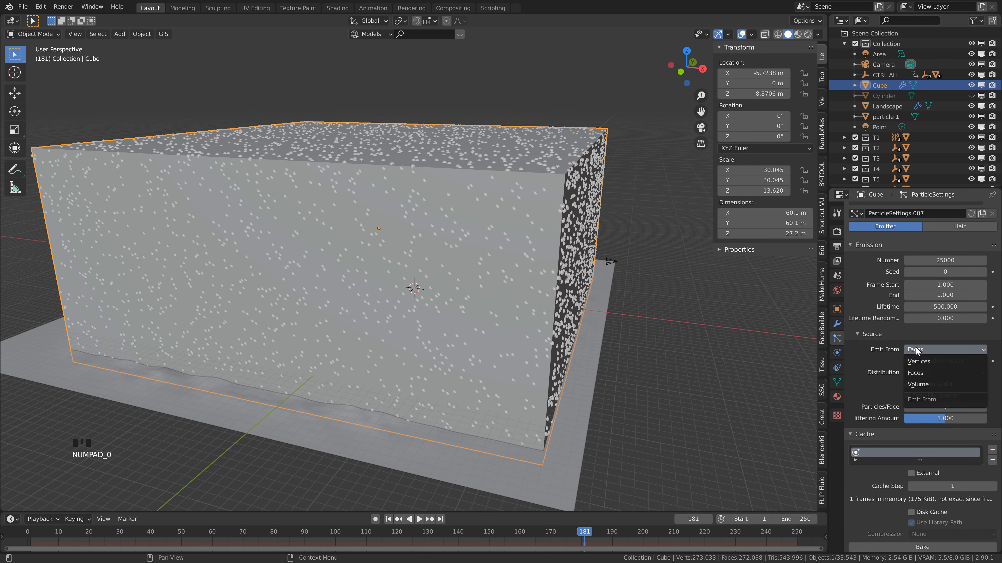
click(927, 386)
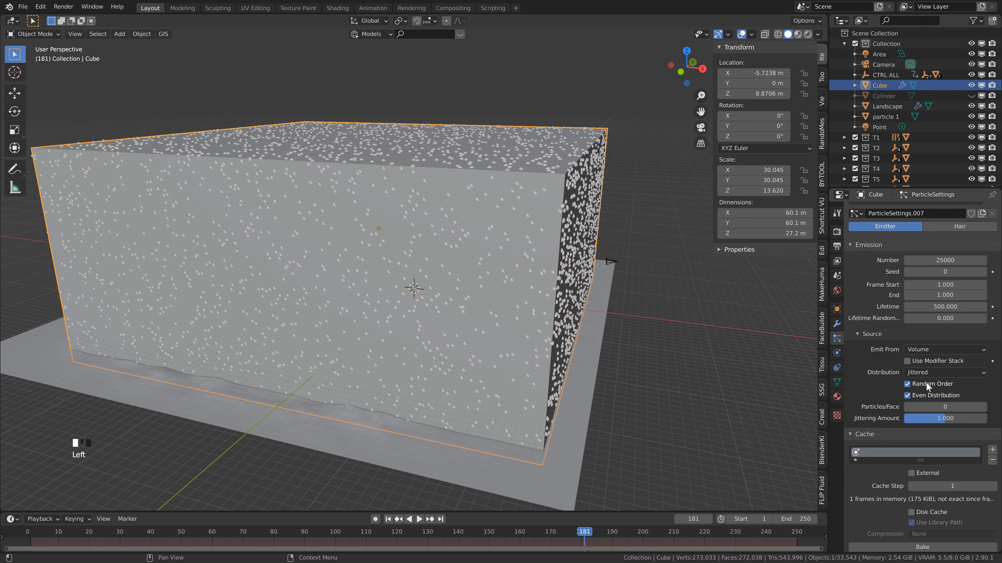
click(388, 519)
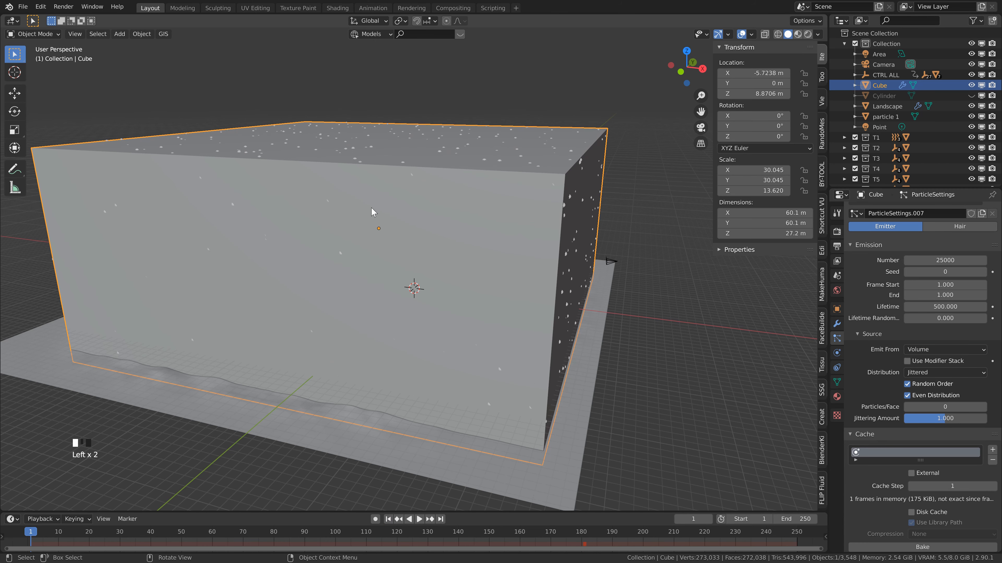
Step: Set the cube particles' normal velocity to 0 m/s and their Brownian force to 5
scroll(866, 390, down, 10)
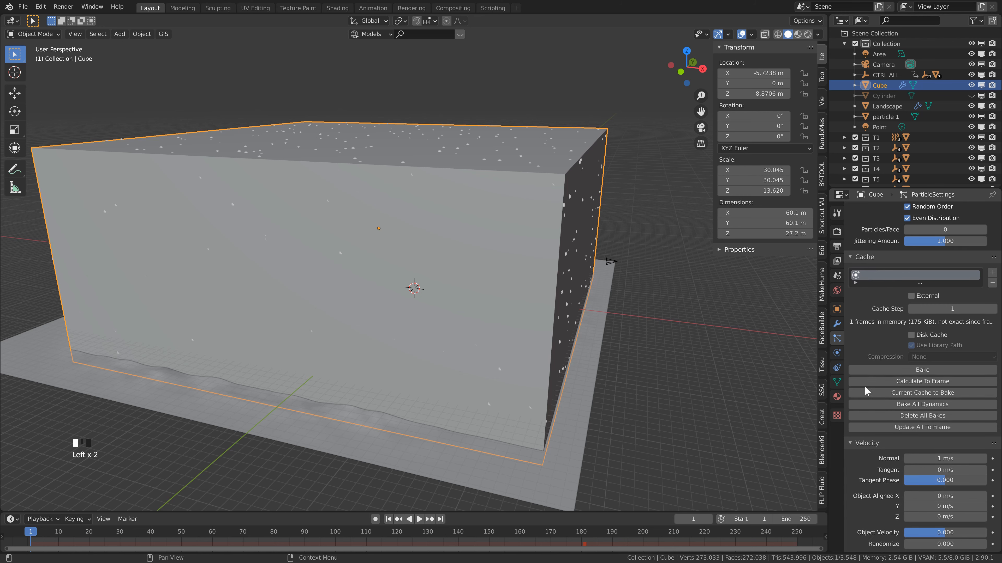
scroll(867, 395, down, 3)
scroll(937, 361, down, 2)
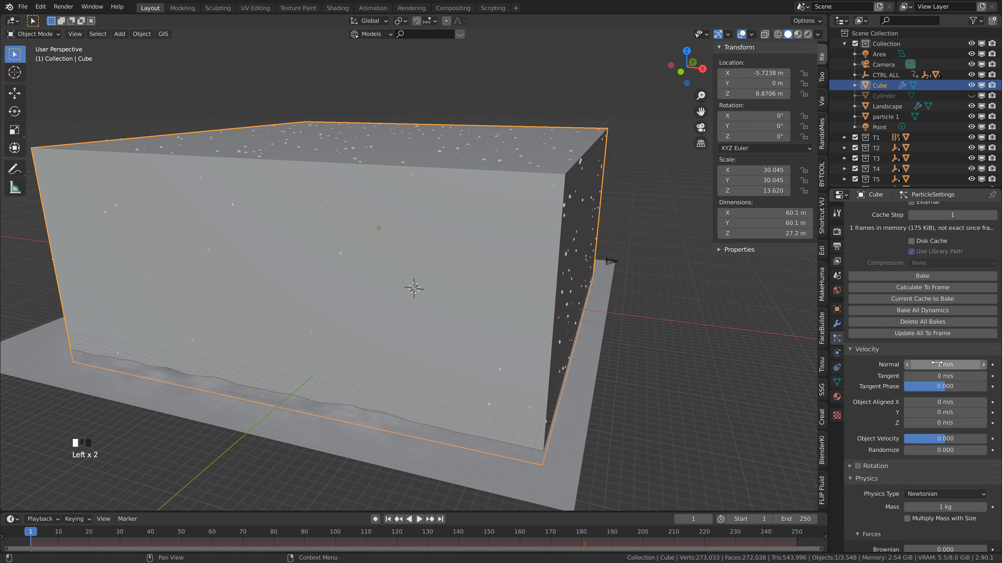
click(907, 364)
scroll(875, 395, down, 6)
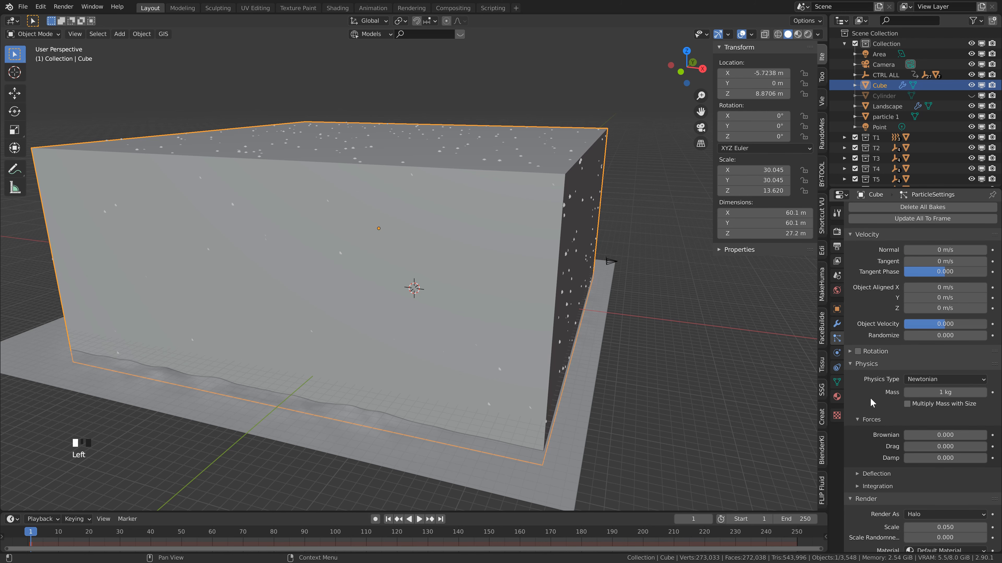
scroll(870, 401, down, 3)
click(954, 381)
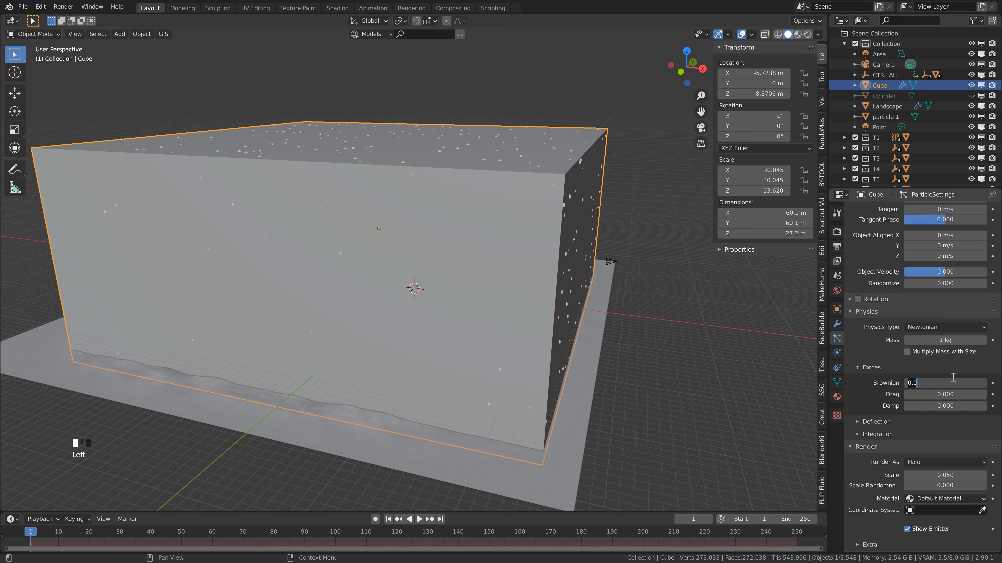
click(941, 371)
Step: Render the cube's particles as Object instances
scroll(915, 378, down, 6)
click(931, 348)
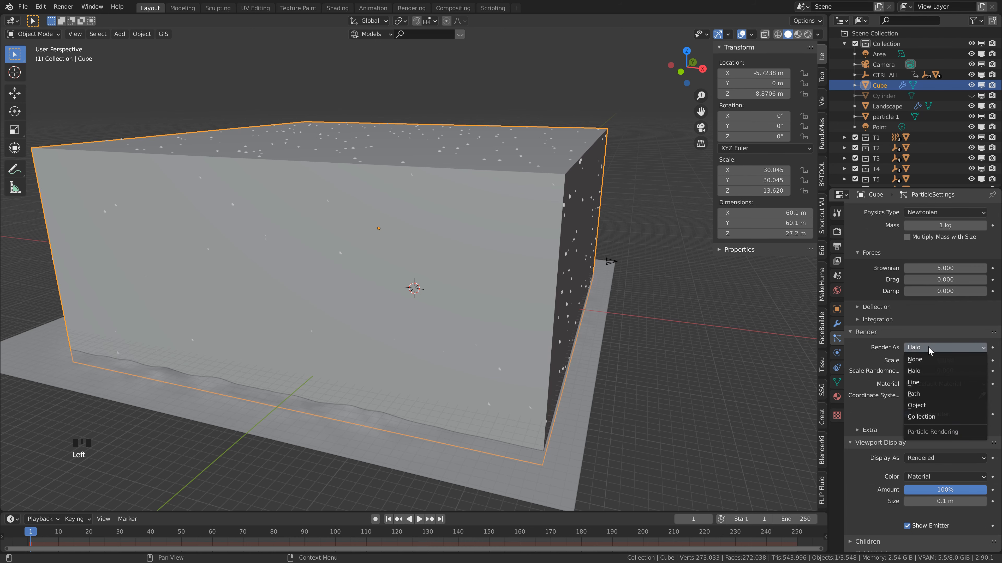
click(925, 404)
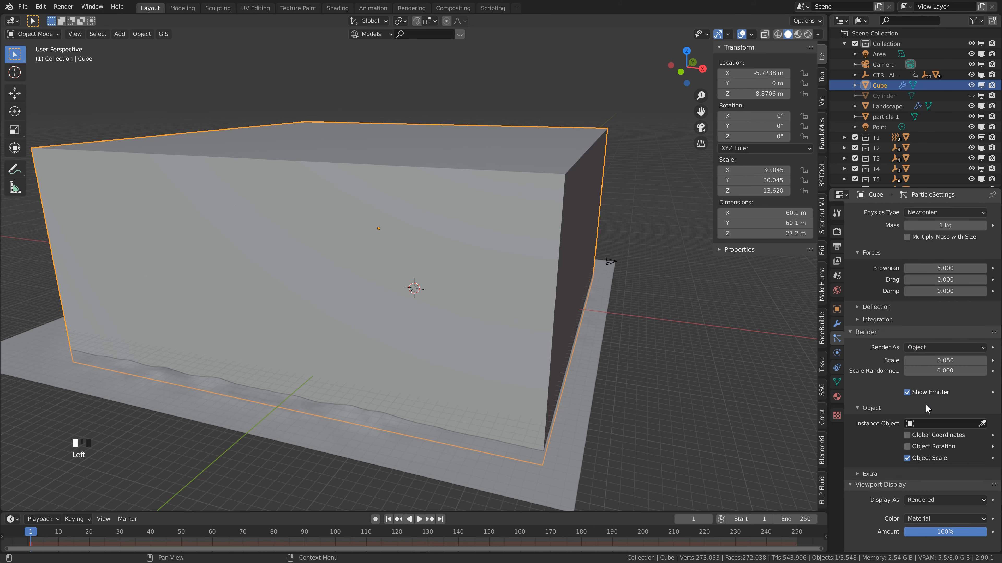
Step: Add a UV sphere to the scene with the default 1 m radius
click(670, 366)
key(shift+a)
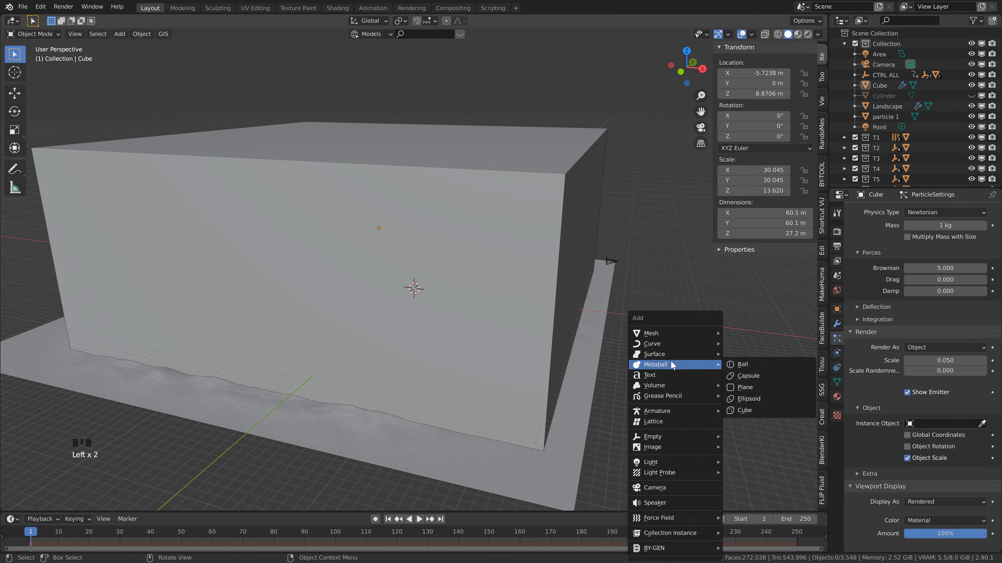
mouse_move(704, 327)
click(760, 364)
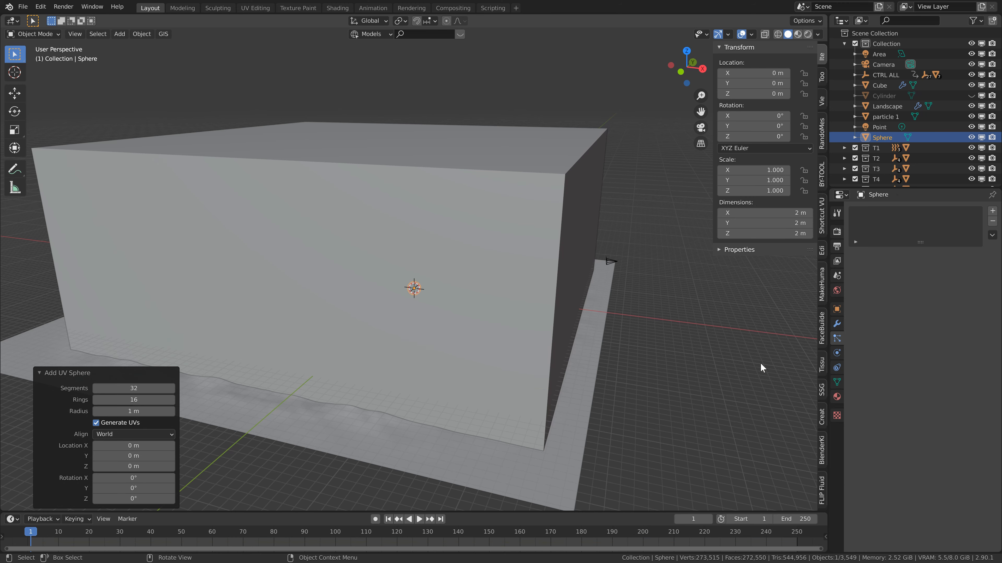
Step: Enable X-ray display and move the sphere down along Z to about -8.27 m, below the landscape
click(765, 34)
middle_drag(485, 336, 385, 319)
key(g)
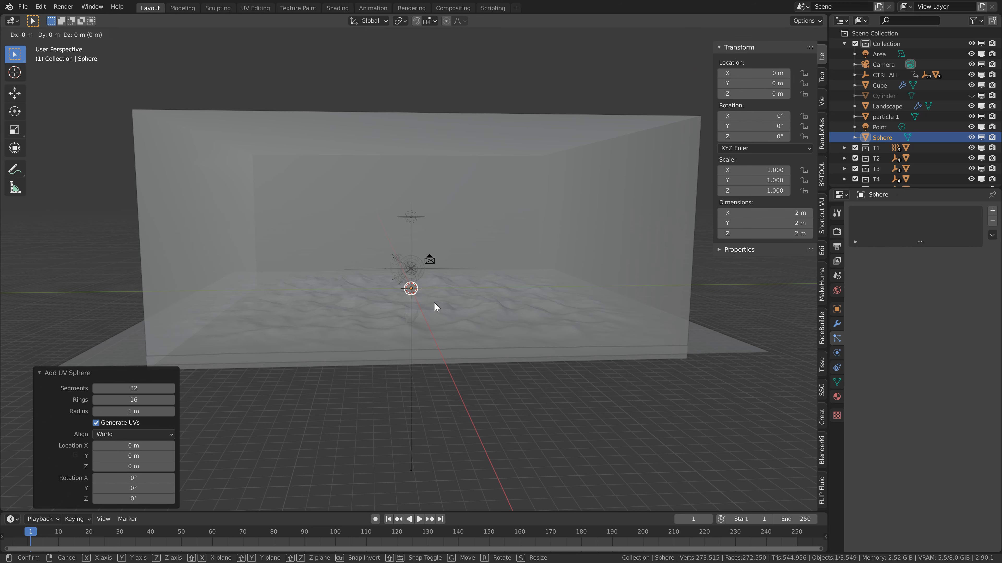
key(z)
click(438, 356)
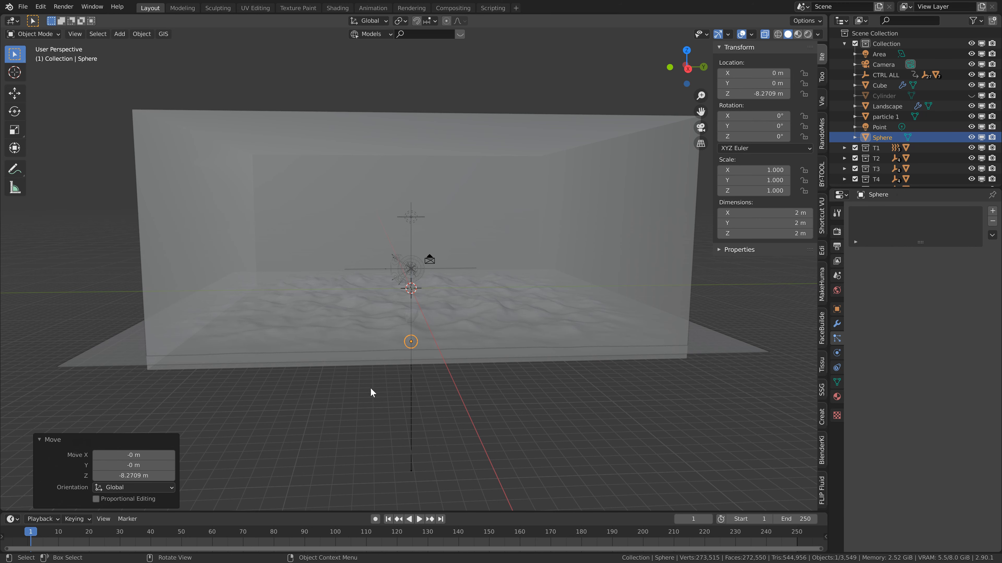
Step: Give the sphere a new material with an Emission surface shader
middle_drag(372, 390, 604, 378)
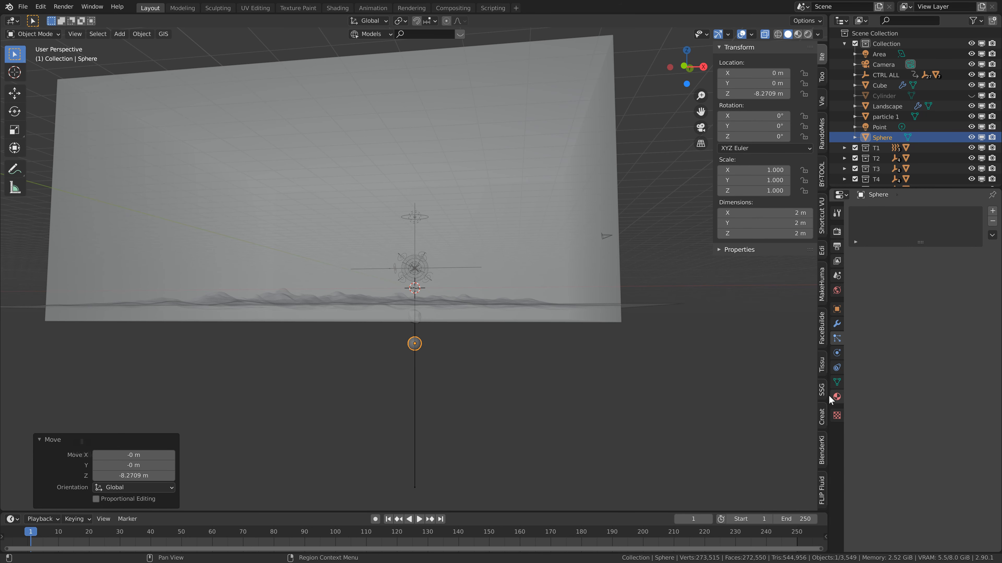
click(836, 396)
click(905, 244)
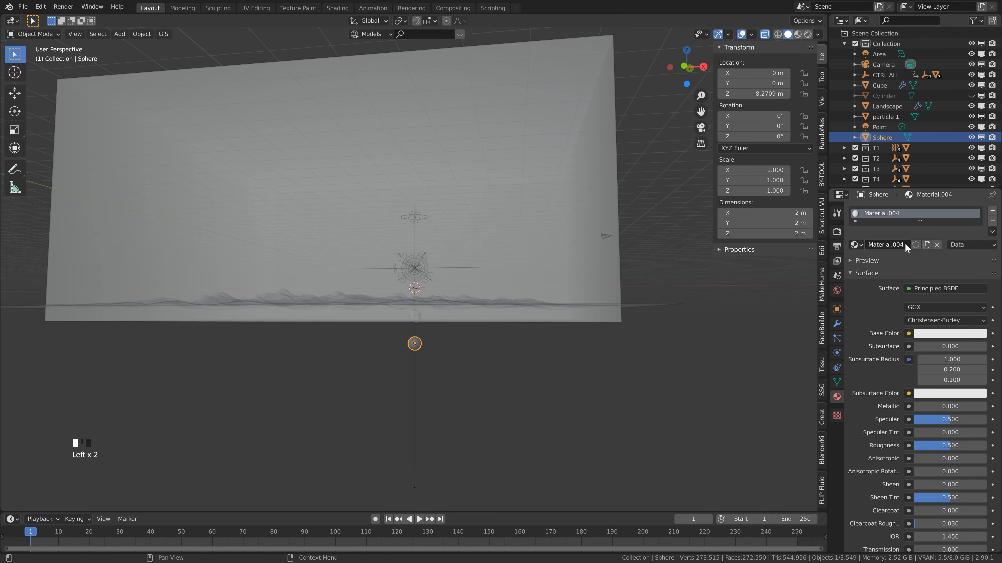
click(935, 289)
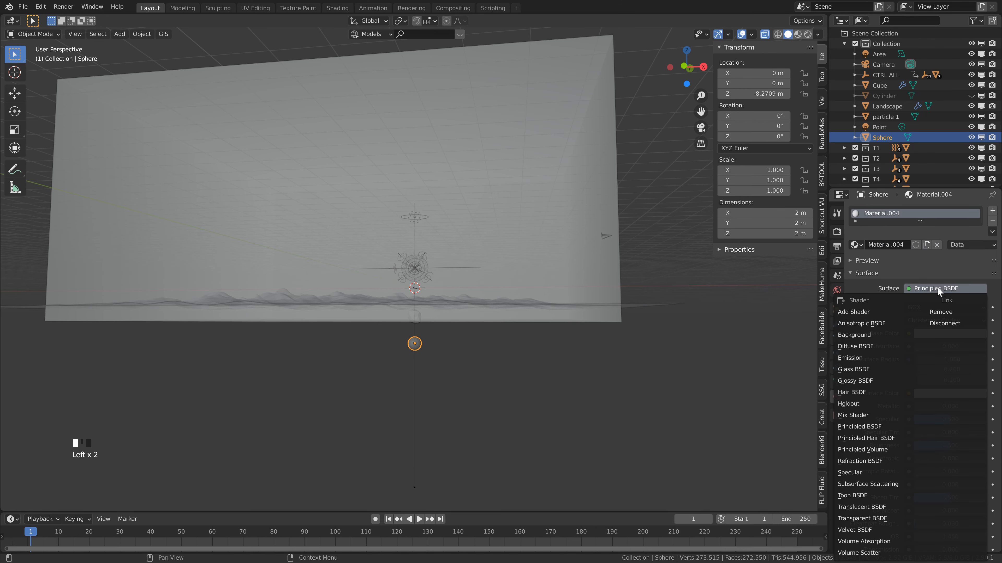
click(872, 357)
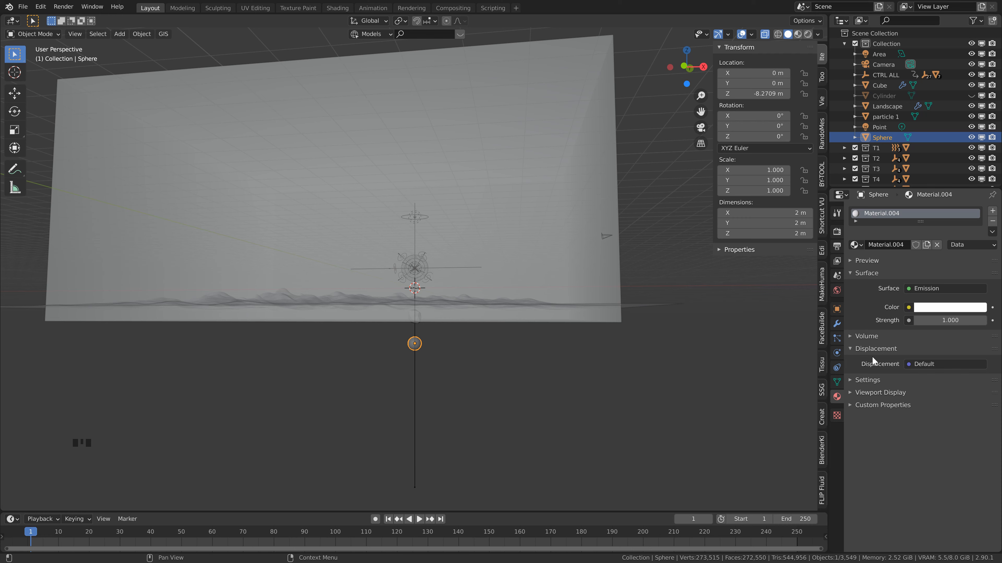
Step: Set the sphere's emission to a light salmon colour (hue 0.020, saturation 0.316) with strength 0.025
click(952, 308)
click(931, 215)
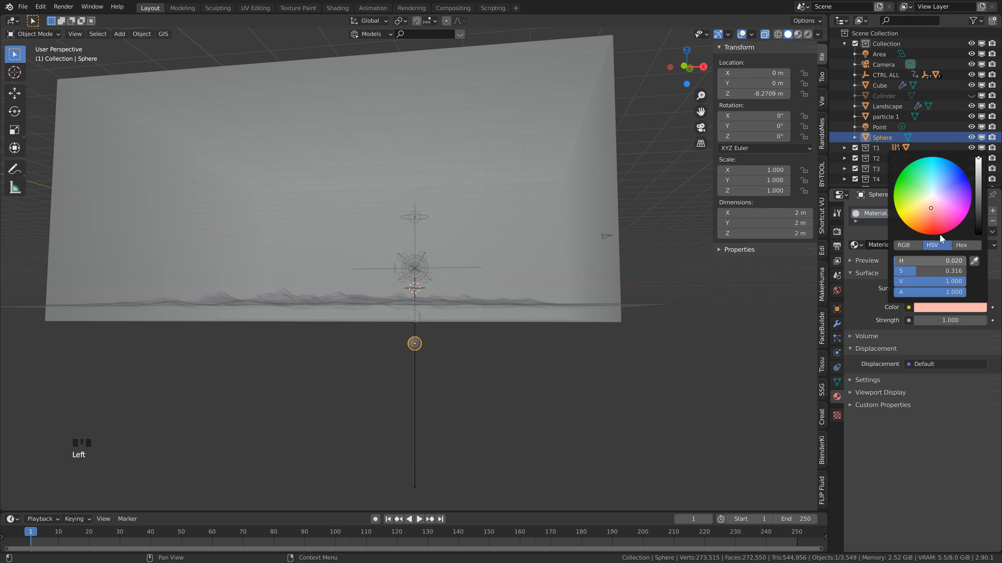
click(935, 321)
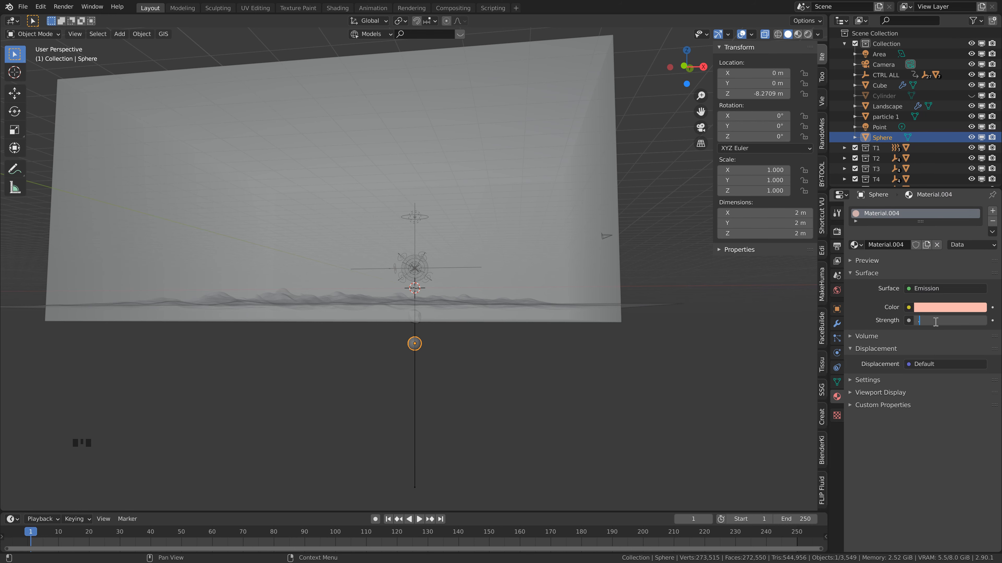
key(Return)
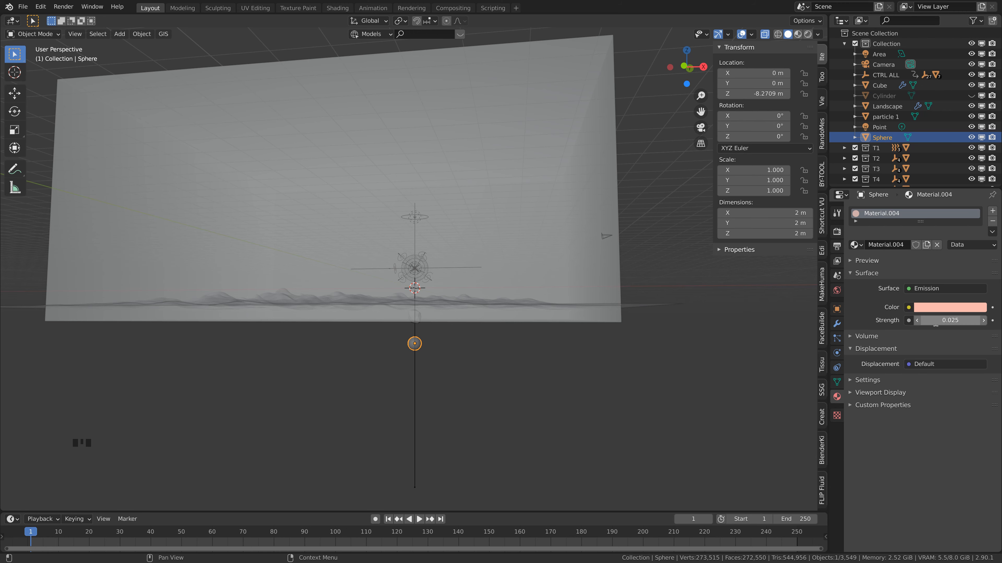
Step: Turn off X-ray display and assign Sphere as the instance object of the cube's particle system
middle_drag(738, 60, 744, 38)
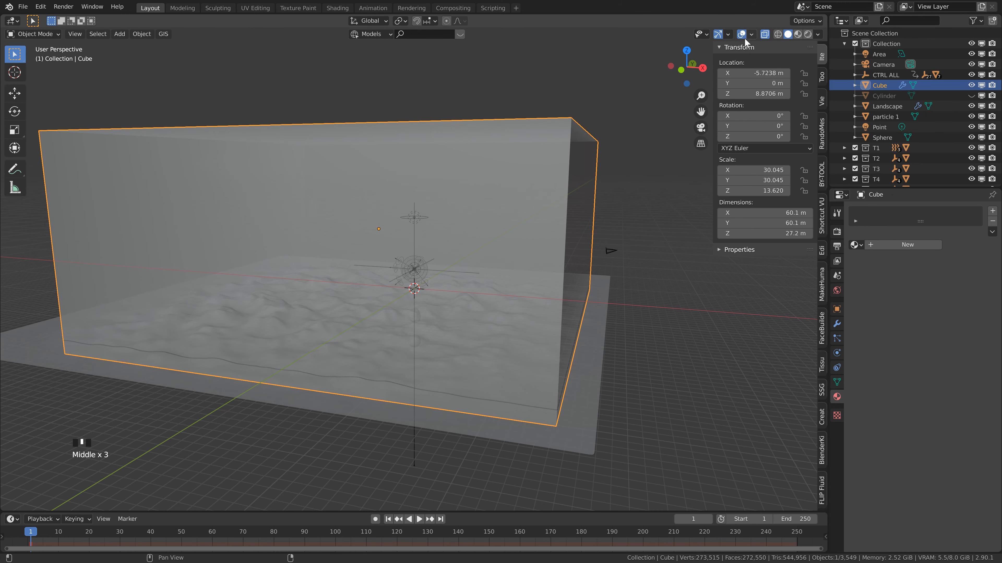
click(766, 34)
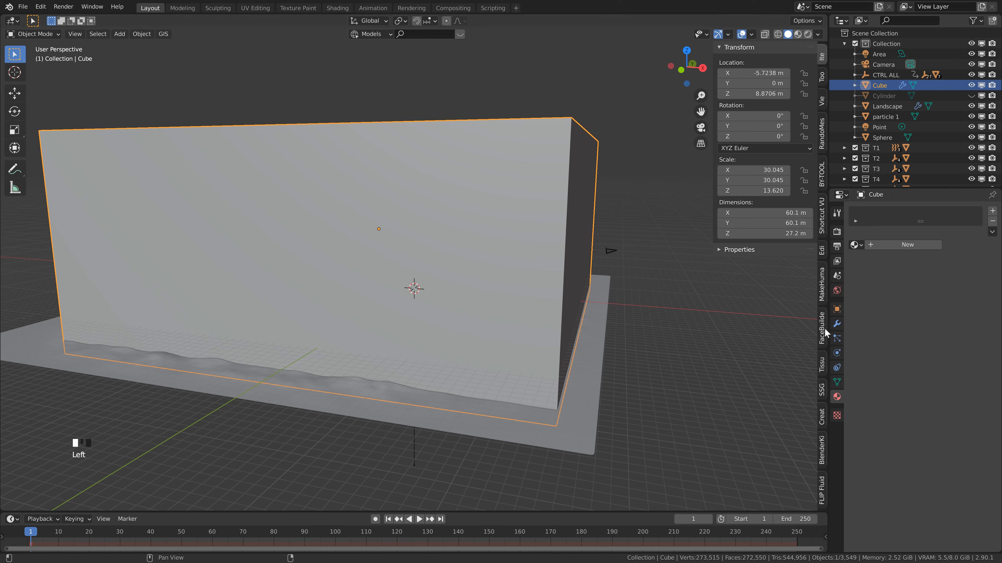
click(837, 338)
scroll(881, 396, down, 20)
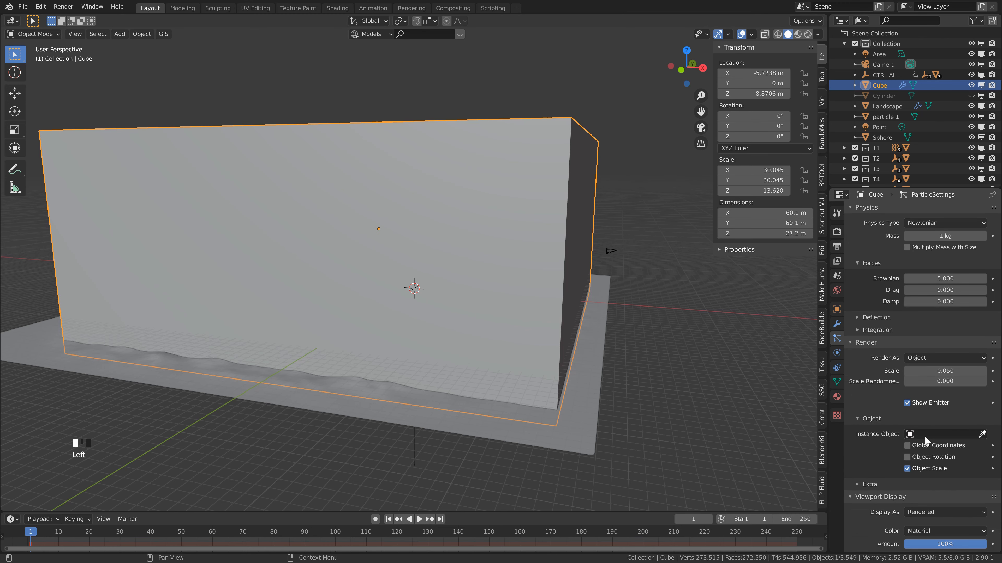
click(926, 438)
scroll(919, 525, down, 6)
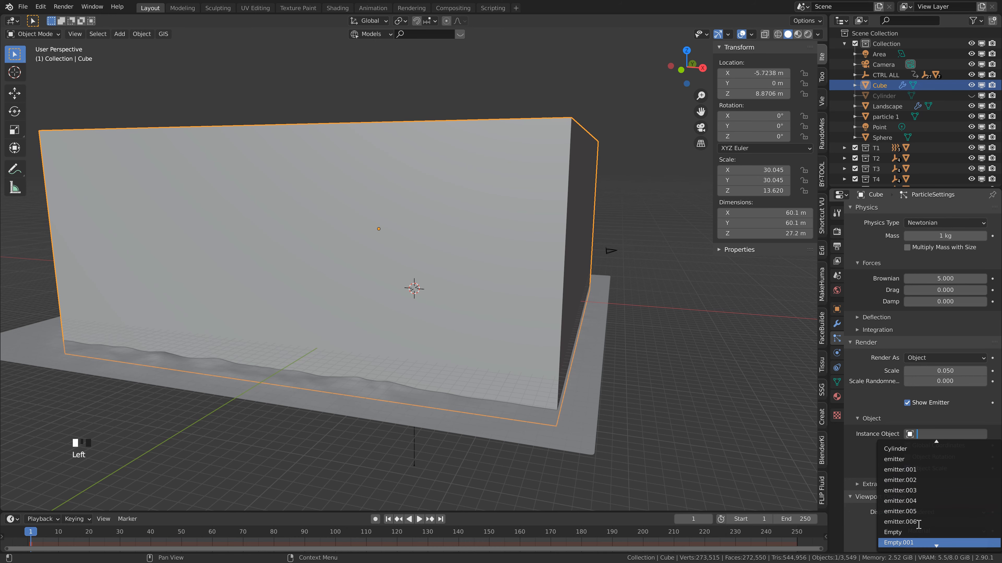
scroll(918, 525, down, 20)
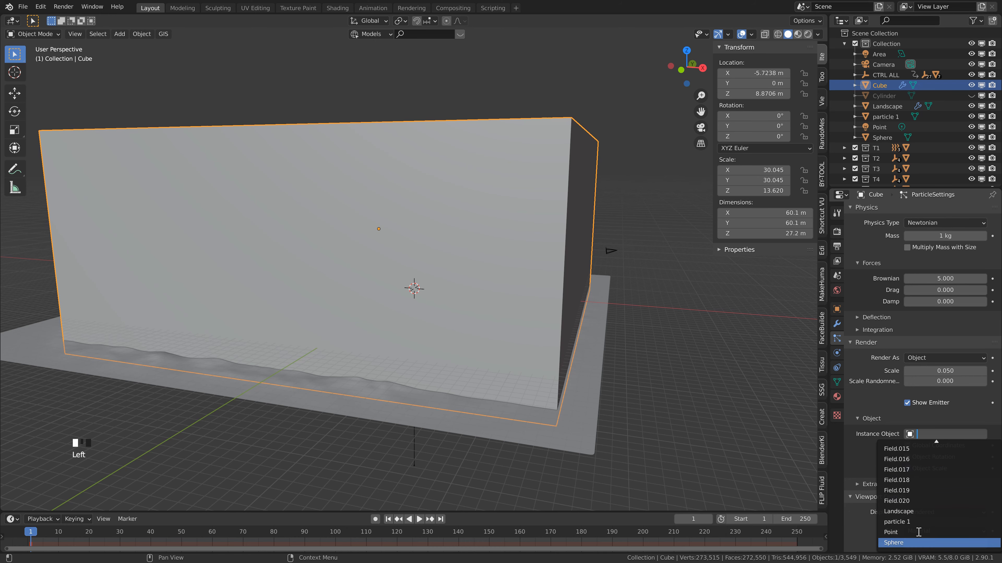
click(910, 541)
Step: Rename the sphere object as Particle 2
click(881, 137)
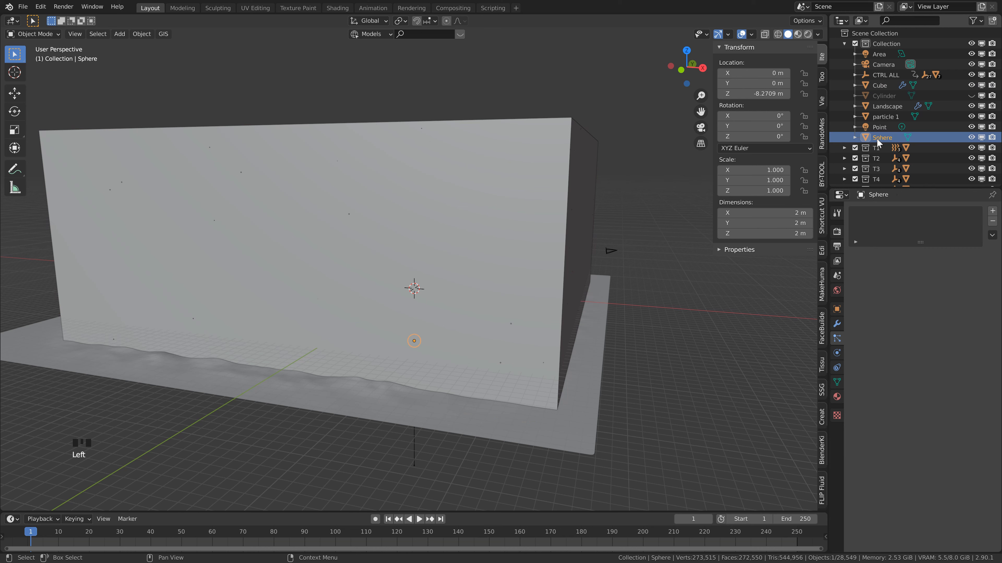
double_click(881, 138)
text(Particle 2)
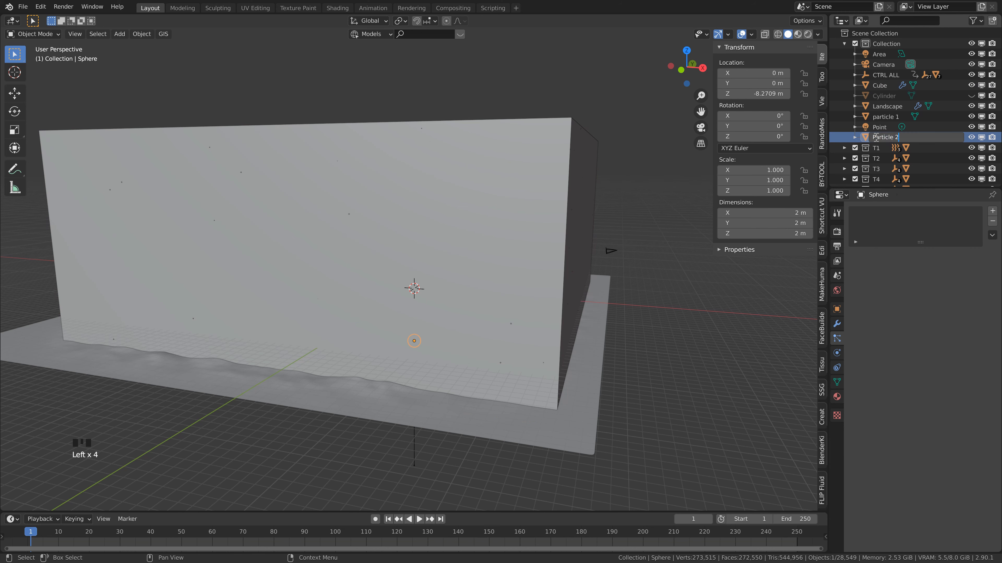
key(Return)
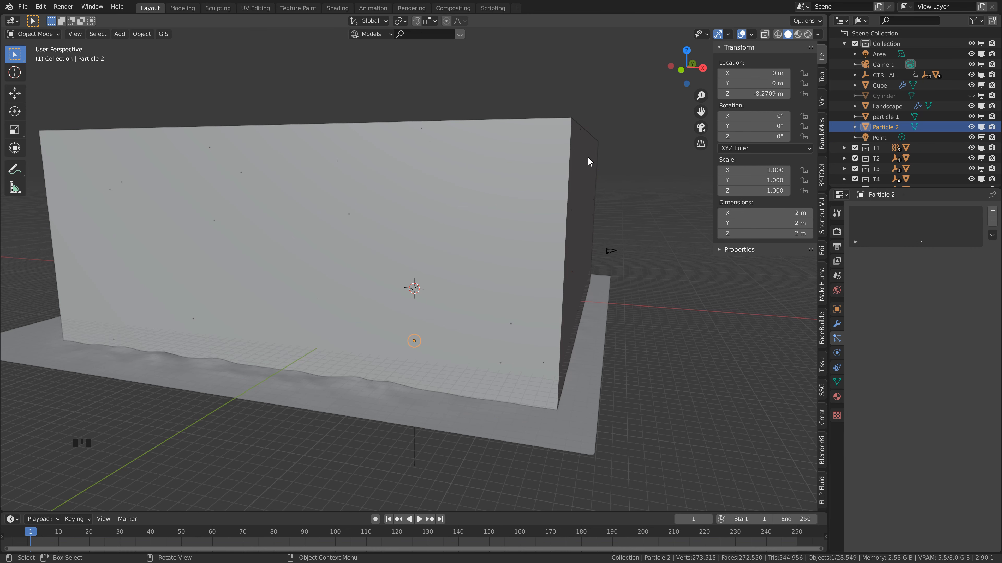
Step: Hide the cube's particle emitter in both the render and the viewport display
click(528, 167)
scroll(889, 371, down, 5)
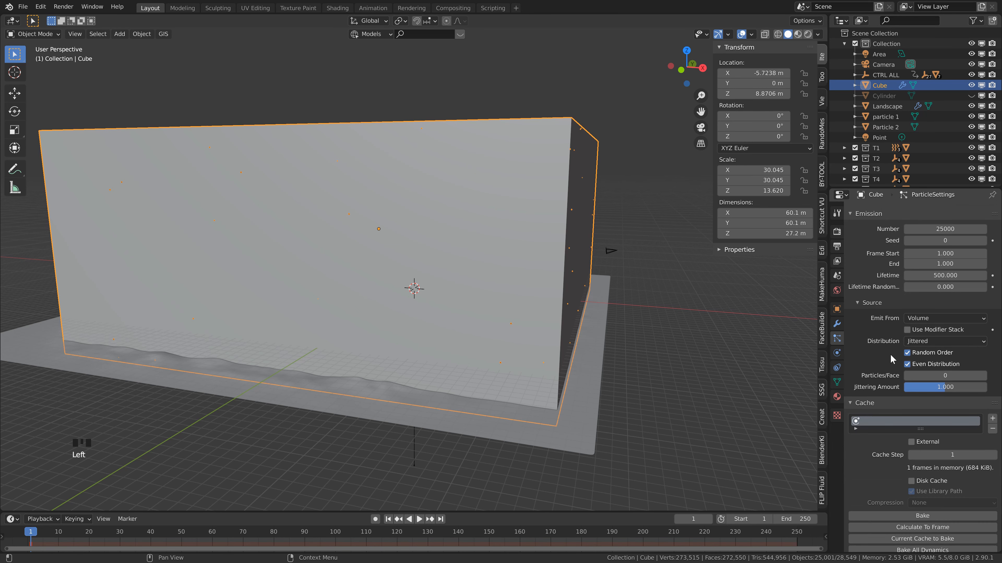
scroll(889, 371, down, 10)
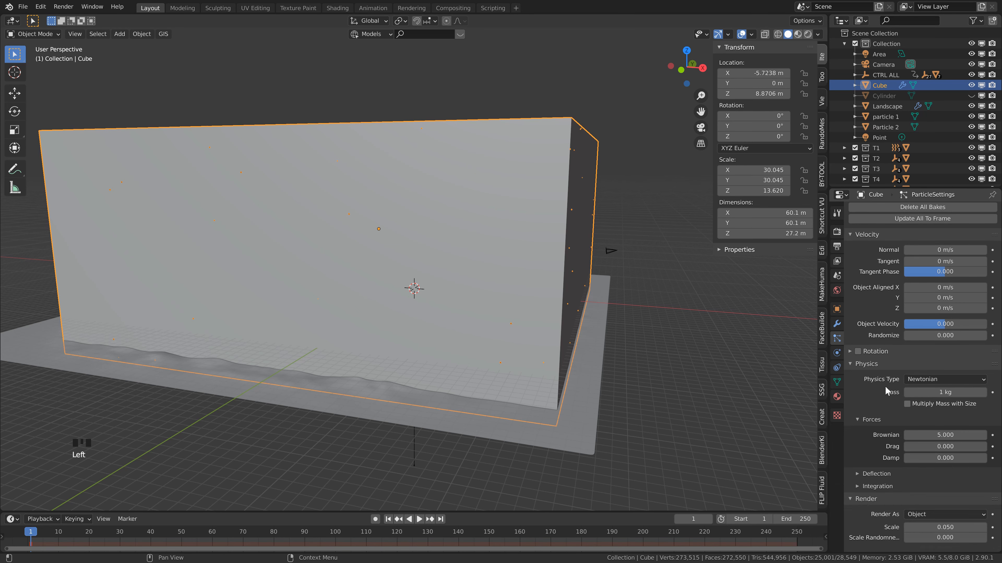
scroll(892, 423, down, 4)
click(907, 455)
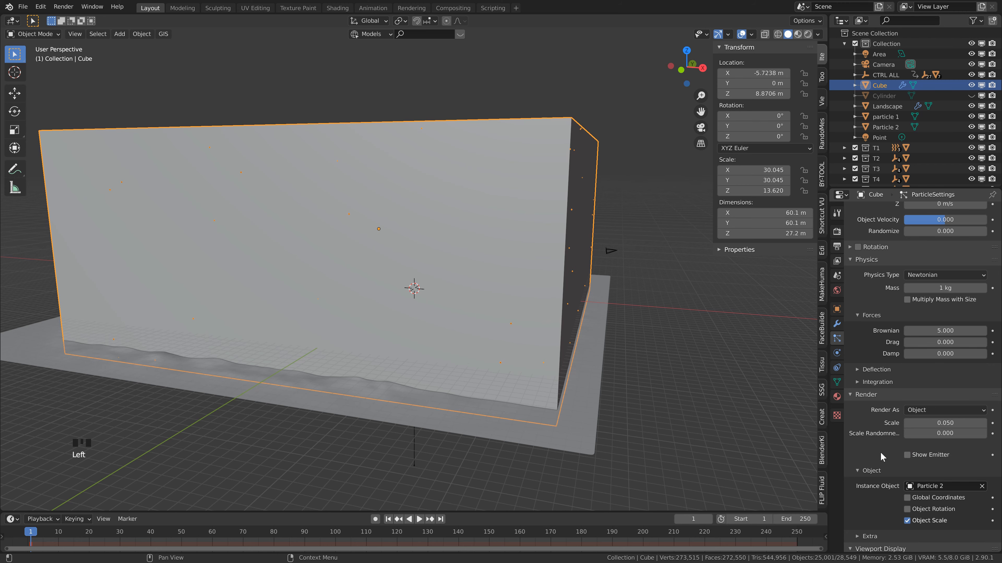
scroll(880, 460, down, 3)
scroll(880, 511, down, 4)
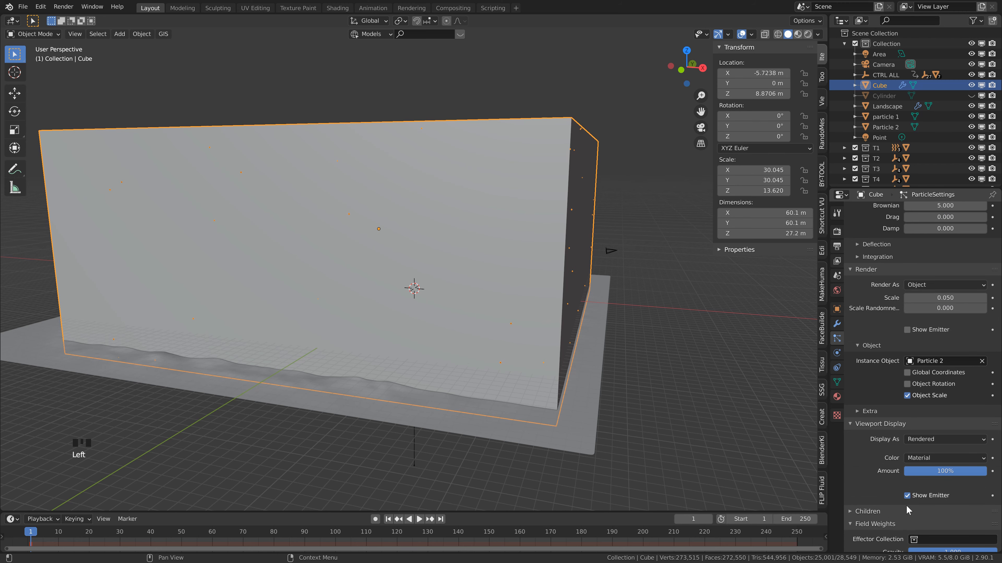
click(907, 497)
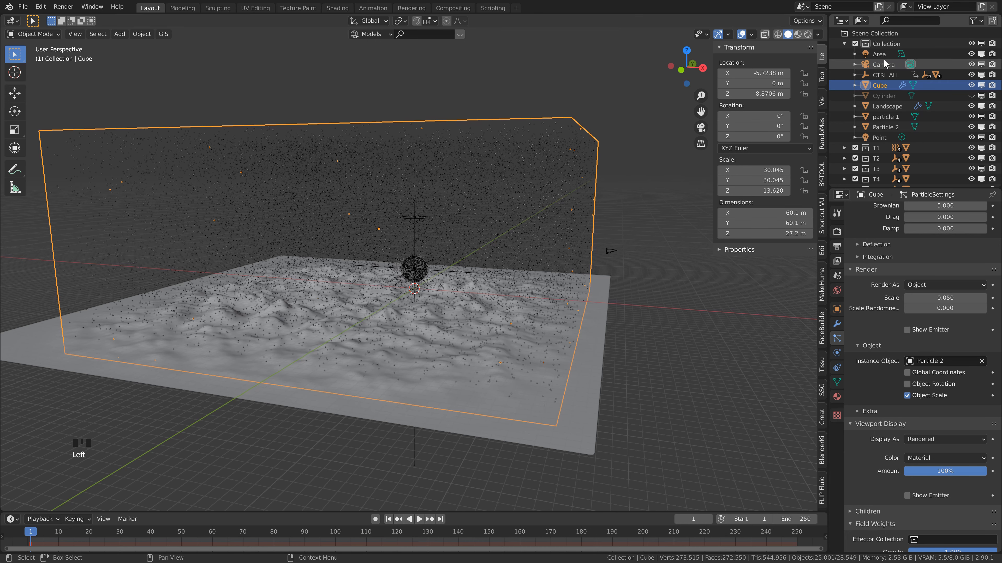
Step: Create a new collection directly under the Scene Collection and name it World Particles
click(899, 35)
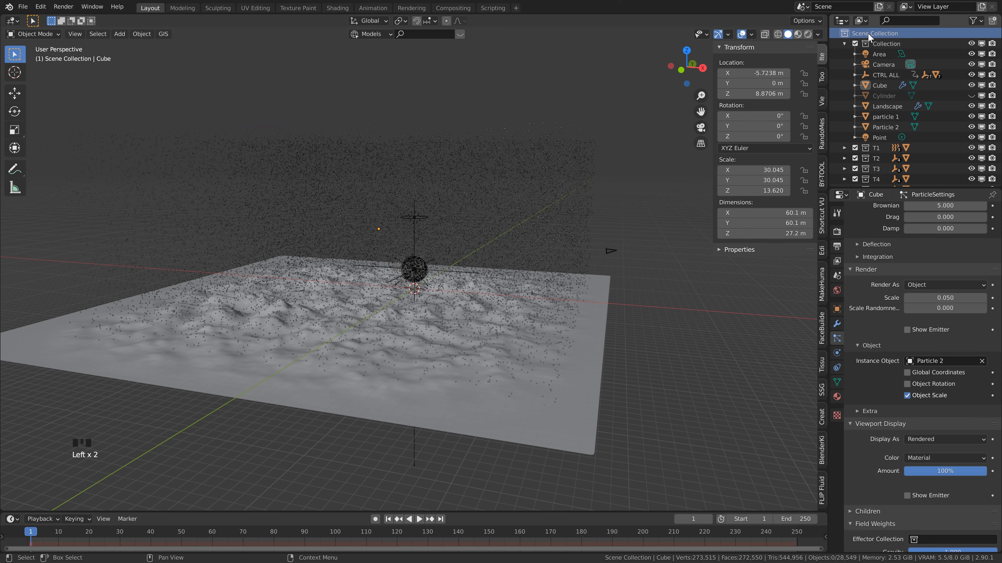
scroll(895, 140, down, 4)
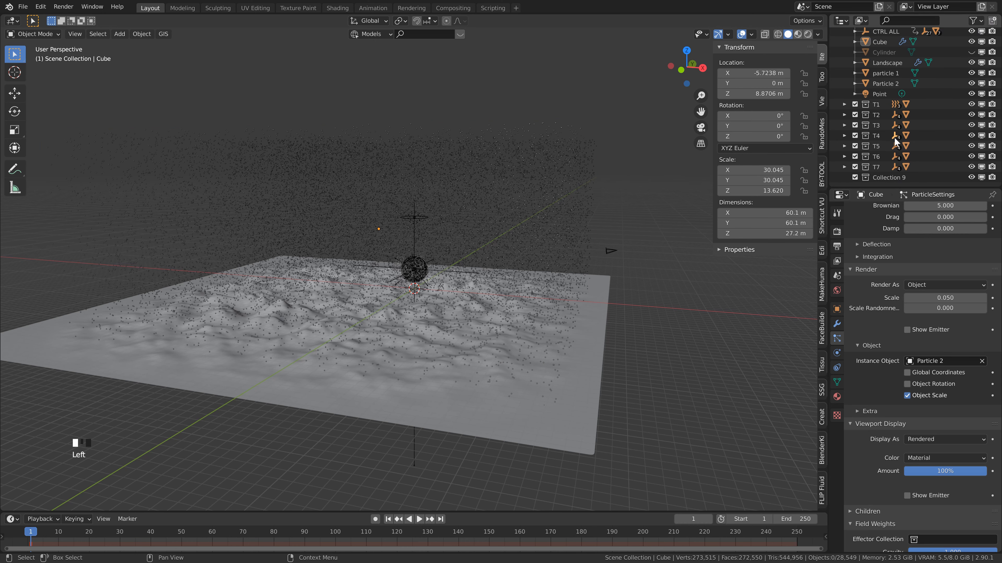
double_click(890, 178)
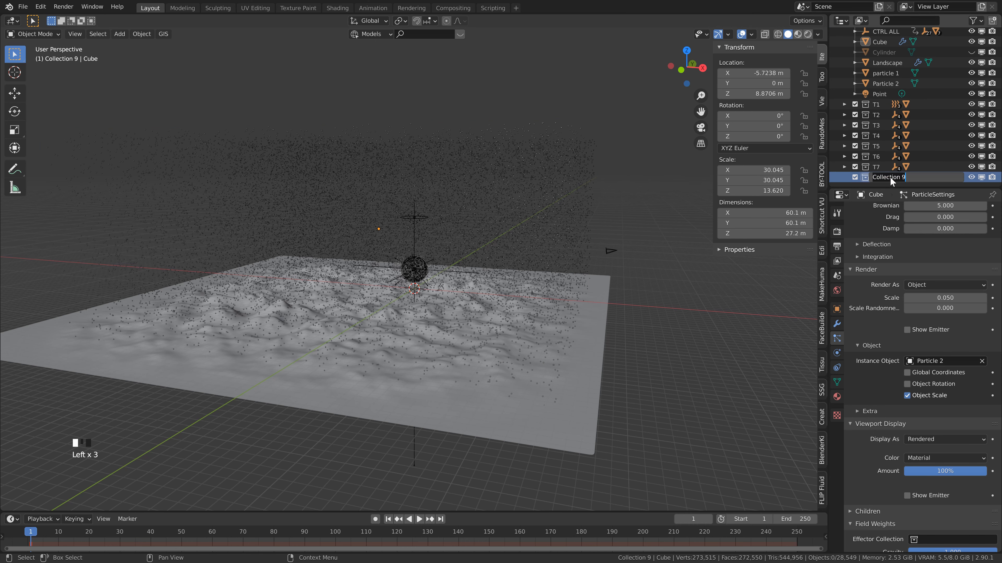
text(World Particles)
Step: Move the Cube and Particle 2 objects into the World Particles collection
scroll(891, 178, up, 3)
click(886, 74)
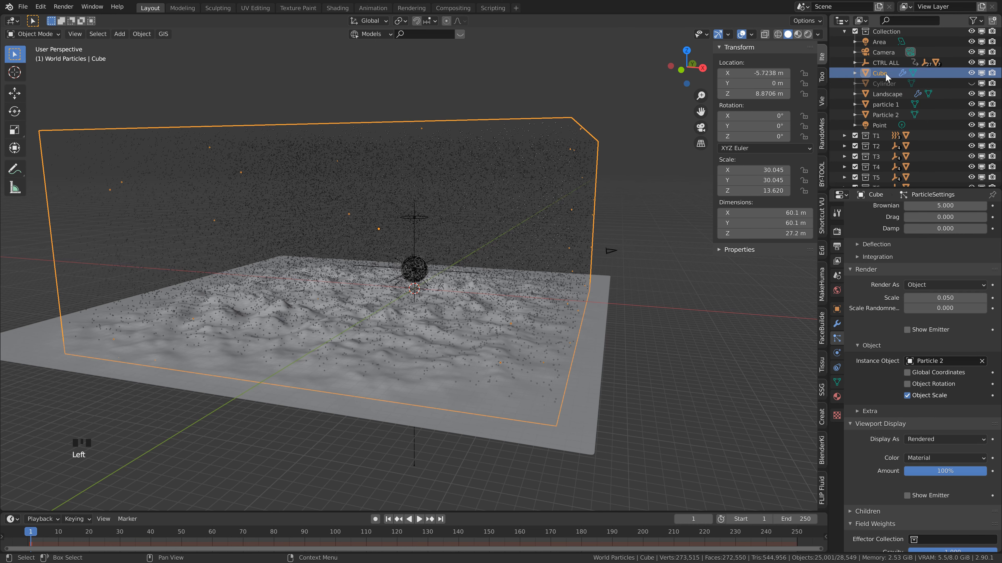
ctrl+click(886, 115)
scroll(884, 91, down, 3)
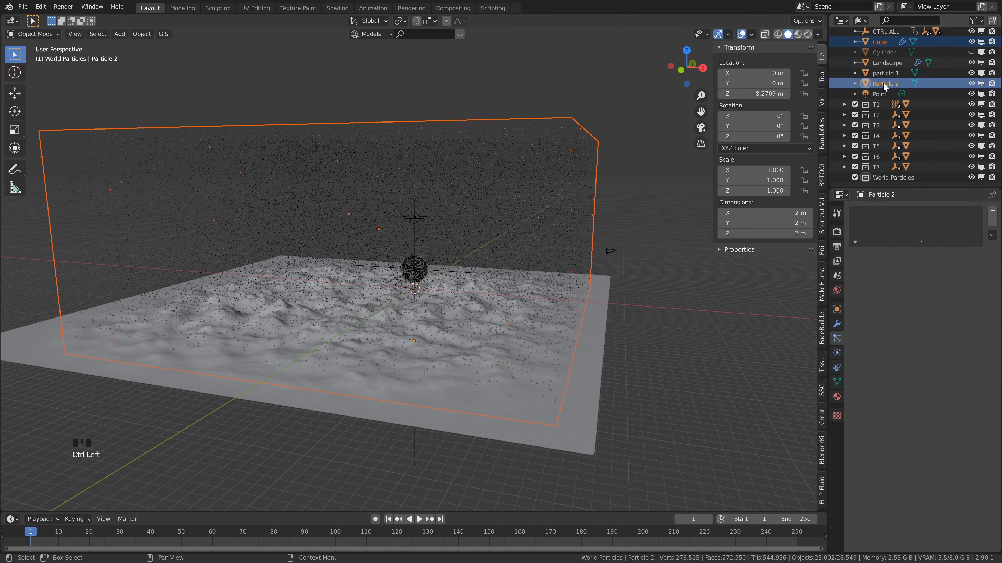
drag(884, 86, 892, 178)
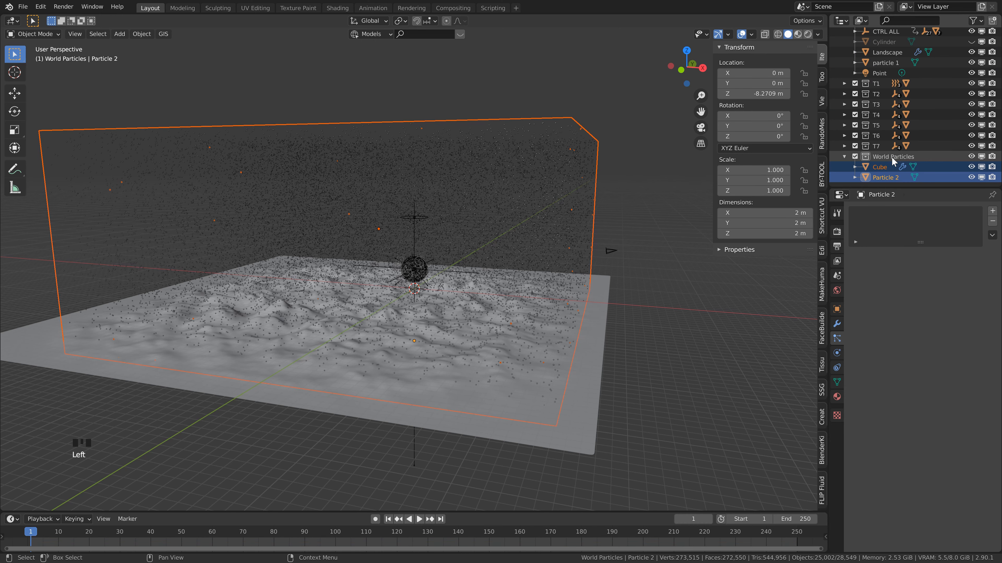
Step: In the cube's particle field weights, set the effector collection to World Particles and the gravity weight to 0
click(883, 168)
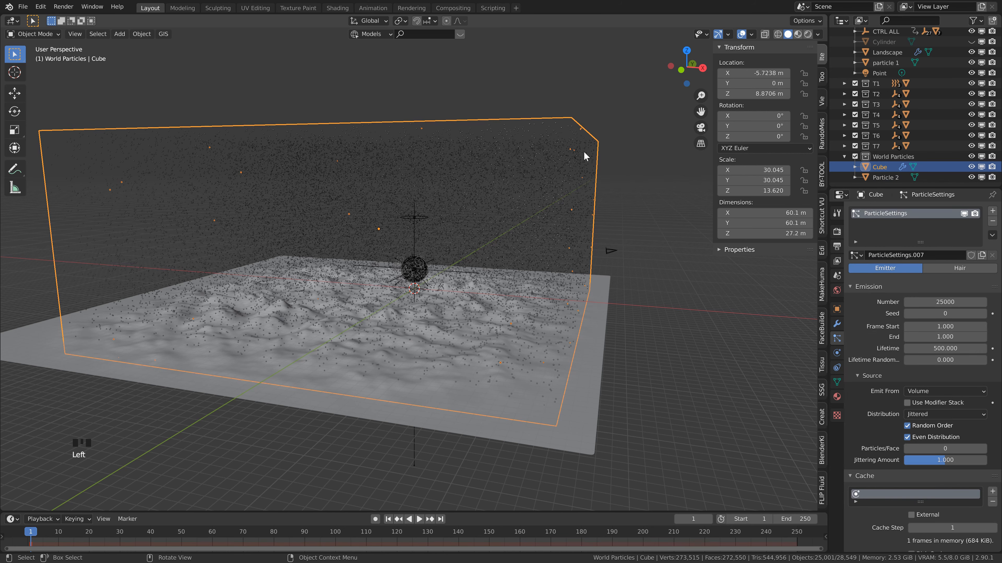
scroll(939, 404, down, 15)
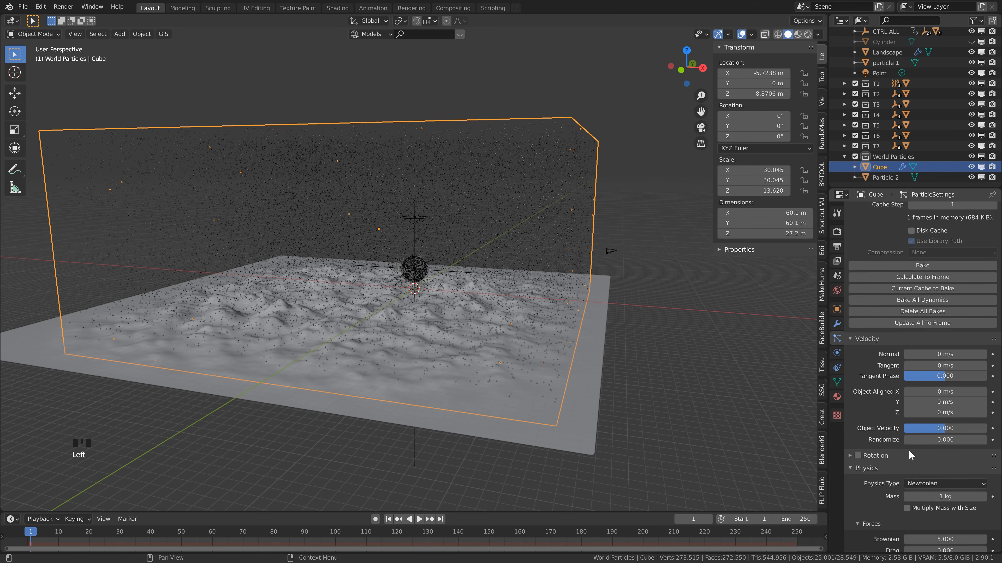
scroll(911, 457, down, 15)
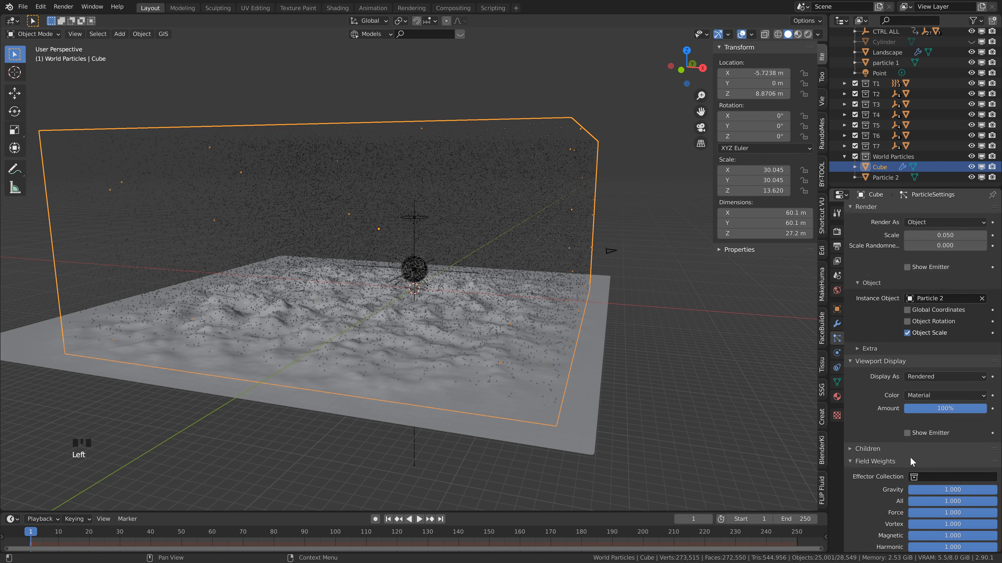
click(944, 404)
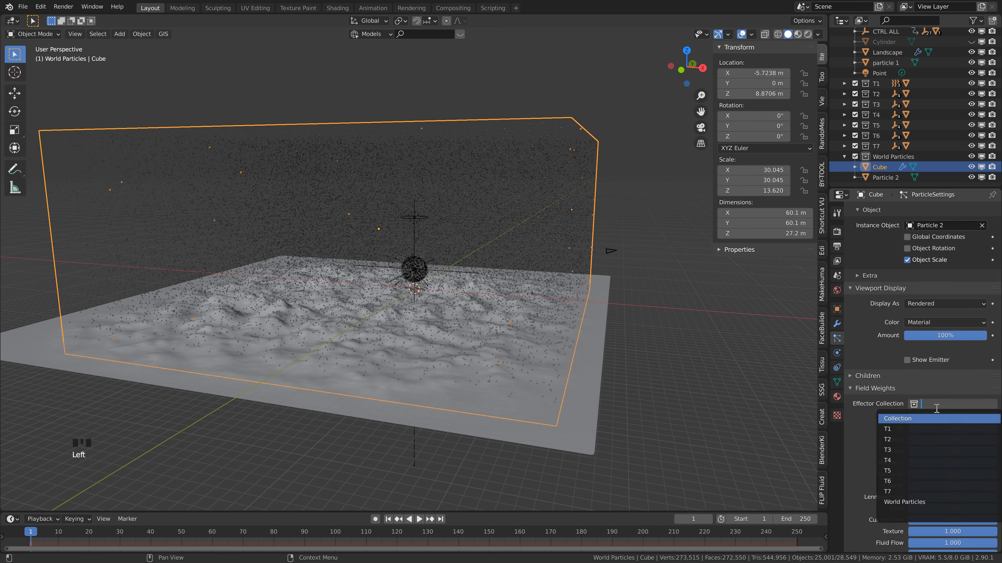
click(924, 502)
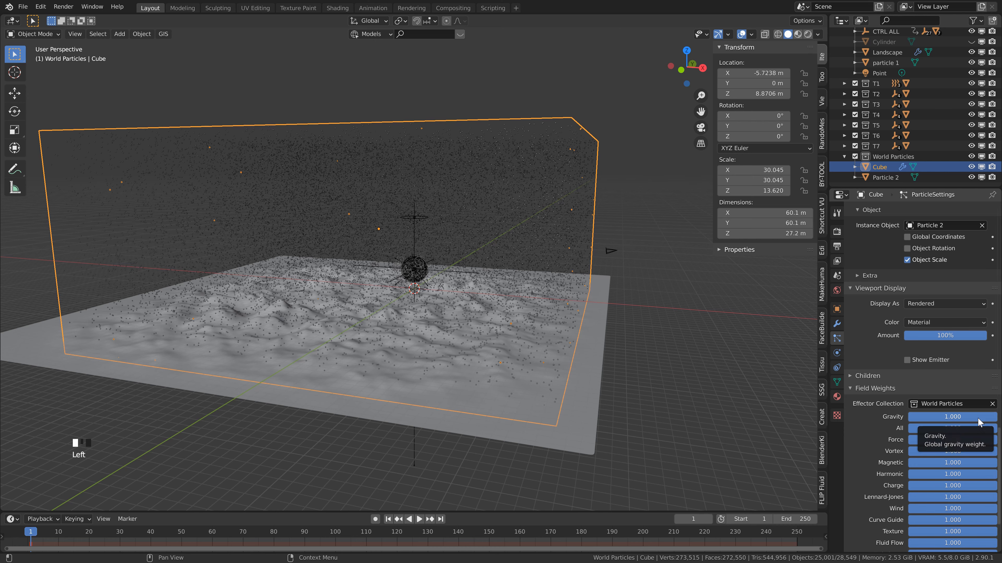
drag(981, 418, 786, 420)
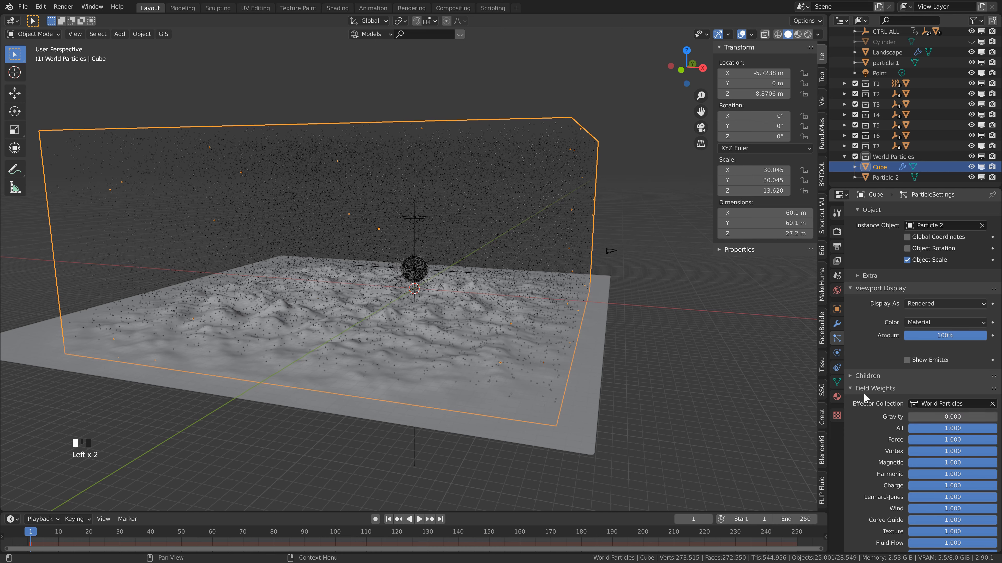
Step: Play the animation to check how the floating particles and the creature move, with the cube deselected
scroll(864, 397, up, 3)
key(space)
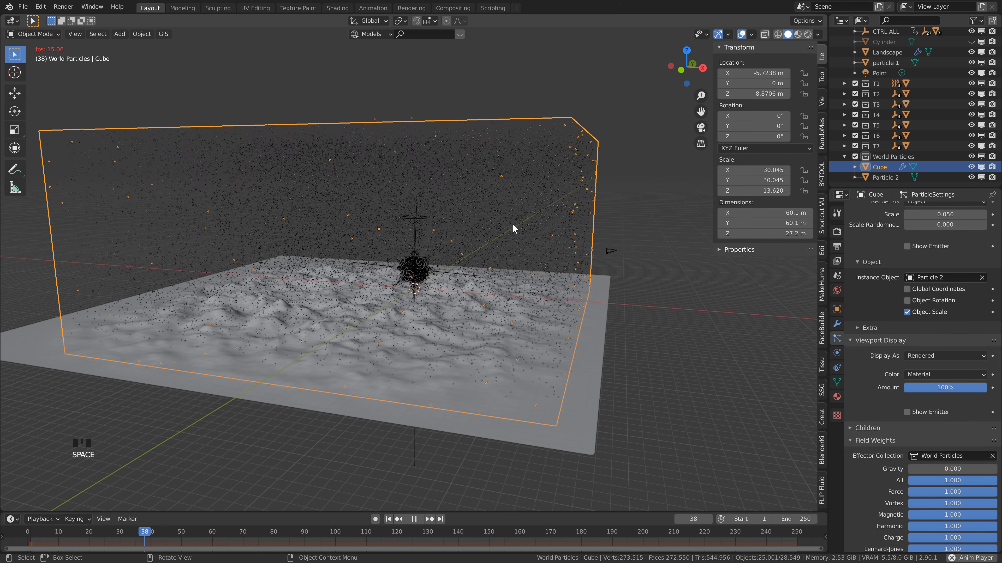
click(617, 210)
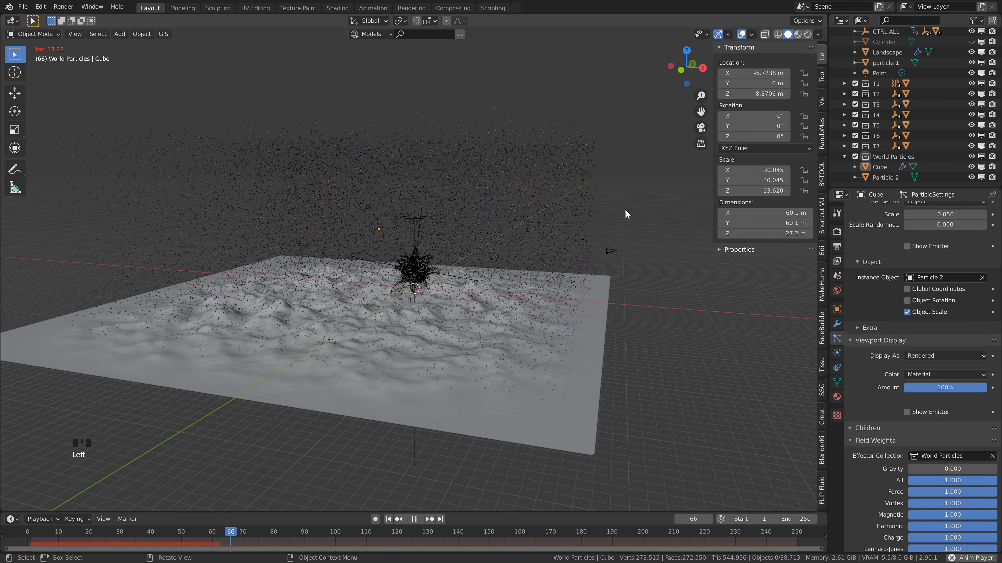
key(space)
middle_drag(626, 212, 596, 199)
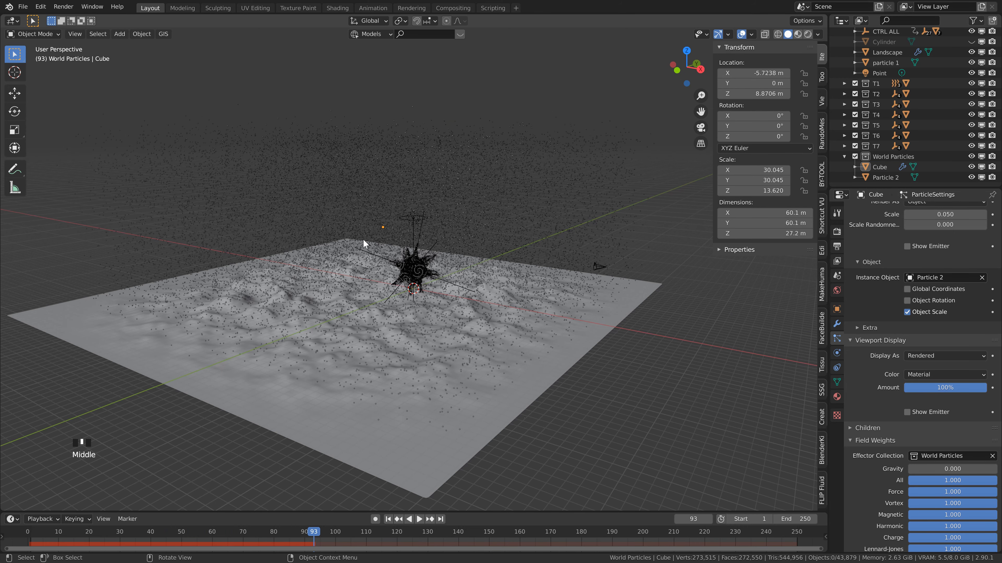
Step: Bake the particle cache of the cube's particle system
scroll(948, 275, up, 12)
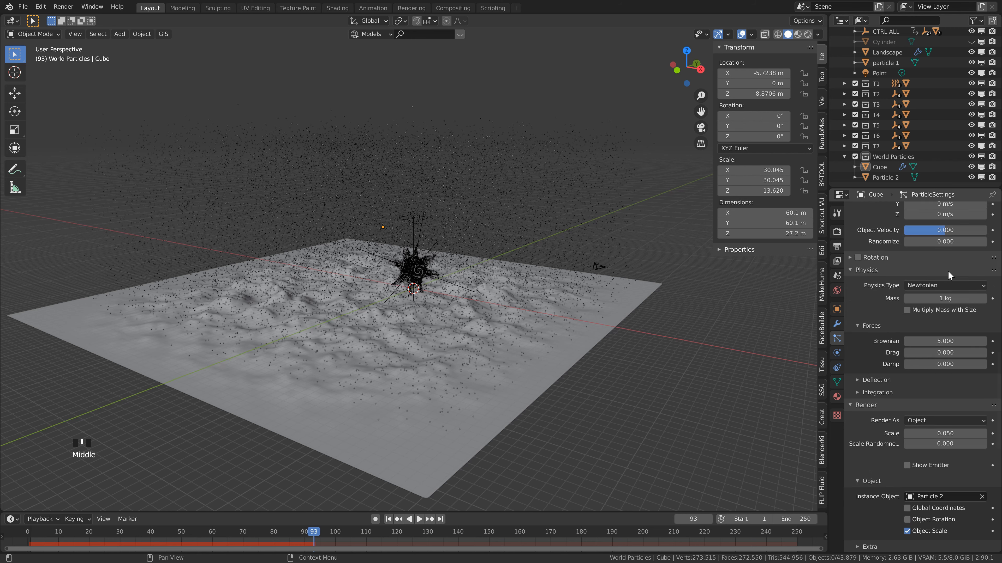
scroll(948, 275, up, 20)
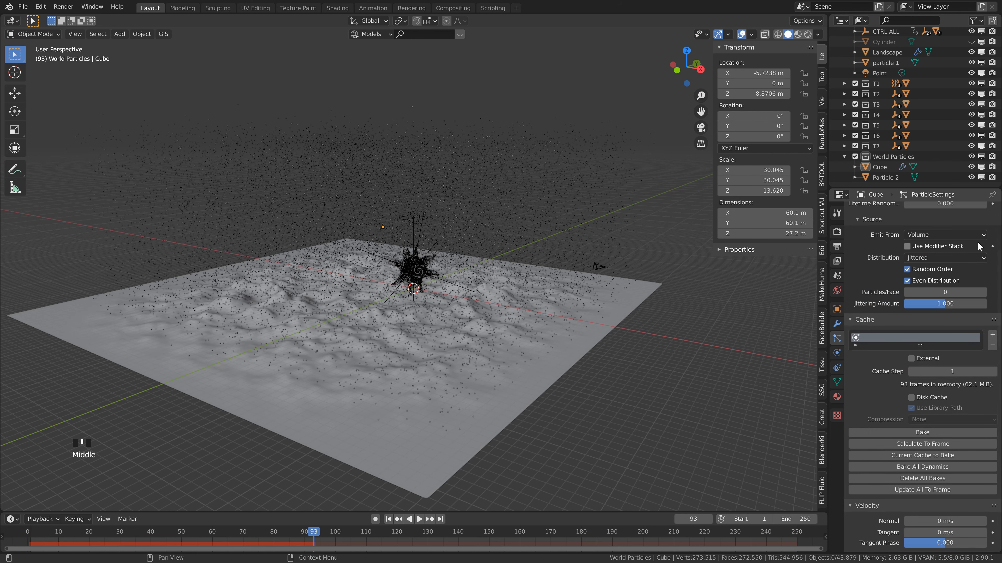
scroll(979, 246, down, 8)
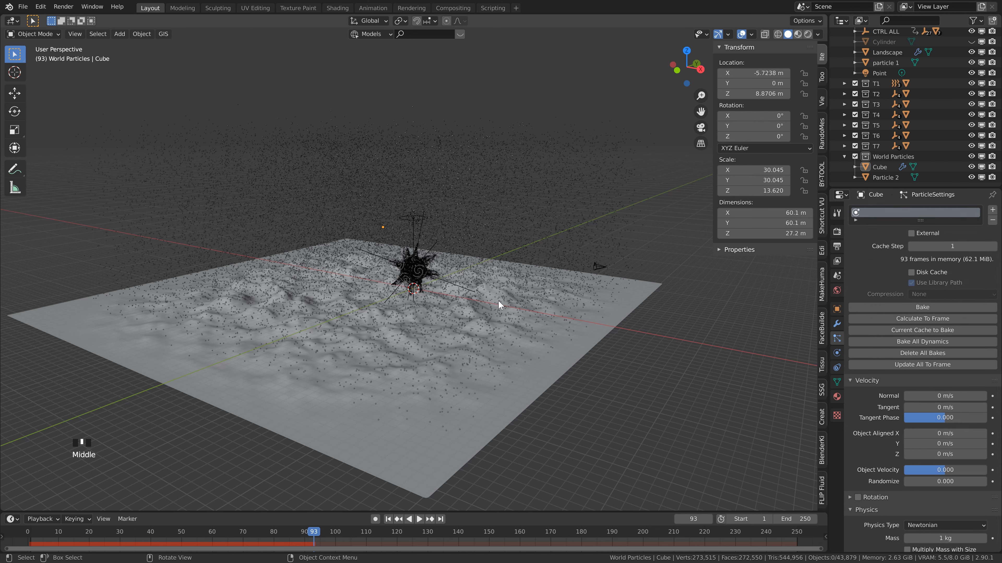
scroll(946, 276, up, 1)
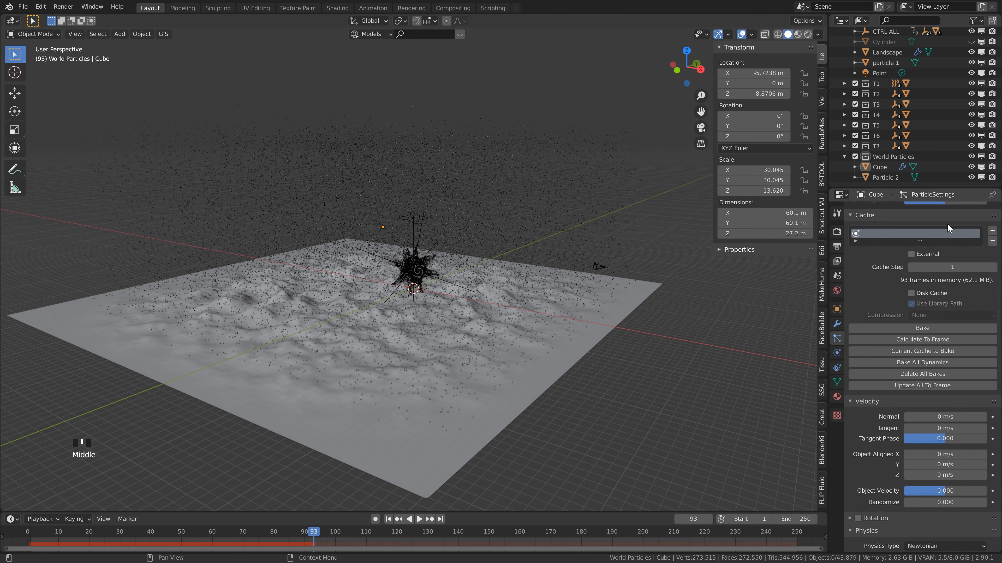
click(882, 170)
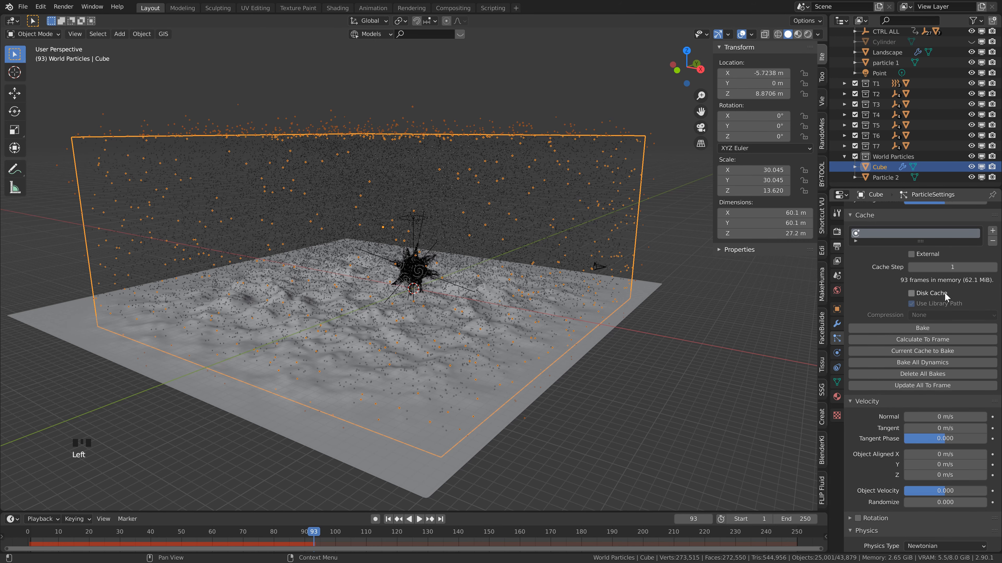
click(941, 328)
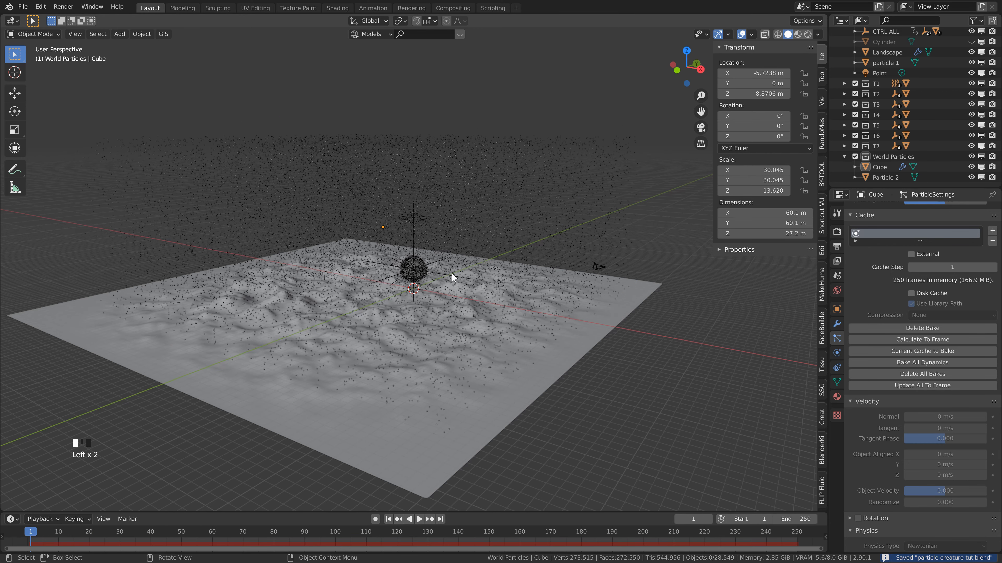
Step: Preview frame 114 through the camera in rendered shading, with the Cylinder unhidden and overlays turned off
key(KP_0)
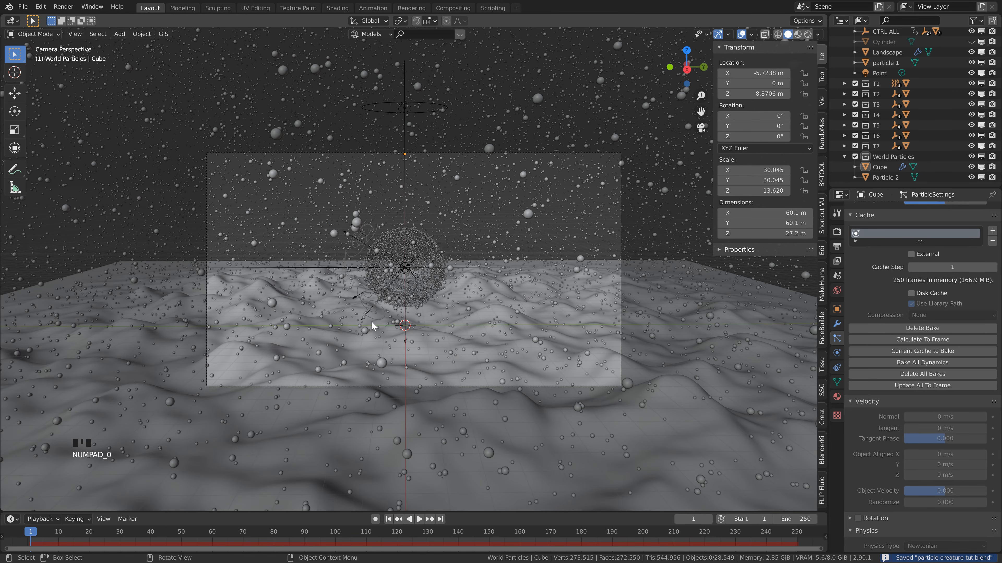
click(807, 34)
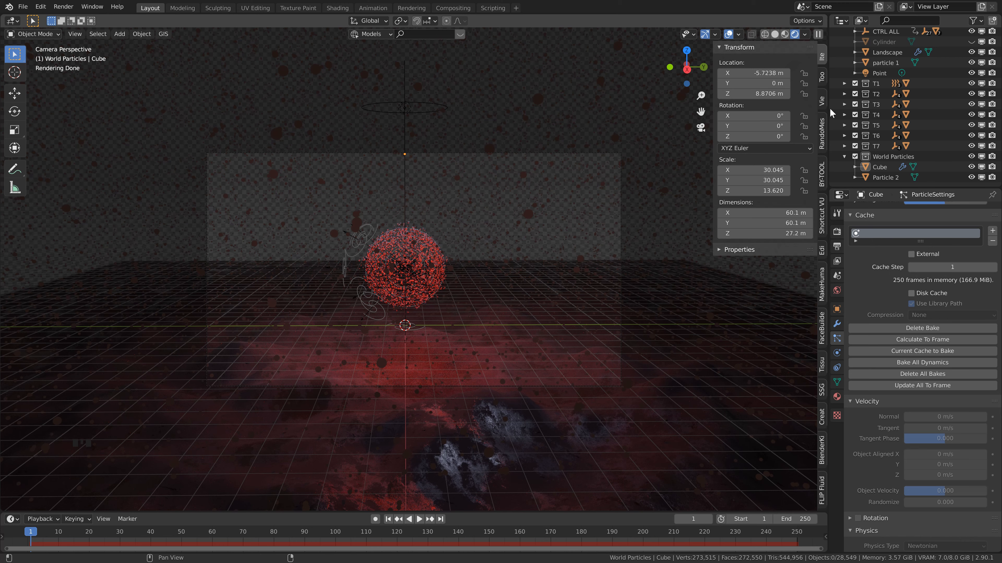
click(971, 42)
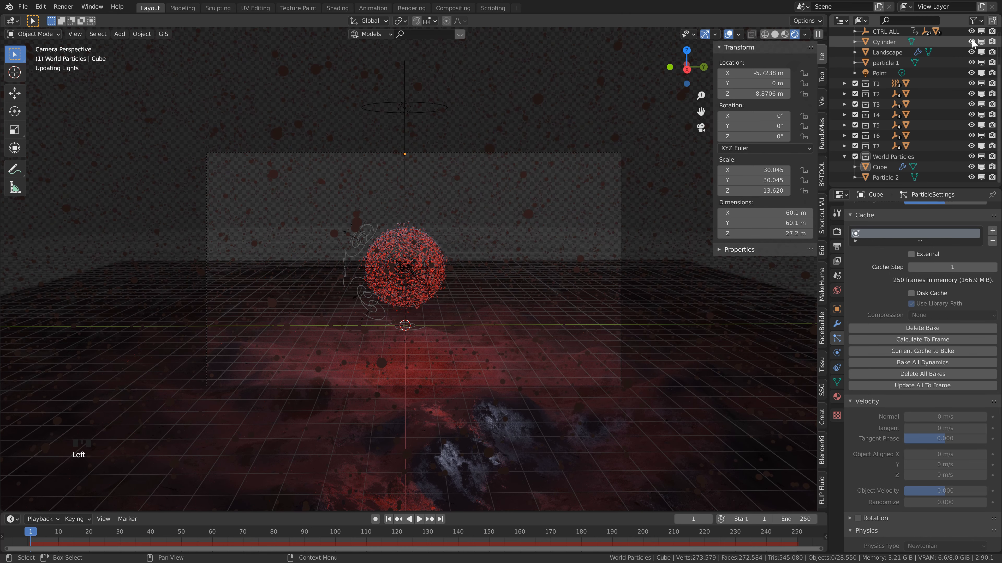
click(728, 34)
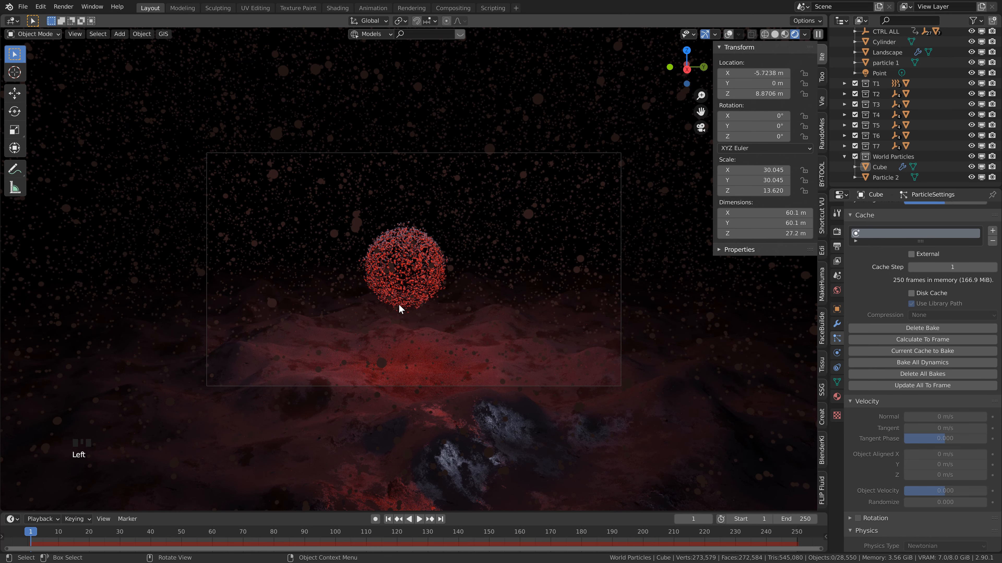
click(378, 532)
Step: Enable depth of field on the camera and set its F-Stop to 0.2
scroll(891, 99, up, 3)
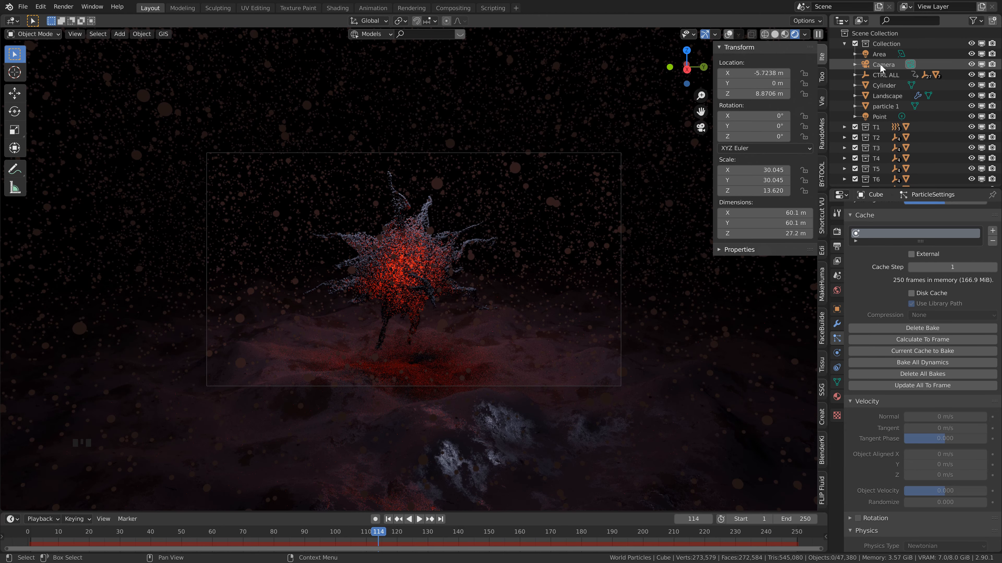
click(882, 65)
click(836, 353)
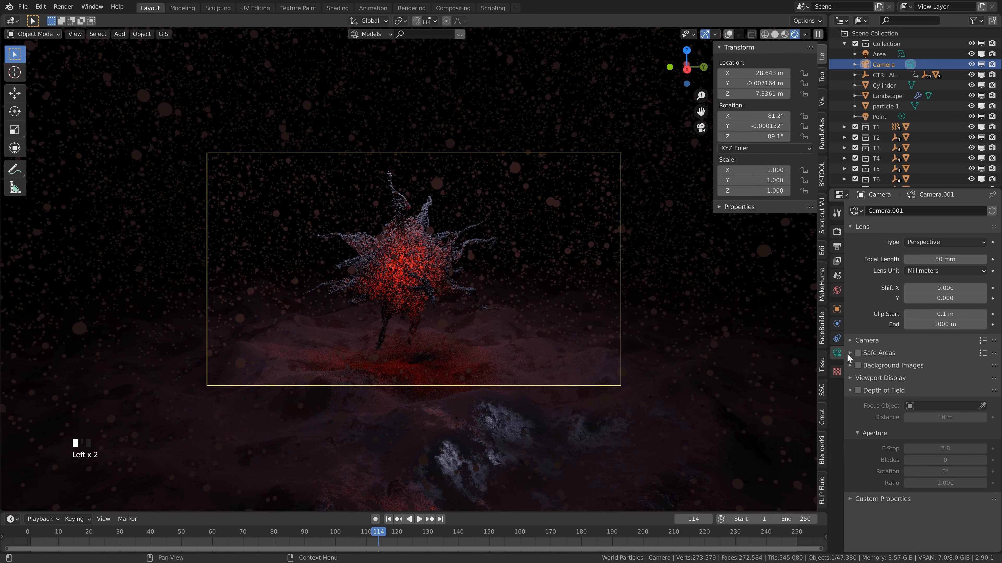
click(859, 392)
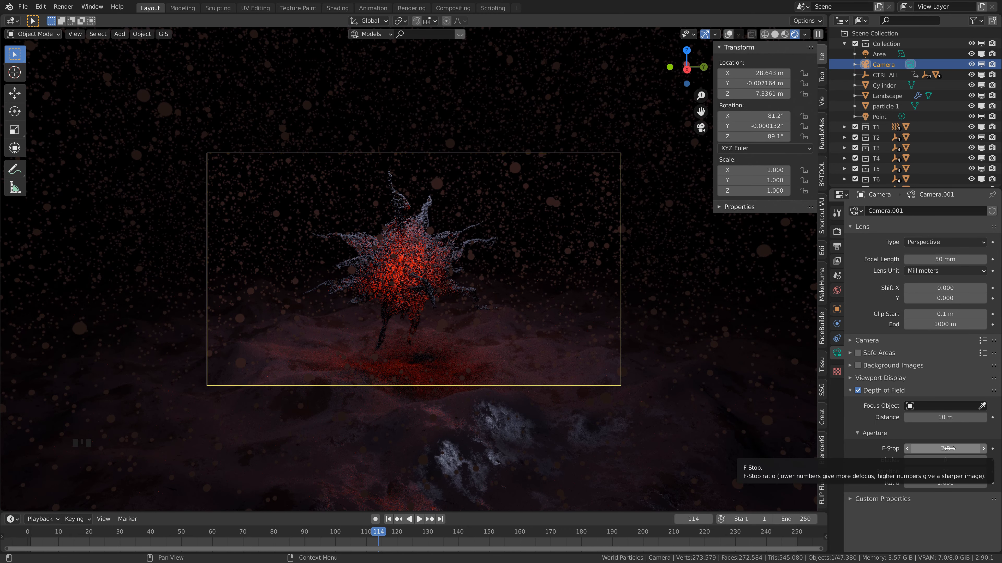
click(949, 449)
text(.)
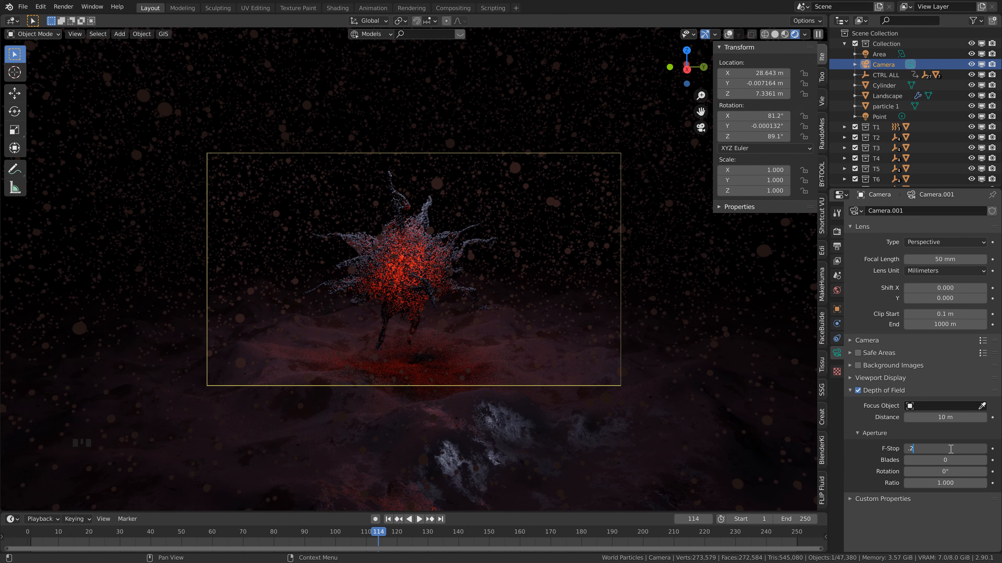
key(Return)
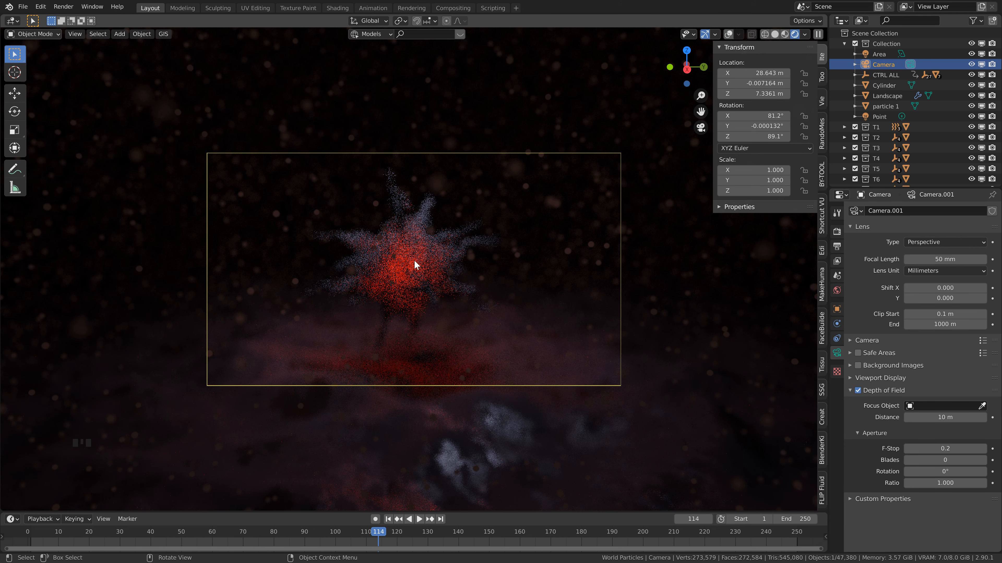
Step: Return to solid shading with overlays on and add a Plain Axes empty at the world origin
click(730, 34)
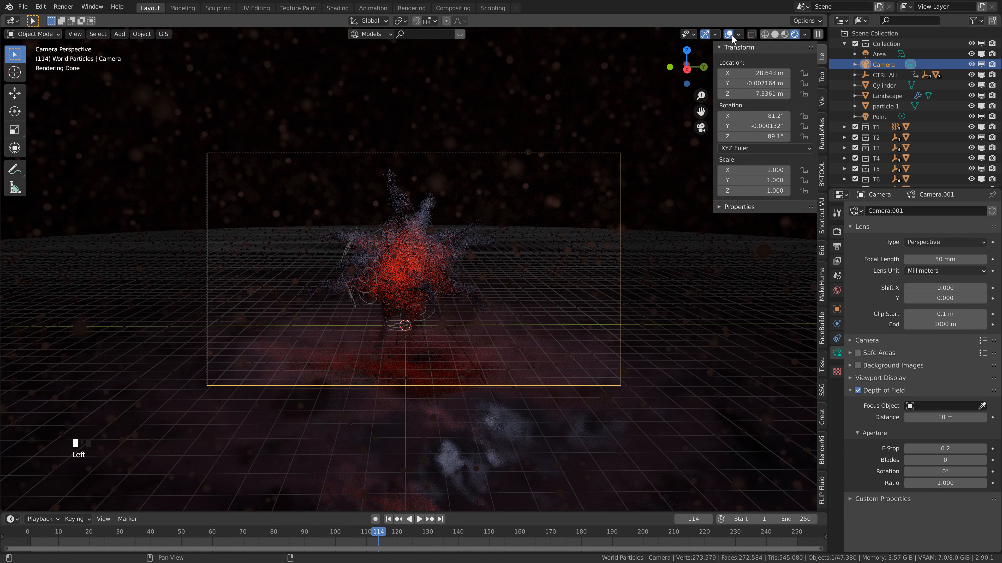
click(775, 34)
mouse_move(434, 221)
middle_down()
mouse_move(484, 229)
mouse_move(475, 229)
middle_up()
key(shift+a)
mouse_move(473, 333)
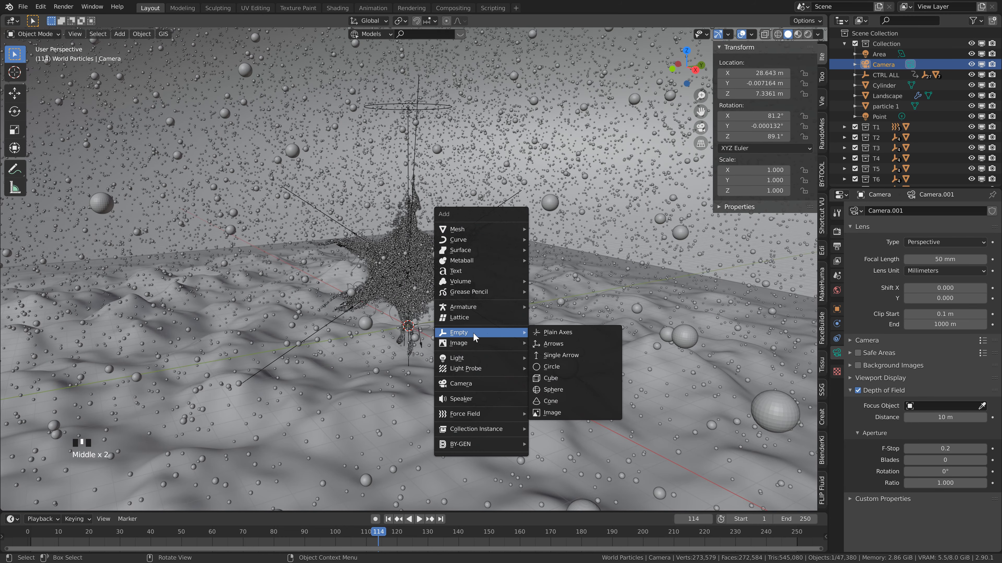
click(546, 335)
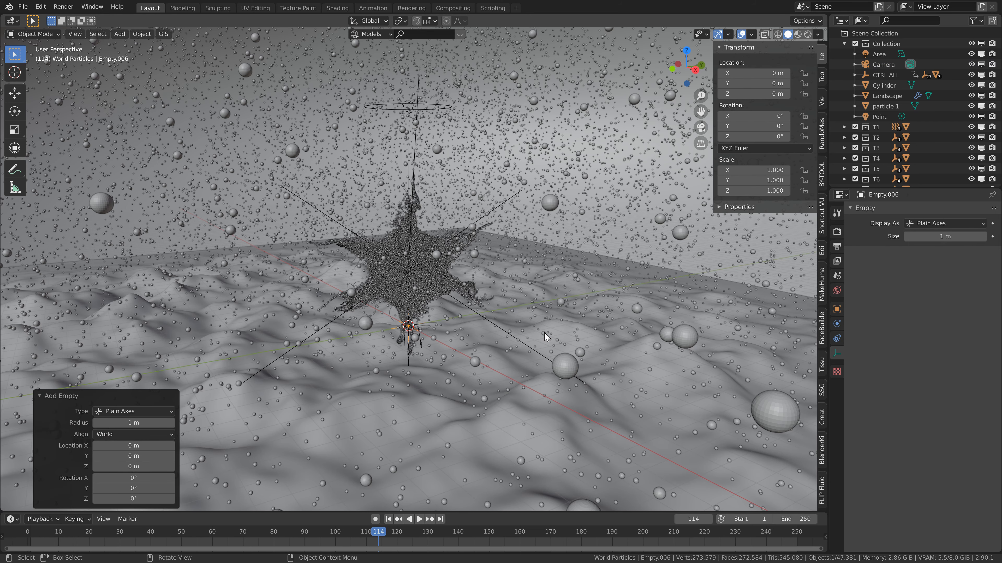
Step: Rename the new empty as Focus and move it into the main Collection
double_click(889, 167)
text(Focus)
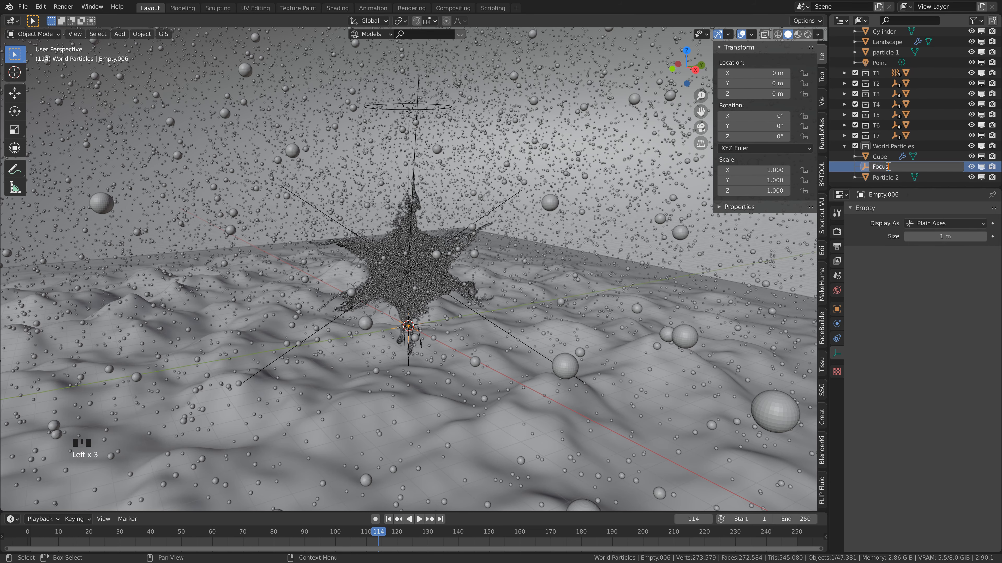
key(Return)
drag(889, 167, 882, 43)
scroll(892, 65, up, 3)
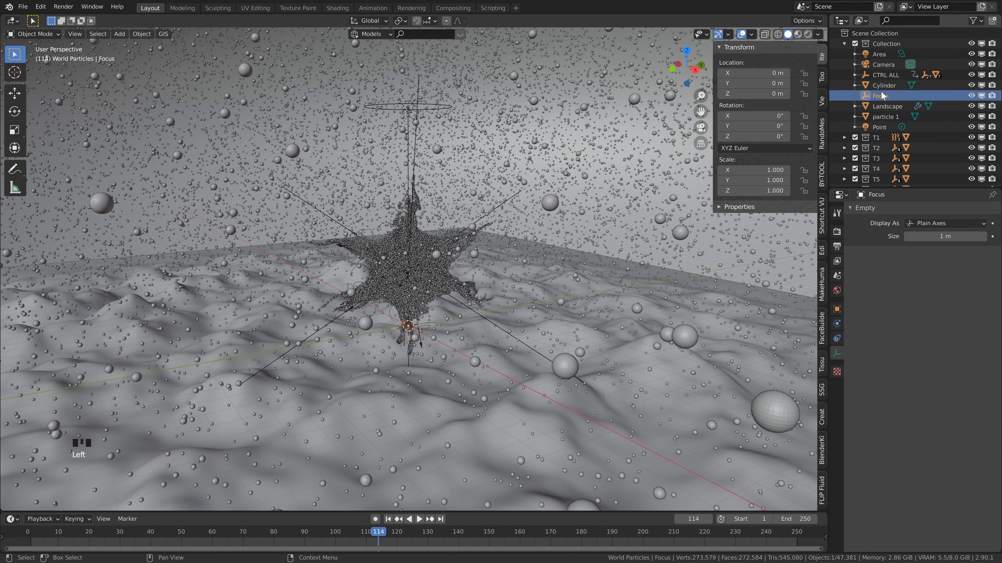
Step: Move the Focus empty 3 m up along the global Z axis into the creature's centre
key(g)
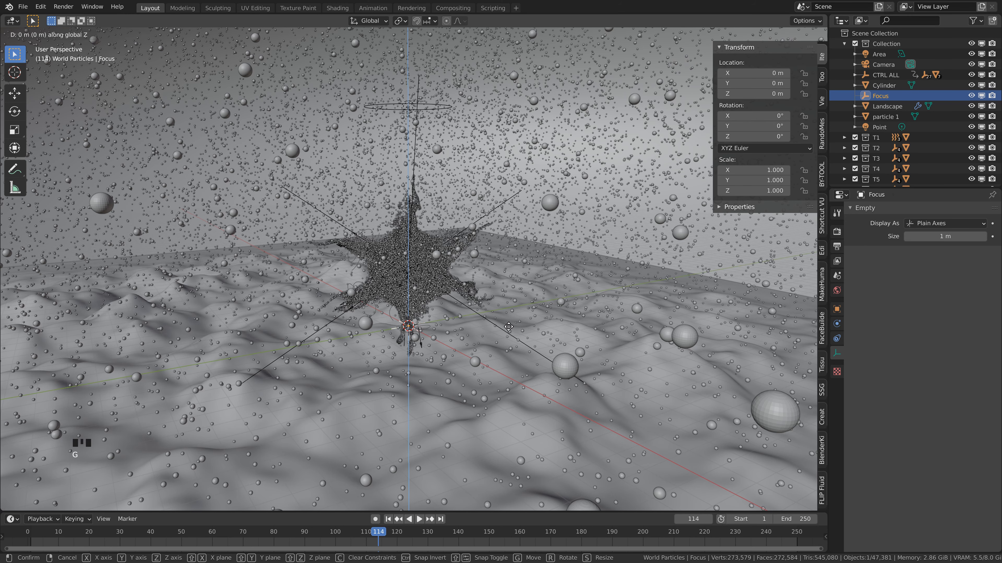
key(z)
key(3)
key(Return)
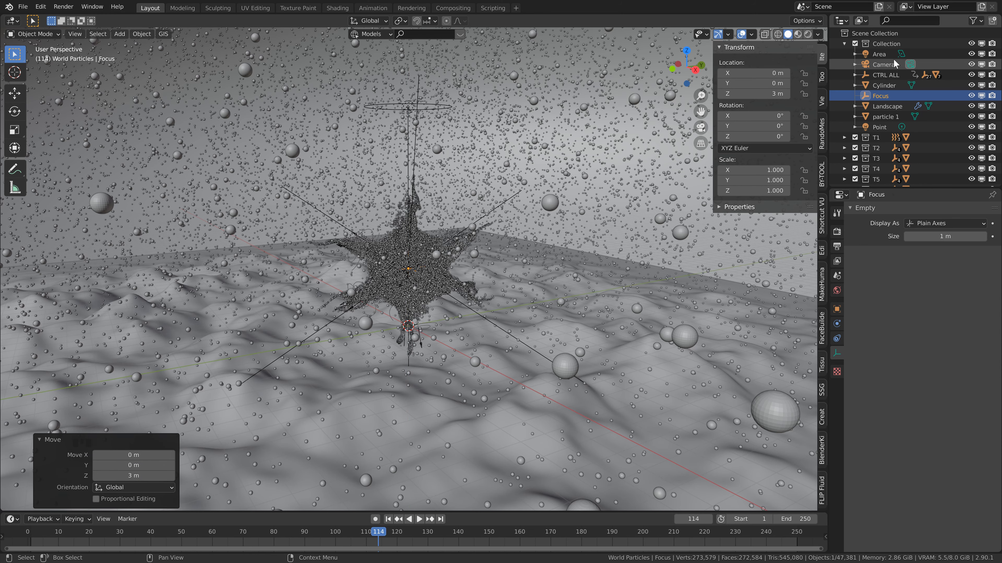
Step: Set the camera's depth of field focus object to Focus and look through the camera
click(884, 64)
click(932, 406)
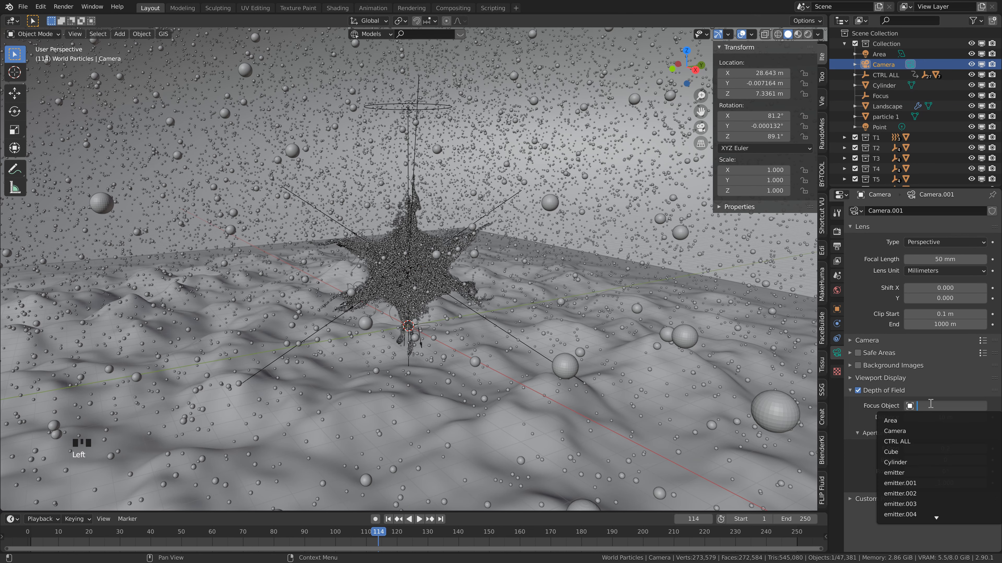
scroll(912, 466, down, 15)
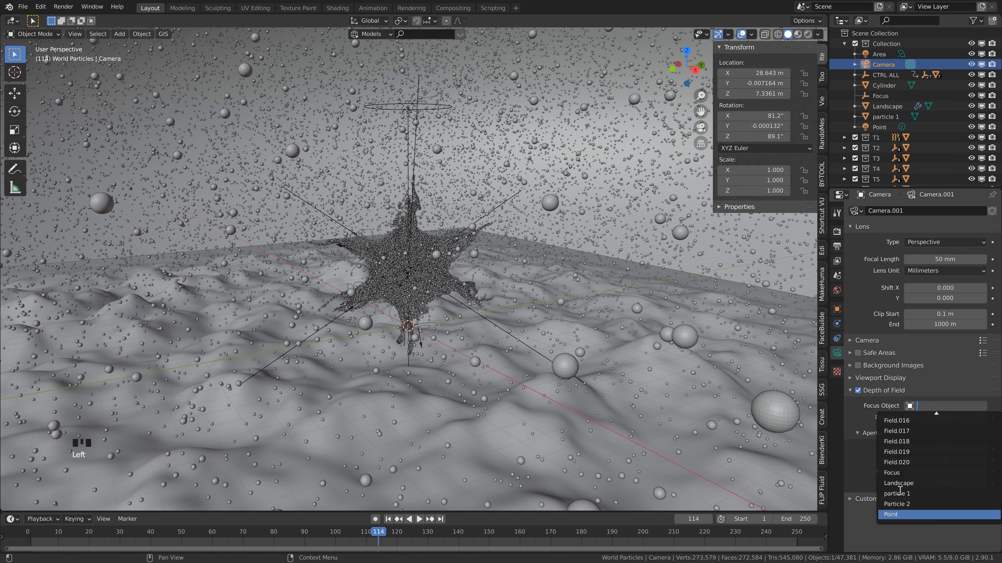
click(894, 472)
key(KP_0)
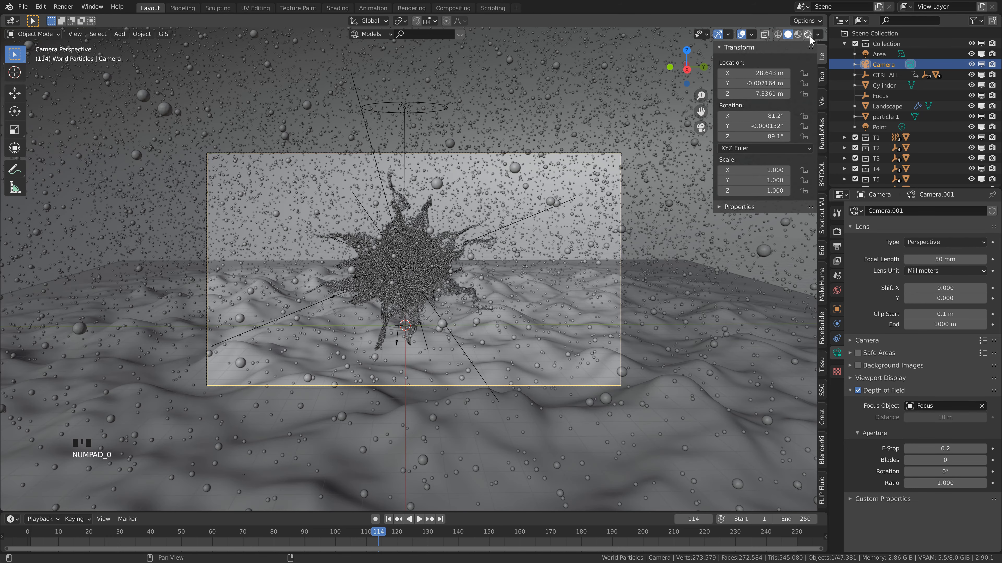
Step: Show the camera view in rendered shading without overlays and save the file
click(809, 36)
key(ctrl+s)
click(730, 35)
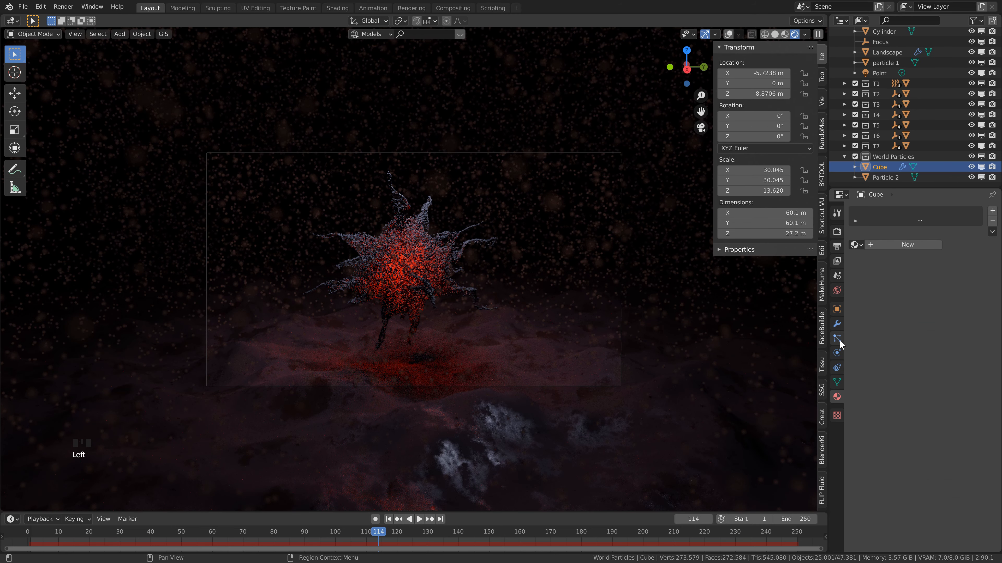
Step: Delete the world particle cube's bake, reduce its particle number to 10000 and bake the system again
click(837, 338)
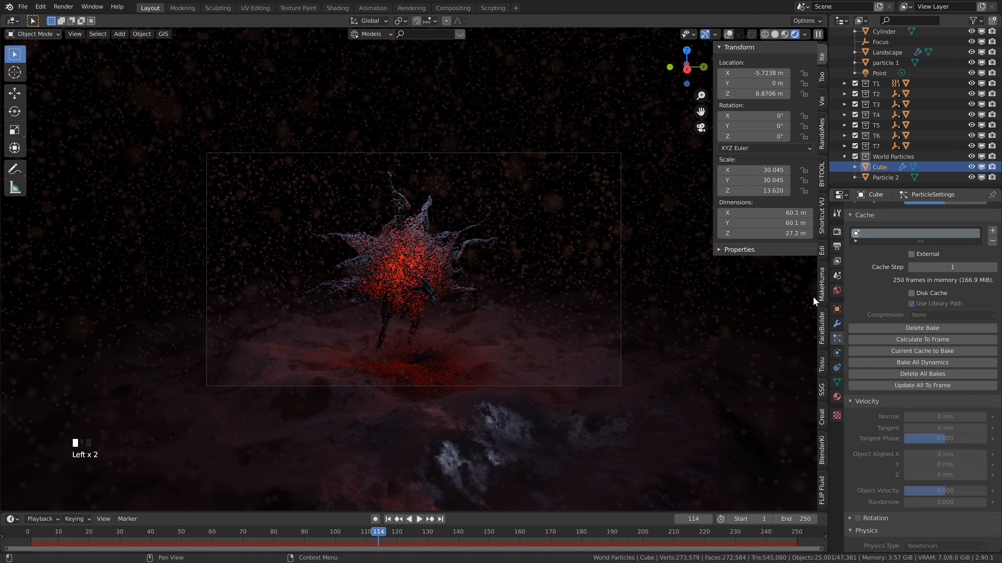
click(931, 327)
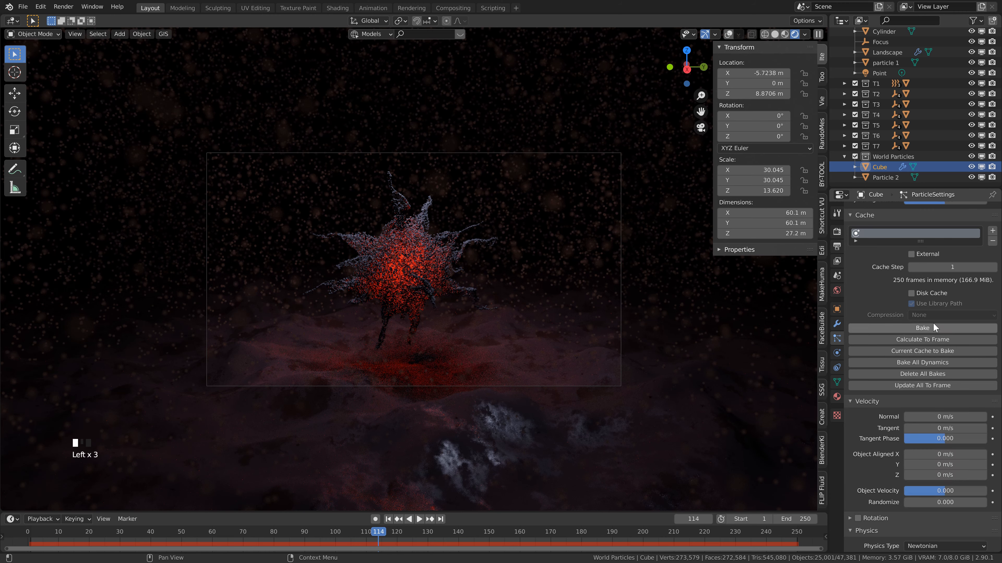
scroll(934, 321, up, 10)
click(946, 301)
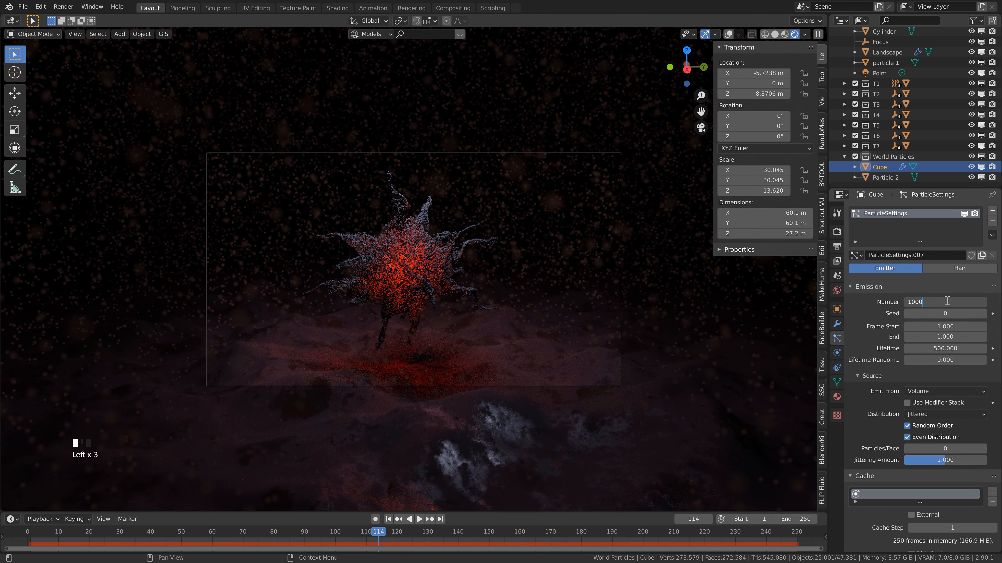
scroll(904, 476, down, 10)
click(904, 480)
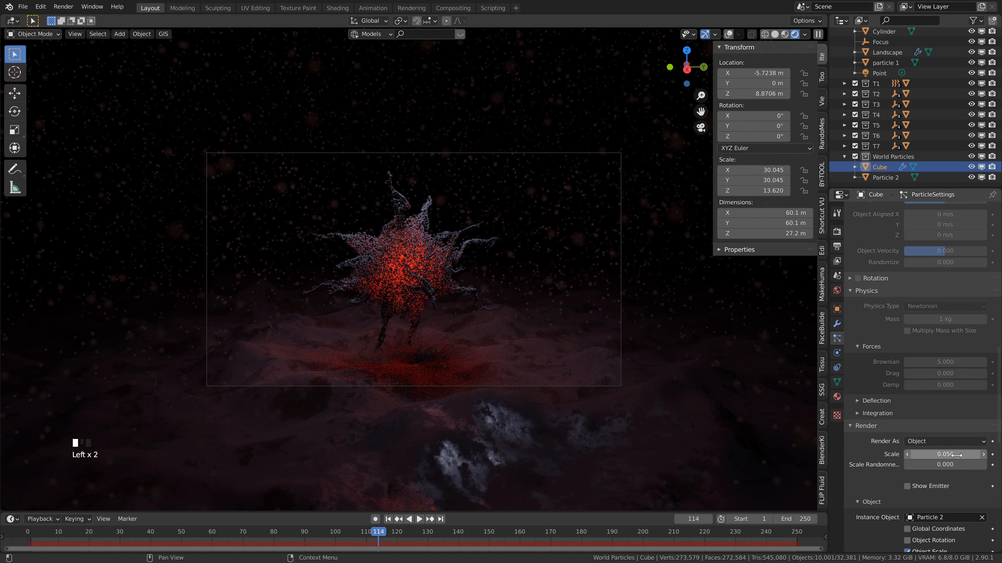
Step: Set the world particles' render scale to 0.03 and their scale randomness to 0.8
double_click(956, 455)
text(.03)
key(Return)
double_click(948, 467)
text(.)
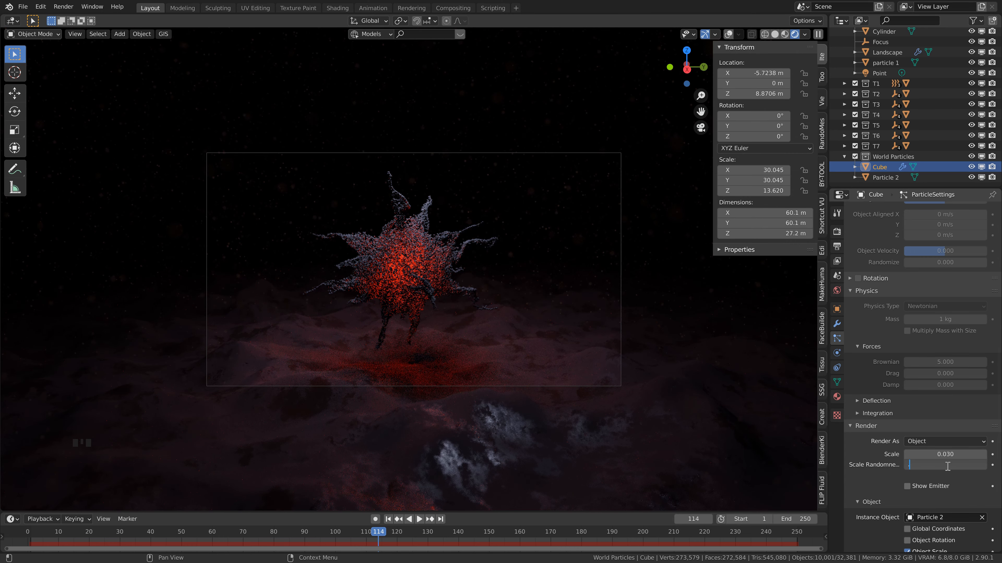
text(8)
key(Return)
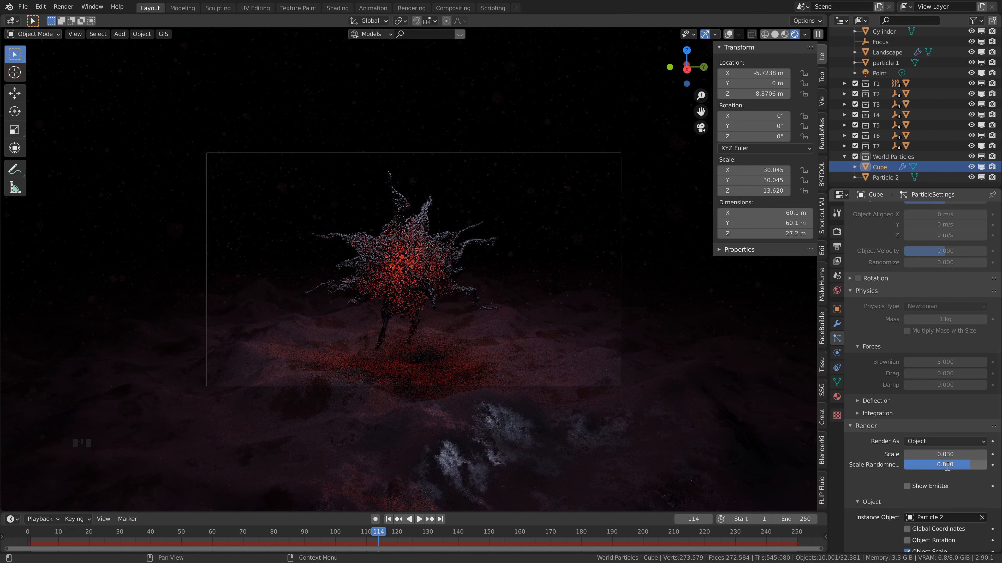
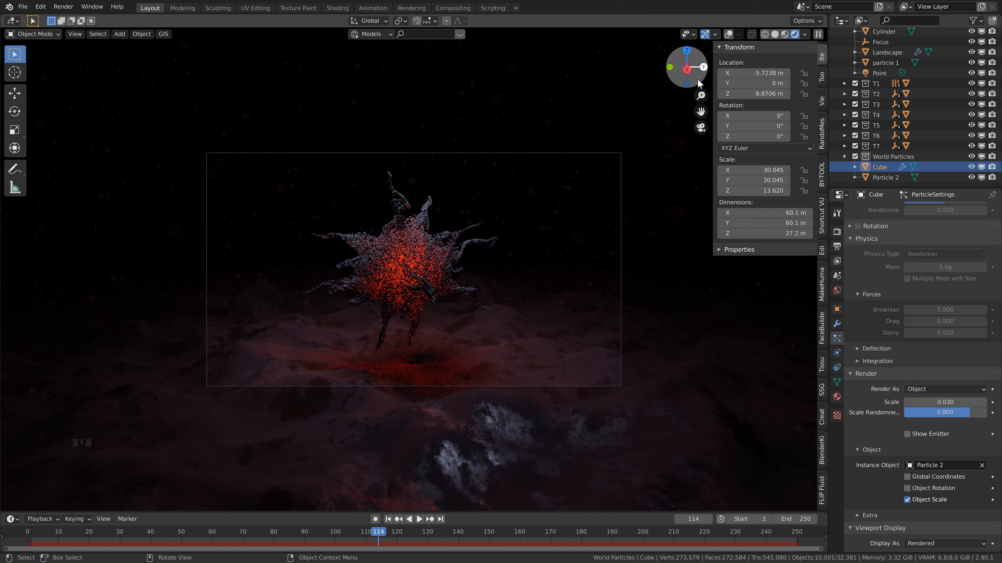
Step: Return to solid shading with overlays on and select the camera from outside its view
click(728, 34)
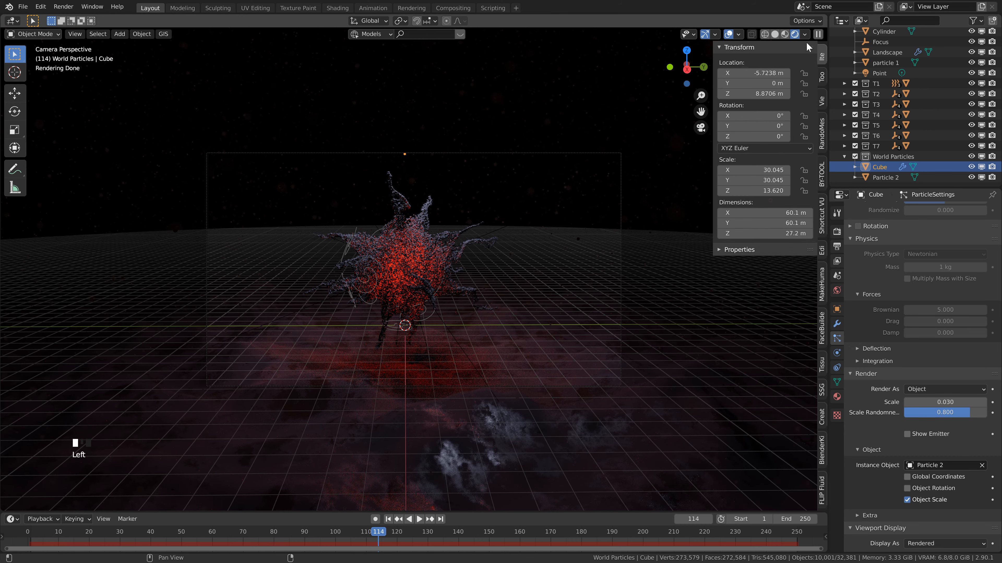
click(774, 37)
mouse_move(355, 266)
middle_down()
mouse_move(405, 264)
mouse_move(414, 331)
middle_up()
scroll(429, 281, down, 2)
scroll(429, 280, down, 3)
click(420, 330)
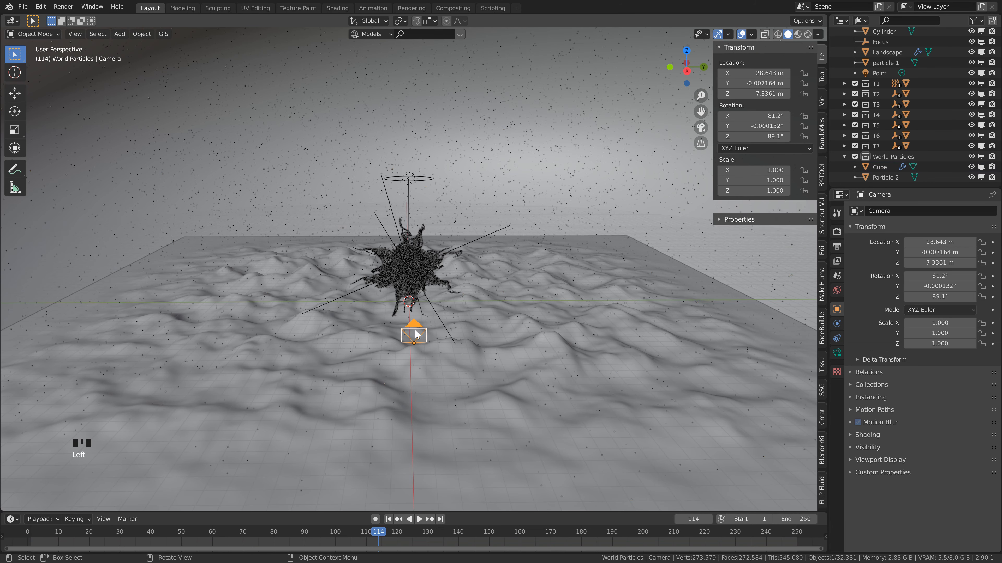
Step: Add a Track To constraint to the camera with Focus as its target
click(836, 338)
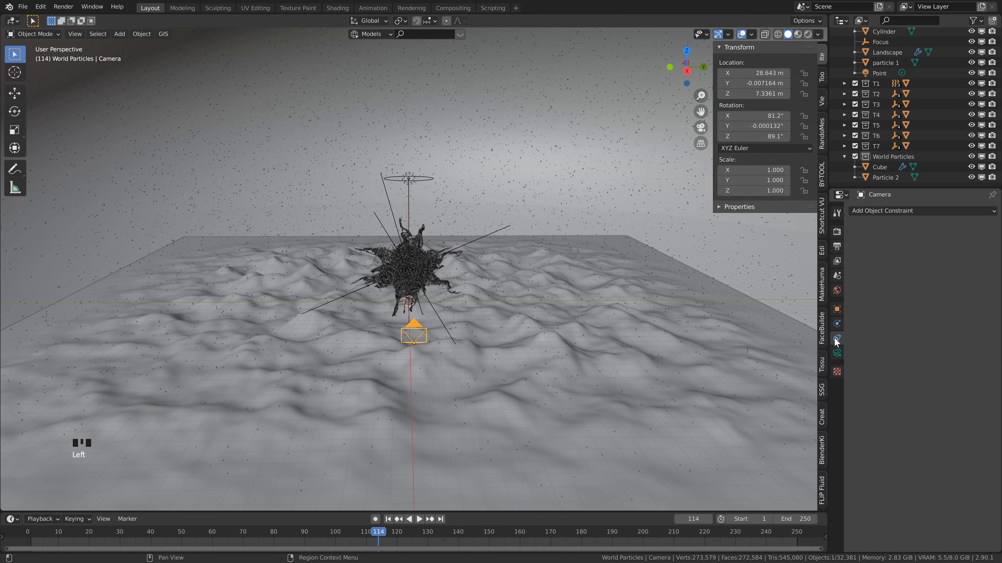
click(919, 211)
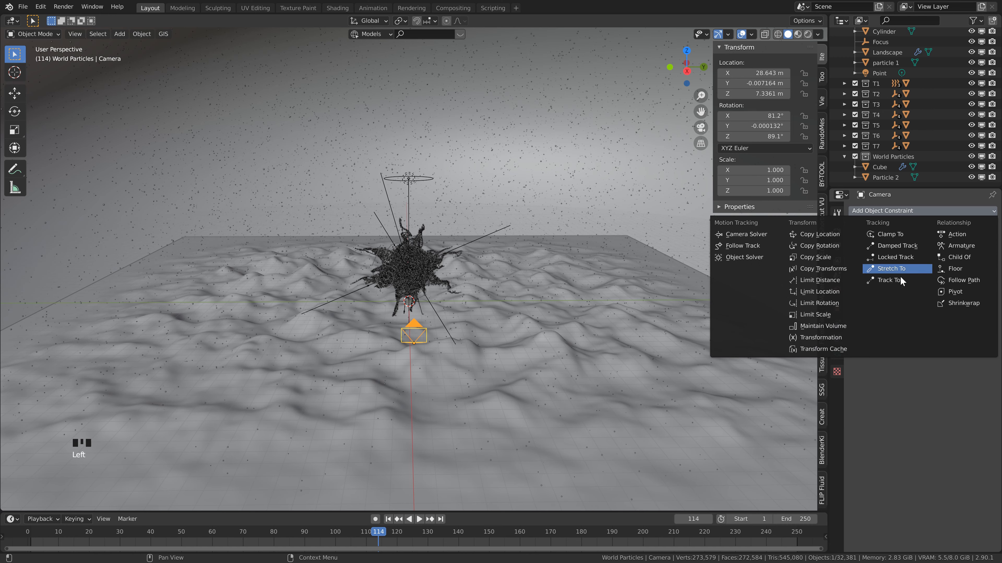
click(892, 280)
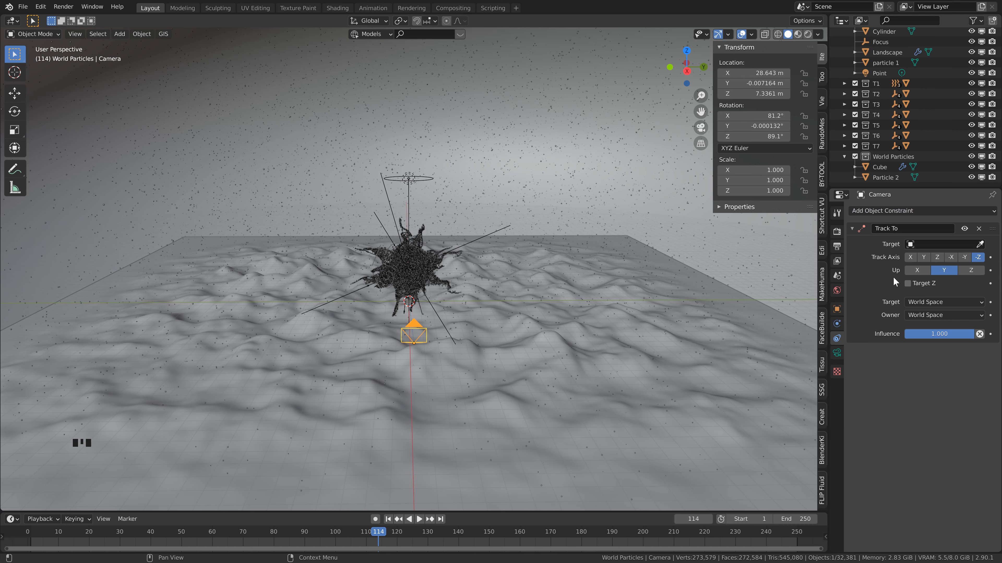
click(933, 244)
scroll(903, 332, down, 20)
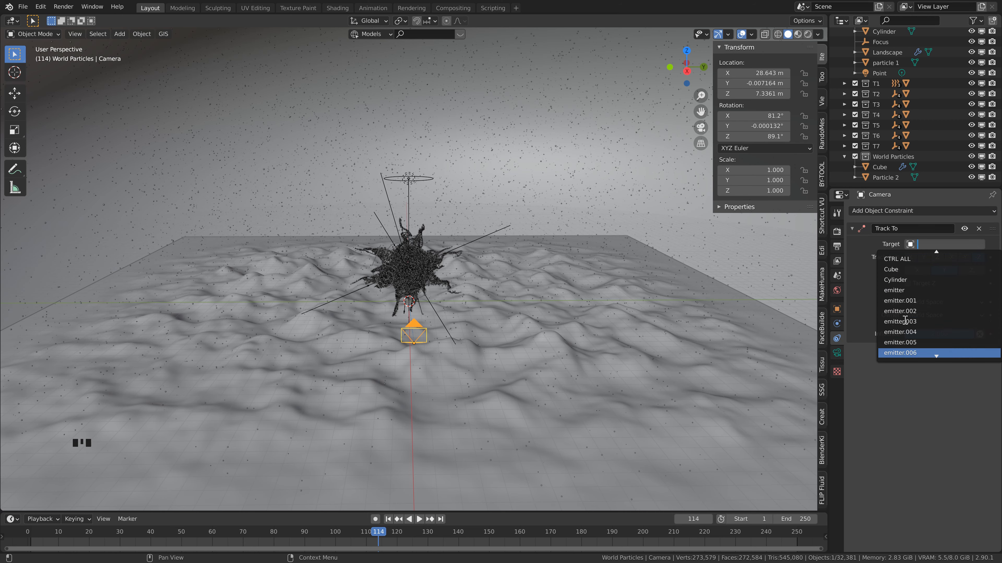
scroll(903, 332, down, 4)
click(903, 344)
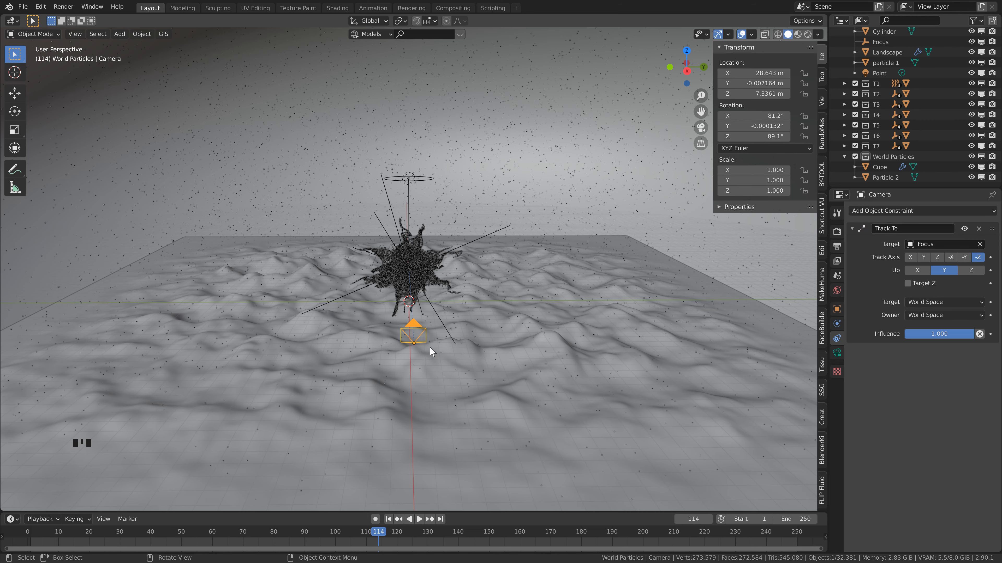
Step: In camera view, set the camera's location to about X 33.25 m and Y 0 m, and go to frame 1
key(KP_0)
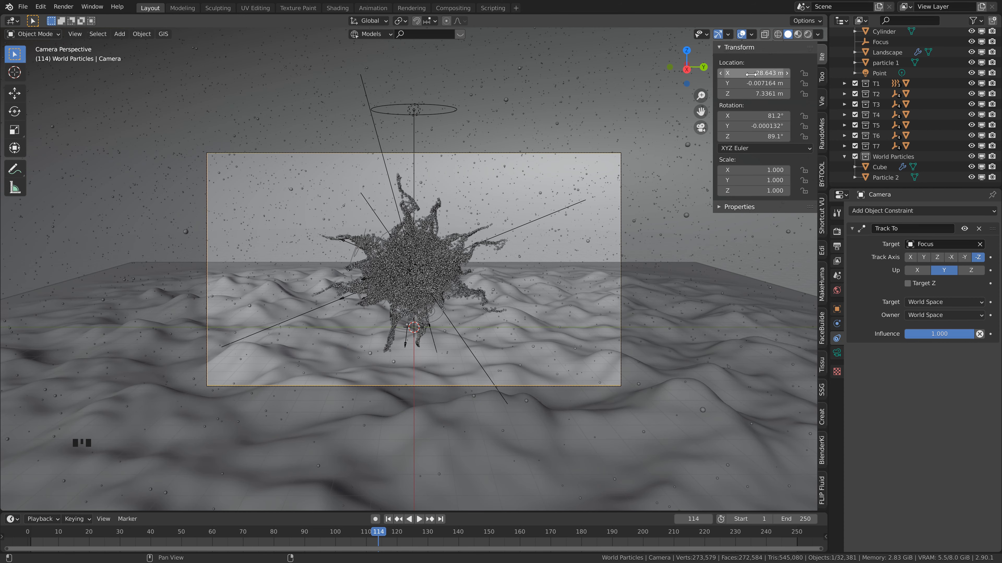
drag(755, 73, 906, 63)
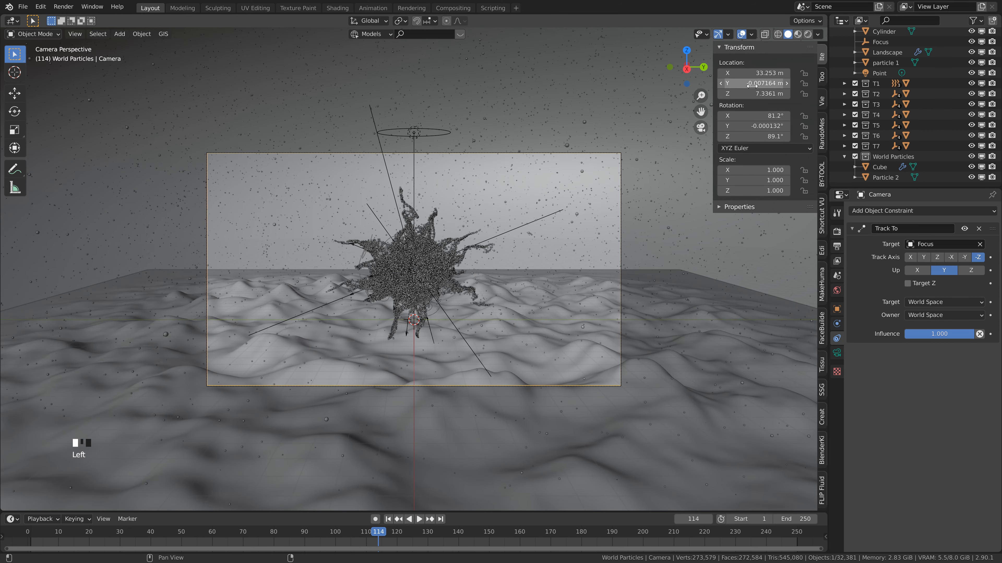
drag(754, 83, 528, 112)
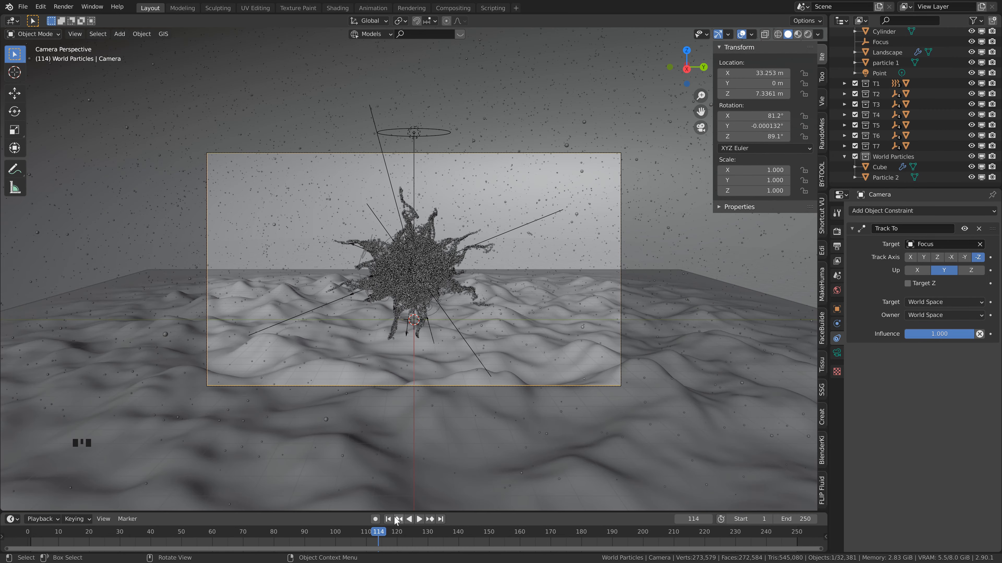
click(398, 519)
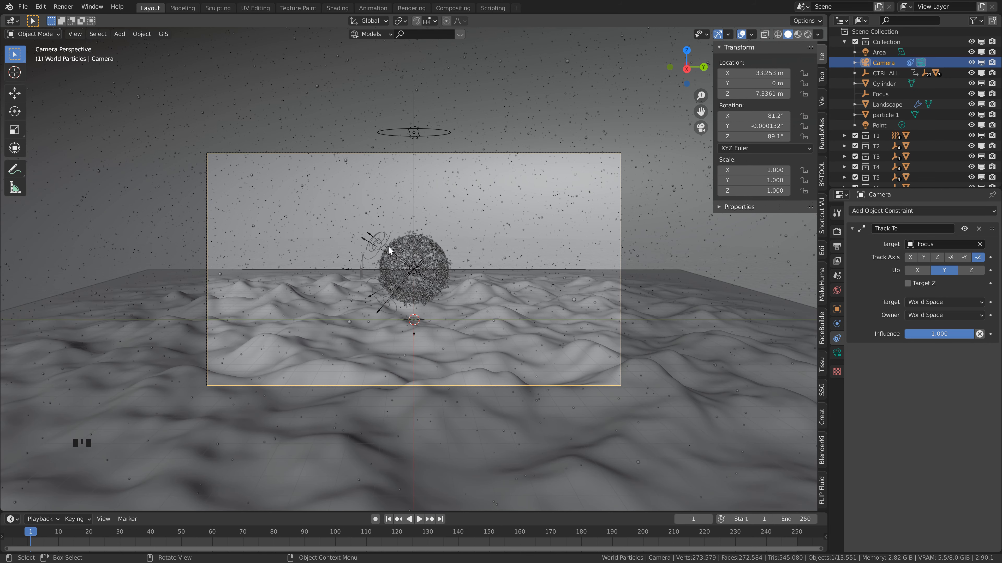
key(F3)
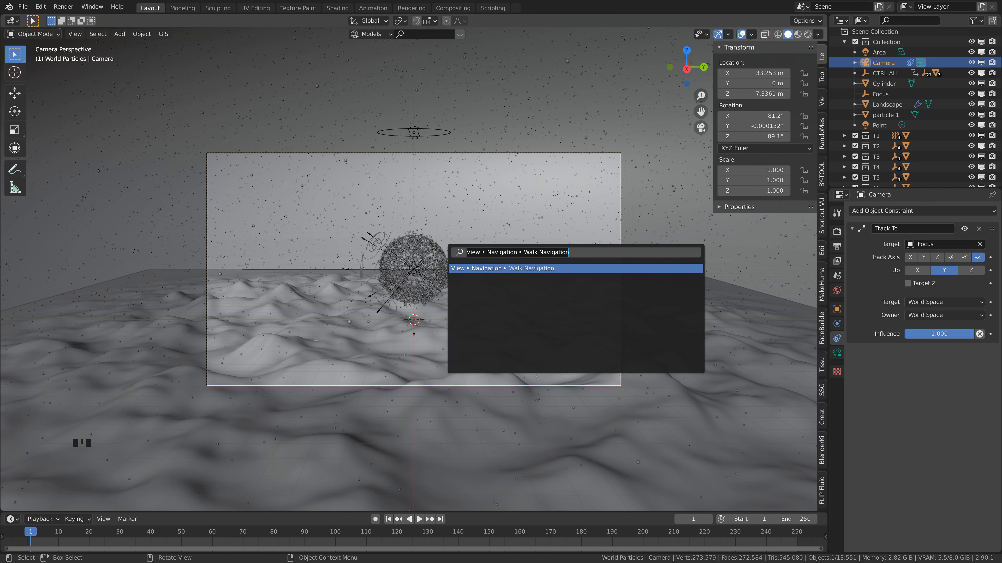
key(Return)
key(Escape)
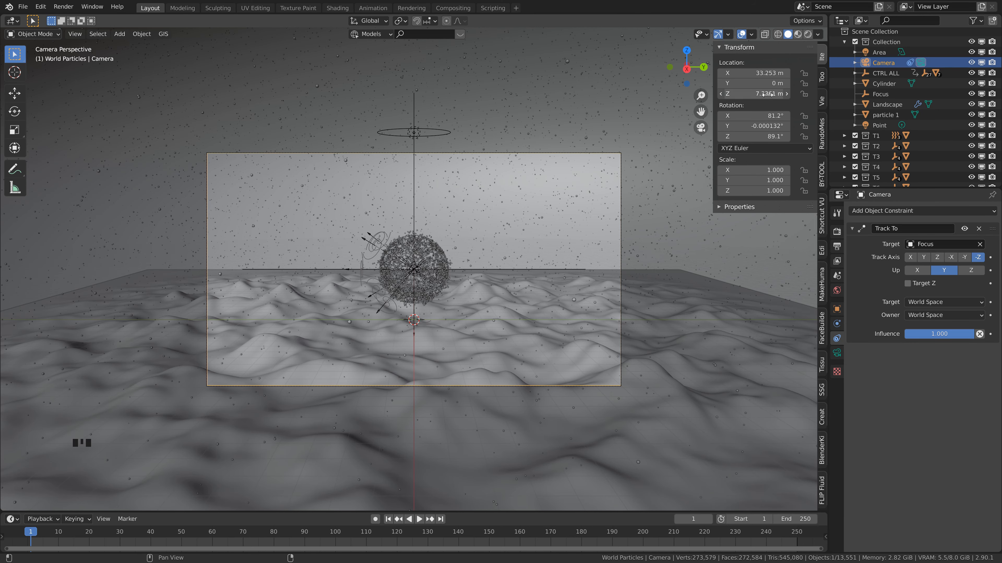
Step: Move the camera to about X 39.22 m and Z 10.91 m and keyframe its location at frame 1
drag(767, 94, 755, 94)
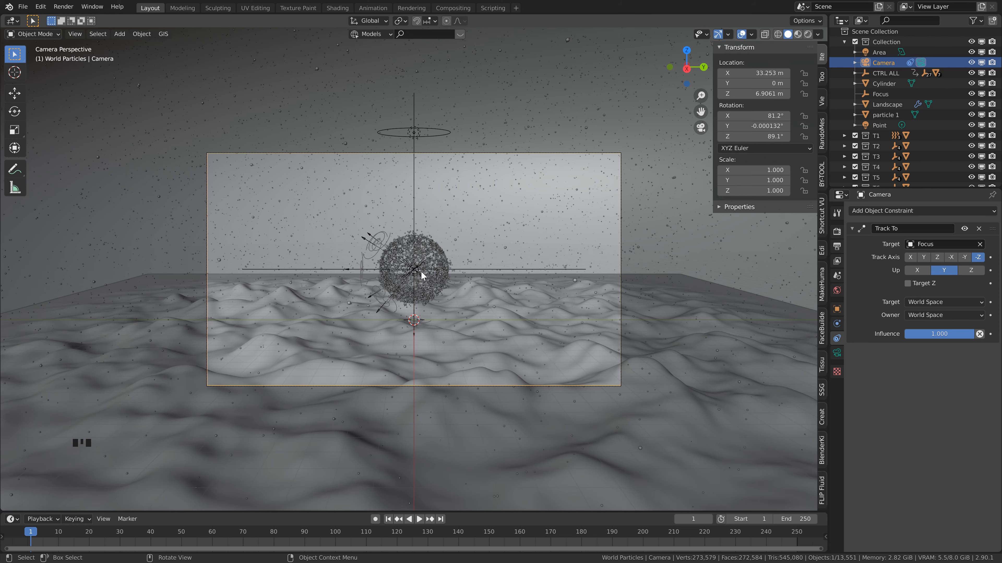
drag(759, 93, 766, 71)
right_click(766, 71)
click(766, 69)
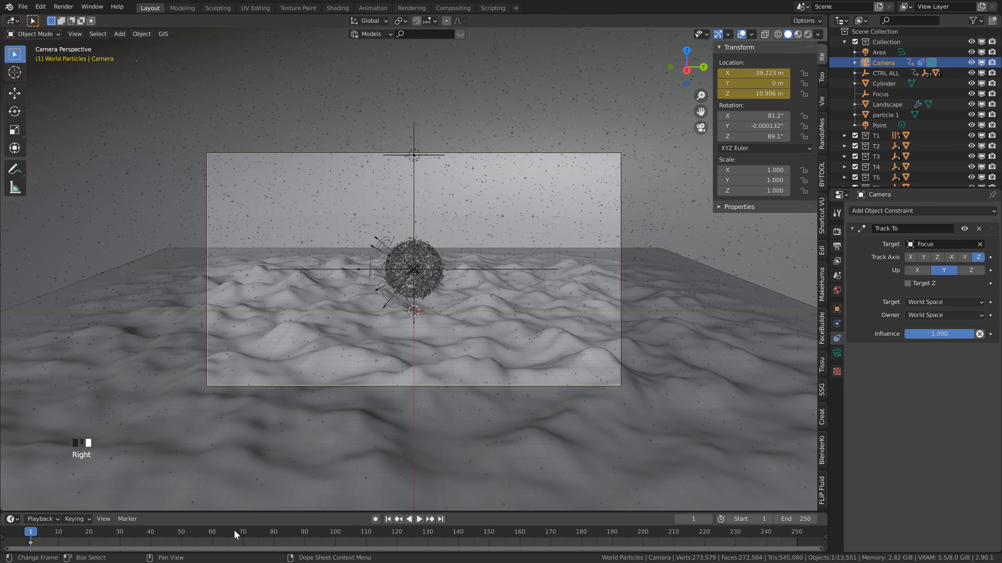
Step: At frame 60, move the camera to about X 6.13 m, Y -25.76 m, Z 5.08 m and keyframe its location
drag(228, 533, 212, 533)
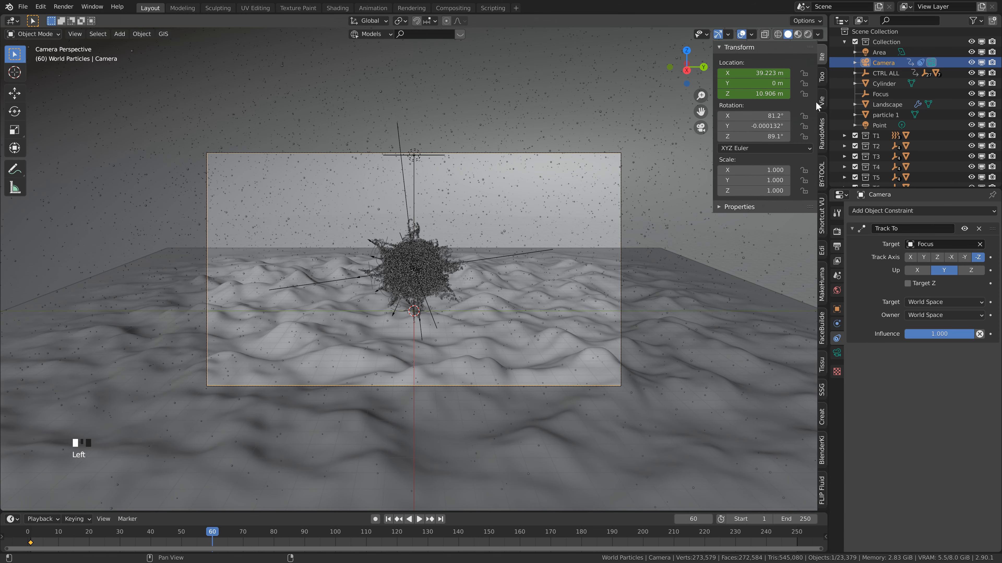
drag(752, 81, 395, 111)
drag(750, 74, 447, 90)
drag(752, 84, 796, 87)
drag(592, 84, 593, 85)
drag(753, 93, 610, 86)
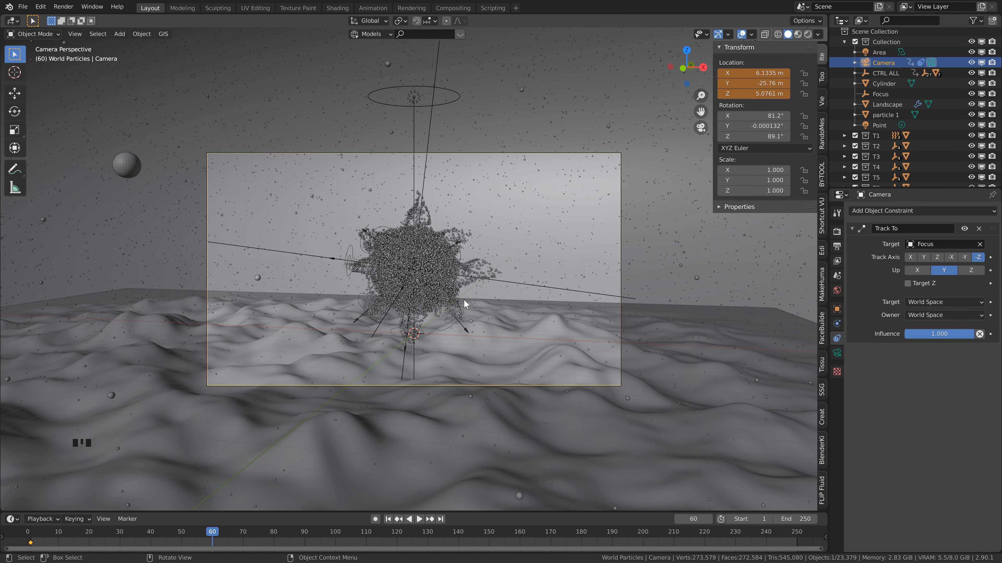
right_click(751, 73)
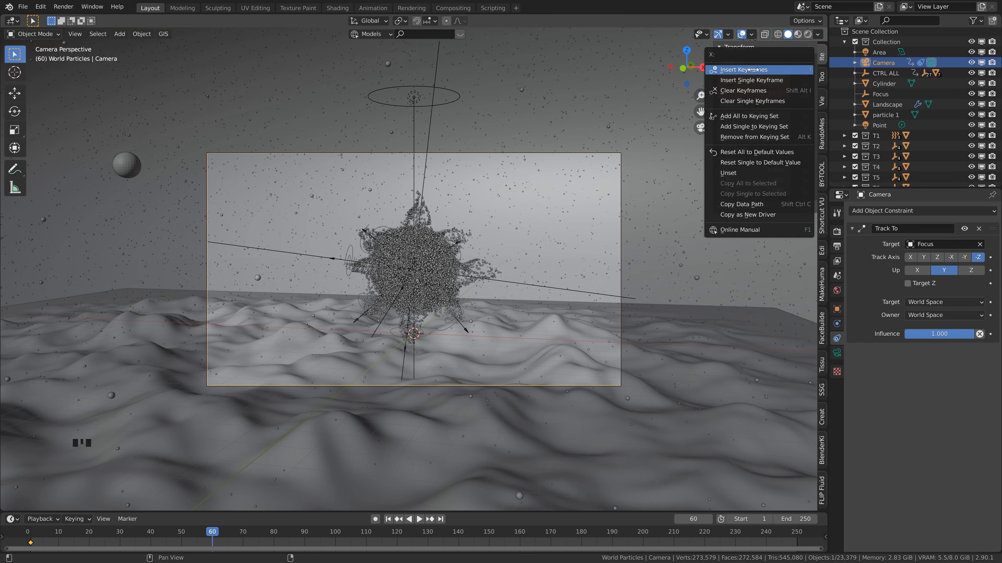
click(737, 68)
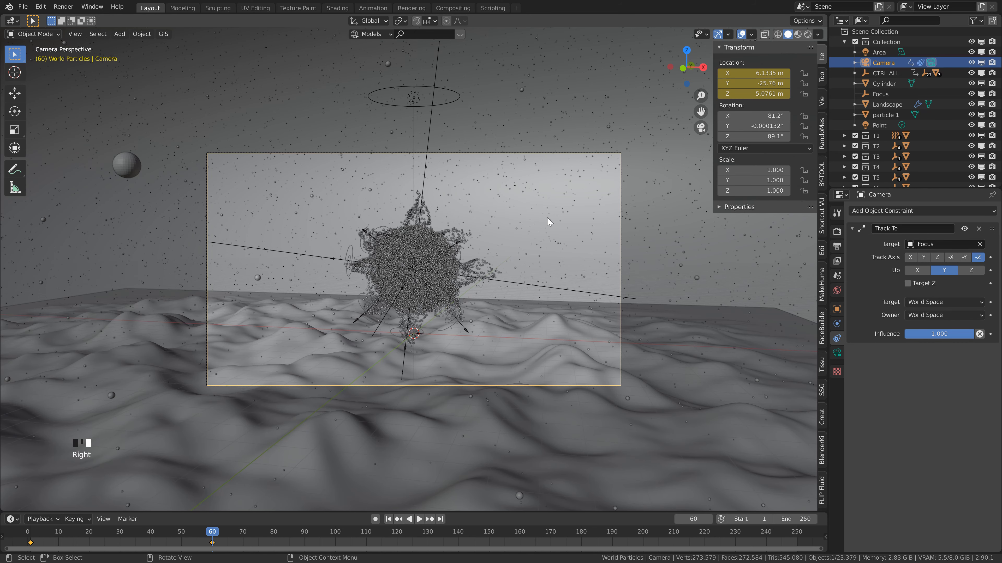
Step: Play the camera move from the start and shift its frame 60 keyframe to frame 100
click(388, 519)
key(space)
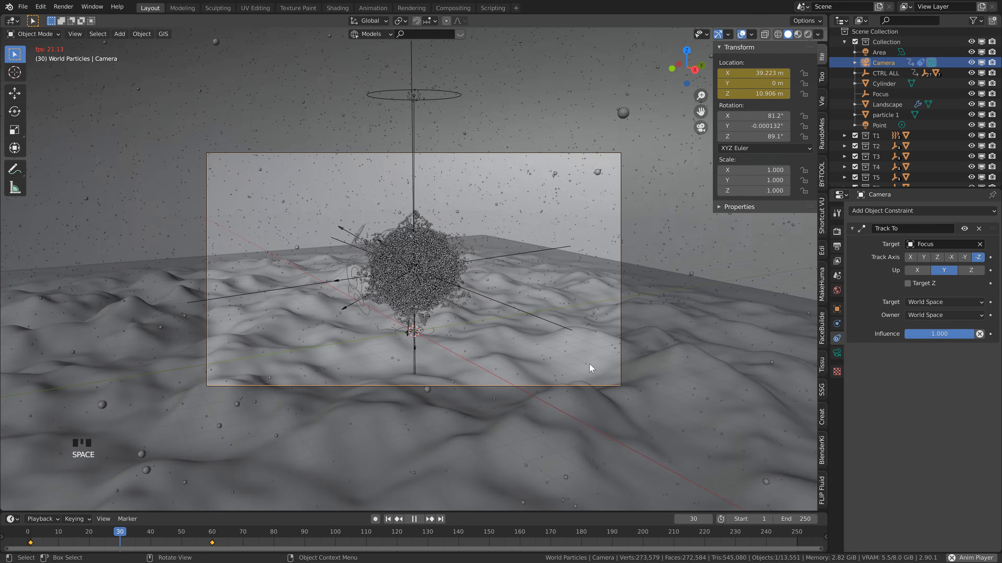
key(space)
click(212, 542)
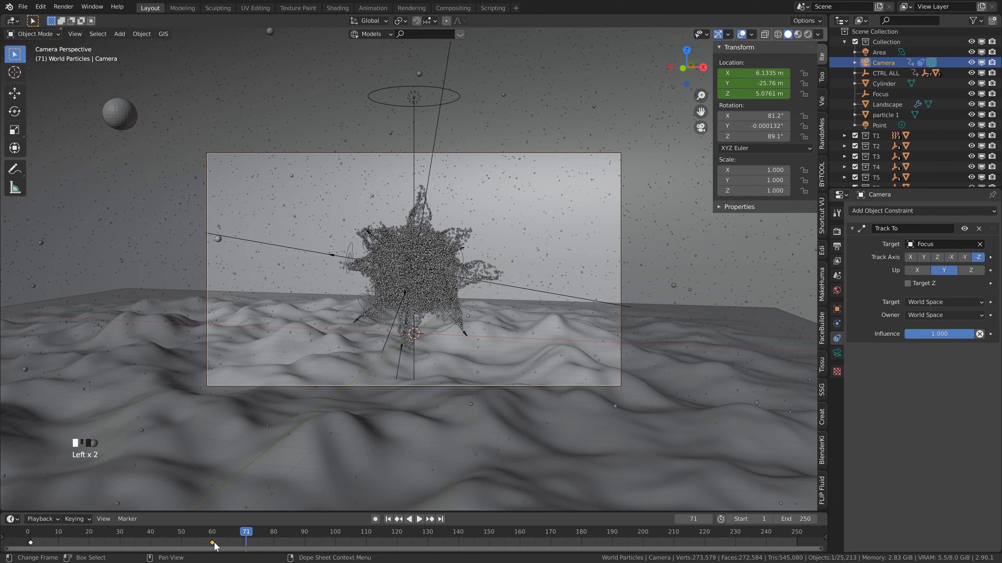
drag(212, 543, 335, 543)
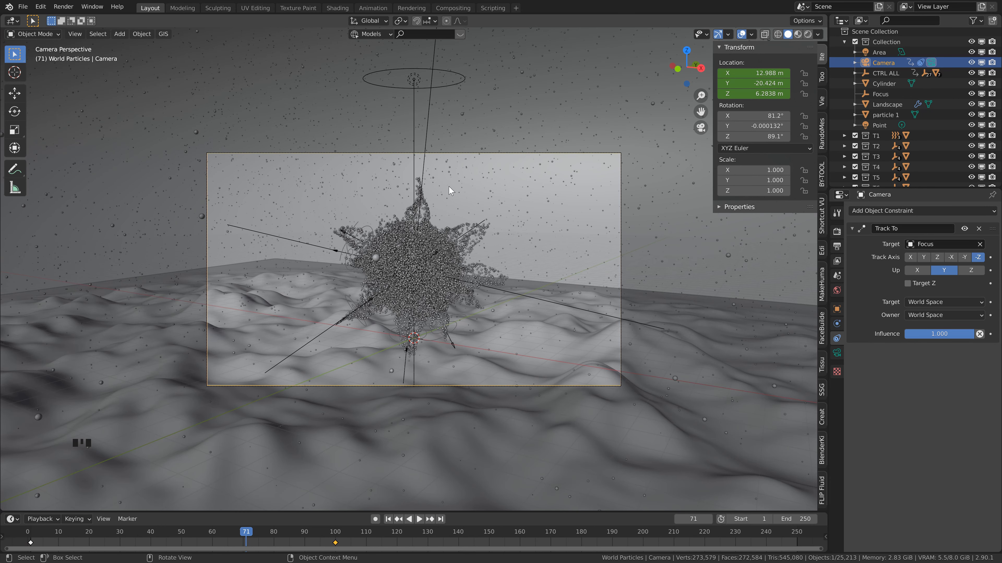
Step: Replay the camera animation from the first frame and scrub to frame 180
click(389, 519)
key(space)
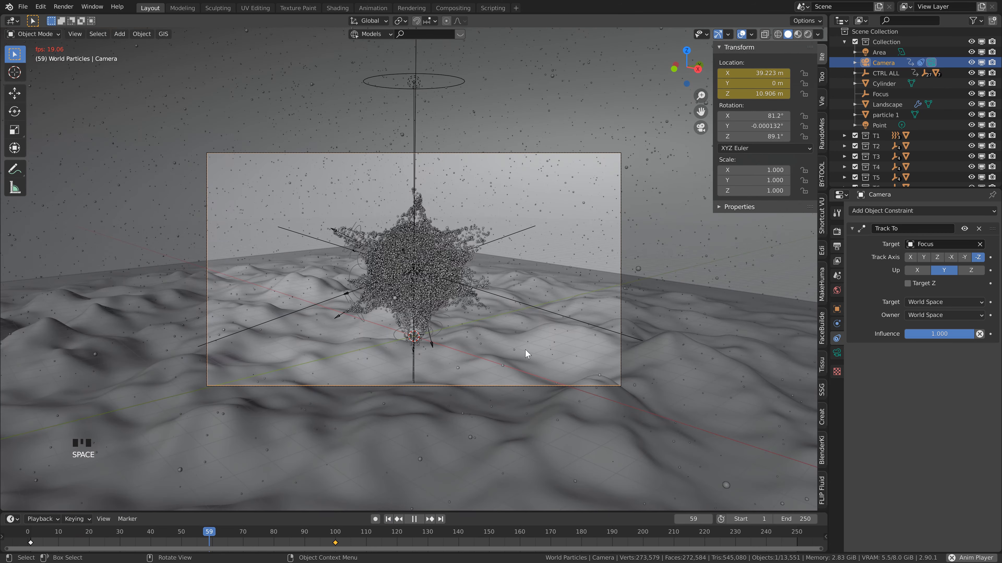
click(405, 537)
drag(433, 530, 580, 541)
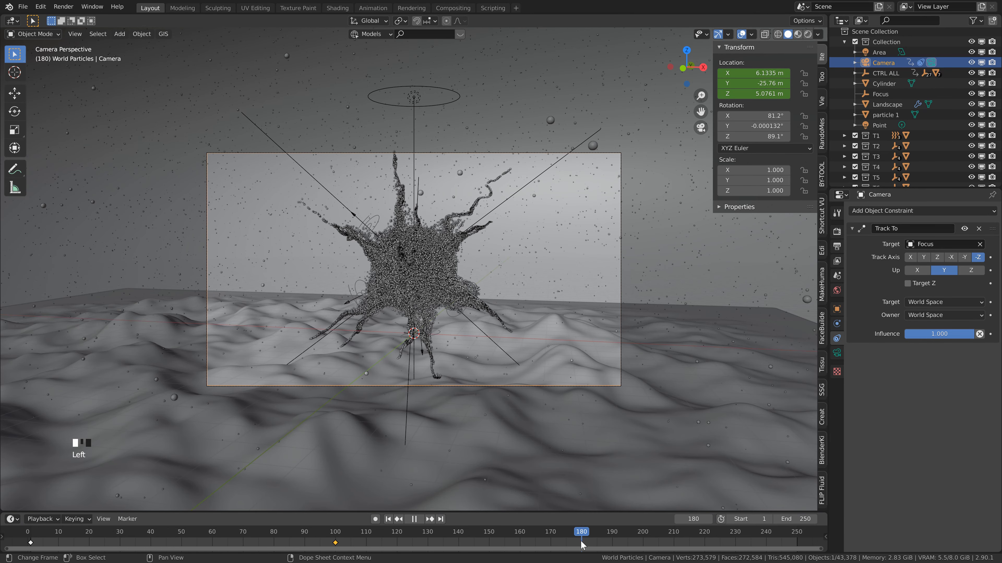
Step: At frame 180, move the camera to about X -28.53 m and Y 6.59 m and keyframe its location
drag(758, 84, 118, 97)
drag(755, 84, 960, 85)
right_click(756, 72)
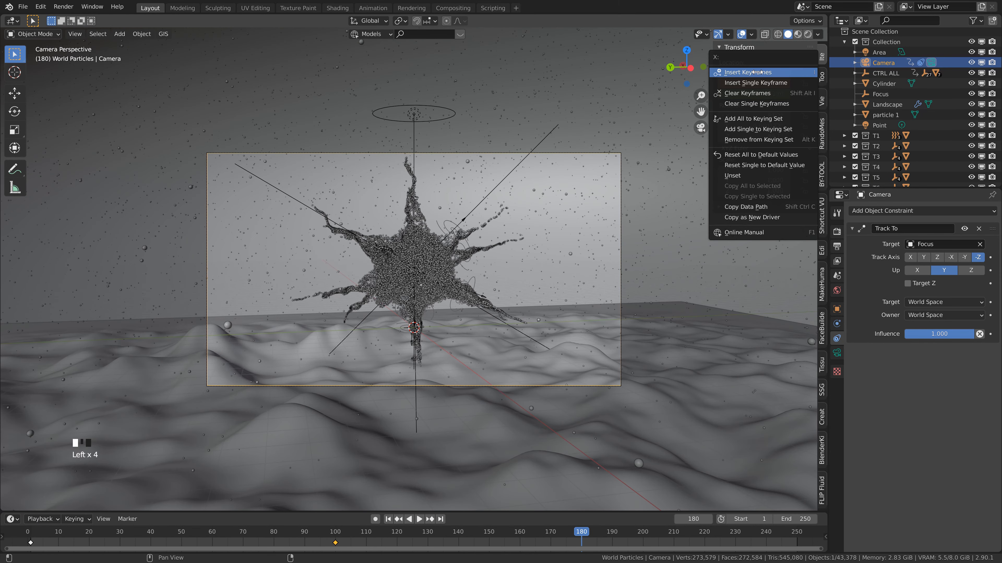
click(756, 73)
Step: At frame 249, move the camera to about X 21.12 m and Y 13.27 m and keyframe its location
click(441, 520)
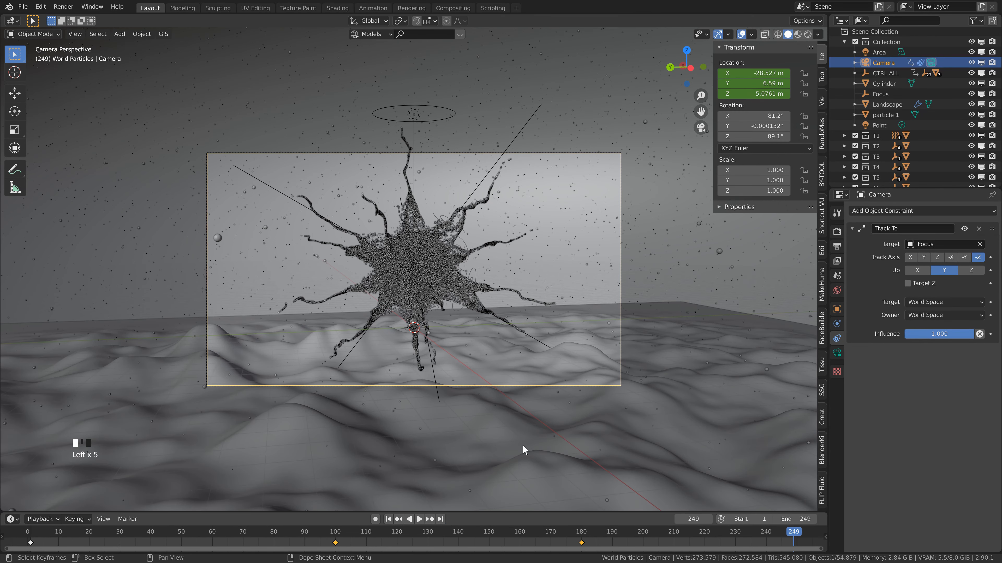
mouse_move(750, 81)
mouse_down()
mouse_move(167, 74)
mouse_move(763, 72)
mouse_move(813, 73)
mouse_move(769, 73)
mouse_move(765, 83)
mouse_move(865, 82)
mouse_move(761, 81)
mouse_up()
right_click(761, 82)
click(763, 82)
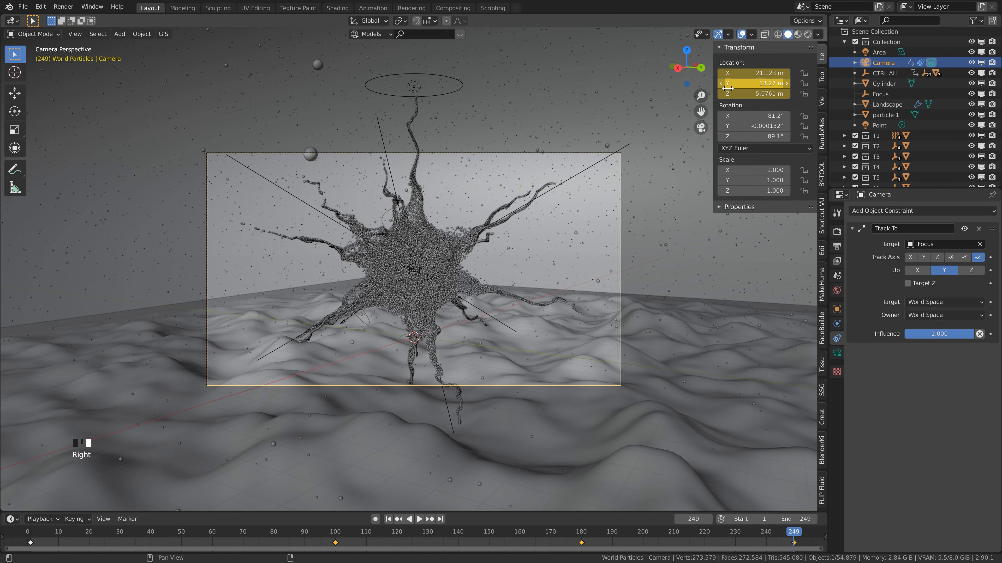
Step: Play back the camera animation, scrub to frame 139 and preview that frame with rendered shading
key(space)
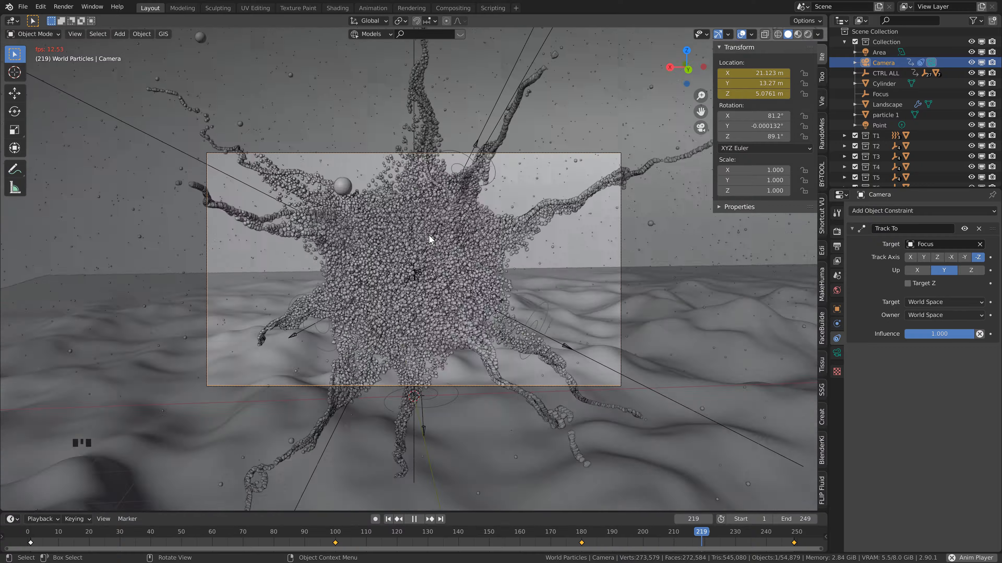
key(space)
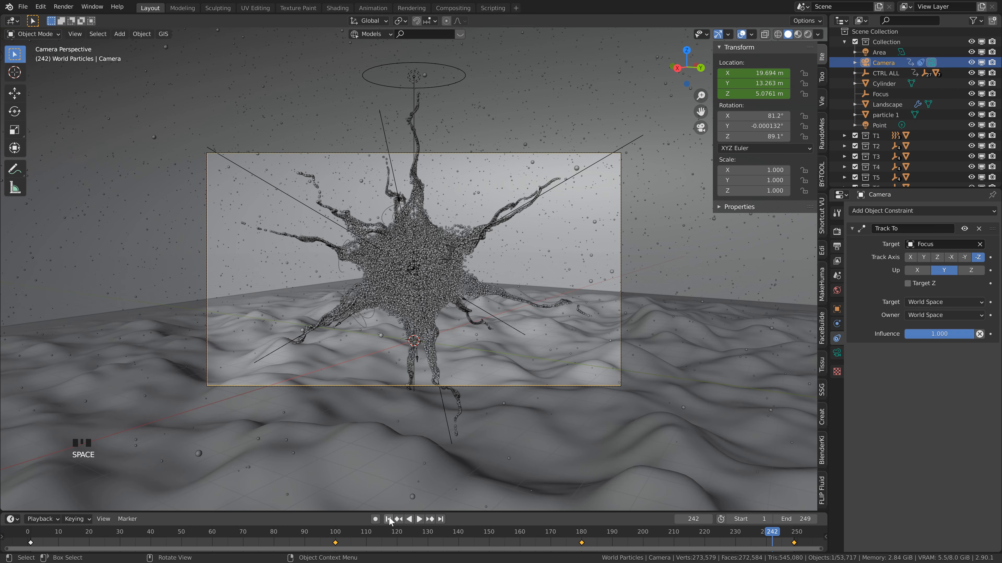
click(332, 537)
drag(322, 540, 456, 540)
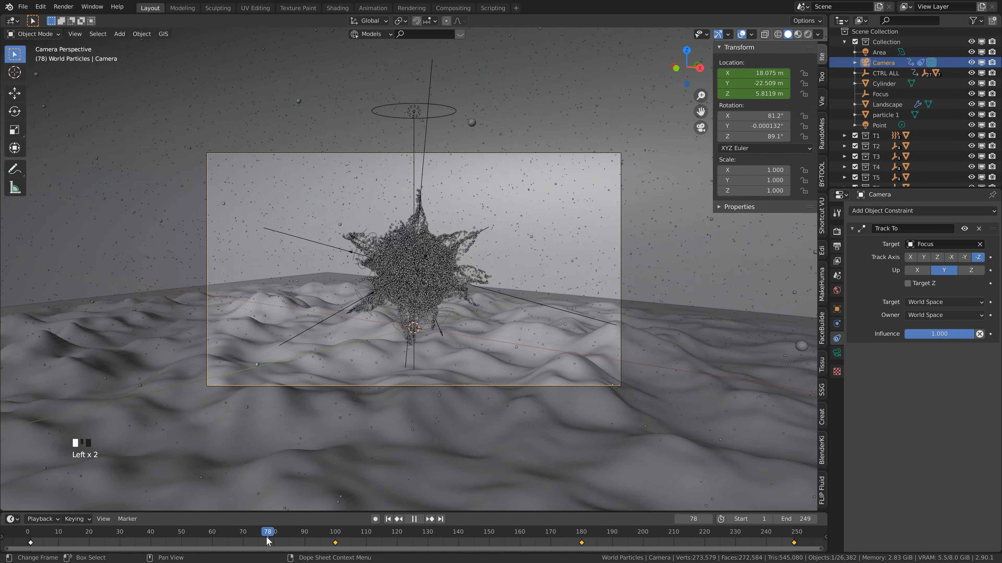
click(808, 34)
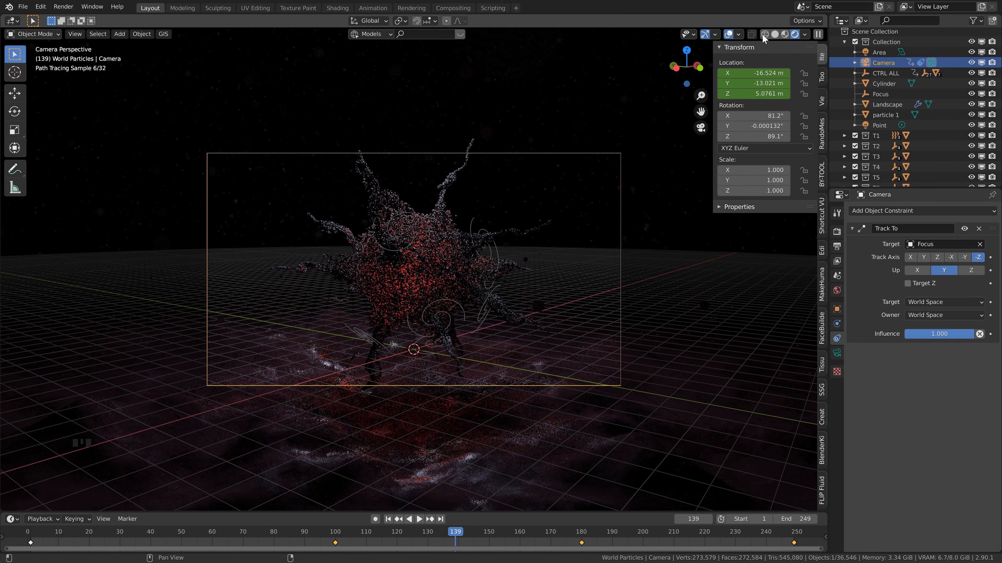
Step: Save the project, render frame 139 as a still image in the Rendering workspace and inspect the creature up close
click(421, 8)
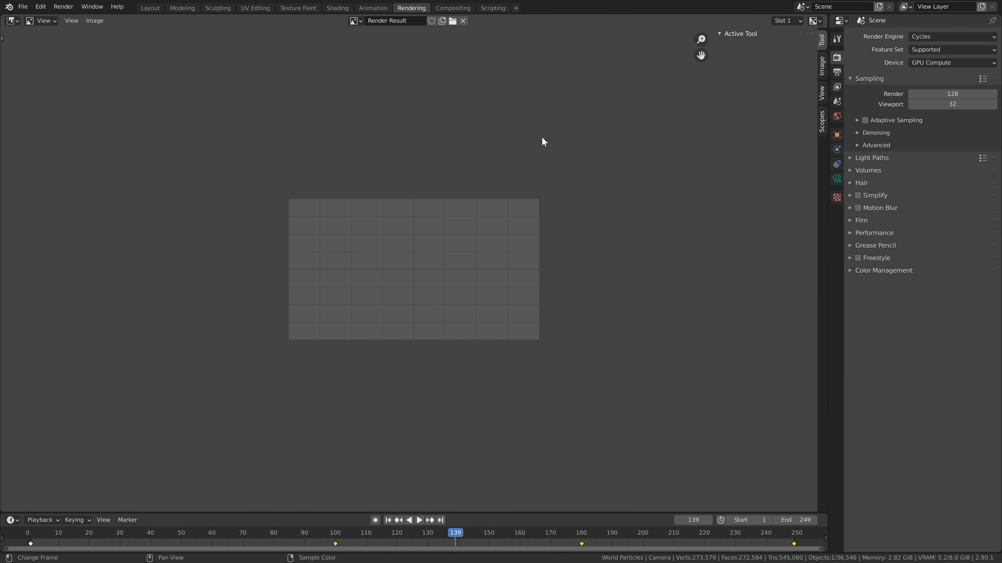
key(ctrl+s)
click(64, 9)
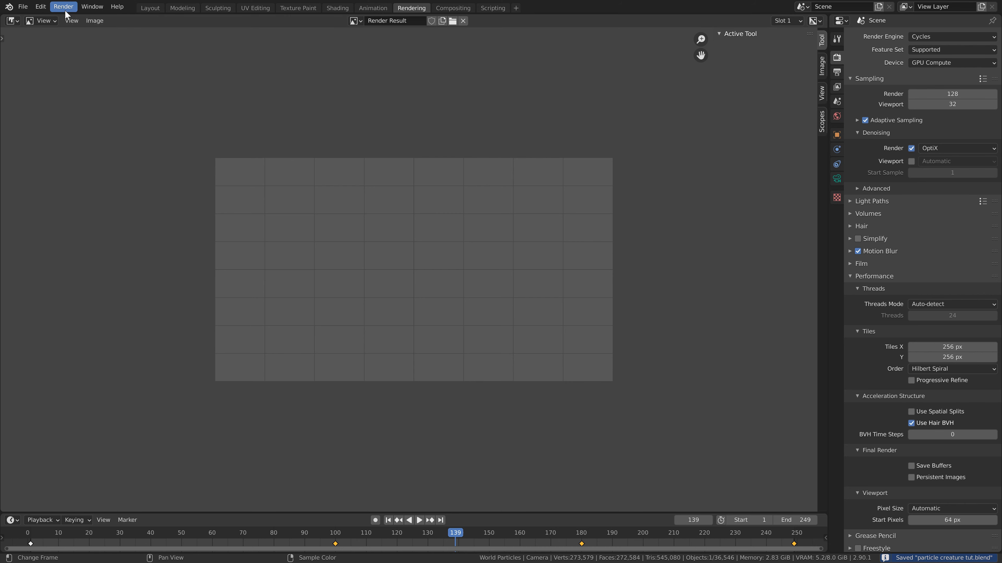
click(75, 24)
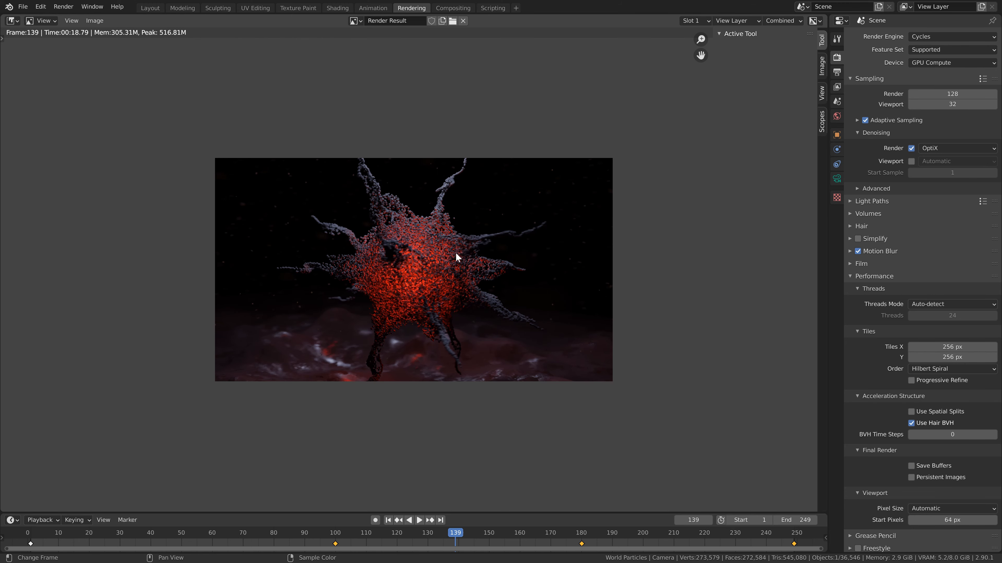
scroll(414, 258, up, 2)
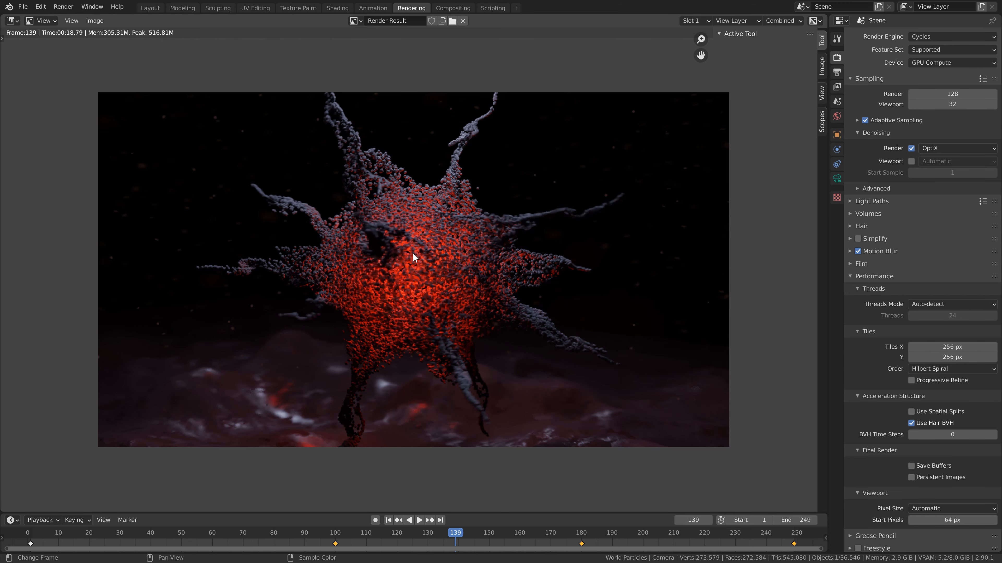
scroll(293, 216, down, 2)
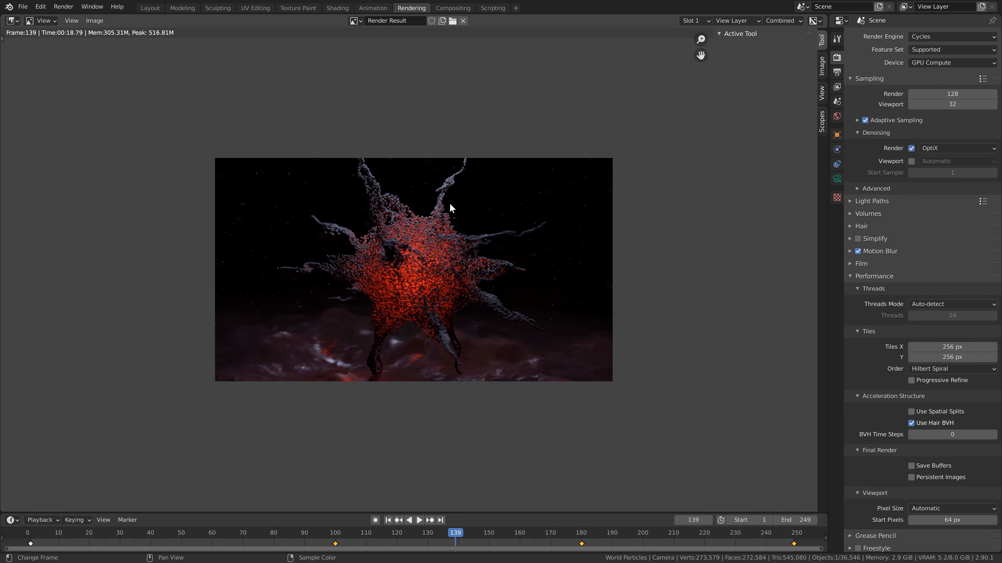
scroll(444, 234, up, 1)
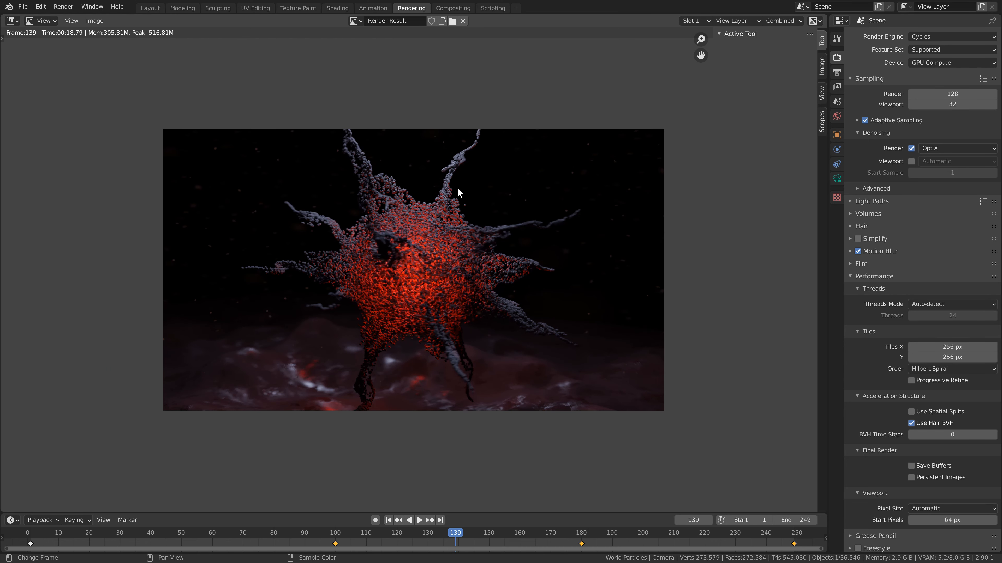